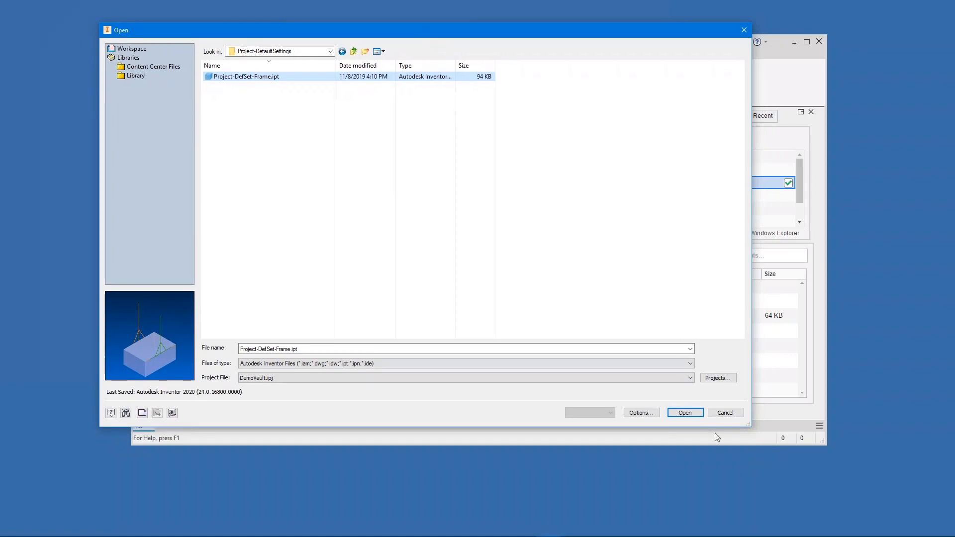
Open the Project-DefSet-Frame.ipt part from the Project-DefaultSettings folder and enlarge the program window.
{"action": "left_click", "coordinate": [686, 413]}
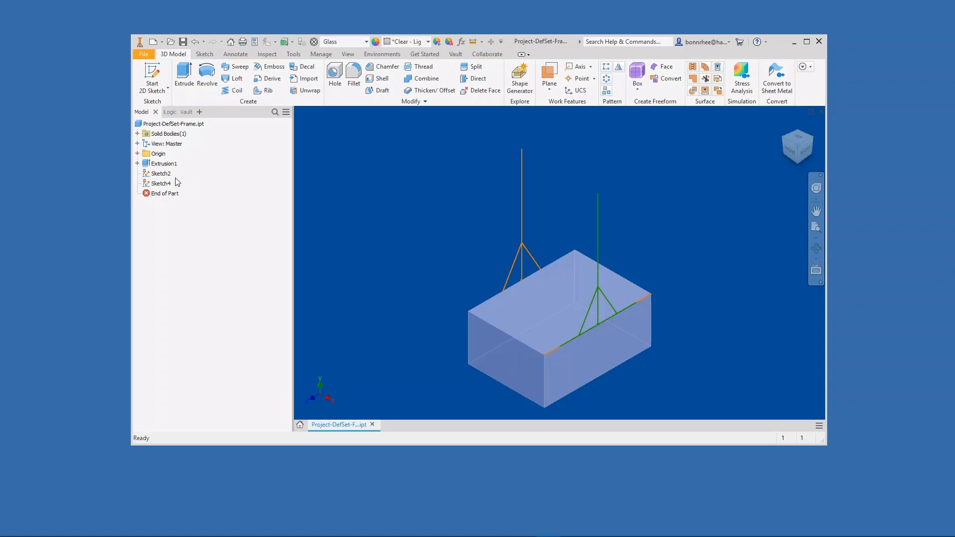
{"action": "left_click", "coordinate": [165, 163]}
{"action": "left_click", "coordinate": [522, 231]}
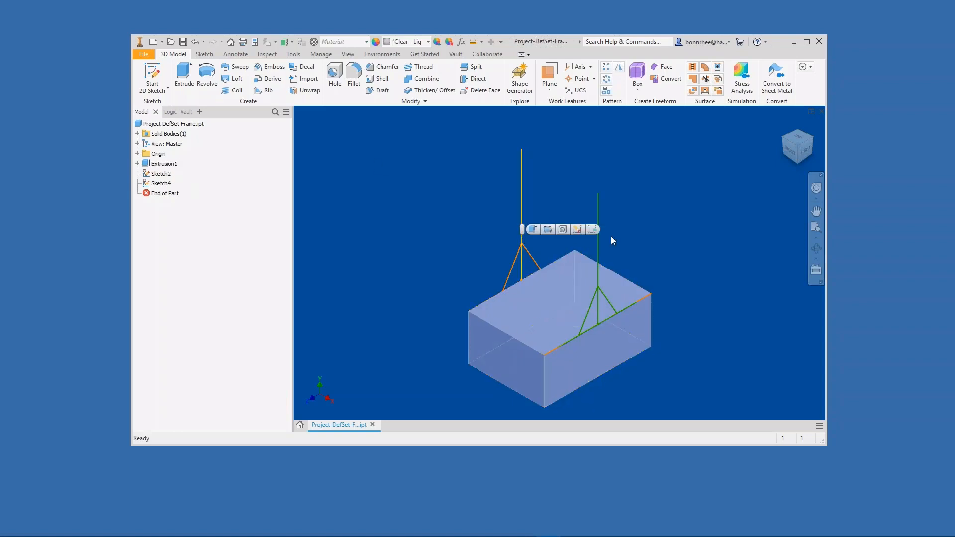
{"action": "left_click", "coordinate": [628, 237]}
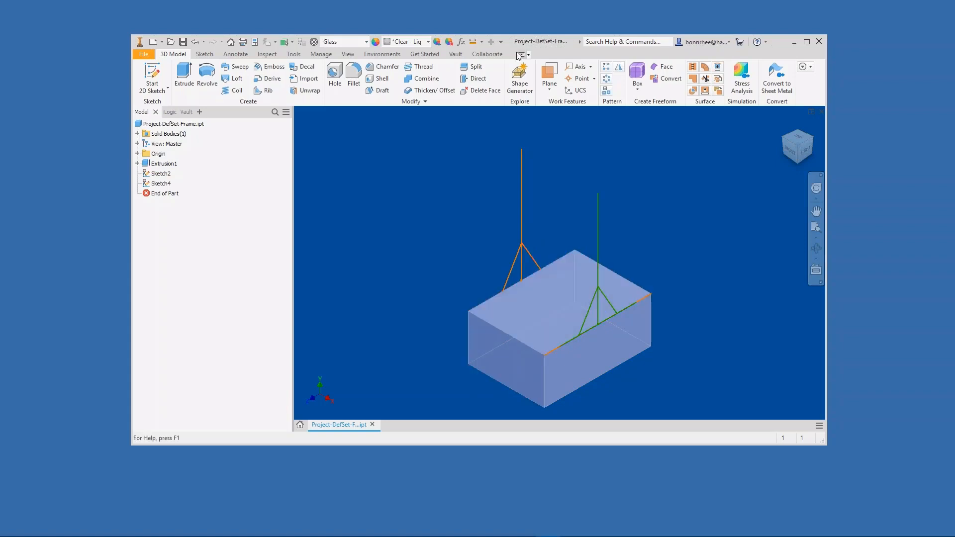
{"action": "left_click_drag", "start_coordinate": [554, 42], "coordinate": [500, 23]}
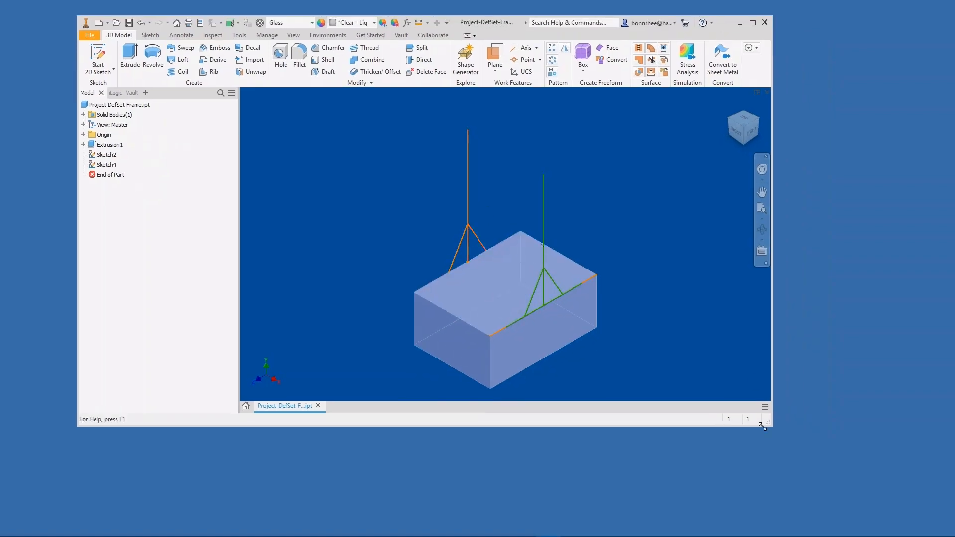
{"action": "left_click_drag", "start_coordinate": [768, 422], "coordinate": [867, 483]}
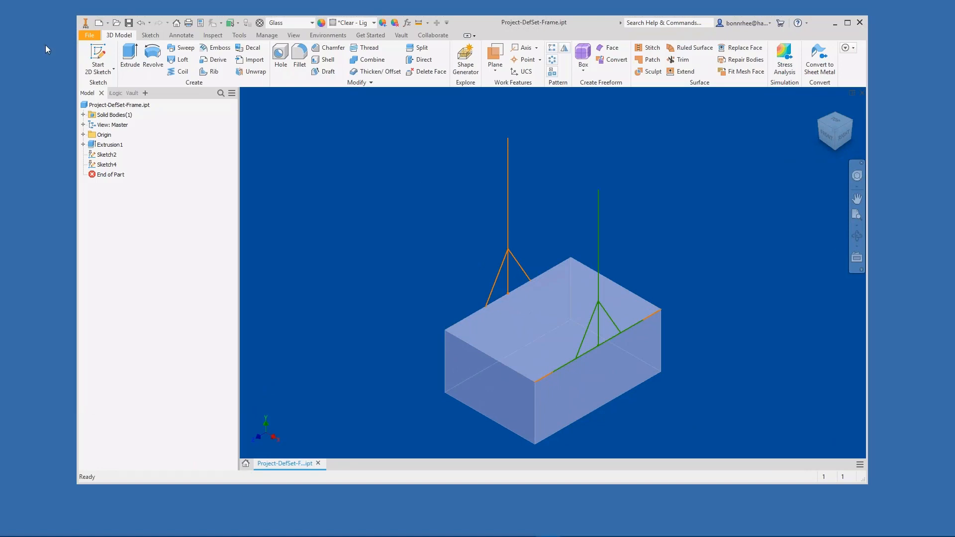
Create a new assembly and place Project-DefSet-Frame.ipt grounded at the origin, declining to open the Vault database.
{"action": "key", "text": "ctrl+n"}
{"action": "double_click", "coordinate": [252, 277]}
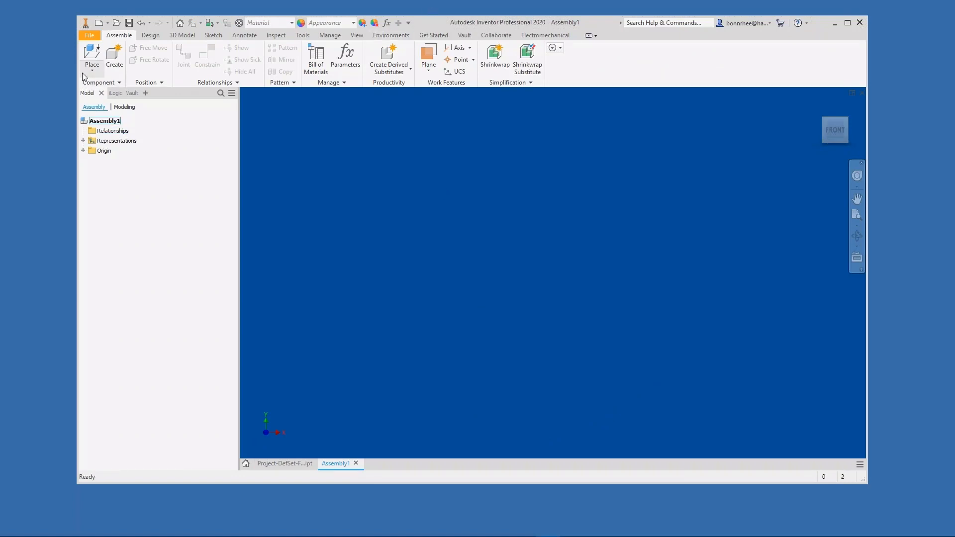
{"action": "key", "text": "p"}
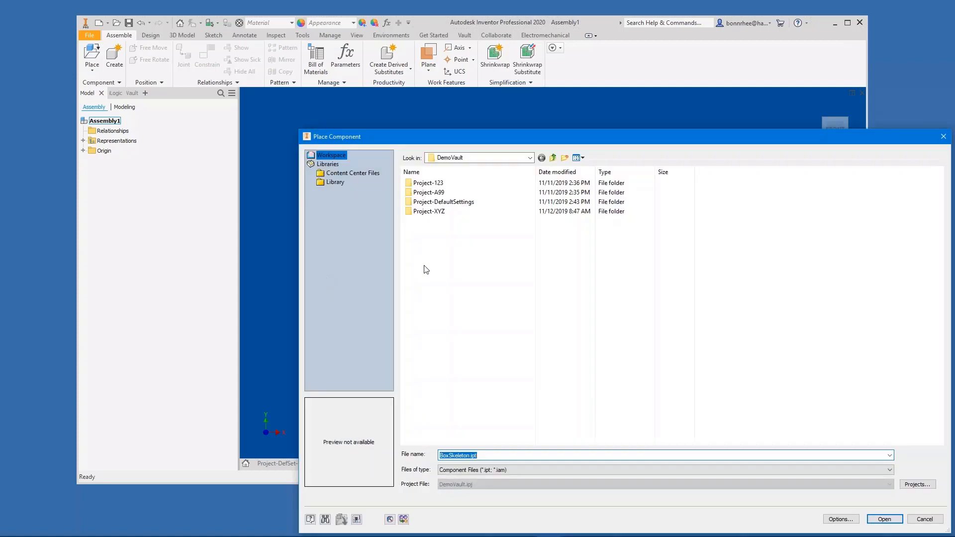
{"action": "double_click", "coordinate": [445, 203]}
{"action": "left_click", "coordinate": [449, 183]}
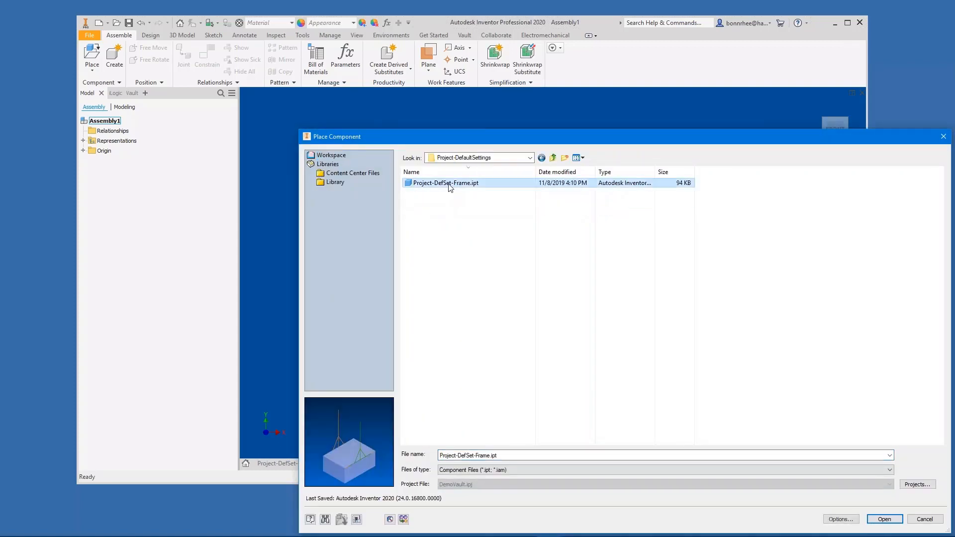
{"action": "double_click", "coordinate": [448, 184]}
{"action": "right_click", "coordinate": [529, 210]}
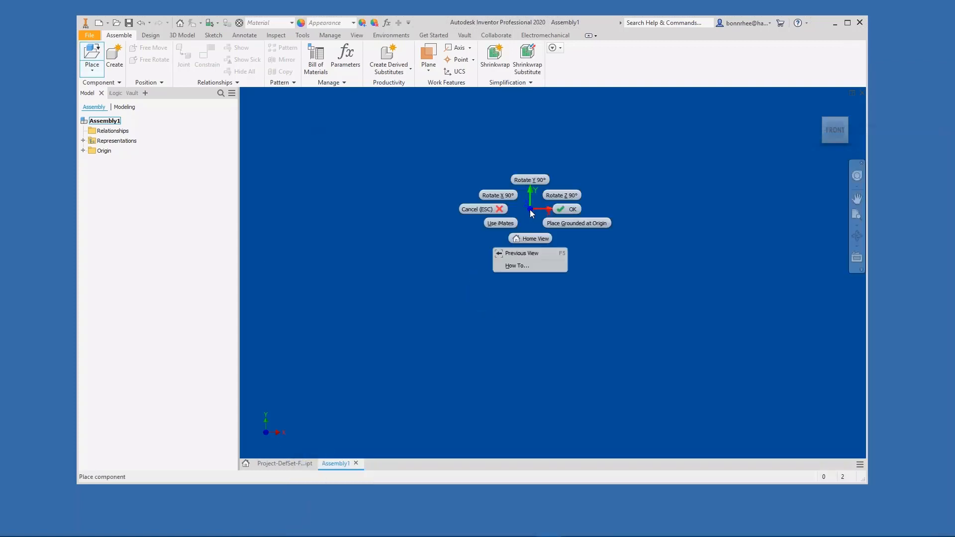
{"action": "left_click", "coordinate": [560, 224]}
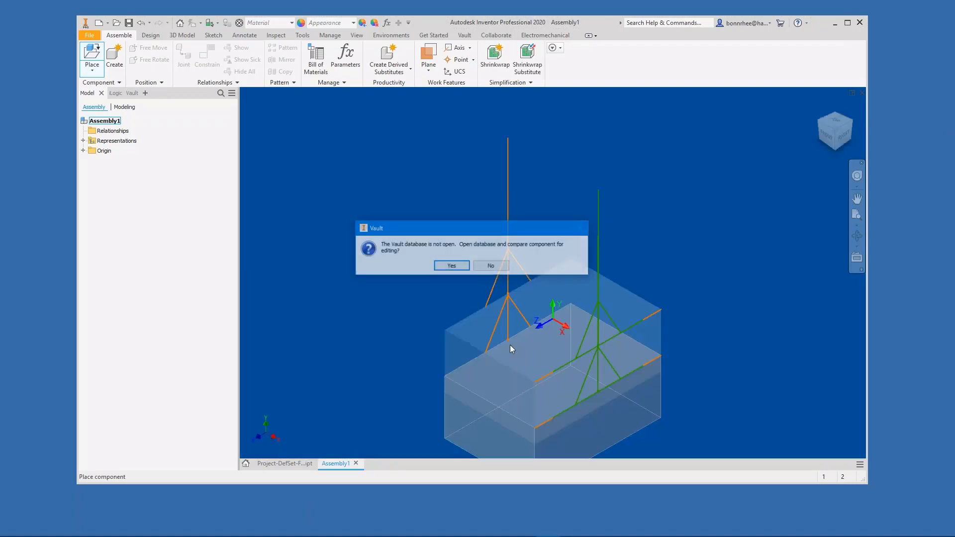
{"action": "left_click", "coordinate": [492, 267]}
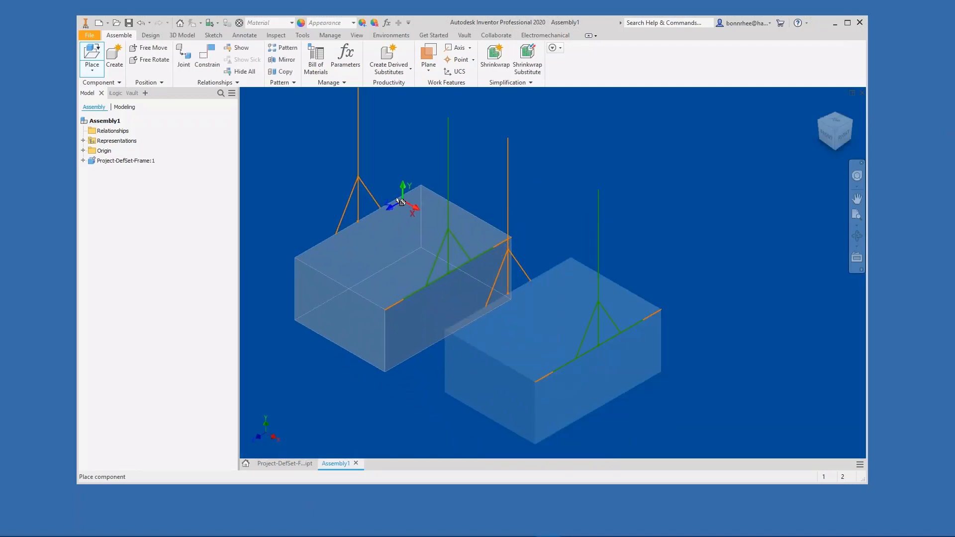
{"action": "key", "text": "Escape"}
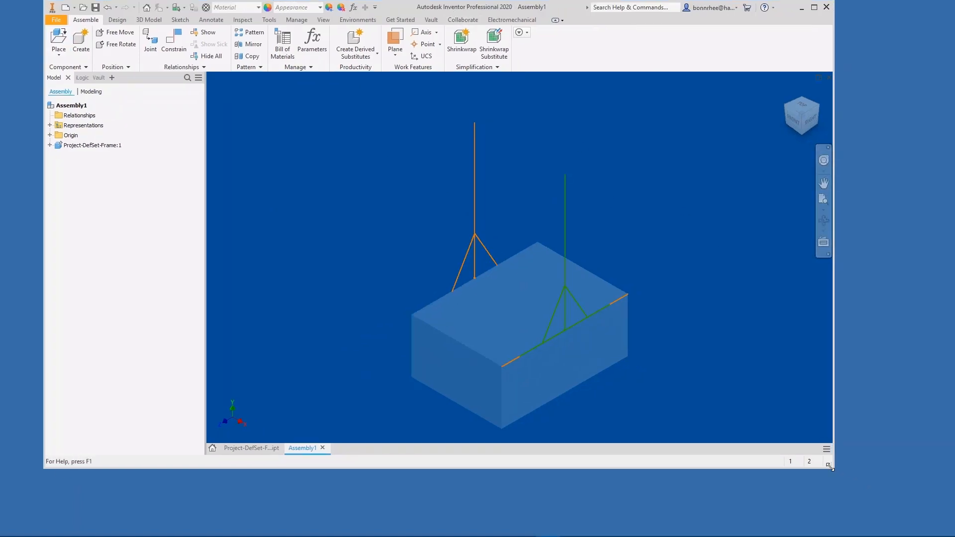
{"action": "left_click_drag", "start_coordinate": [835, 469], "coordinate": [894, 504]}
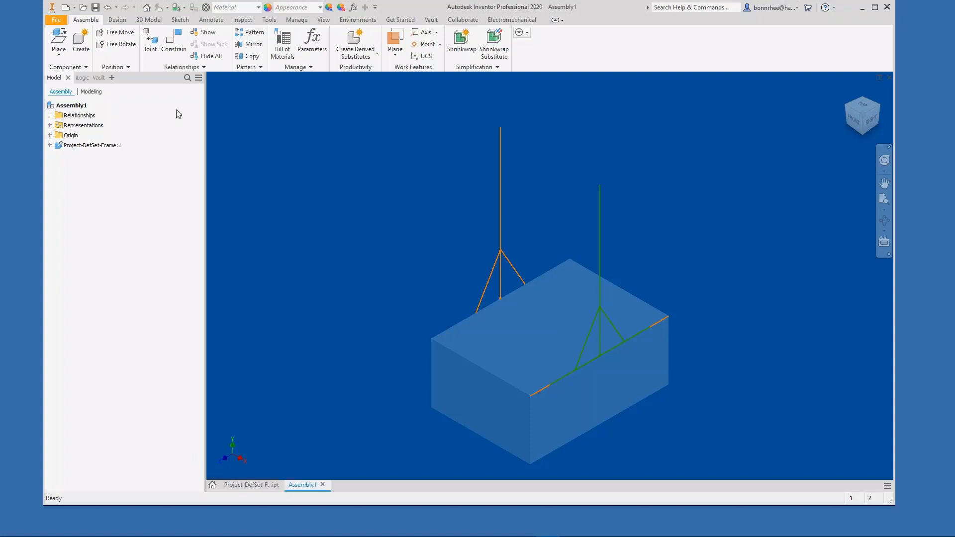
Start inserting frame members and save the assembly as ProjectDefaultFrame in the Project-DefaultSettings folder.
{"action": "left_click", "coordinate": [117, 20]}
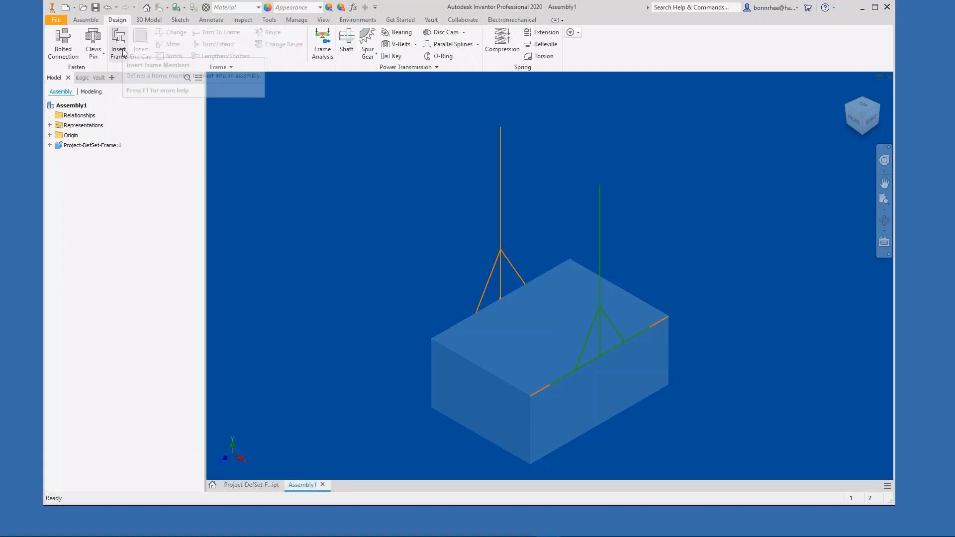
{"action": "left_click", "coordinate": [120, 49]}
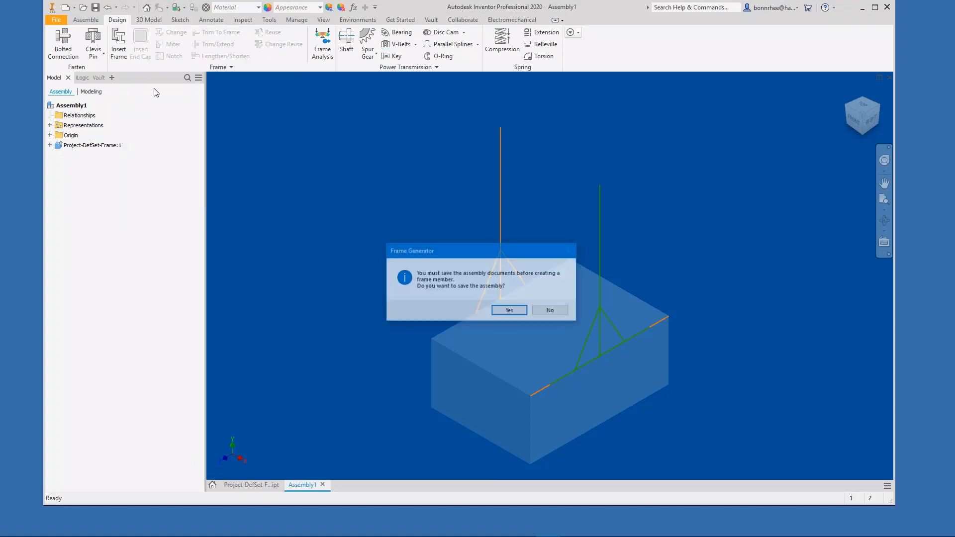
{"action": "left_click", "coordinate": [510, 311]}
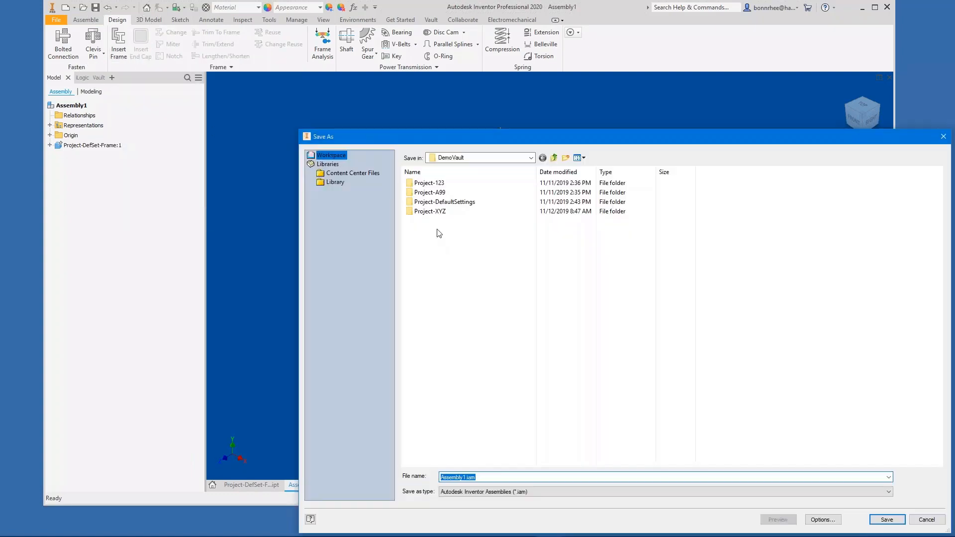
{"action": "double_click", "coordinate": [451, 203]}
{"action": "double_click", "coordinate": [463, 478]}
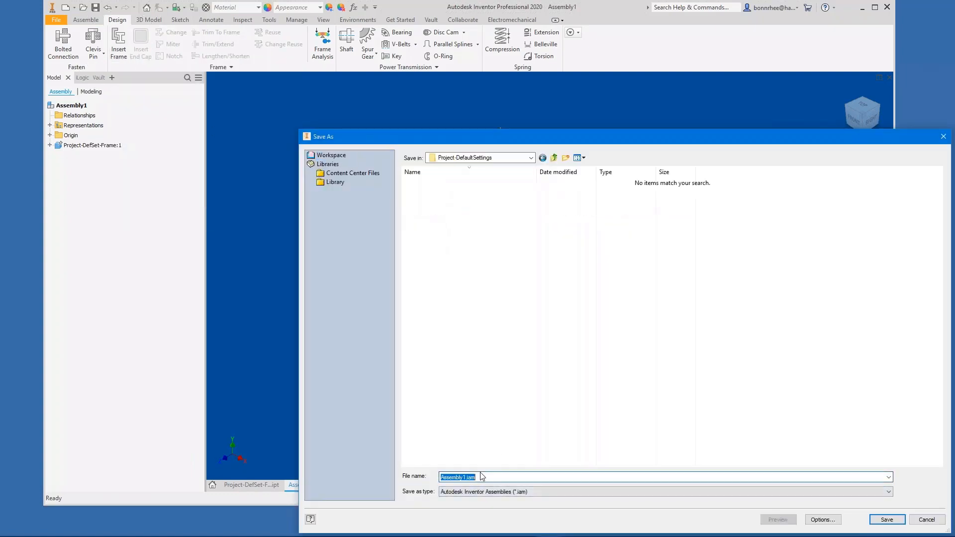
{"action": "type", "text": "0"}
{"action": "type", "text": "Proj"}
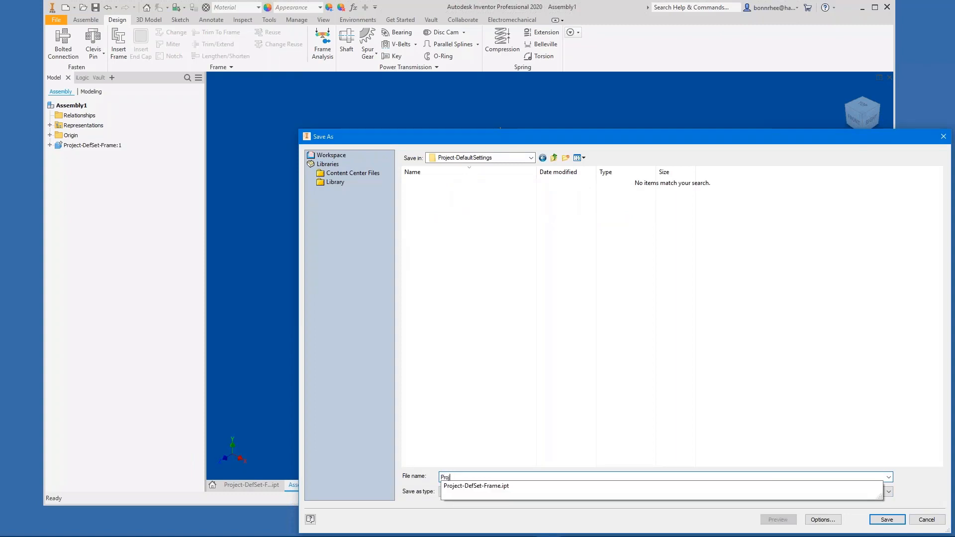
{"action": "type", "text": "ectDefa"}
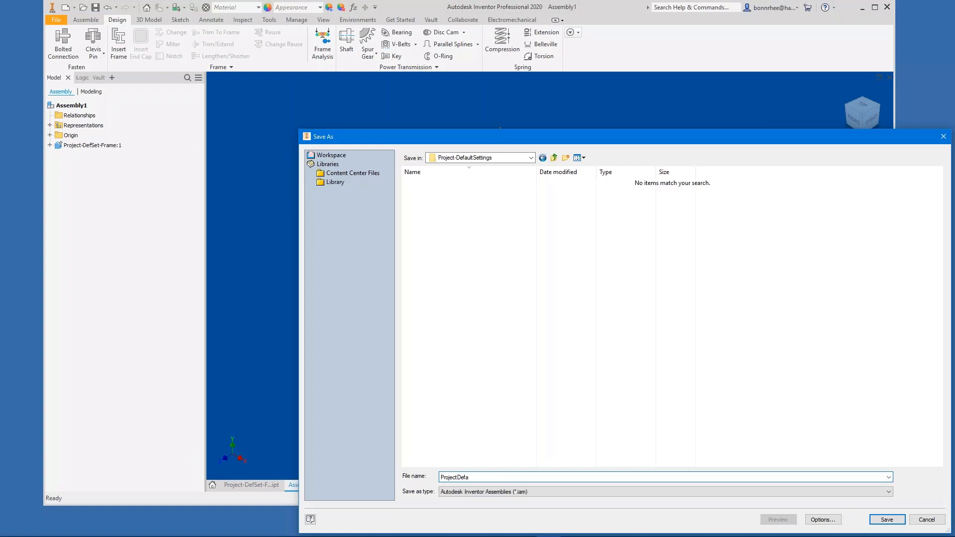
{"action": "type", "text": "ultFrame"}
{"action": "left_click", "coordinate": [888, 520]}
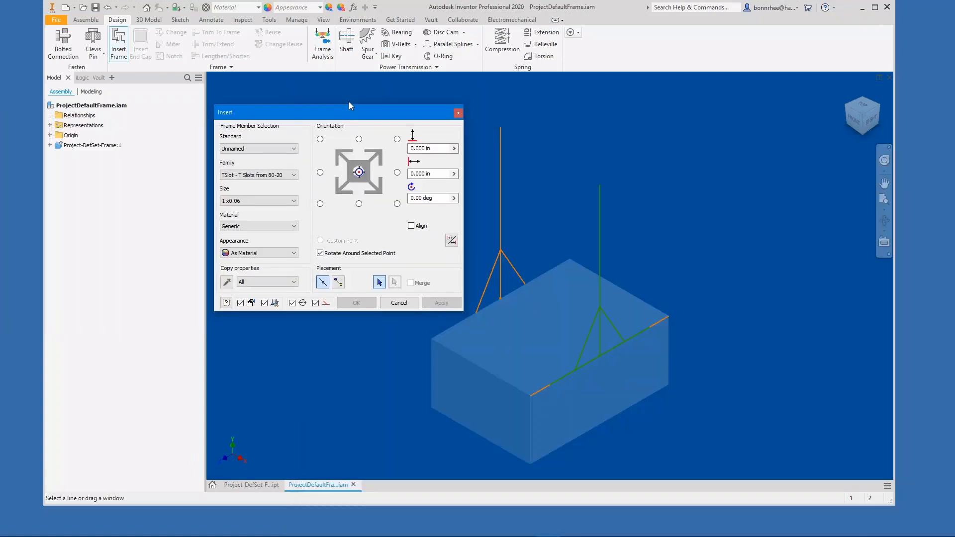
Configure the frame members with the ANSI standard, the ANSI AISC (Square) - Tube family and size 2 x 2 x 1/8.
{"action": "left_click_drag", "start_coordinate": [348, 102], "coordinate": [353, 92]}
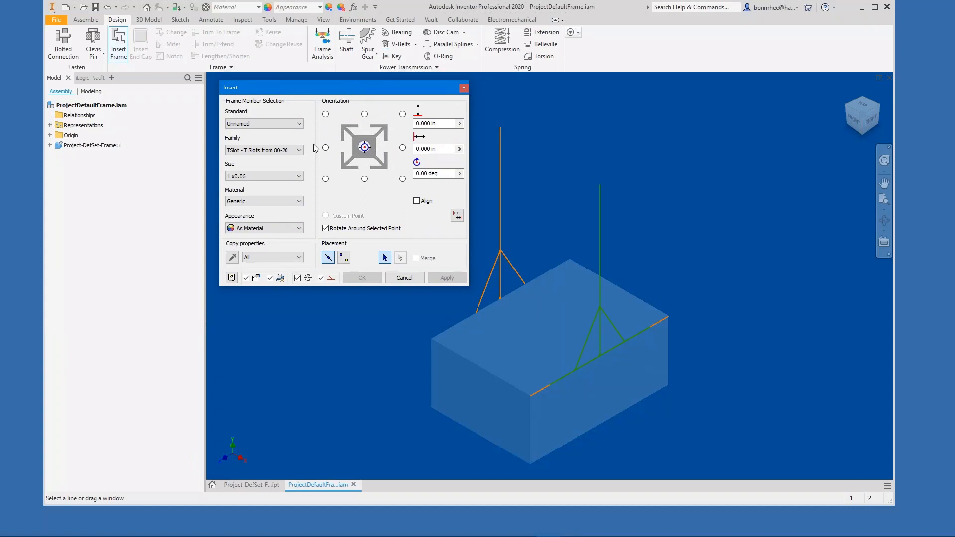
{"action": "left_click", "coordinate": [264, 124]}
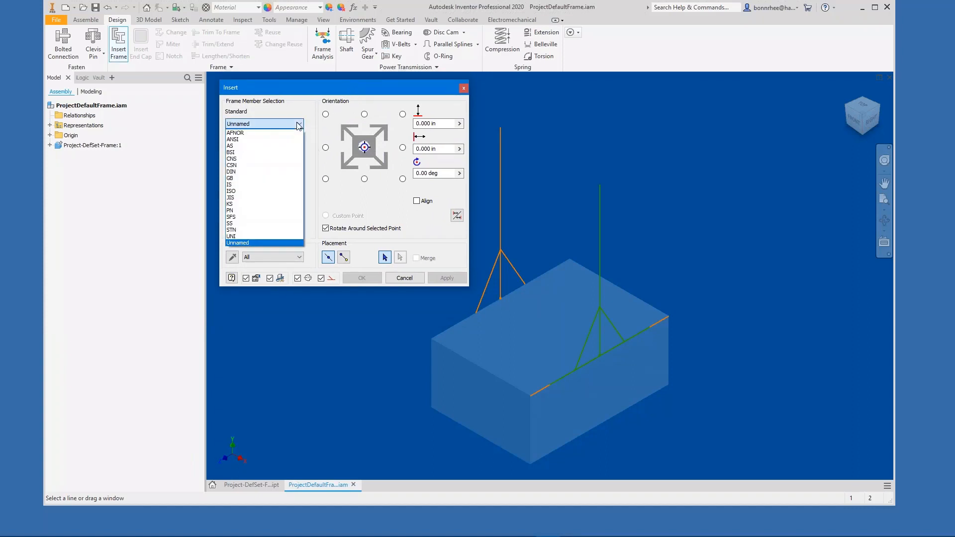
{"action": "left_click", "coordinate": [264, 140]}
{"action": "left_click", "coordinate": [299, 150]}
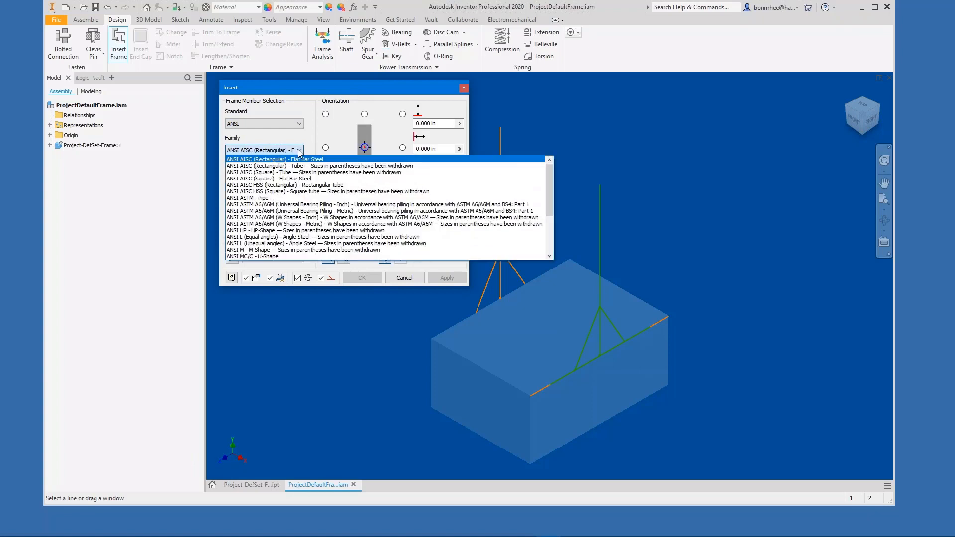
{"action": "left_click", "coordinate": [274, 172]}
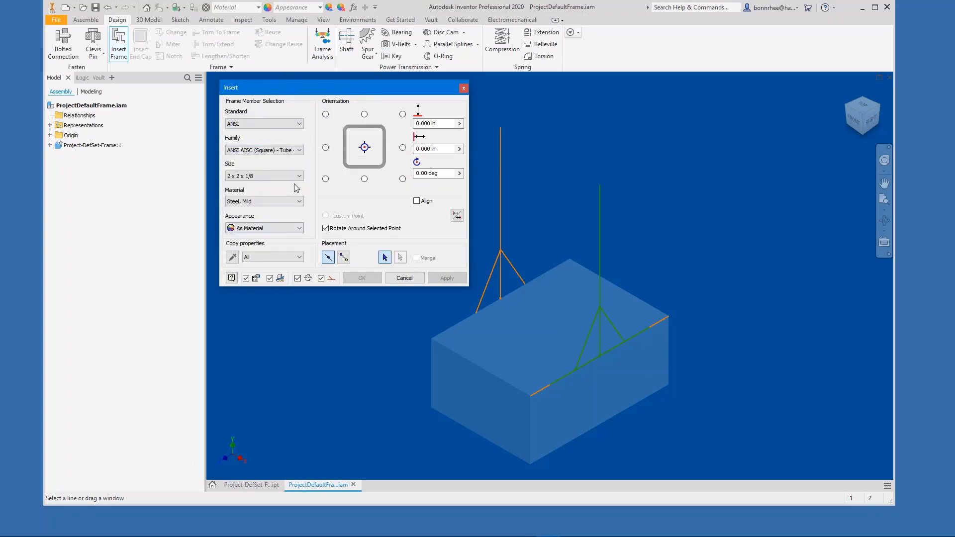
{"action": "left_click", "coordinate": [248, 177]}
{"action": "left_click", "coordinate": [248, 177]}
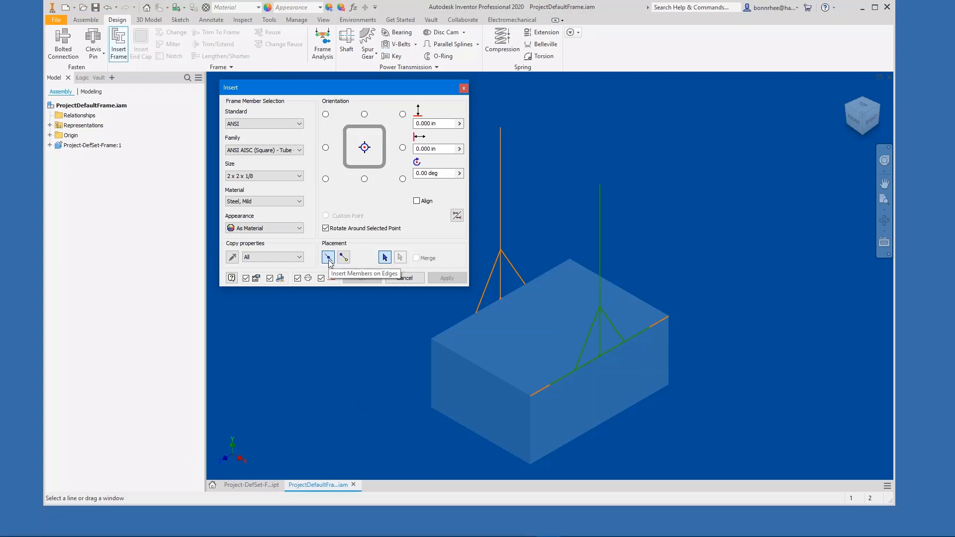
Select the horizontal and vertical edges of the skeleton box as placement lines for the tube members.
{"action": "scroll", "coordinate": [570, 250], "scroll_direction": "up", "scroll_amount": 2}
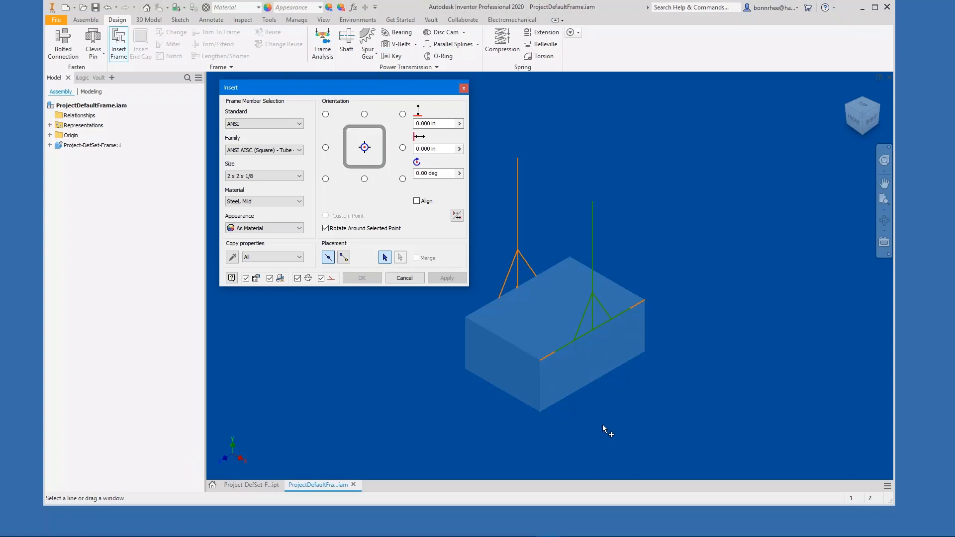
{"action": "left_click", "coordinate": [507, 342]}
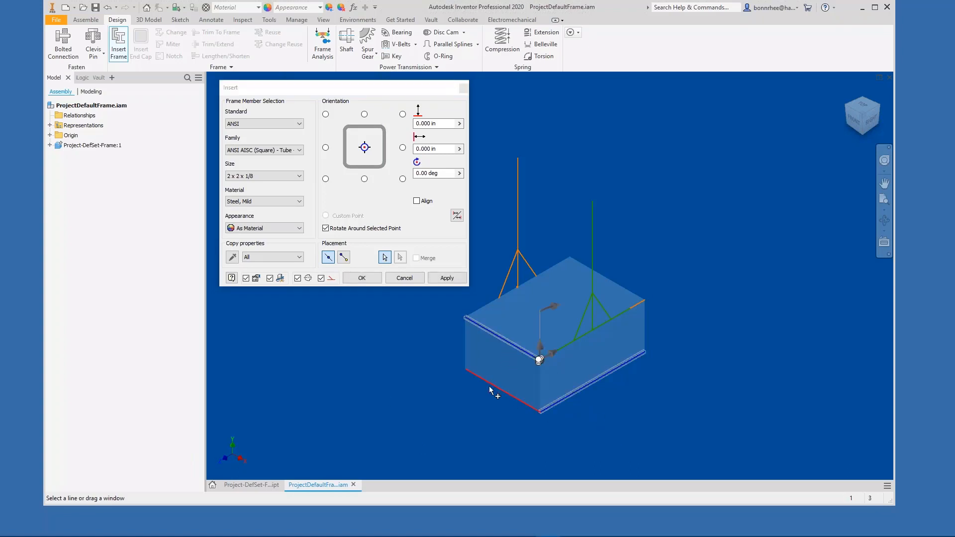
{"action": "left_click_drag", "start_coordinate": [494, 371], "coordinate": [420, 360]}
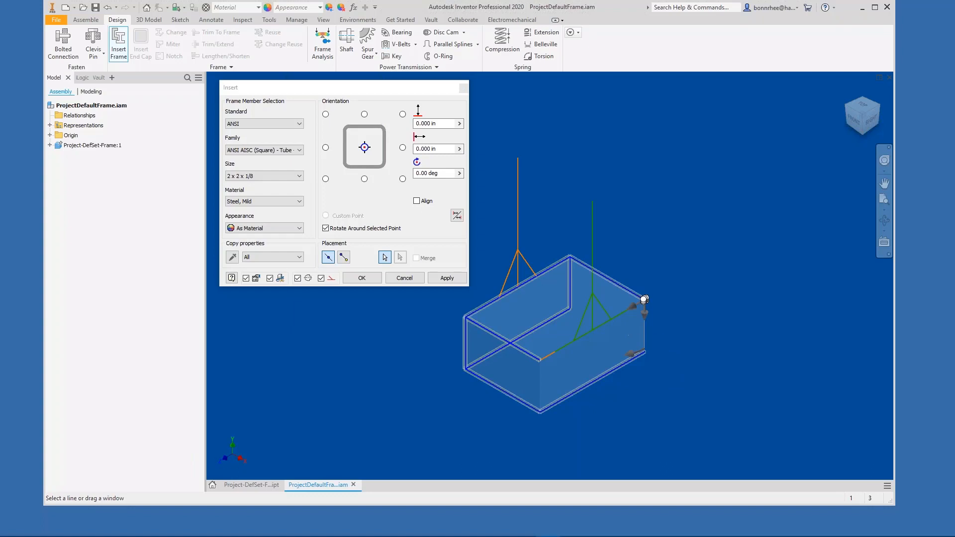
{"action": "left_click", "coordinate": [645, 326]}
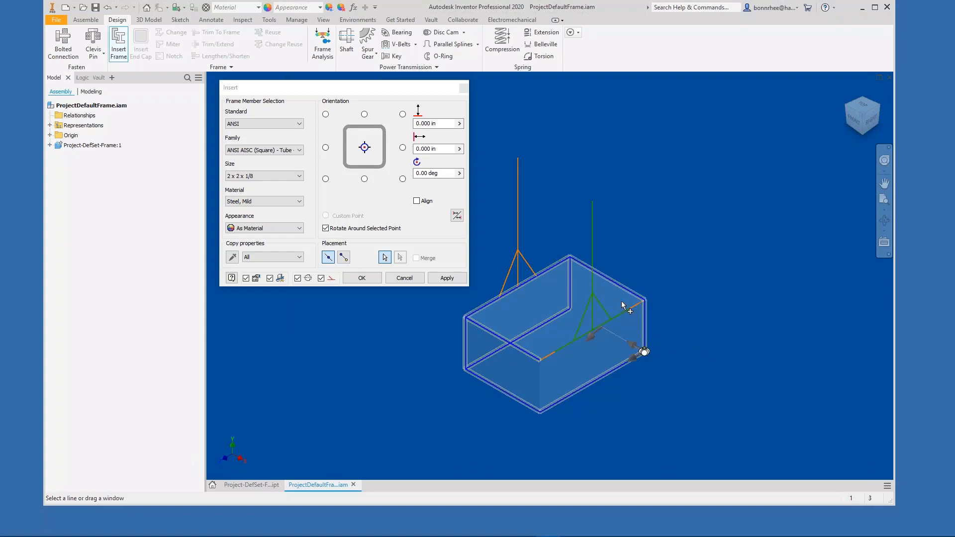
{"action": "left_click", "coordinate": [620, 343]}
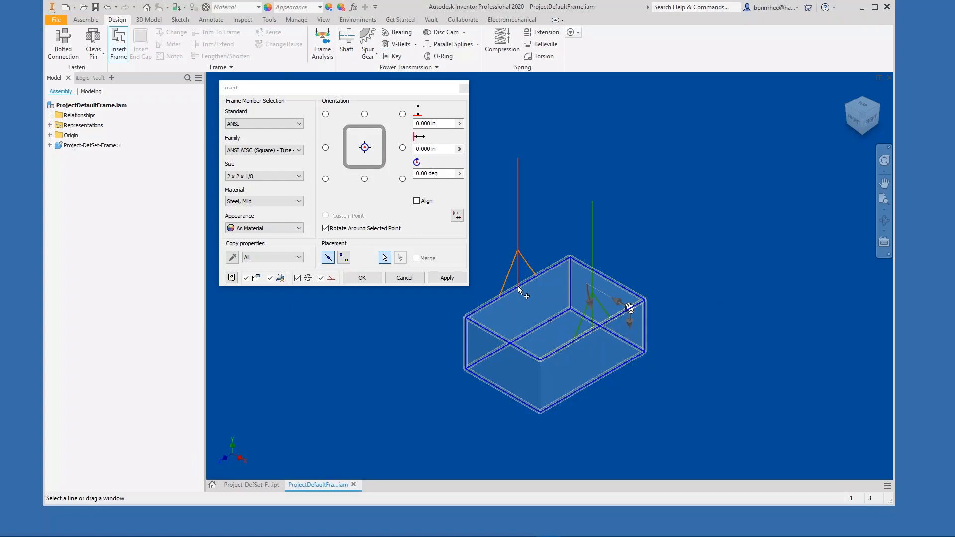
{"action": "left_click", "coordinate": [539, 399]}
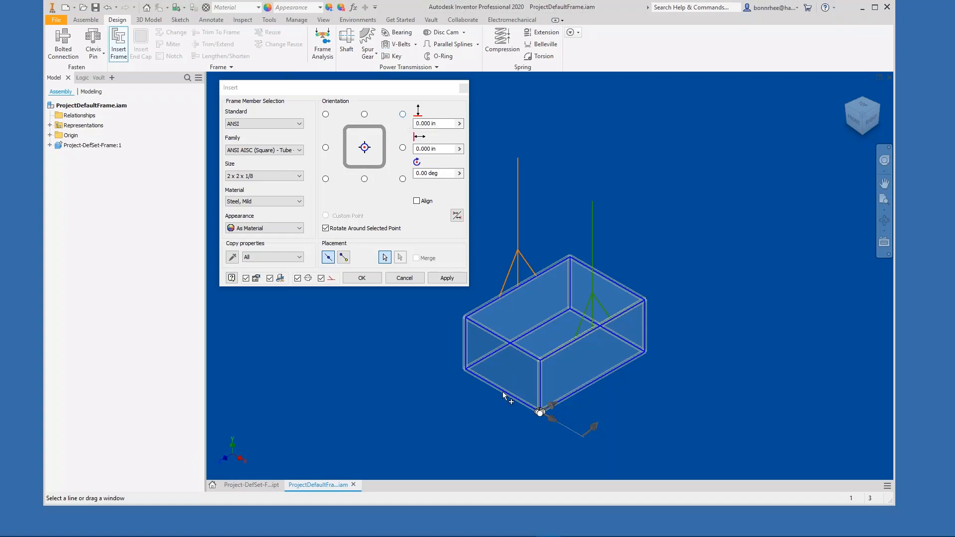
Rotate the previewed frame members to 50 degrees and offset them vertically by 12.2 in using the on-model manipulators.
{"action": "scroll", "coordinate": [545, 421], "scroll_direction": "up", "scroll_amount": 3}
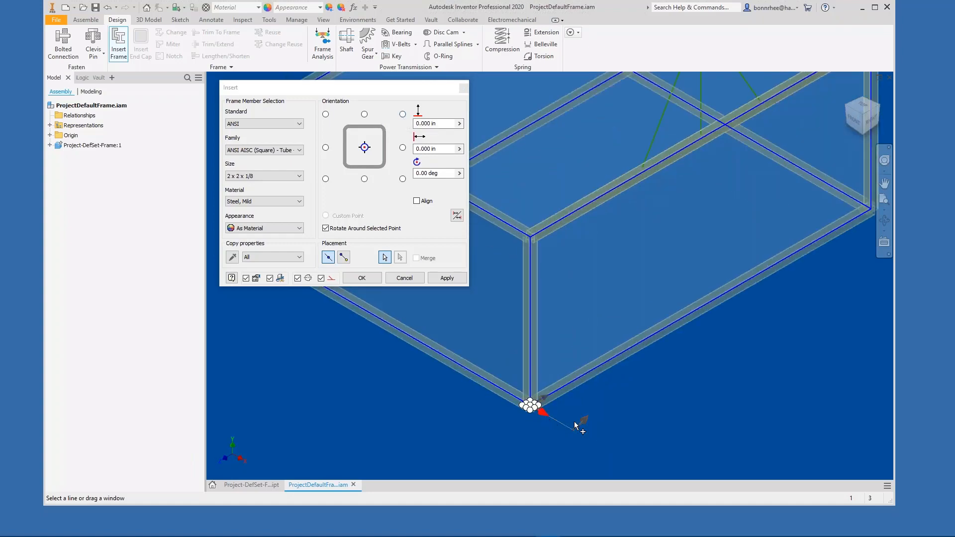
{"action": "left_click_drag", "start_coordinate": [581, 422], "coordinate": [566, 387]}
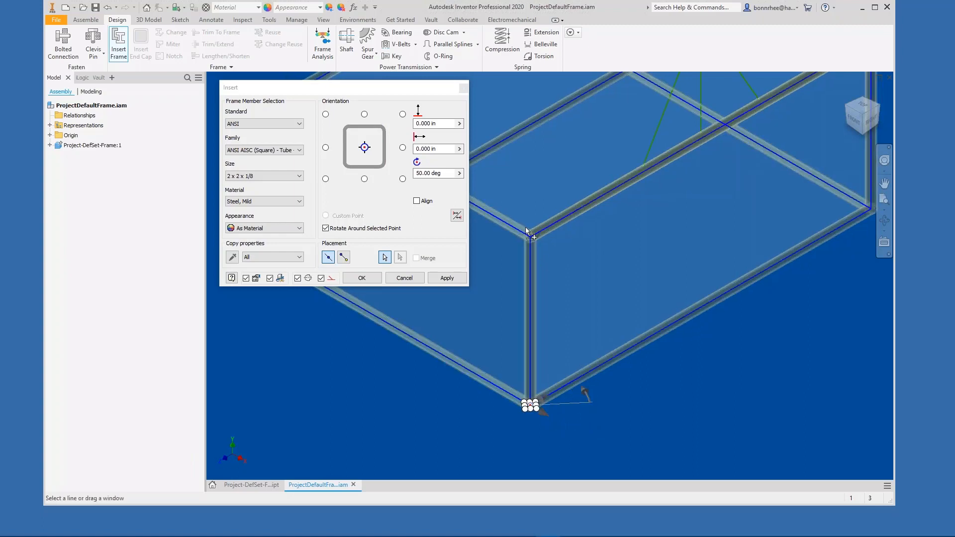
{"action": "scroll", "coordinate": [532, 237], "scroll_direction": "down", "scroll_amount": 5}
{"action": "scroll", "coordinate": [559, 234], "scroll_direction": "up", "scroll_amount": 5}
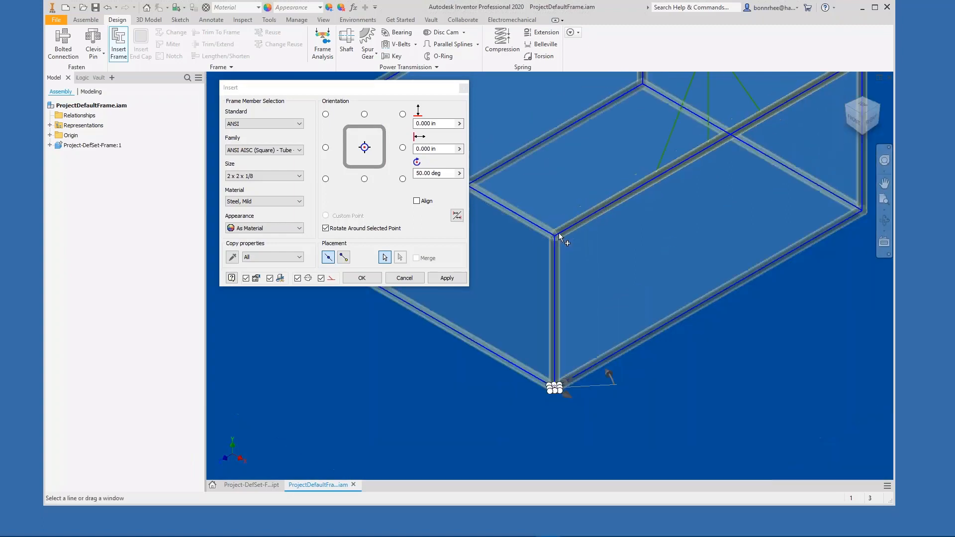
{"action": "scroll", "coordinate": [559, 234], "scroll_direction": "up", "scroll_amount": 2}
{"action": "left_click_drag", "start_coordinate": [566, 345], "coordinate": [596, 363]}
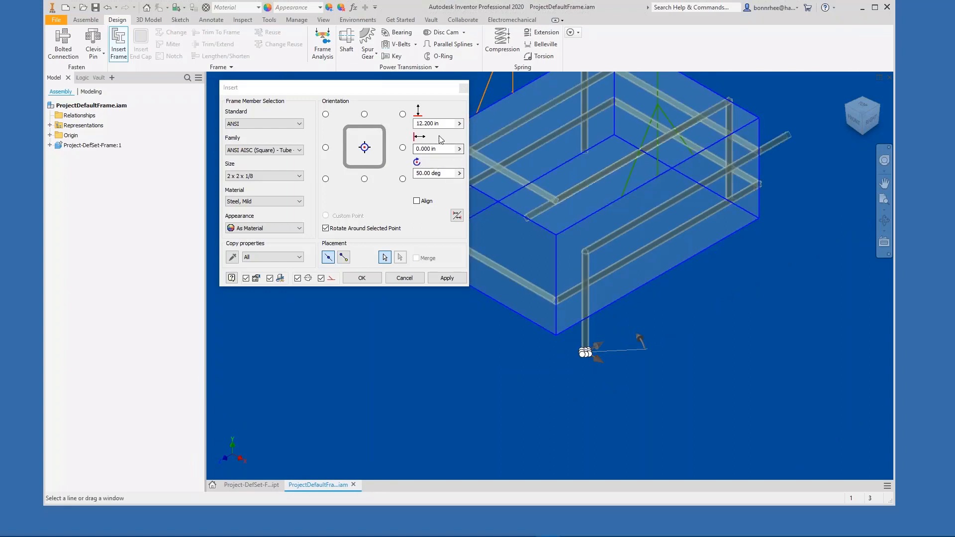
Reset the previewed frame members' vertical offset to 0 in and rotation to 0 degrees.
{"action": "scroll", "coordinate": [604, 273], "scroll_direction": "up", "scroll_amount": 2}
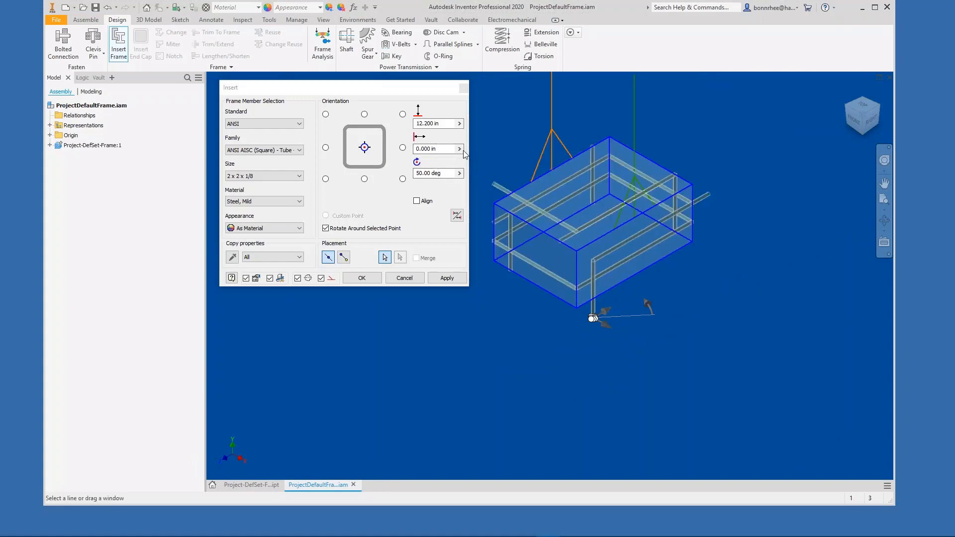
{"action": "left_click_drag", "start_coordinate": [440, 124], "coordinate": [354, 131]}
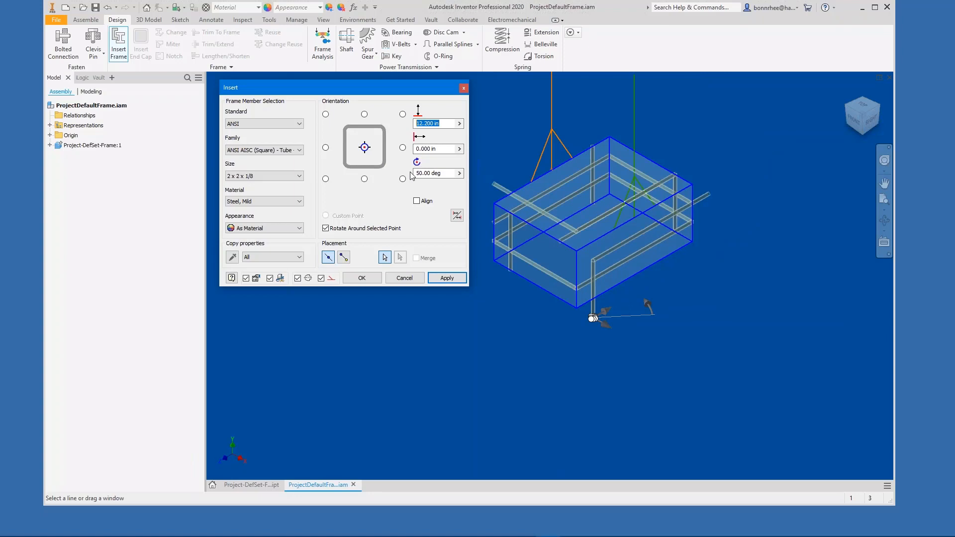
{"action": "left_click", "coordinate": [364, 147]}
{"action": "left_click", "coordinate": [429, 124]}
{"action": "type", "text": "0"}
{"action": "left_click_drag", "start_coordinate": [447, 177], "coordinate": [416, 174]}
{"action": "type", "text": "0"}
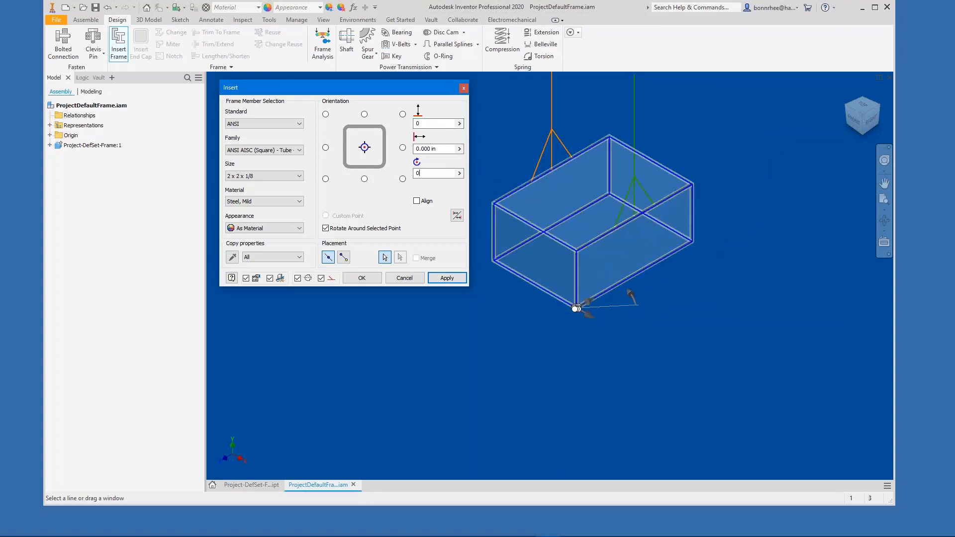
Try to create the frame with the default frame, skeleton and member file names.
{"action": "left_click", "coordinate": [455, 282]}
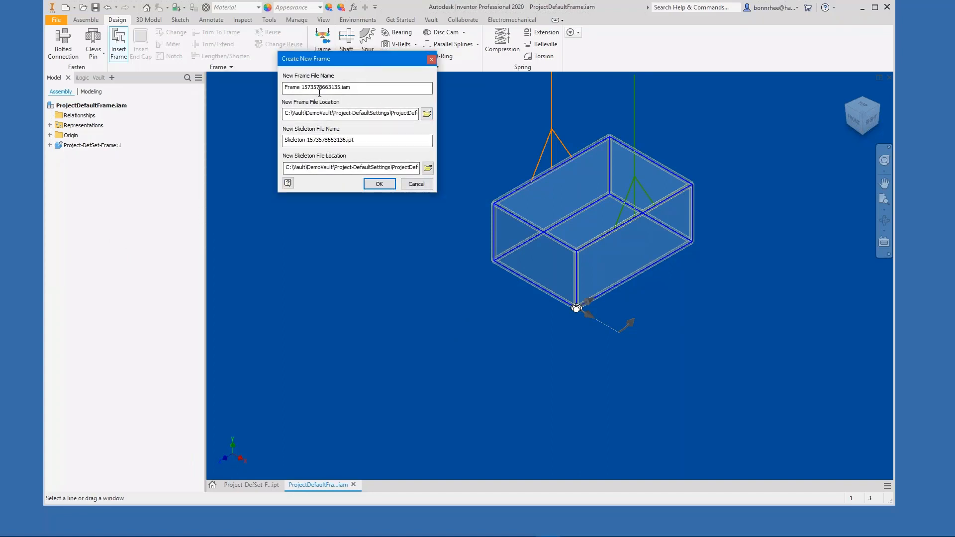
{"action": "left_click_drag", "start_coordinate": [303, 89], "coordinate": [270, 86]}
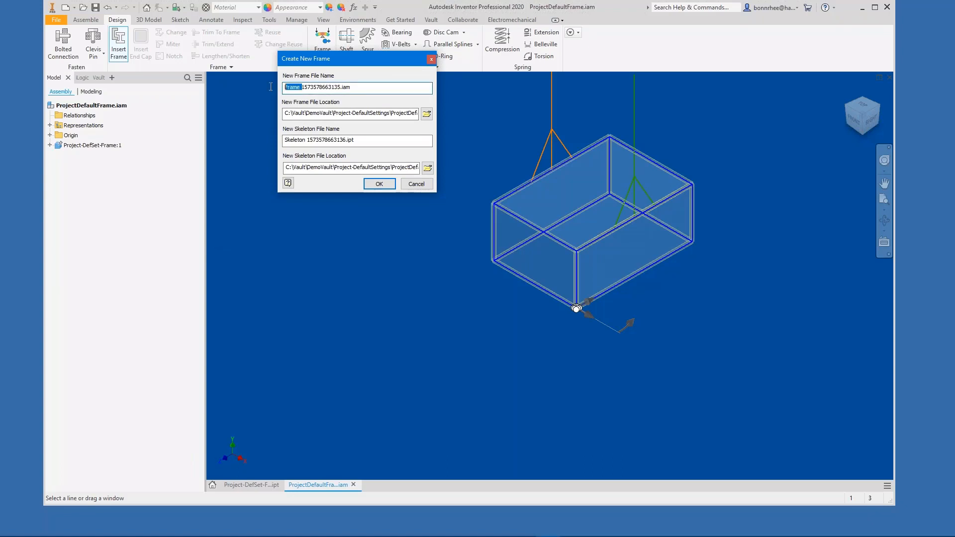
{"action": "left_click", "coordinate": [299, 91]}
{"action": "left_click", "coordinate": [301, 141]}
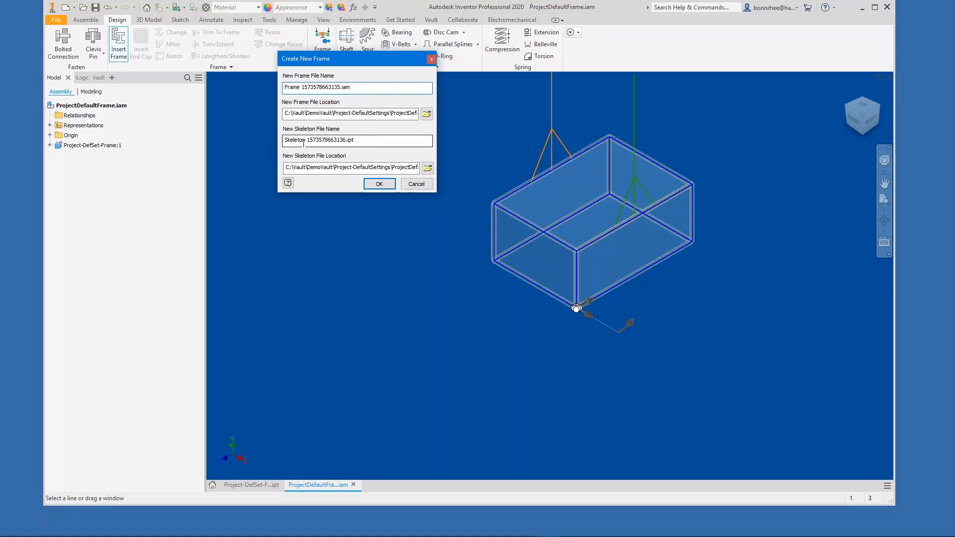
{"action": "double_click", "coordinate": [302, 142]}
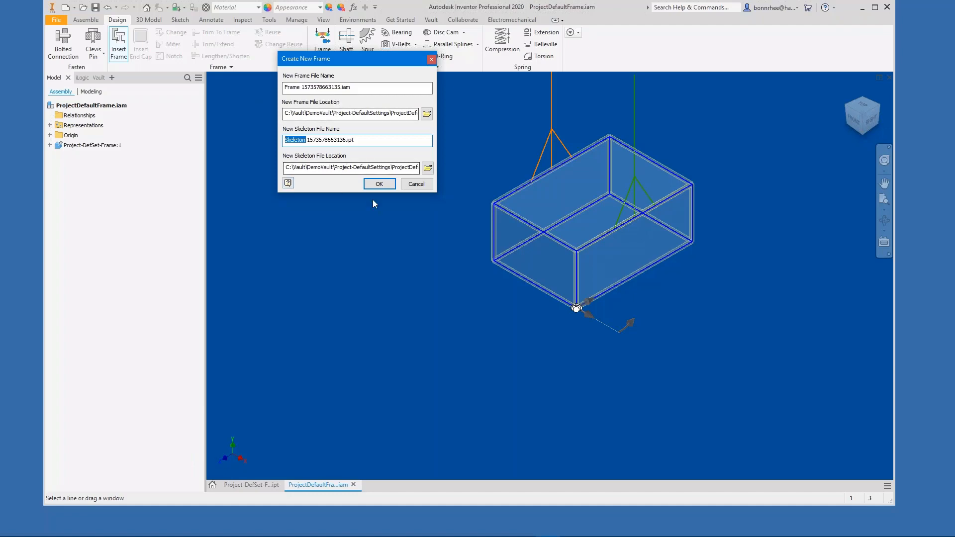
{"action": "left_click", "coordinate": [376, 185]}
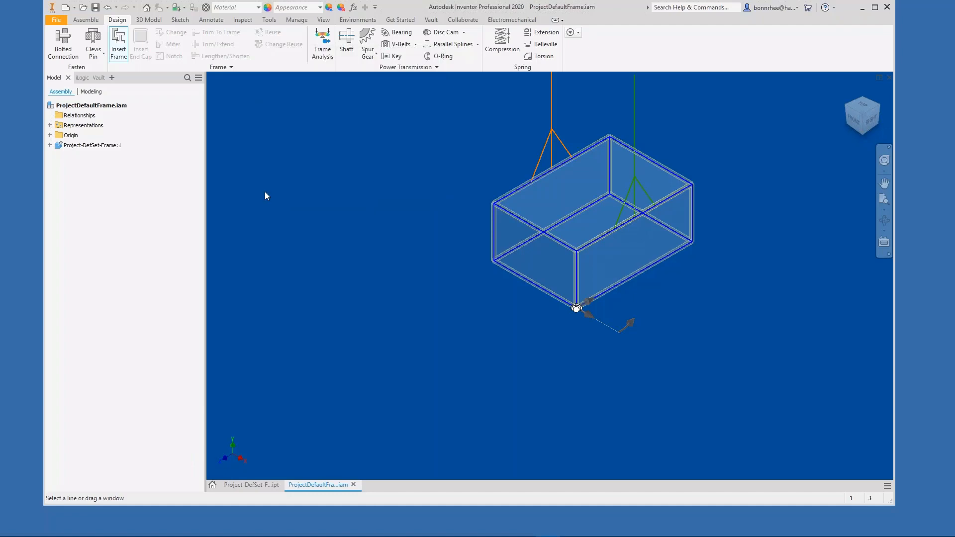
{"action": "left_click_drag", "start_coordinate": [327, 80], "coordinate": [398, 61]}
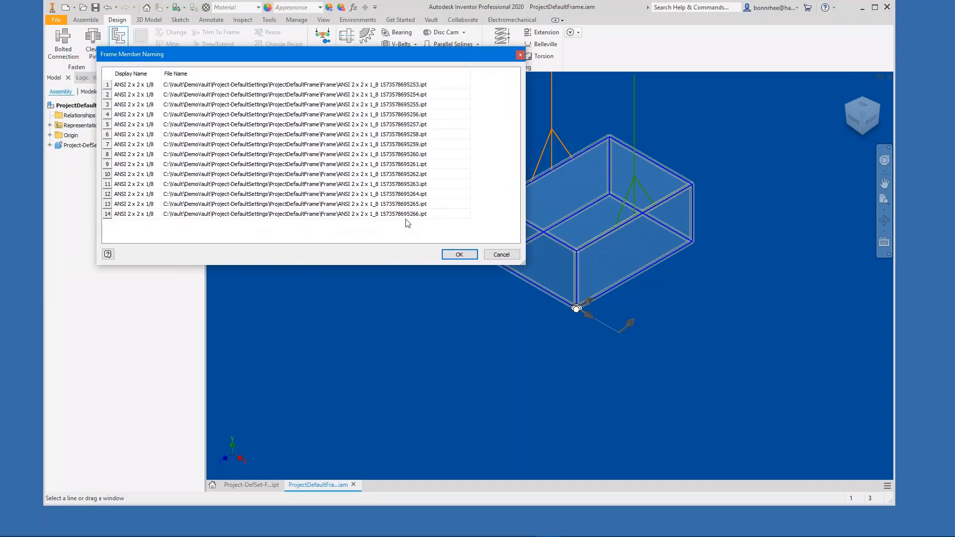
{"action": "left_click", "coordinate": [502, 255]}
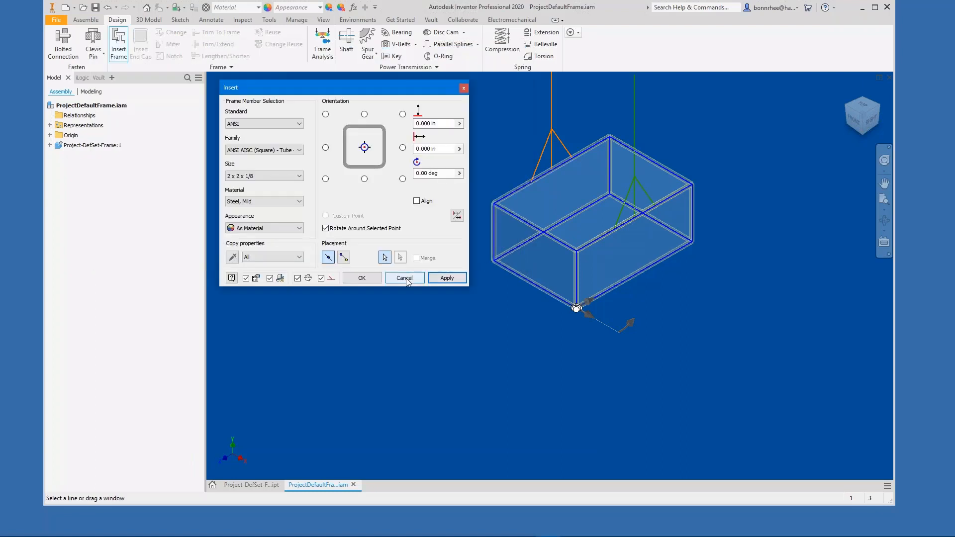
{"action": "left_click", "coordinate": [405, 279]}
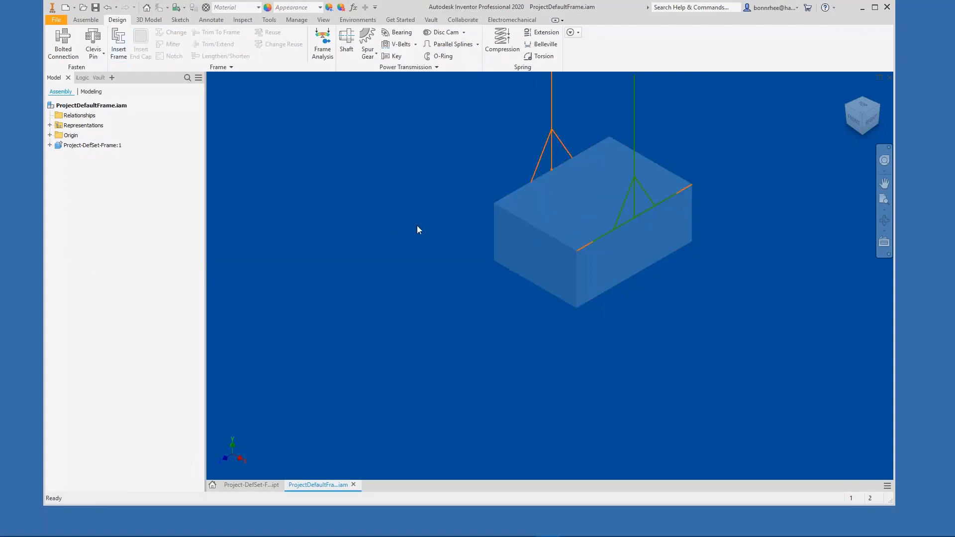
{"action": "left_click", "coordinate": [122, 54]}
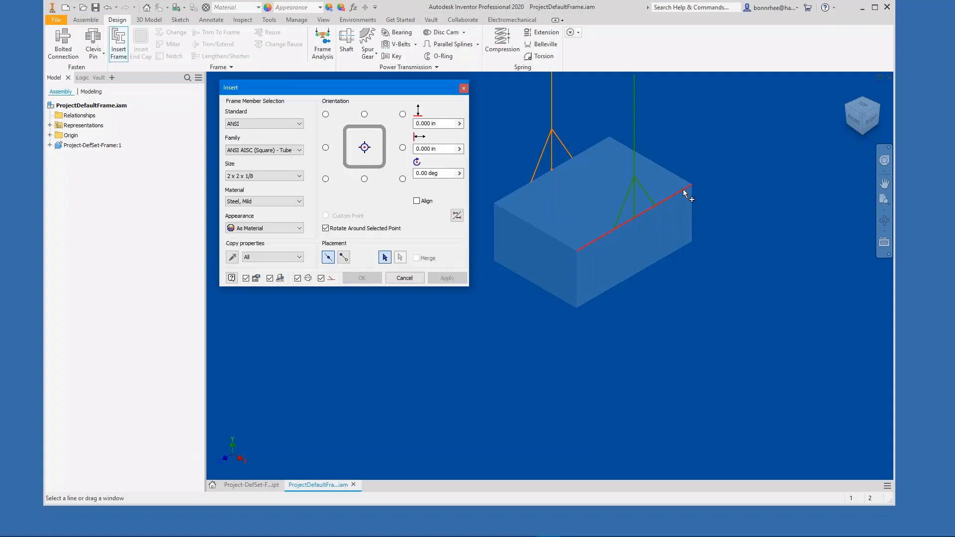
{"action": "left_click", "coordinate": [683, 191]}
{"action": "left_click_drag", "start_coordinate": [714, 173], "coordinate": [679, 209]}
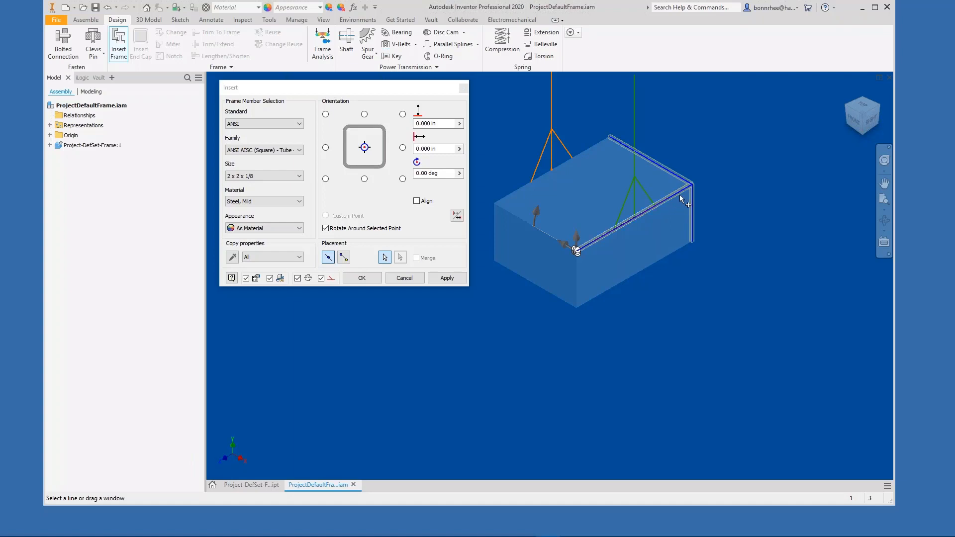
{"action": "left_click", "coordinate": [404, 277]}
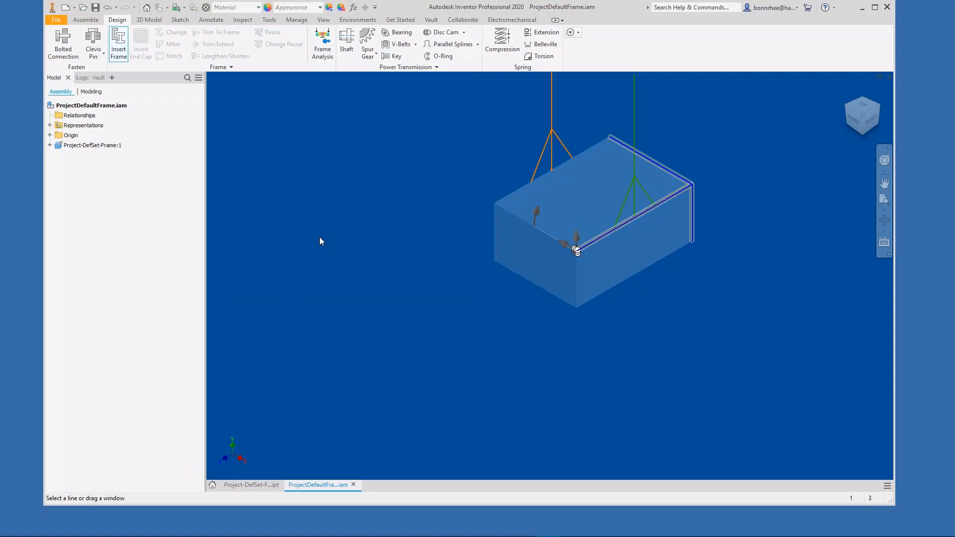
Start inserting frame members and select all horizontal and vertical edges of the skeleton box as placement lines.
{"action": "left_click", "coordinate": [119, 43]}
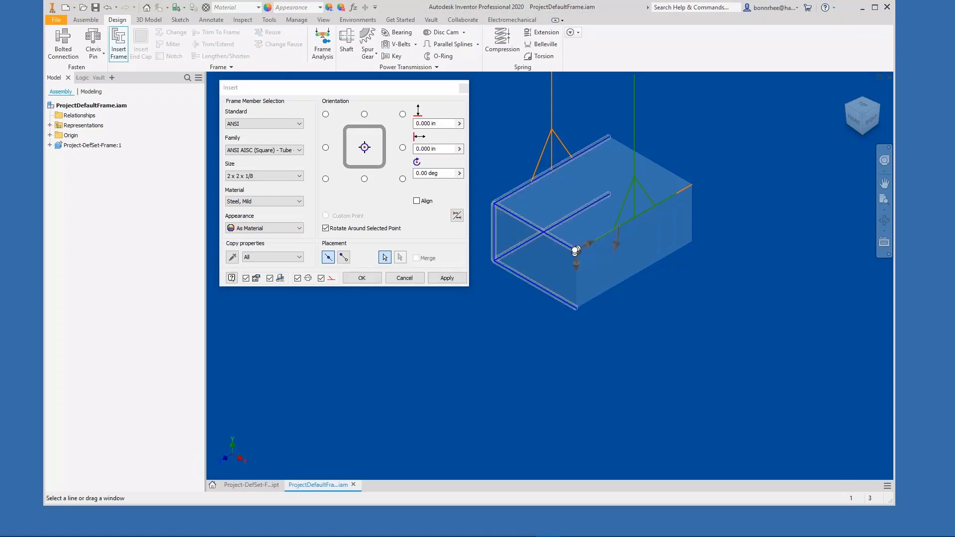
{"action": "left_click", "coordinate": [620, 145]}
{"action": "left_click", "coordinate": [609, 165]}
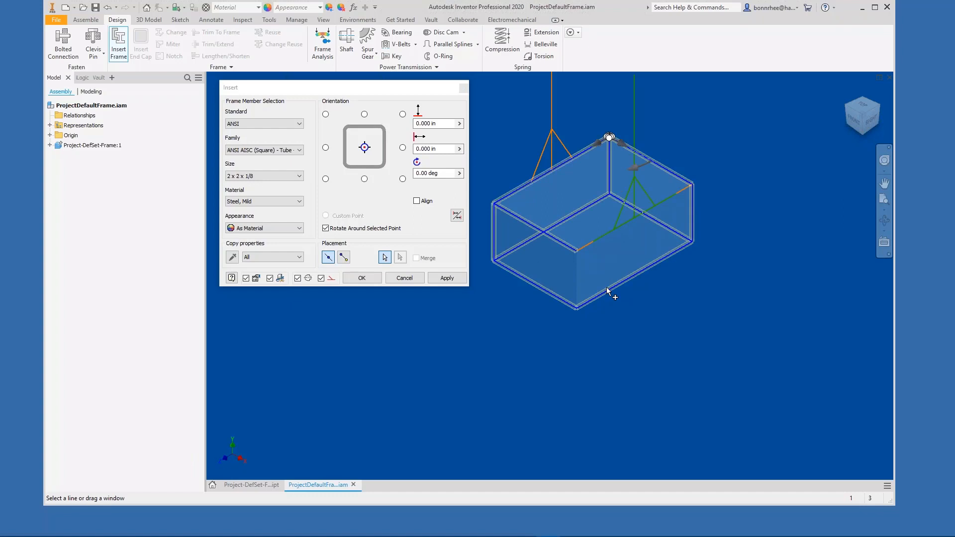
{"action": "left_click", "coordinate": [575, 261]}
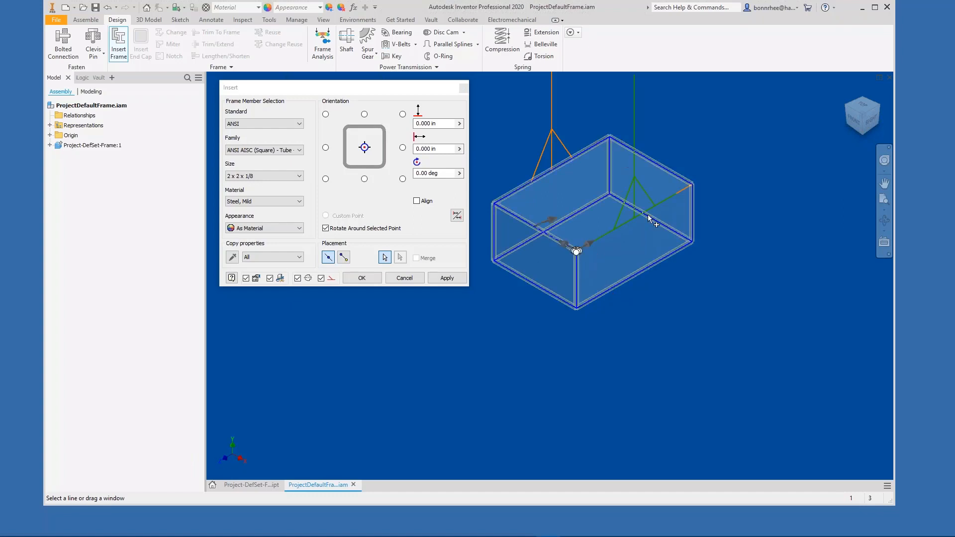
{"action": "left_click", "coordinate": [680, 189]}
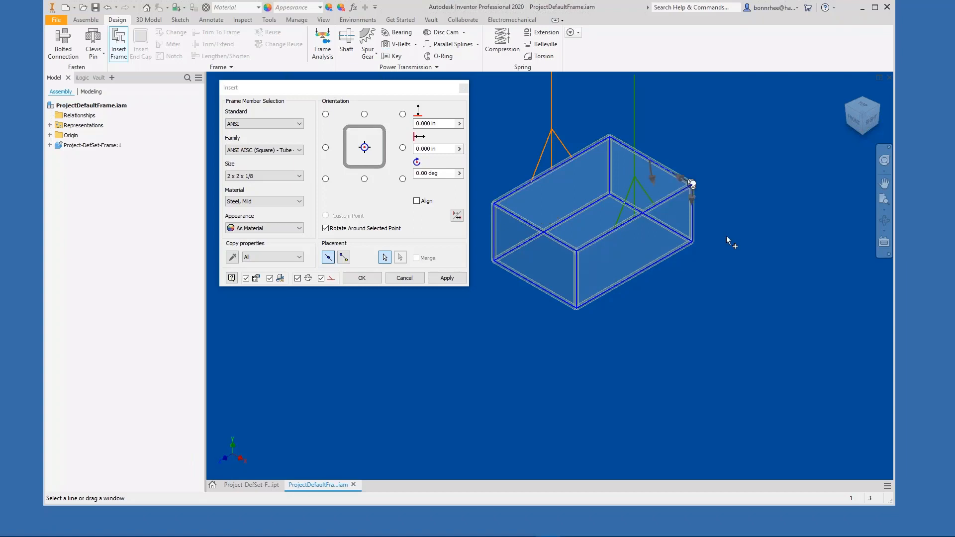
Create the tube frame with the default frame, skeleton and member file names, and collapse its node in the model tree.
{"action": "left_click", "coordinate": [373, 280]}
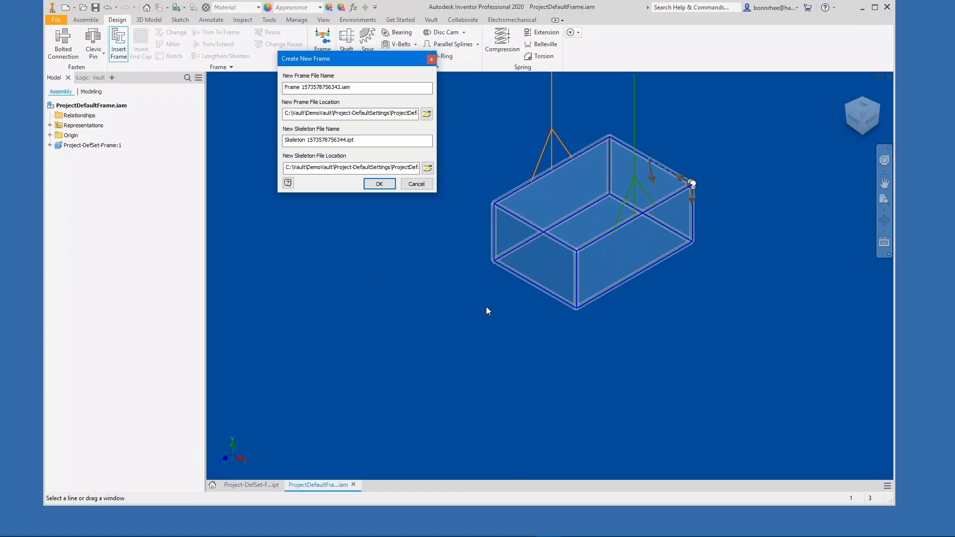
{"action": "left_click", "coordinate": [380, 185]}
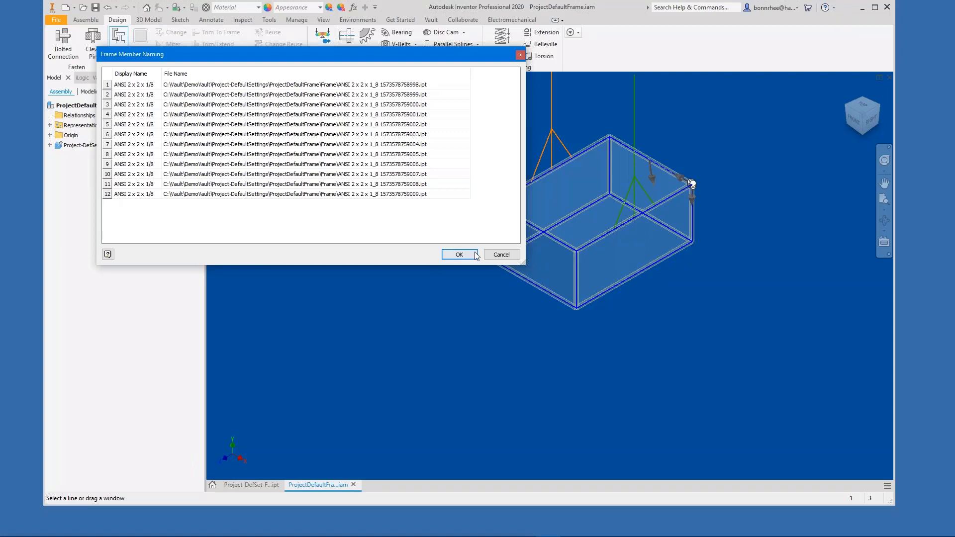
{"action": "left_click", "coordinate": [460, 254]}
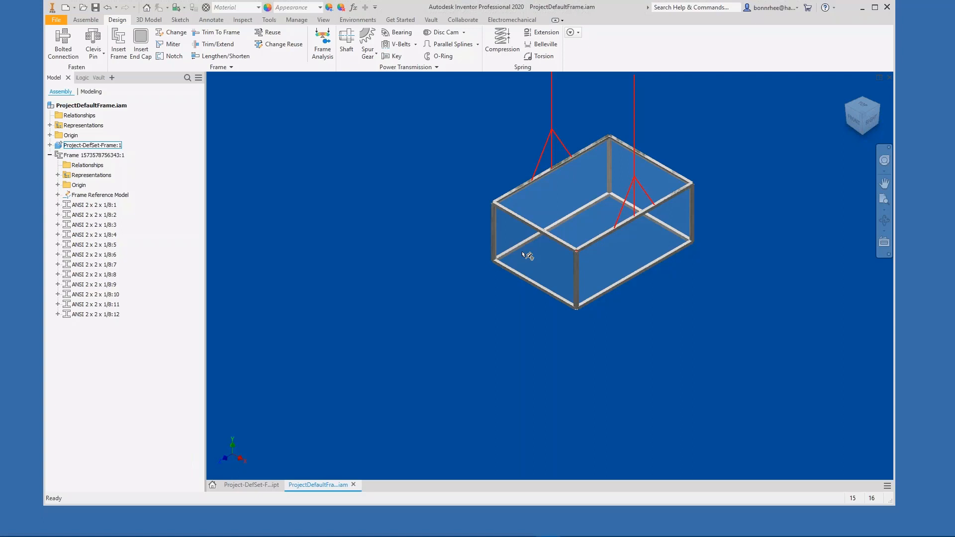
{"action": "scroll", "coordinate": [577, 195], "scroll_direction": "up", "scroll_amount": 1}
{"action": "middle_click_drag", "start_coordinate": [577, 196], "coordinate": [520, 274]}
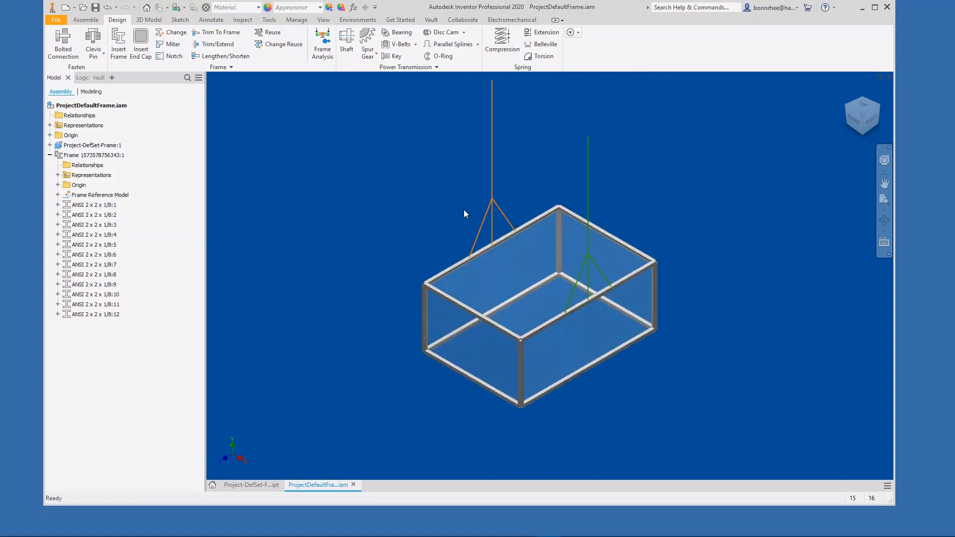
{"action": "left_click", "coordinate": [50, 155]}
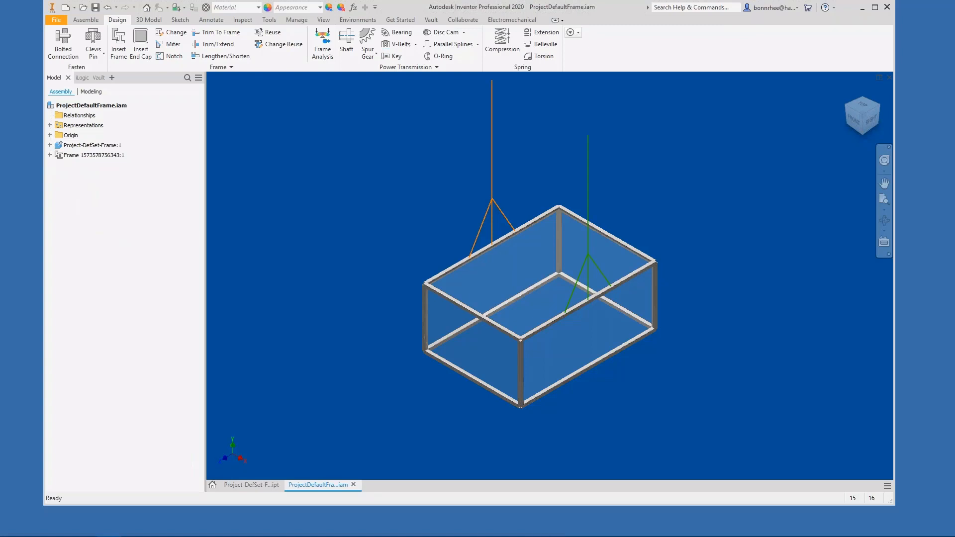
Switch to File Explorer and examine the Frame subfolder of ProjectDefaultFrame in the Project-DefaultSettings folder.
{"action": "left_click_drag", "start_coordinate": [0, 109], "coordinate": [344, 68]}
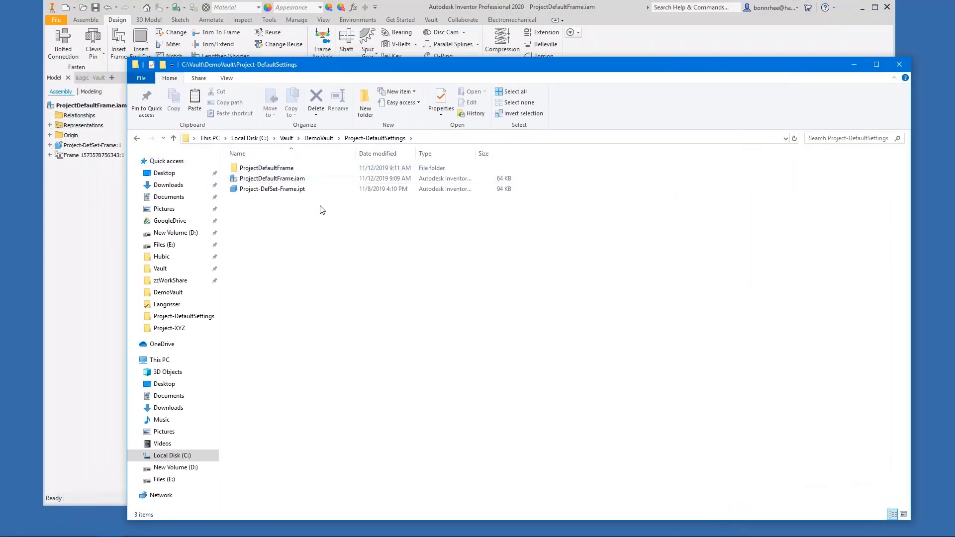
{"action": "double_click", "coordinate": [287, 169]}
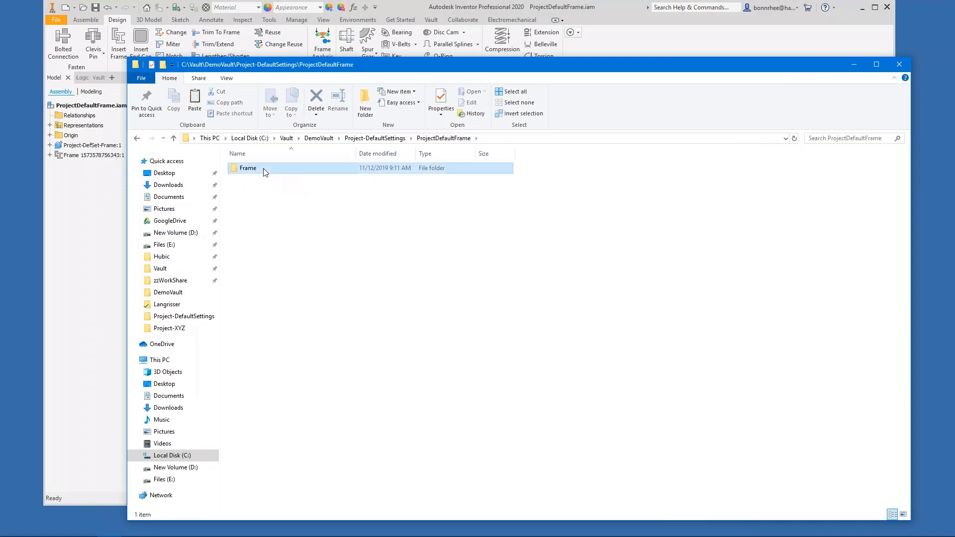
{"action": "double_click", "coordinate": [286, 170]}
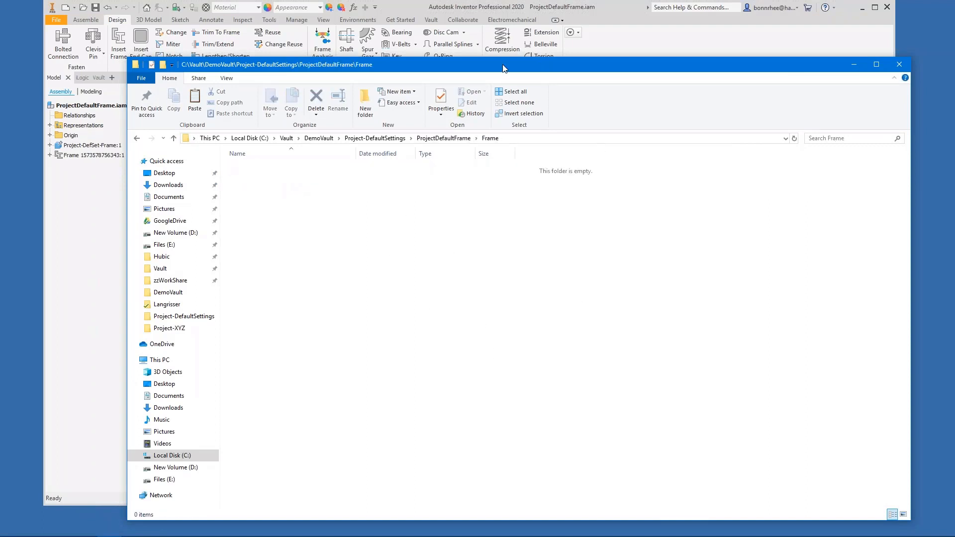
{"action": "left_click_drag", "start_coordinate": [509, 68], "coordinate": [578, 81]}
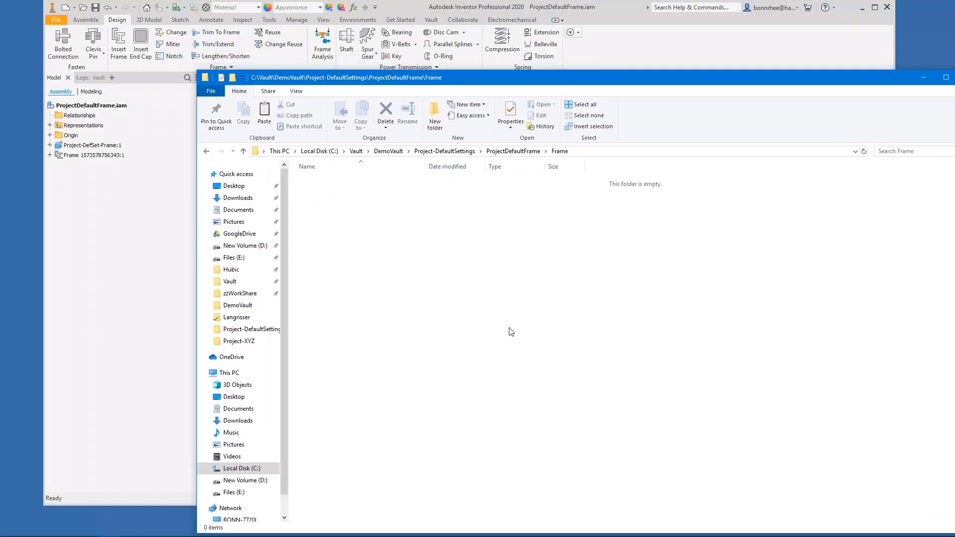
Switch back to Inventor and save ProjectDefaultFrame.iam together with its dependent files.
{"action": "left_click", "coordinate": [101, 245]}
{"action": "left_click", "coordinate": [96, 7]}
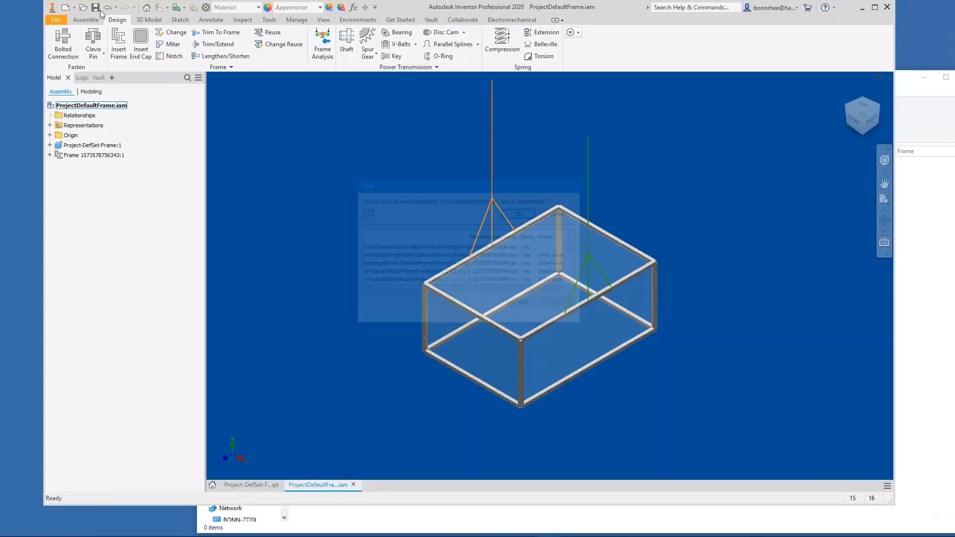
{"action": "key", "text": "Return"}
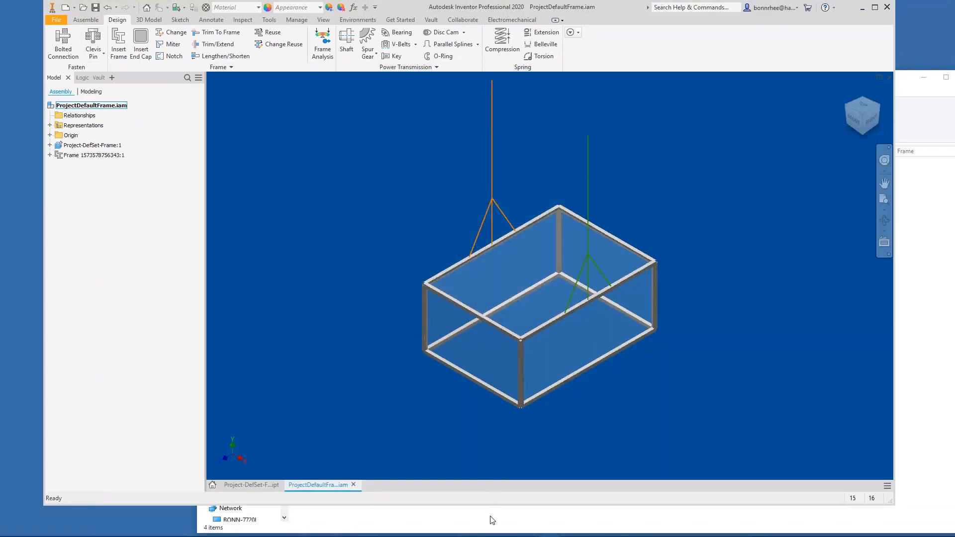
Return to File Explorer and examine the saved frame assembly and skeleton part files in the Frame folder.
{"action": "left_click", "coordinate": [491, 517]}
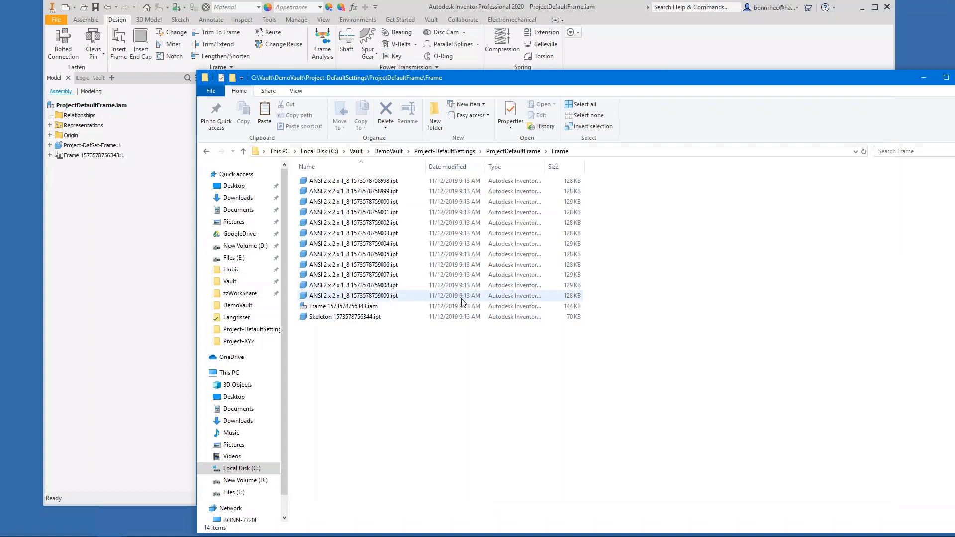
{"action": "left_click", "coordinate": [348, 308]}
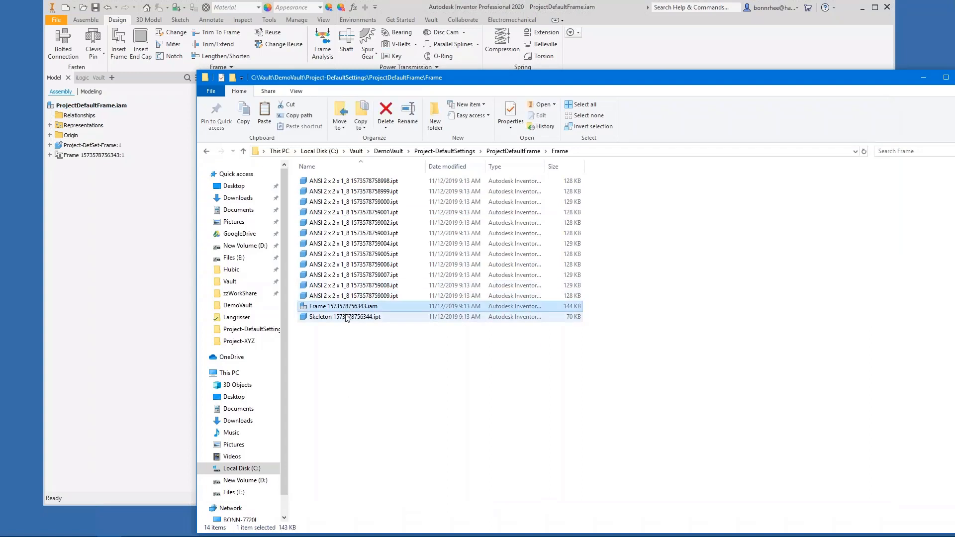
{"action": "left_click", "coordinate": [347, 317]}
{"action": "left_click", "coordinate": [348, 307]}
{"action": "left_click", "coordinate": [329, 318]}
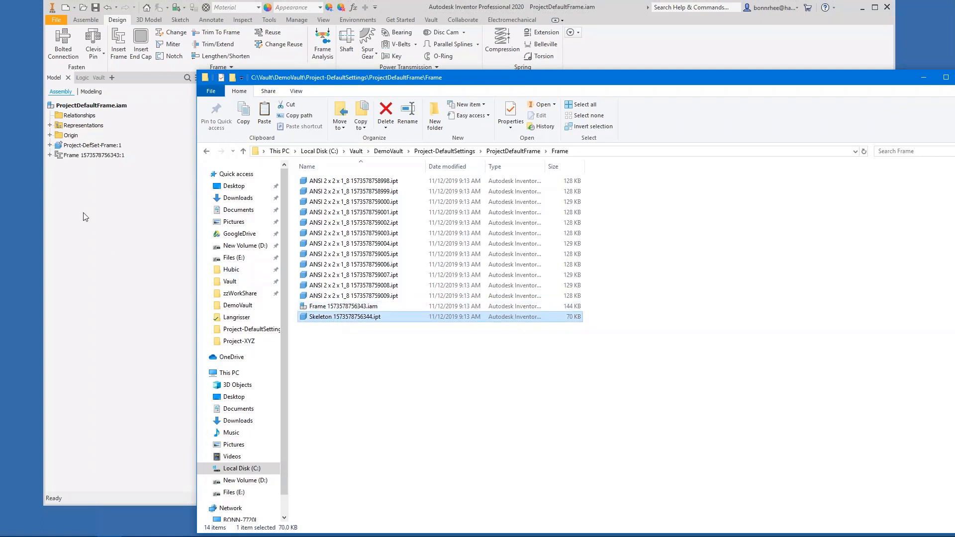
Expand the frame node in Inventor and compare the frame and Project-DefSet-Frame components with the files in the Frame folder.
{"action": "left_click", "coordinate": [50, 154]}
{"action": "left_click", "coordinate": [68, 146]}
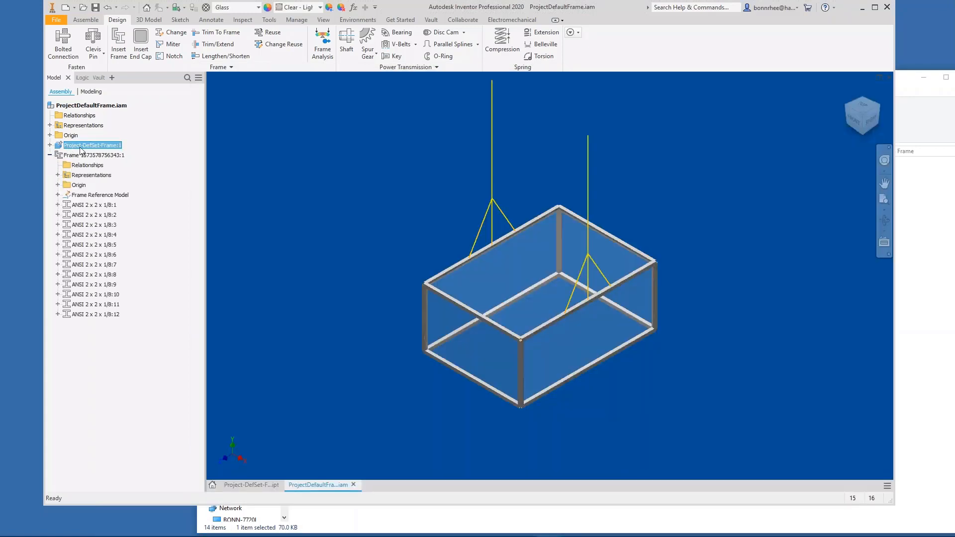
{"action": "left_click", "coordinate": [89, 156]}
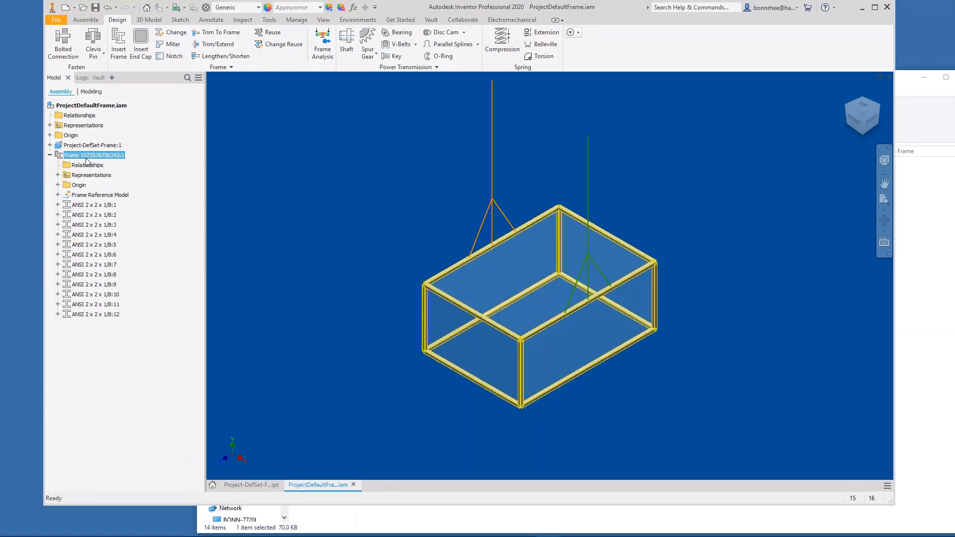
{"action": "left_click", "coordinate": [431, 527]}
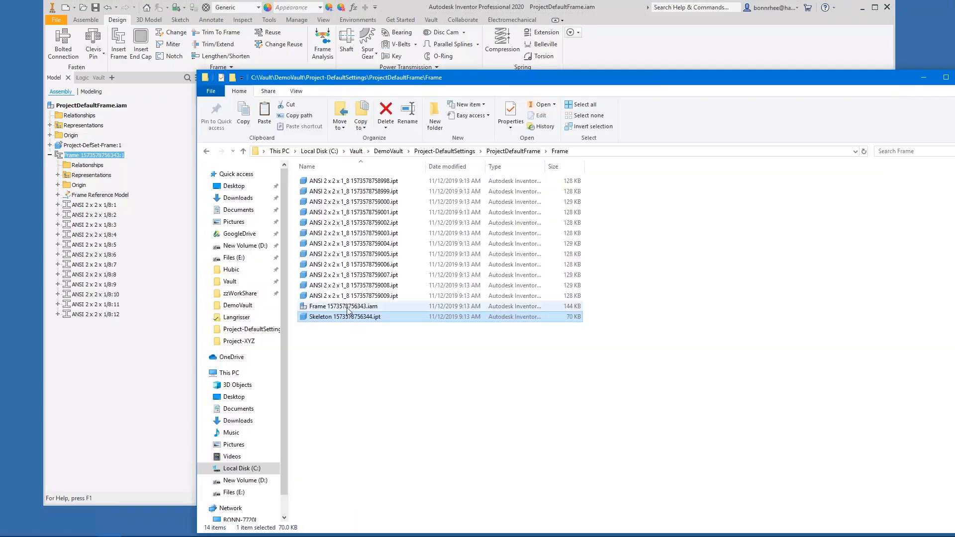
Compare the frame assembly file in the Frame folder with the Frame Reference Model in Inventor's model browser.
{"action": "left_click", "coordinate": [348, 308]}
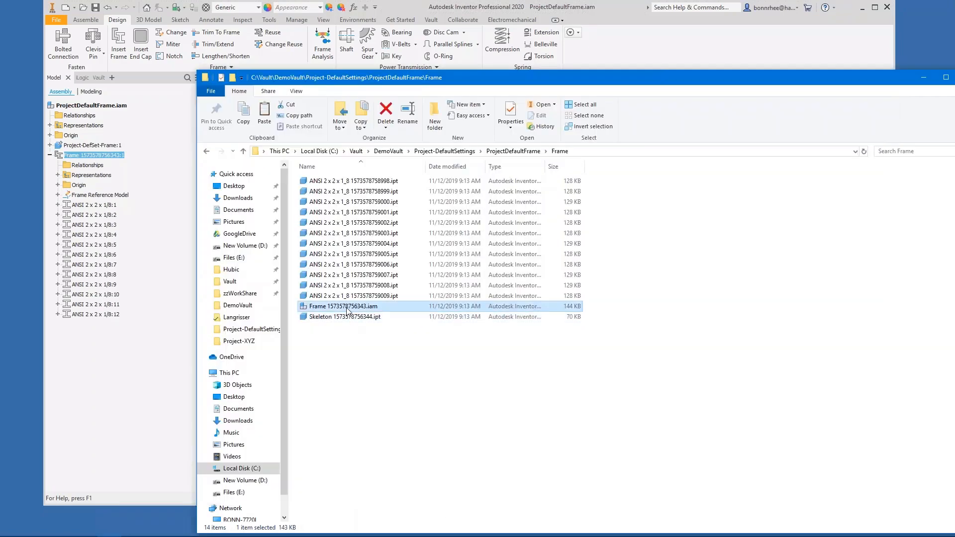
{"action": "left_click", "coordinate": [100, 196]}
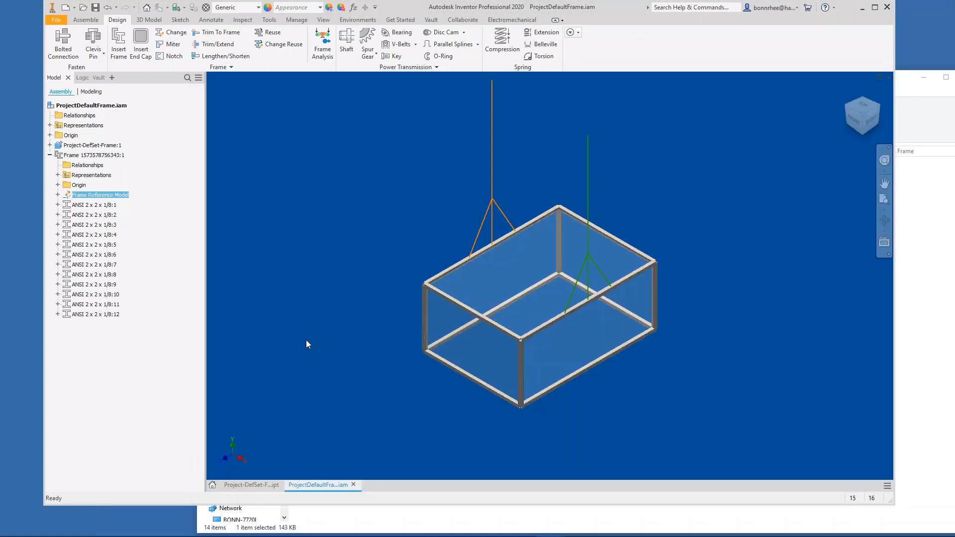
{"action": "left_click", "coordinate": [386, 520]}
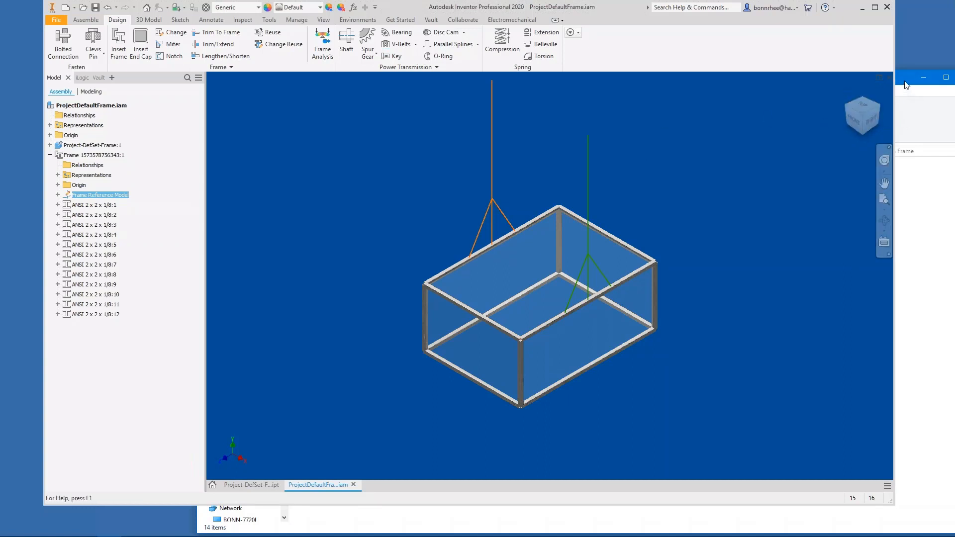
Shrink the Inventor window and reposition the File Explorer window so the folder listing is fully accessible.
{"action": "left_click_drag", "start_coordinate": [907, 86], "coordinate": [901, 118]}
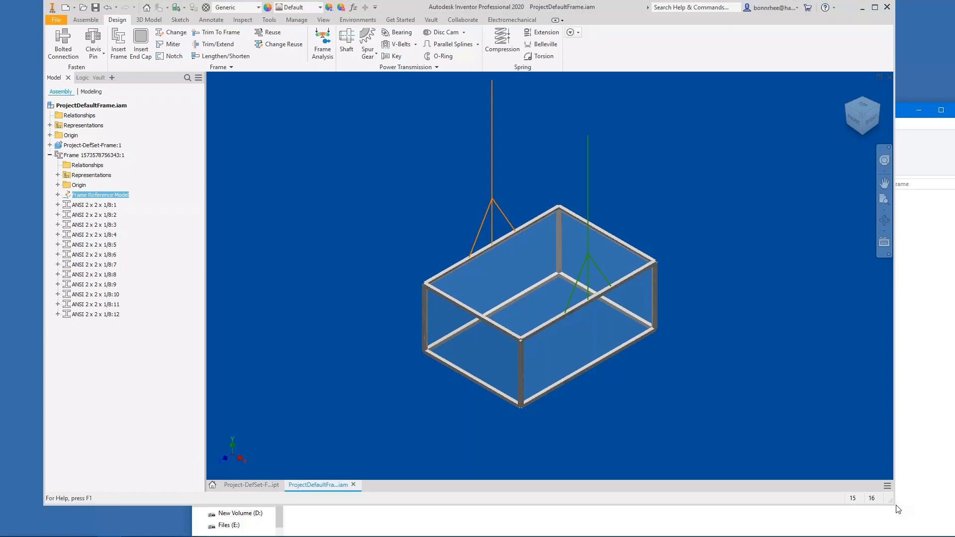
{"action": "left_click_drag", "start_coordinate": [890, 505], "coordinate": [787, 398]}
{"action": "left_click_drag", "start_coordinate": [840, 110], "coordinate": [707, 42]}
Return to the Project-DefaultSettings folder in DemoVault and delete its OldVersions folder.
{"action": "left_click", "coordinate": [319, 127]}
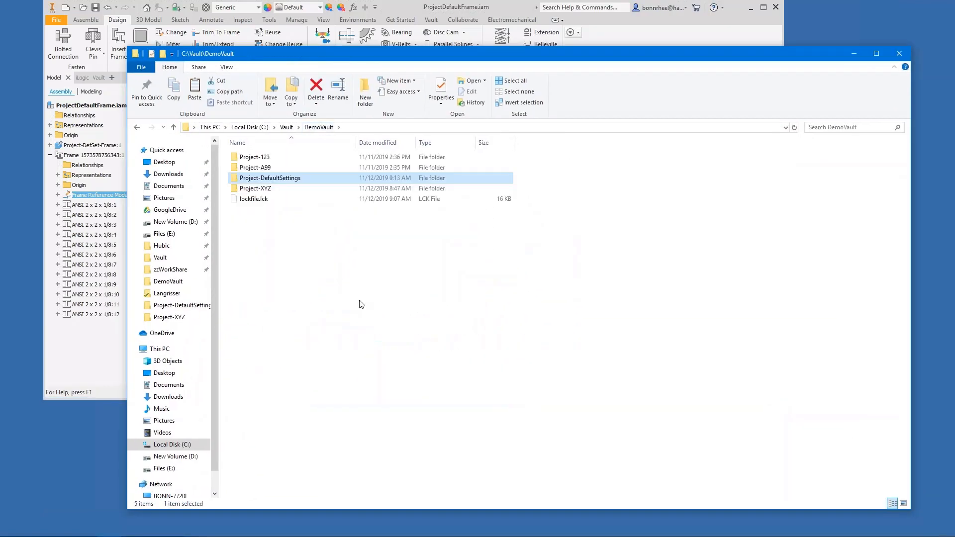
{"action": "double_click", "coordinate": [291, 179]}
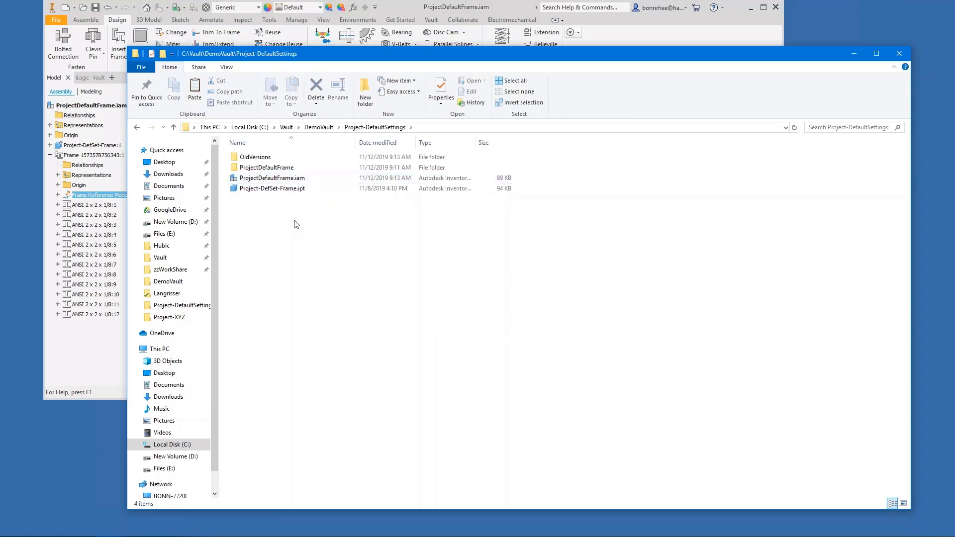
{"action": "left_click", "coordinate": [255, 157]}
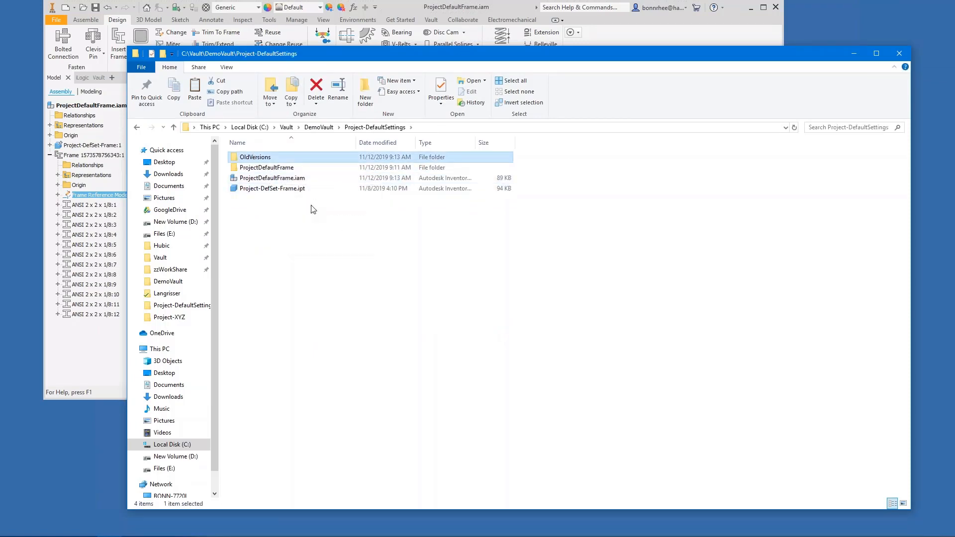
{"action": "key", "text": "Delete"}
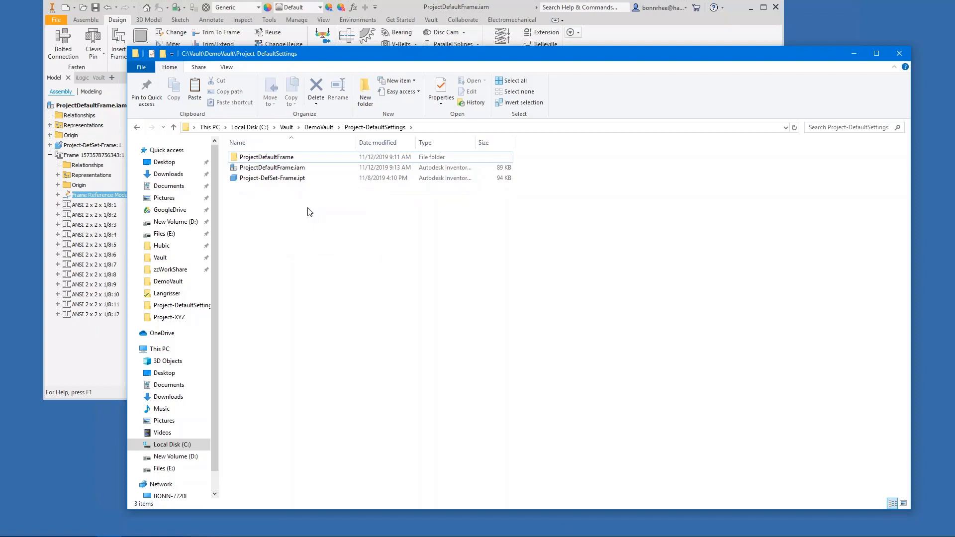
Examine Project-DefSet-Frame.ipt and ProjectDefaultFrame.iam with their folder path, and compare them with the frame node in Inventor.
{"action": "left_click", "coordinate": [271, 178]}
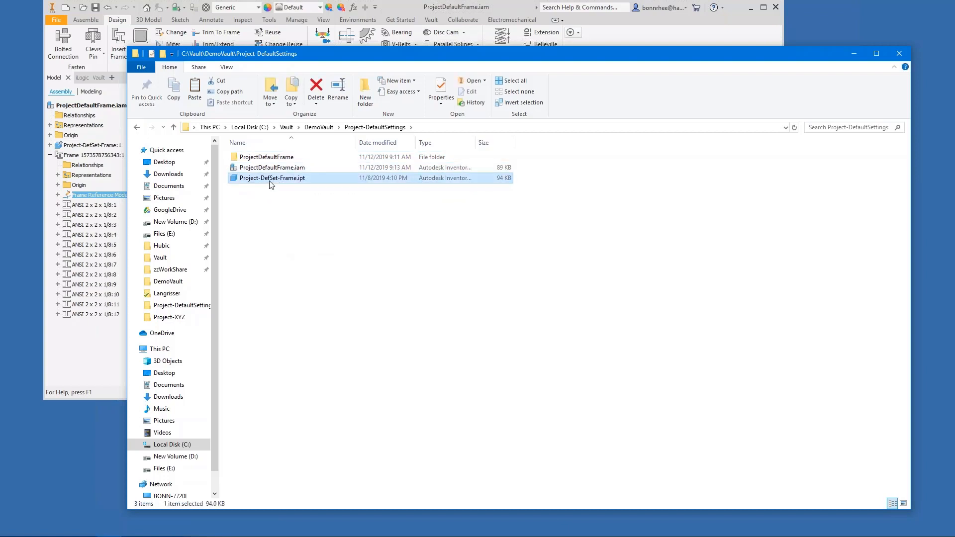
{"action": "left_click", "coordinate": [422, 128]}
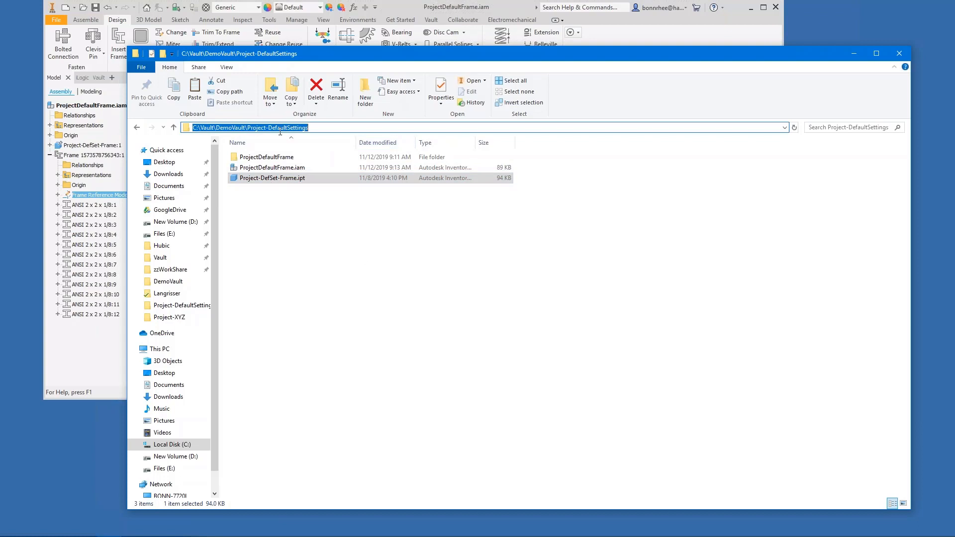
{"action": "left_click", "coordinate": [281, 206]}
{"action": "left_click", "coordinate": [273, 169]}
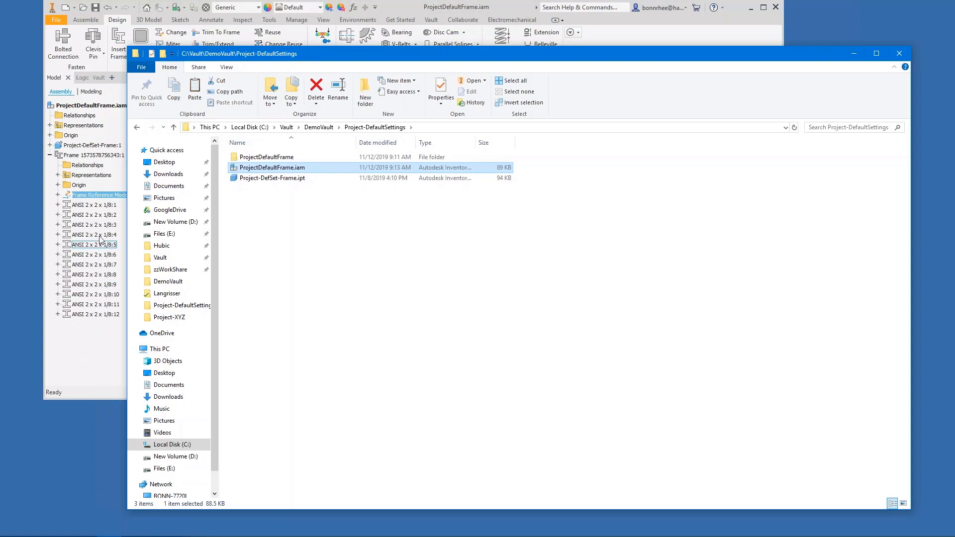
{"action": "left_click", "coordinate": [104, 198]}
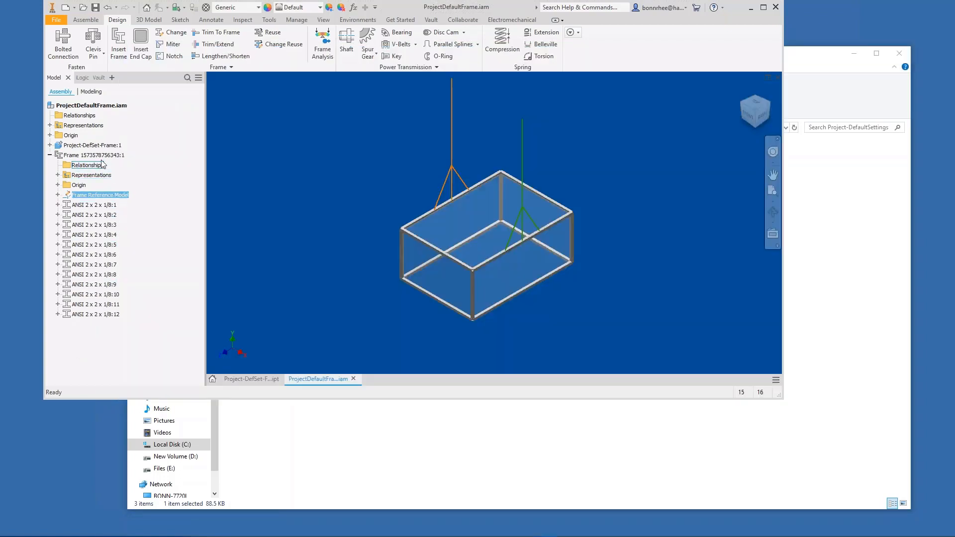
{"action": "left_click", "coordinate": [94, 155]}
{"action": "left_click", "coordinate": [356, 433]}
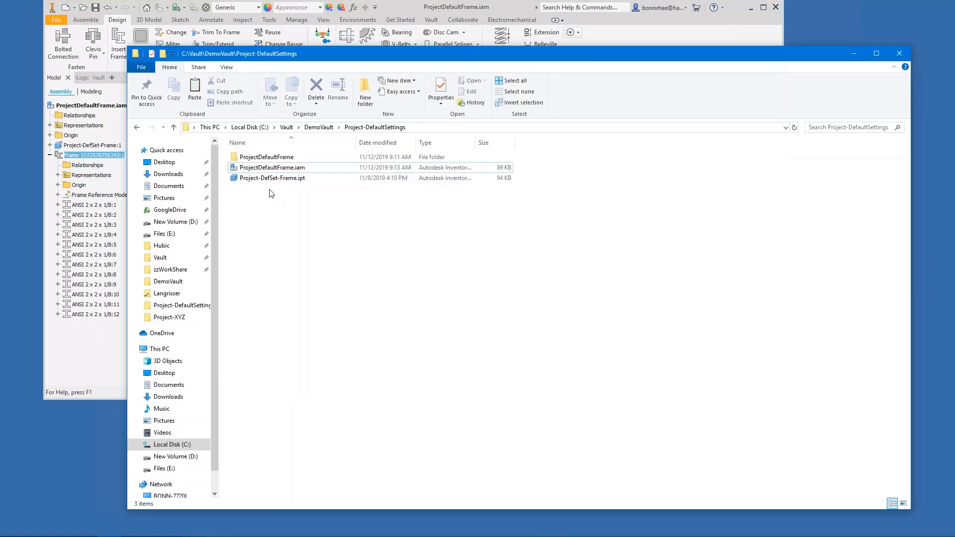
Compare the ProjectDefaultFrame folder with the assembly file of the same name, and open its Frame subfolder.
{"action": "left_click", "coordinate": [271, 158]}
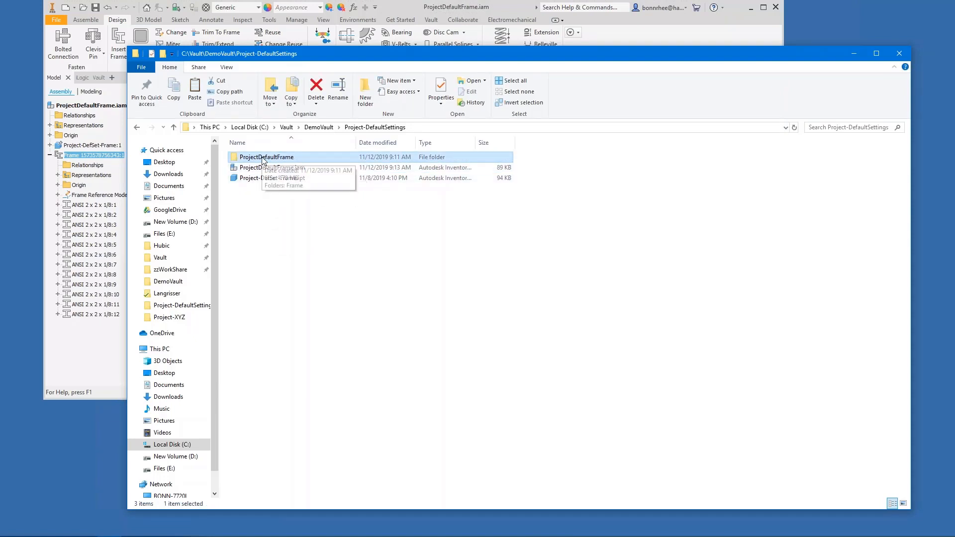
{"action": "left_click", "coordinate": [275, 170]}
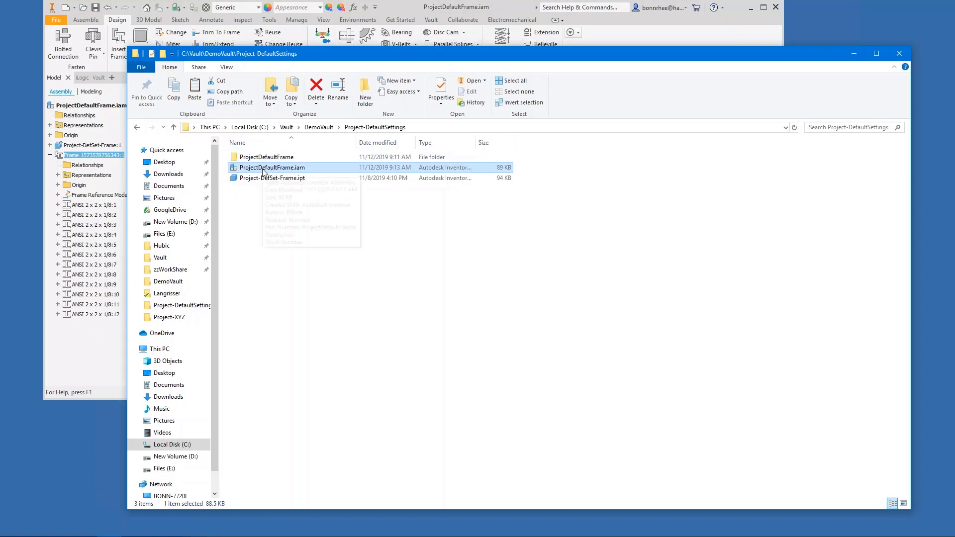
{"action": "double_click", "coordinate": [258, 158]}
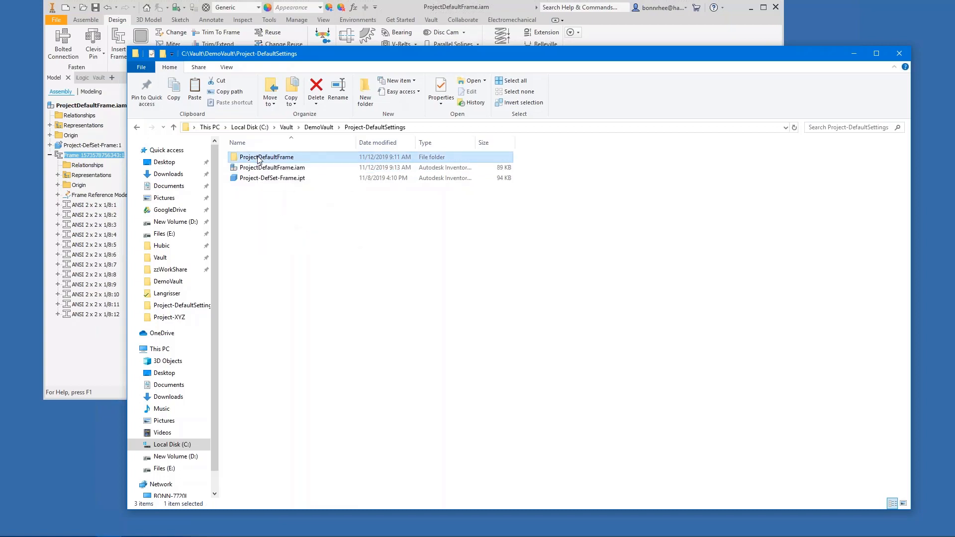
{"action": "double_click", "coordinate": [257, 159]}
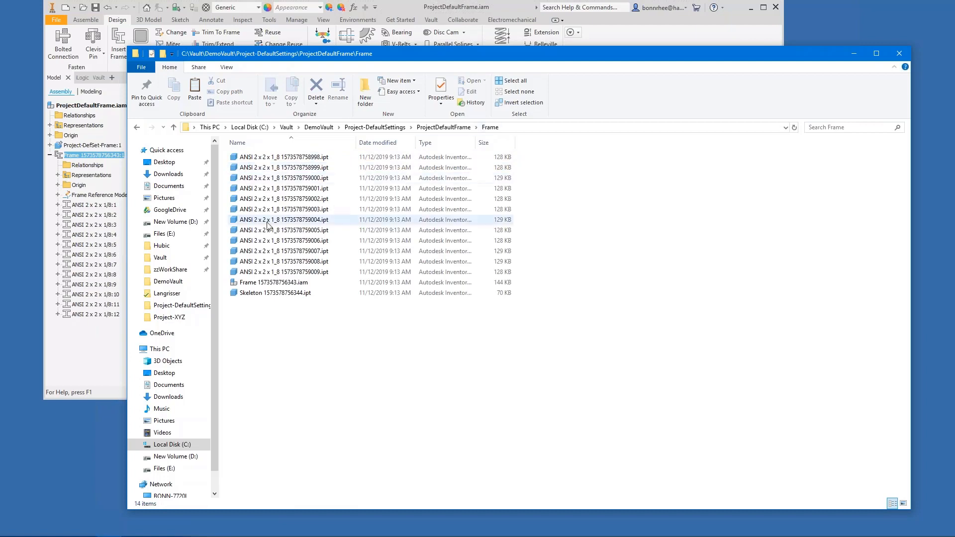
Switch to Inventor and open the Frame Generator file naming defaults from the application's file options.
{"action": "left_click", "coordinate": [83, 362]}
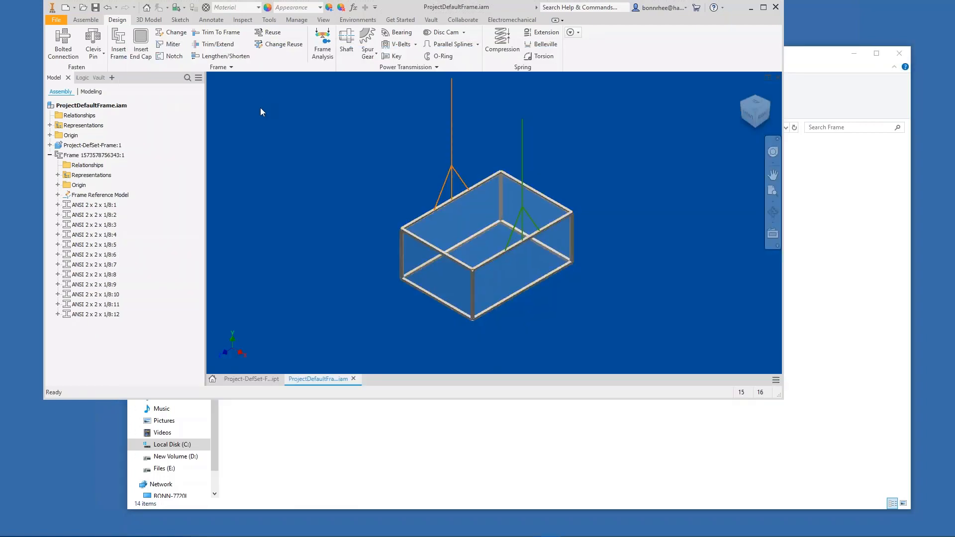
{"action": "left_click", "coordinate": [267, 20]}
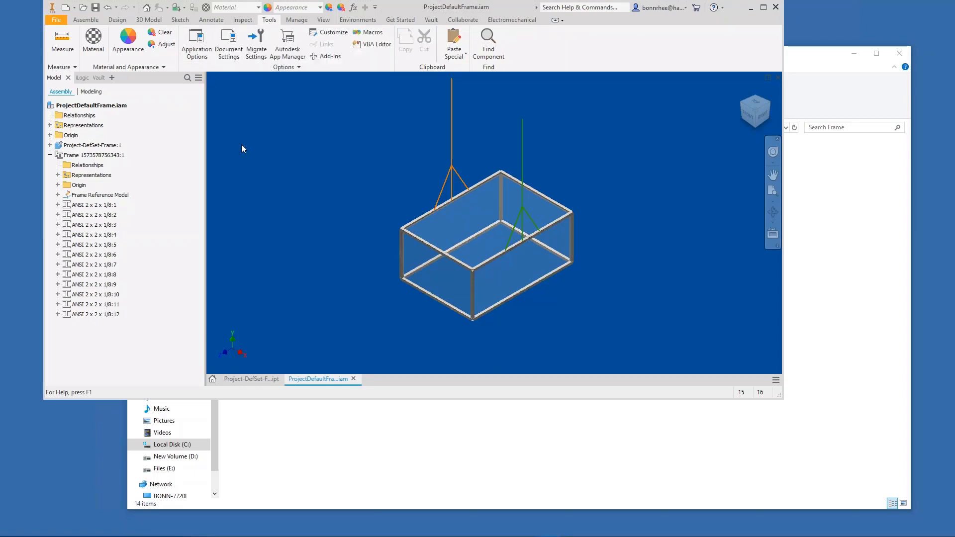
{"action": "left_click_drag", "start_coordinate": [268, 33], "coordinate": [387, 29]}
{"action": "left_click", "coordinate": [289, 58]}
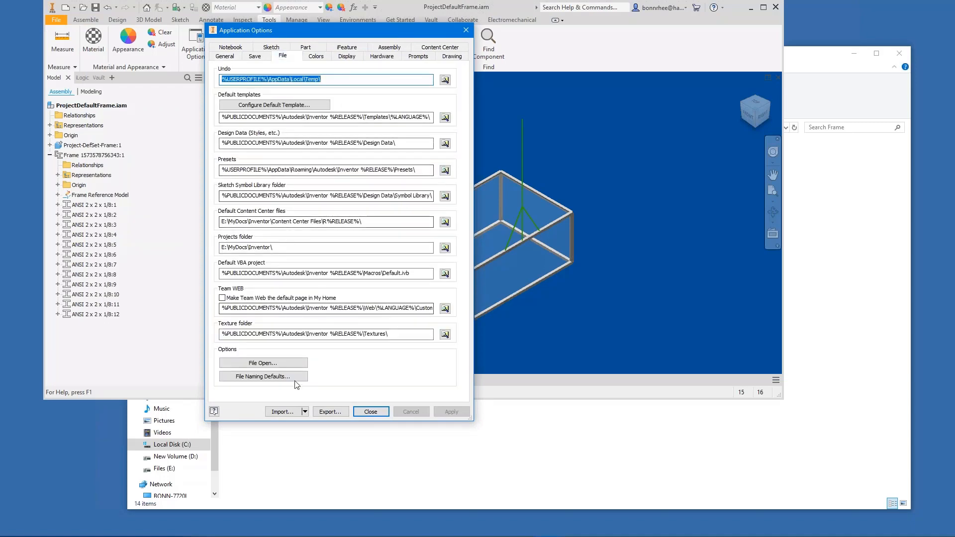
{"action": "left_click", "coordinate": [289, 381]}
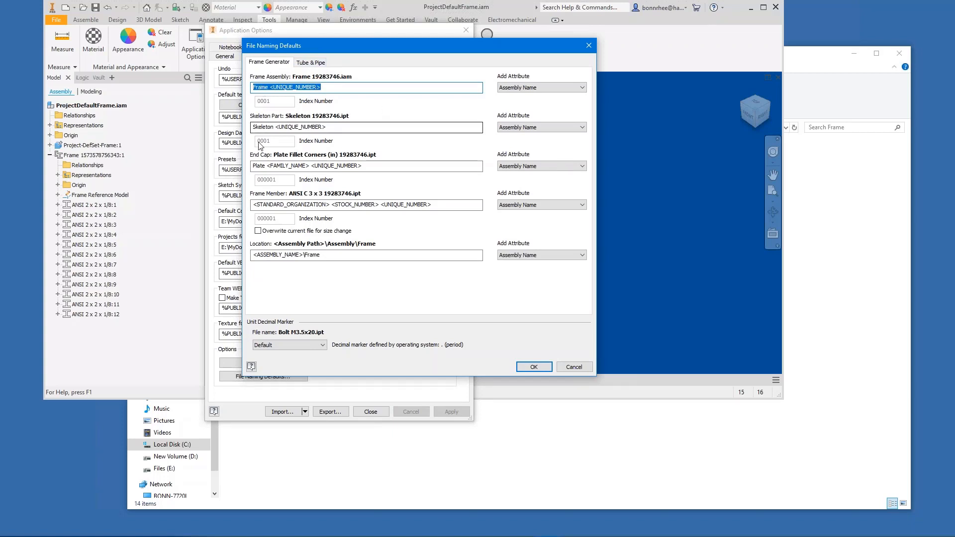
Compare the path and file names in the Frame folder with the Frame Generator naming patterns in File Naming Defaults.
{"action": "left_click", "coordinate": [523, 454]}
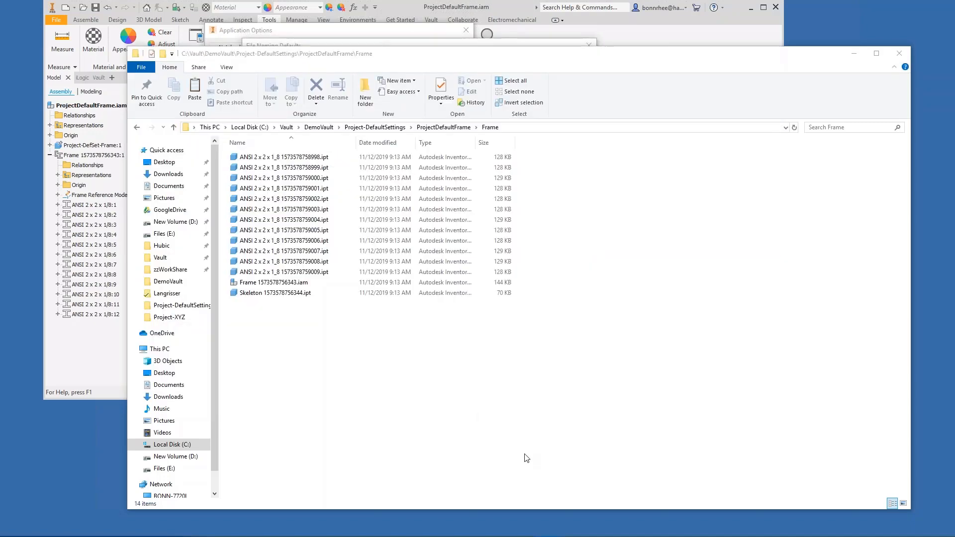
{"action": "left_click", "coordinate": [547, 128]}
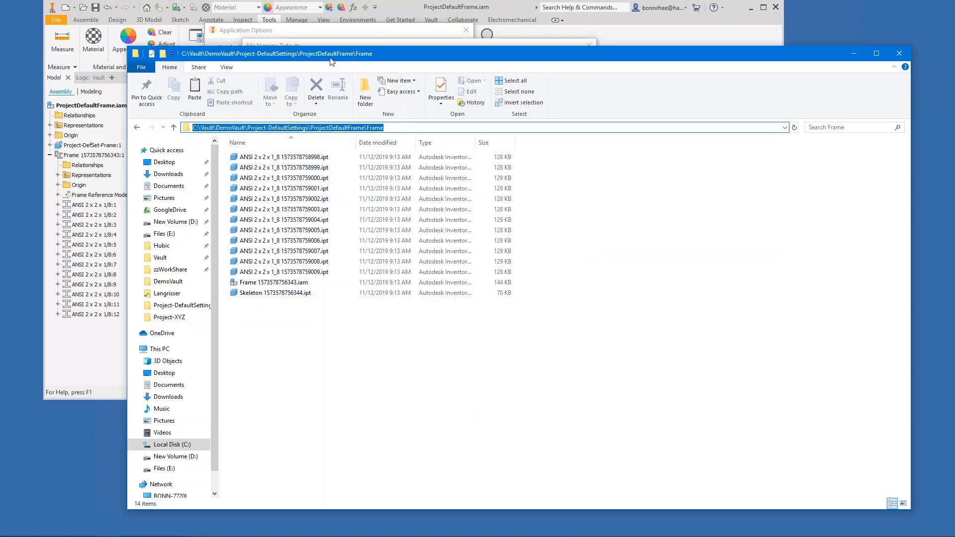
{"action": "left_click_drag", "start_coordinate": [332, 58], "coordinate": [333, 98]}
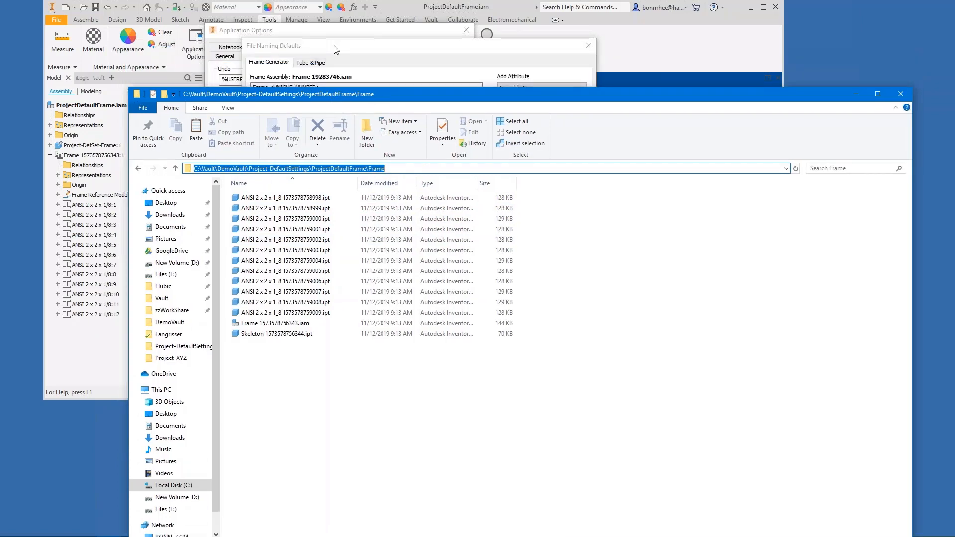
{"action": "left_click", "coordinate": [333, 46]}
{"action": "left_click", "coordinate": [269, 87]}
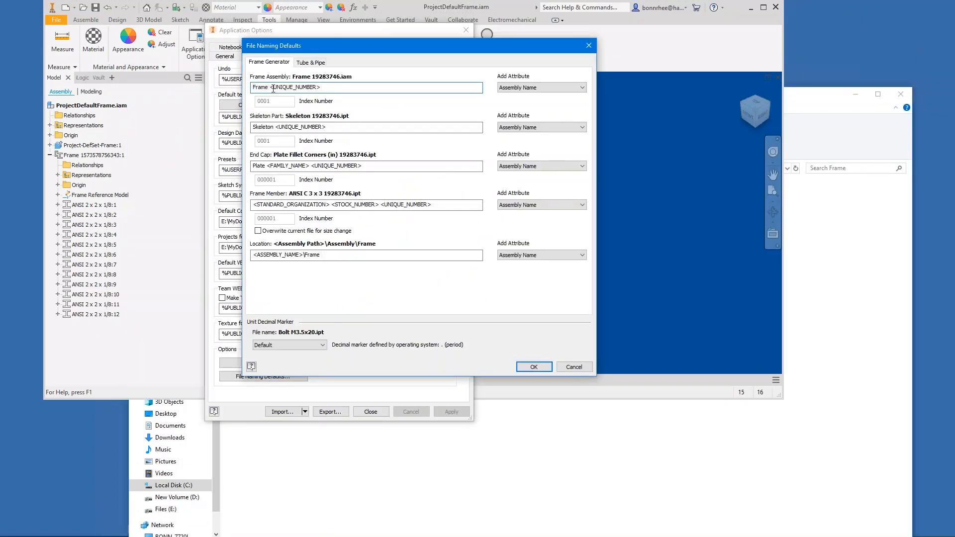
{"action": "left_click", "coordinate": [349, 443]}
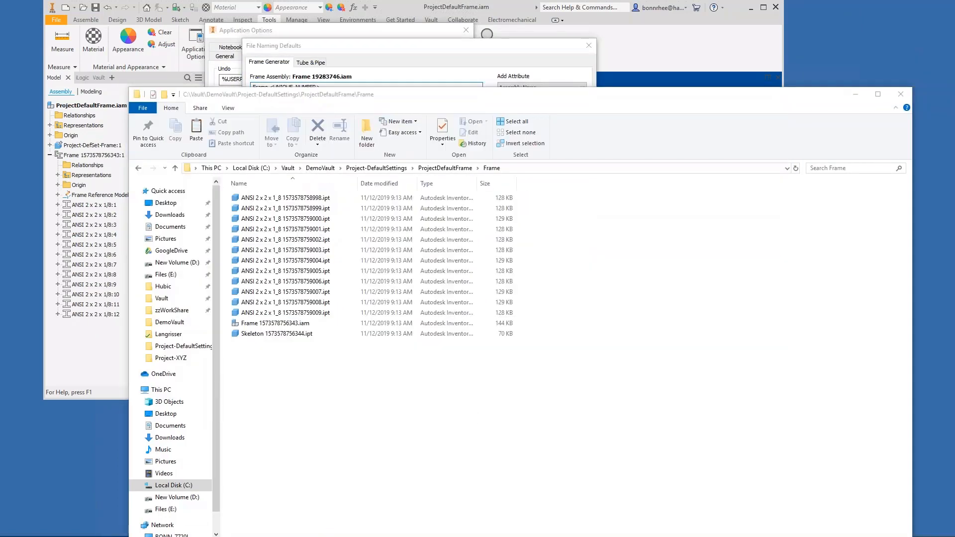
{"action": "left_click", "coordinate": [368, 63]}
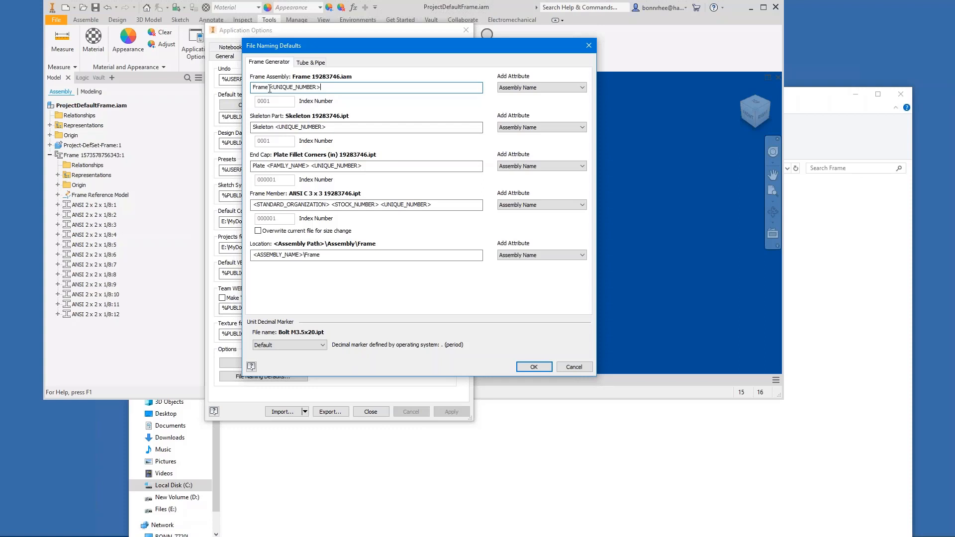
Replace the unique number in the Frame Assembly naming pattern with an index number starting at 0000001.
{"action": "left_click_drag", "start_coordinate": [270, 88], "coordinate": [247, 86]}
{"action": "left_click", "coordinate": [348, 91]}
{"action": "left_click_drag", "start_coordinate": [320, 88], "coordinate": [269, 88]}
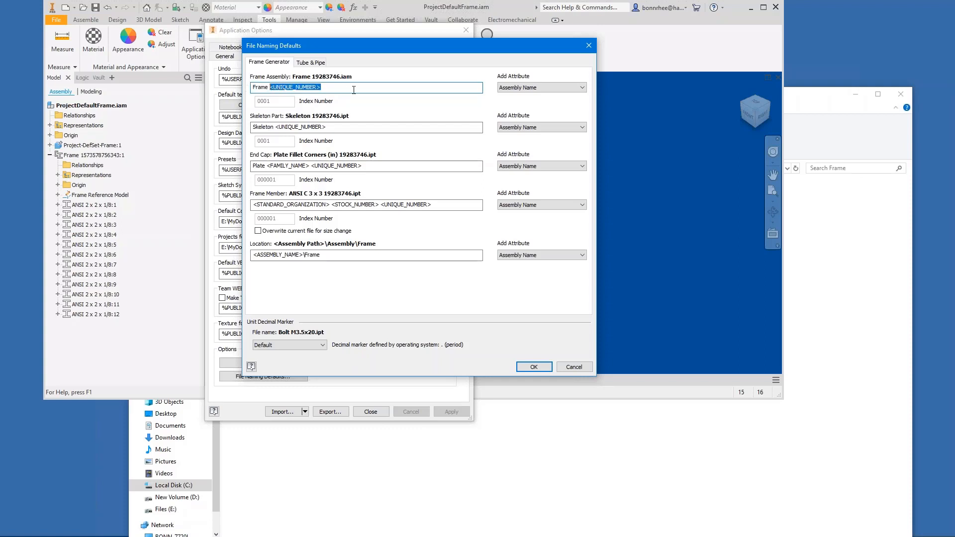
{"action": "left_click", "coordinate": [583, 88]}
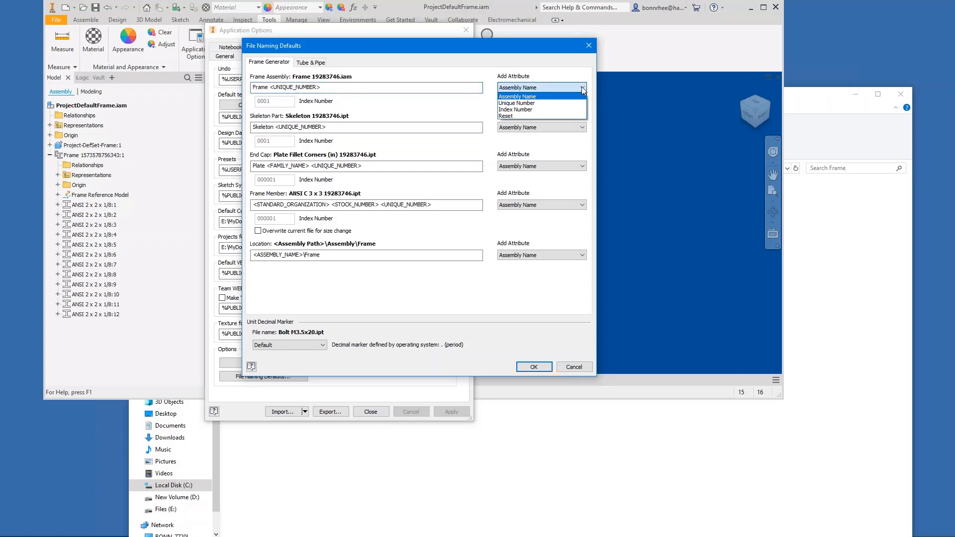
{"action": "left_click", "coordinate": [558, 111]}
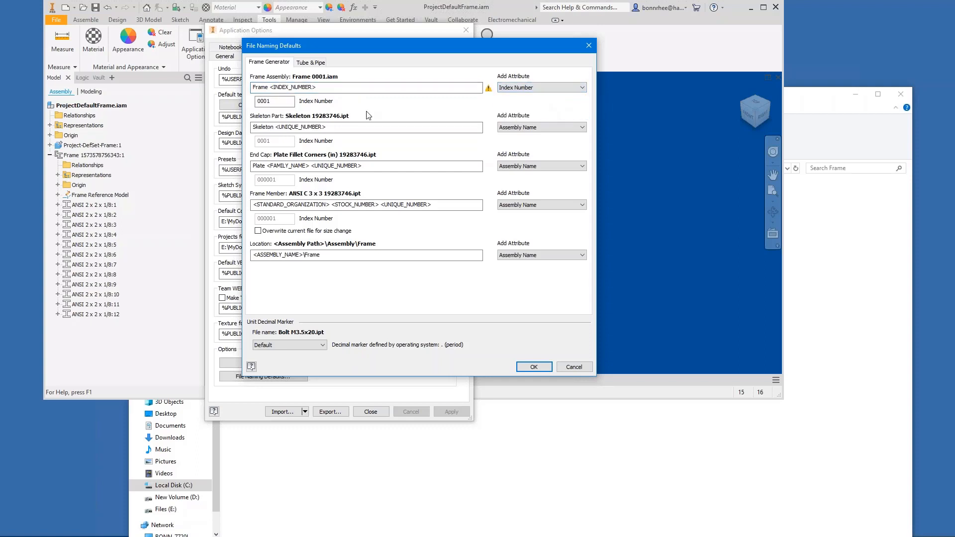
{"action": "left_click", "coordinate": [265, 102]}
{"action": "type", "text": "00"}
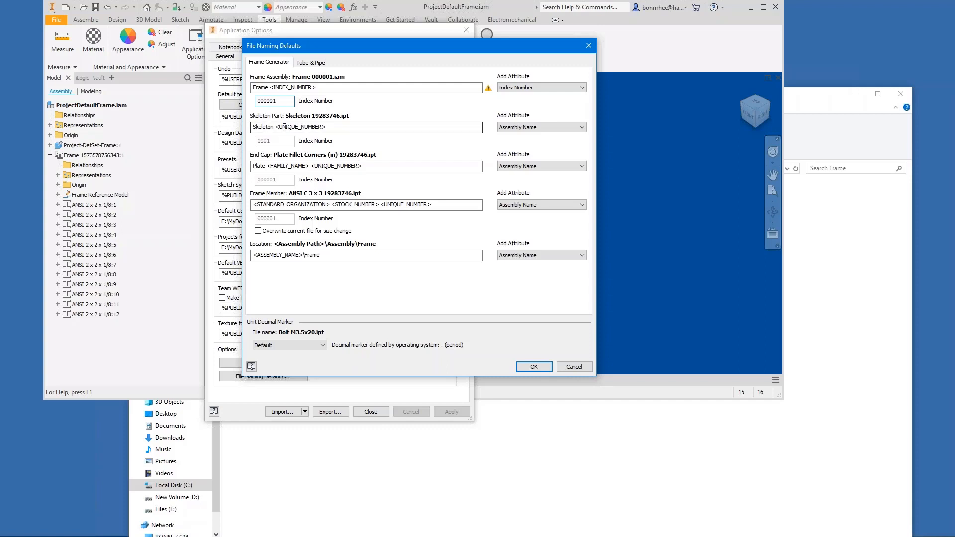
{"action": "type", "text": "0"}
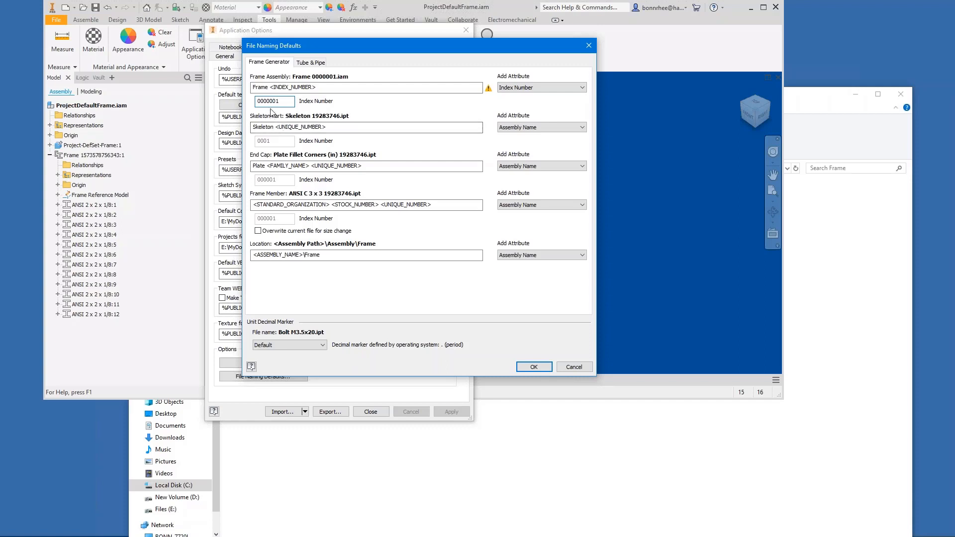
Insert the Assembly Name attribute before the word Frame in the Frame Assembly naming pattern.
{"action": "left_click_drag", "start_coordinate": [269, 87], "coordinate": [231, 83]}
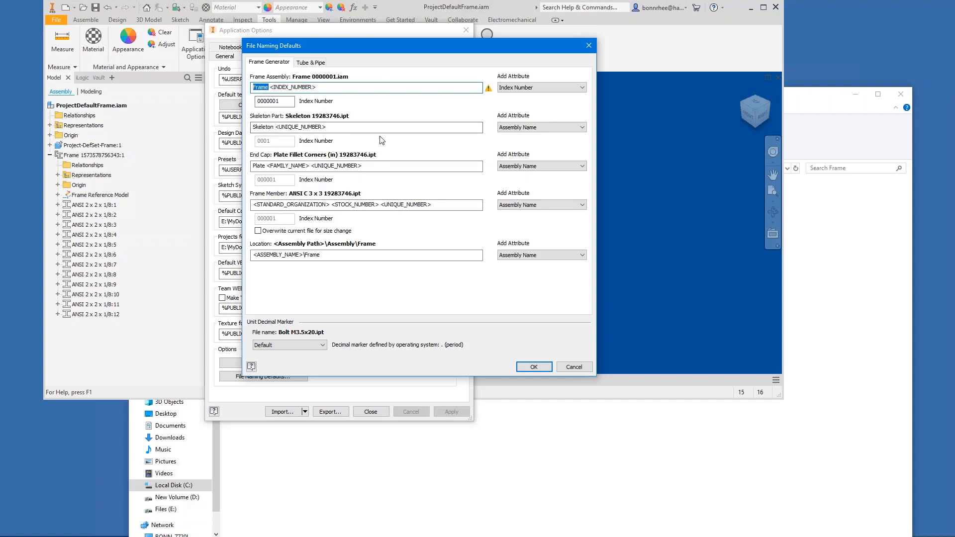
{"action": "left_click", "coordinate": [252, 87]}
{"action": "left_click", "coordinate": [550, 88]}
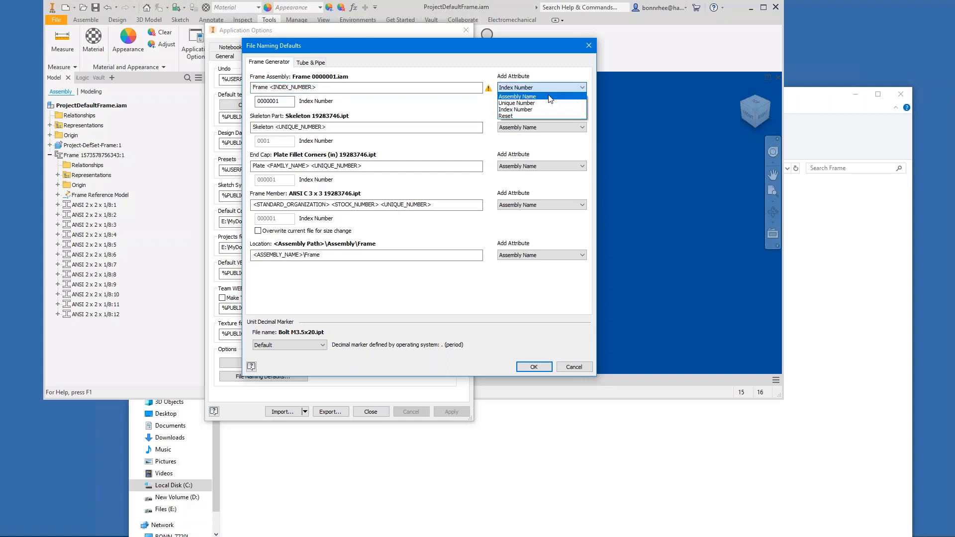
{"action": "left_click", "coordinate": [550, 96]}
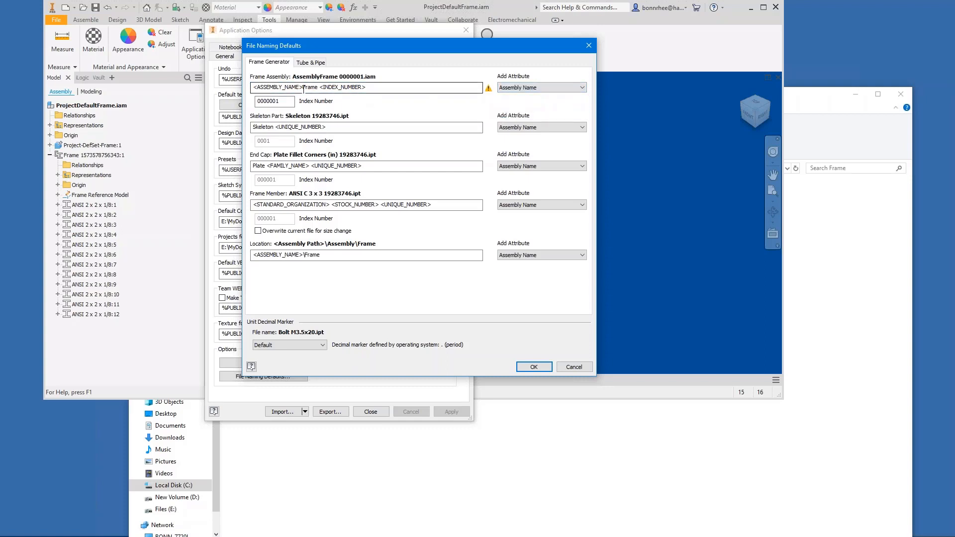
Separate the assembly name, the word Frame and the index number with hyphens in the Frame Assembly naming pattern.
{"action": "type", "text": "-"}
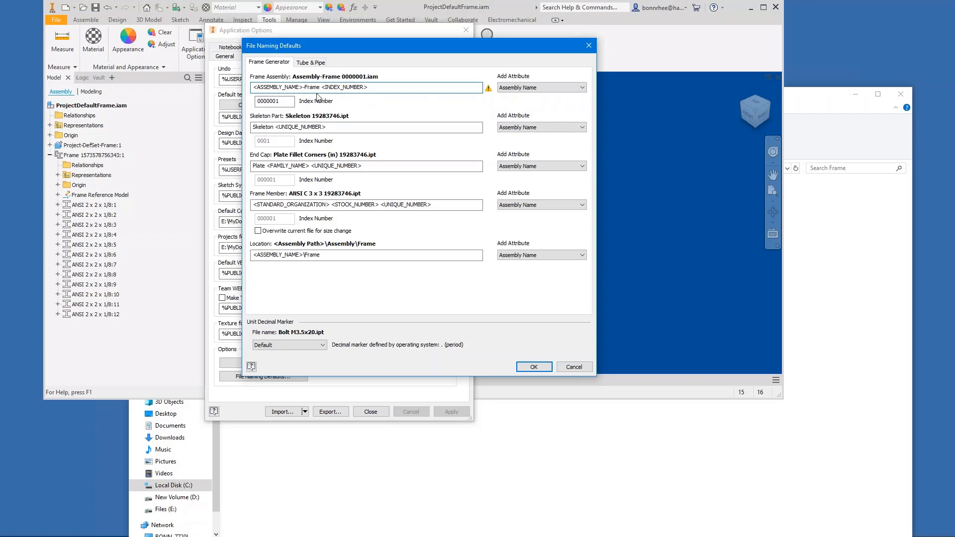
{"action": "key", "text": "BackSpace"}
{"action": "type", "text": "-"}
Insert the Assembly Name attribute before Skeleton in the Skeleton Part pattern and separate all its elements with hyphens.
{"action": "left_click", "coordinate": [253, 127]}
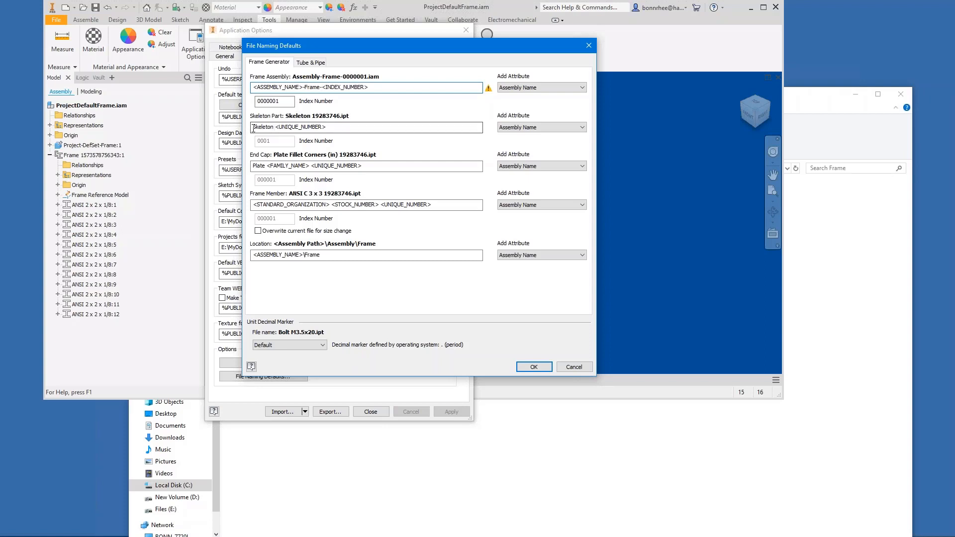
{"action": "left_click", "coordinate": [550, 128]}
{"action": "left_click", "coordinate": [551, 134]}
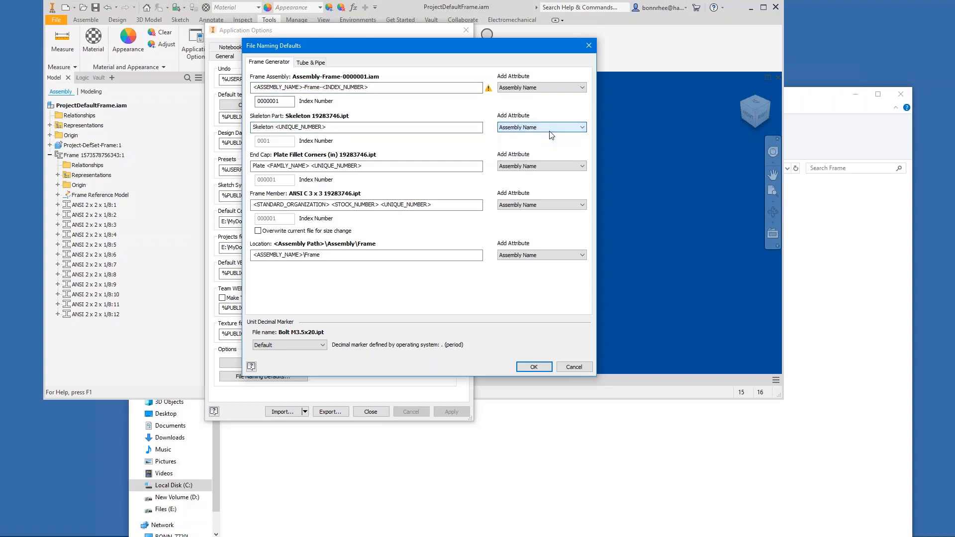
{"action": "left_click", "coordinate": [550, 131]}
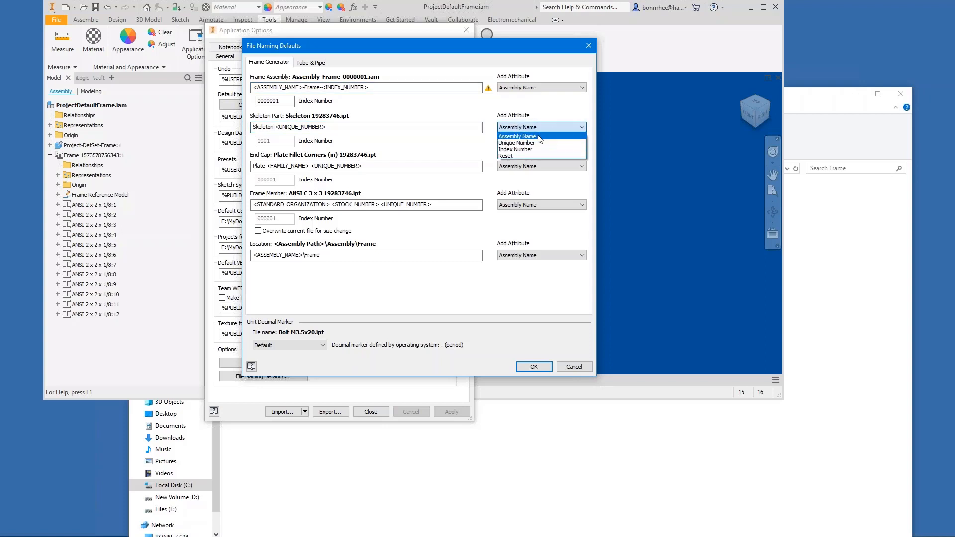
{"action": "left_click", "coordinate": [547, 133]}
{"action": "left_click", "coordinate": [305, 127]}
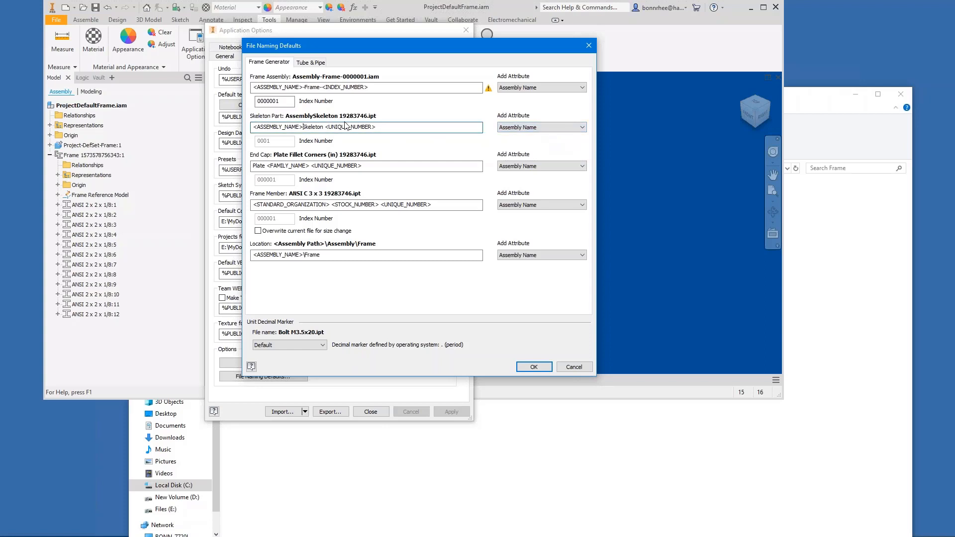
{"action": "type", "text": "-"}
{"action": "left_click", "coordinate": [321, 88]}
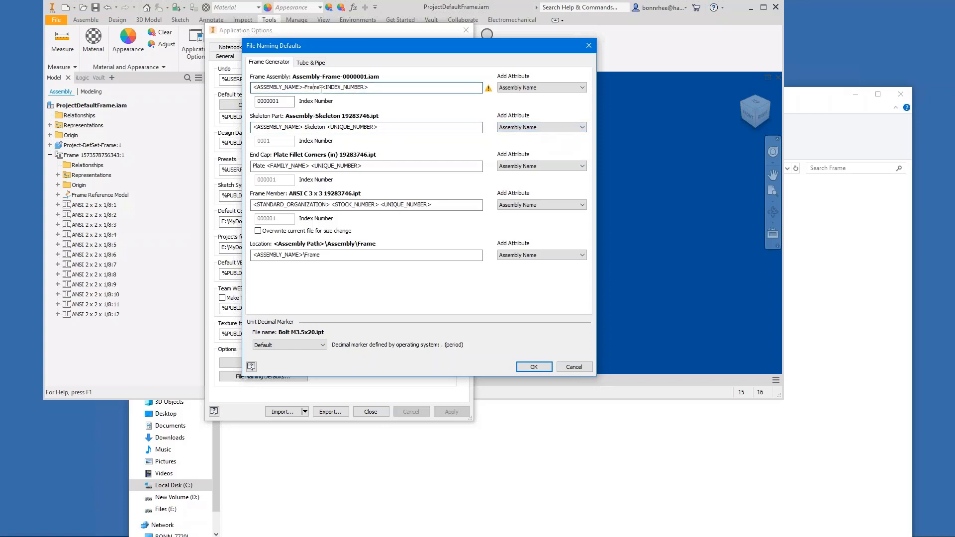
{"action": "left_click", "coordinate": [326, 127]}
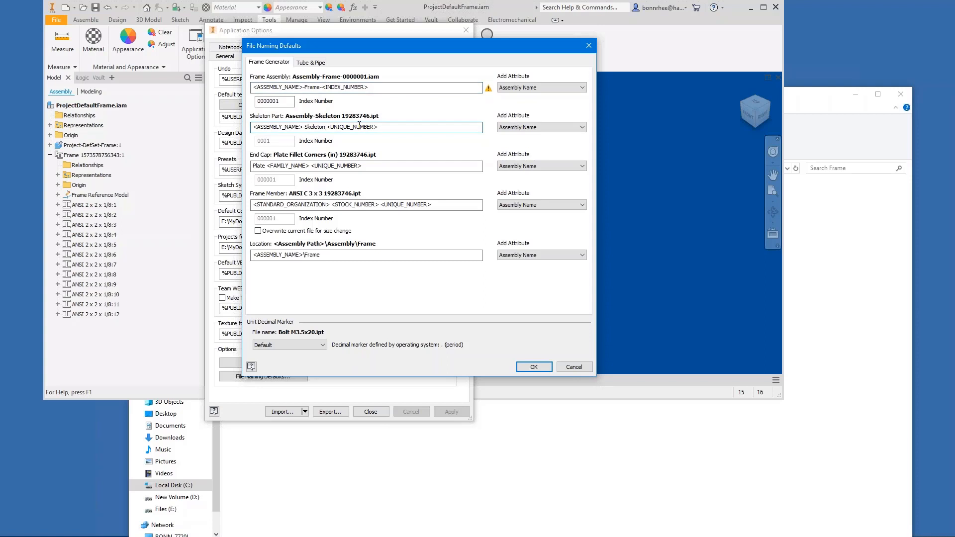
{"action": "key", "text": "Delete"}
{"action": "type", "text": "-"}
Replace the unique number in the Skeleton Part naming pattern with an index number starting at 0000001.
{"action": "left_click", "coordinate": [390, 125]}
{"action": "double_click", "coordinate": [351, 127]}
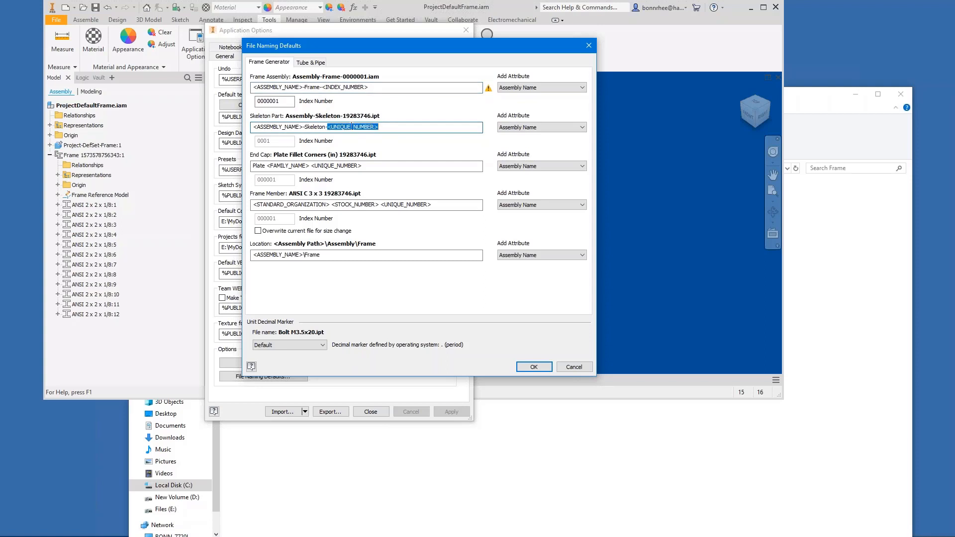
{"action": "left_click", "coordinate": [571, 127]}
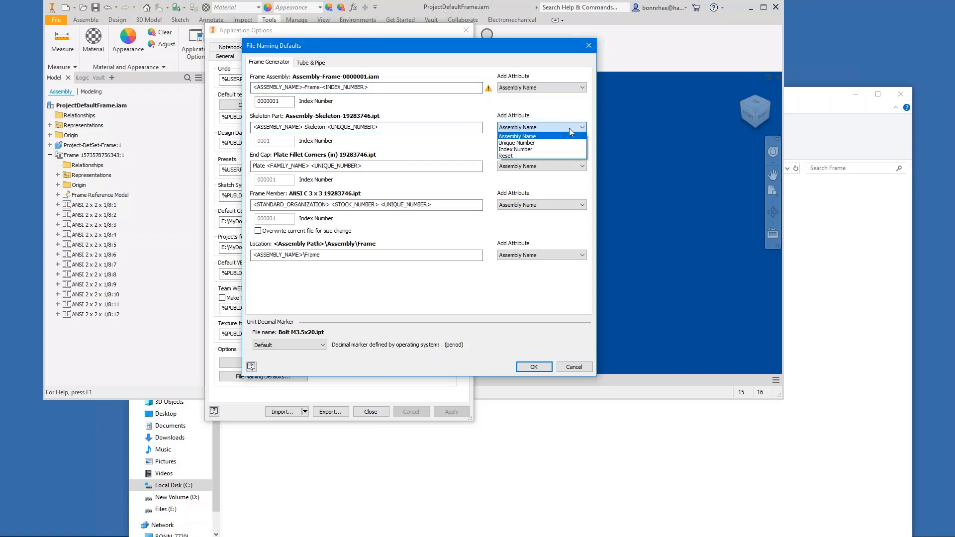
{"action": "left_click", "coordinate": [532, 150]}
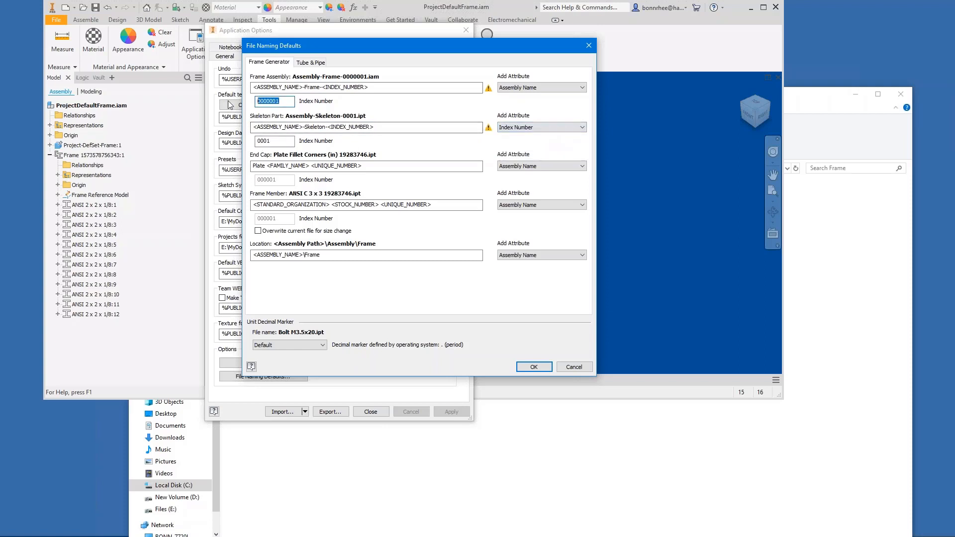
{"action": "double_click", "coordinate": [276, 141]}
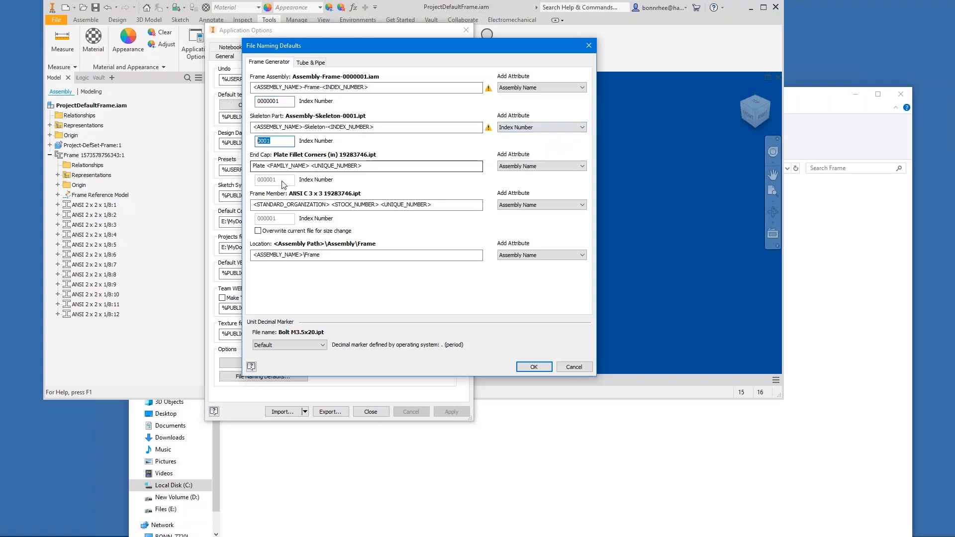
{"action": "type", "text": "0000001"}
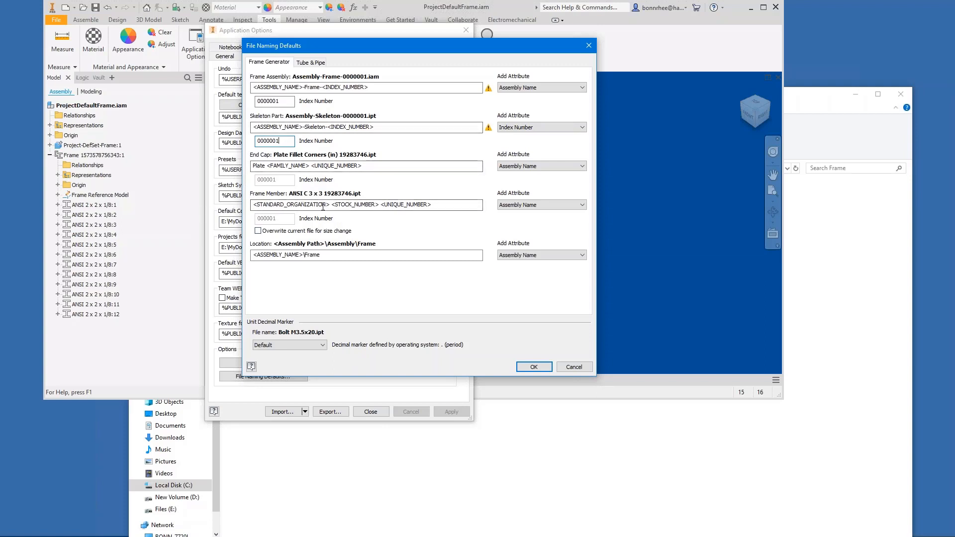
Replace the standard organization in the Frame Member naming pattern with the Assembly Name attribute.
{"action": "left_click_drag", "start_coordinate": [330, 205], "coordinate": [252, 205]}
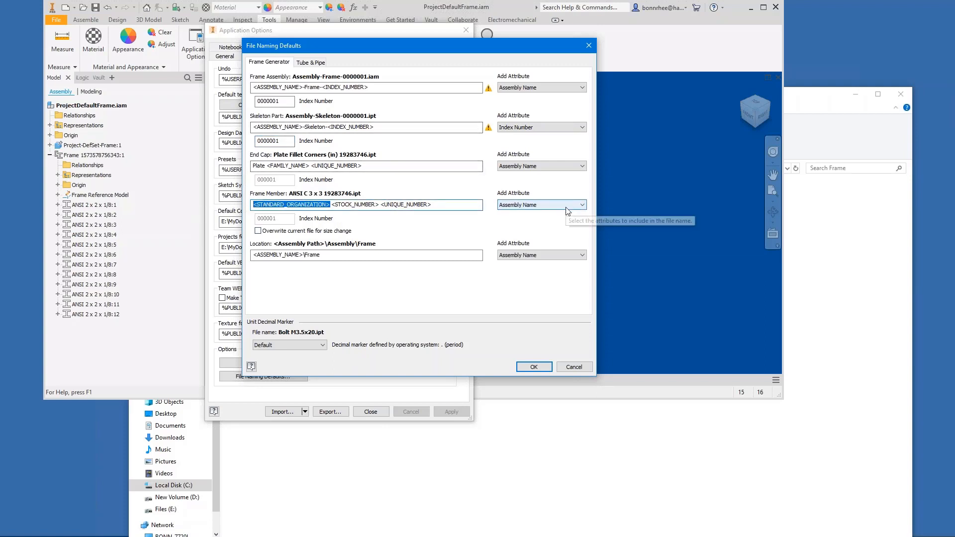
{"action": "left_click", "coordinate": [567, 205]}
{"action": "left_click", "coordinate": [567, 215]}
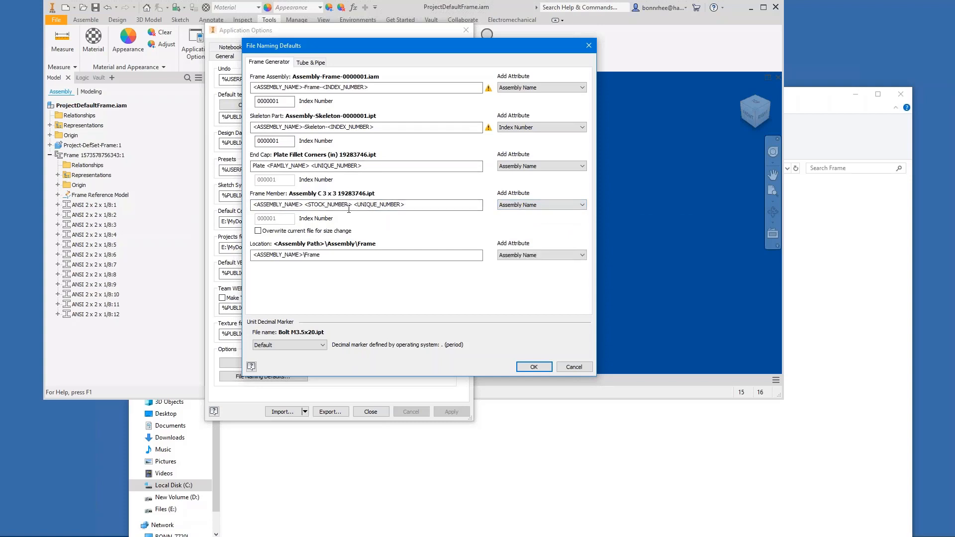
Replace the stock and unique numbers in the Frame Member pattern with an index number, joined to the assembly name by a hyphen.
{"action": "left_click_drag", "start_coordinate": [352, 205], "coordinate": [304, 205]}
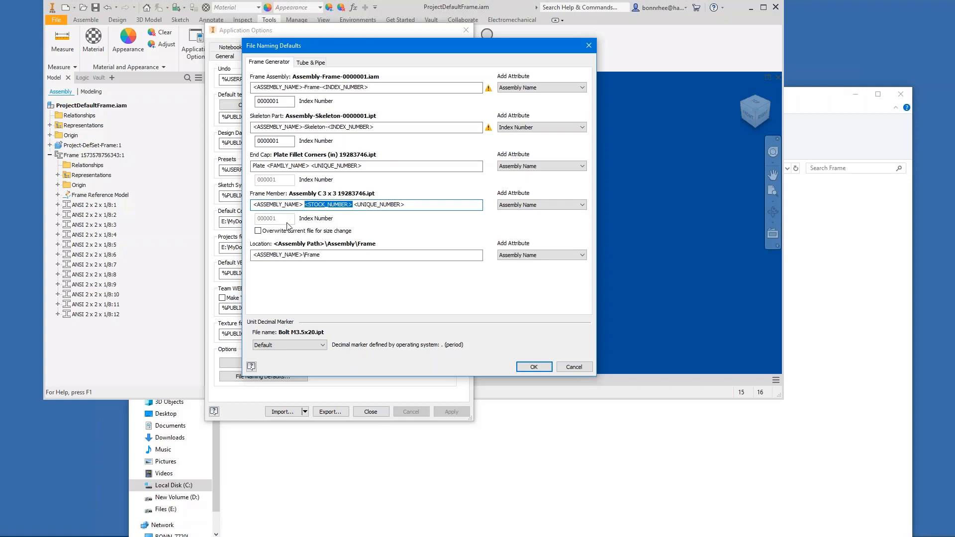
{"action": "left_click", "coordinate": [542, 205]}
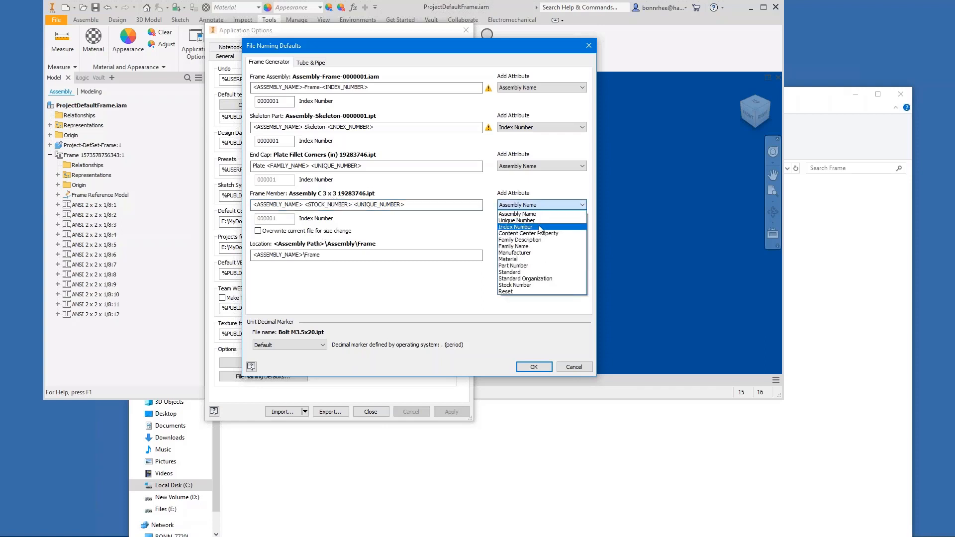
{"action": "left_click", "coordinate": [517, 227]}
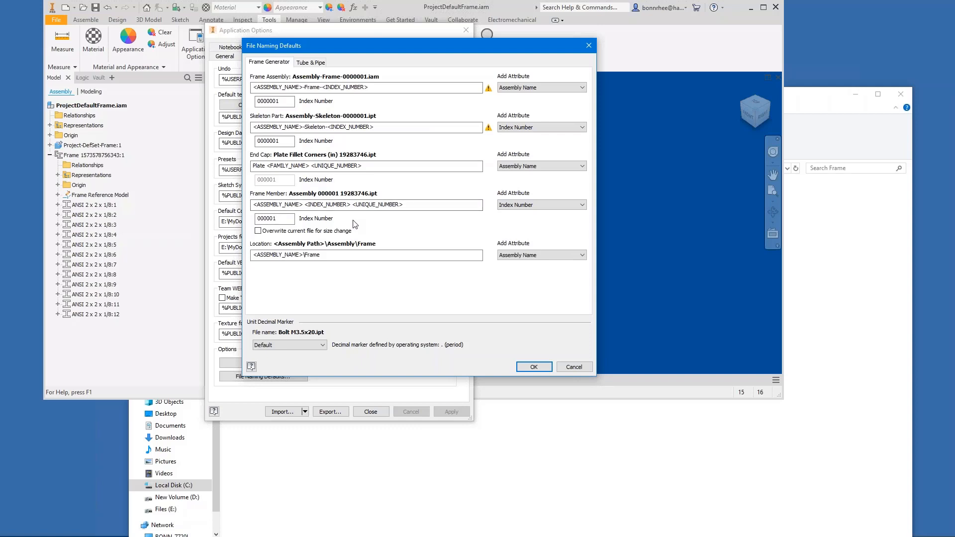
{"action": "left_click_drag", "start_coordinate": [404, 205], "coordinate": [351, 205]}
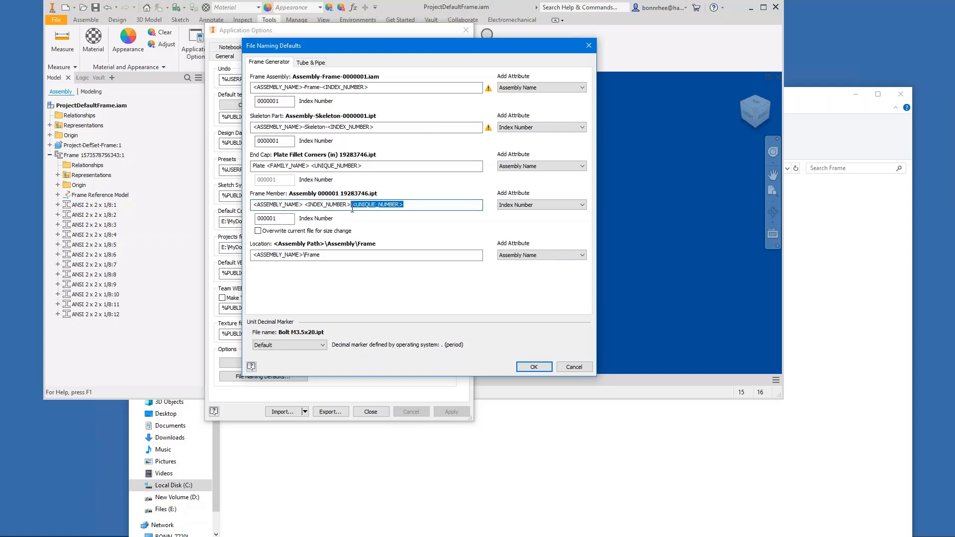
{"action": "key", "text": "Delete"}
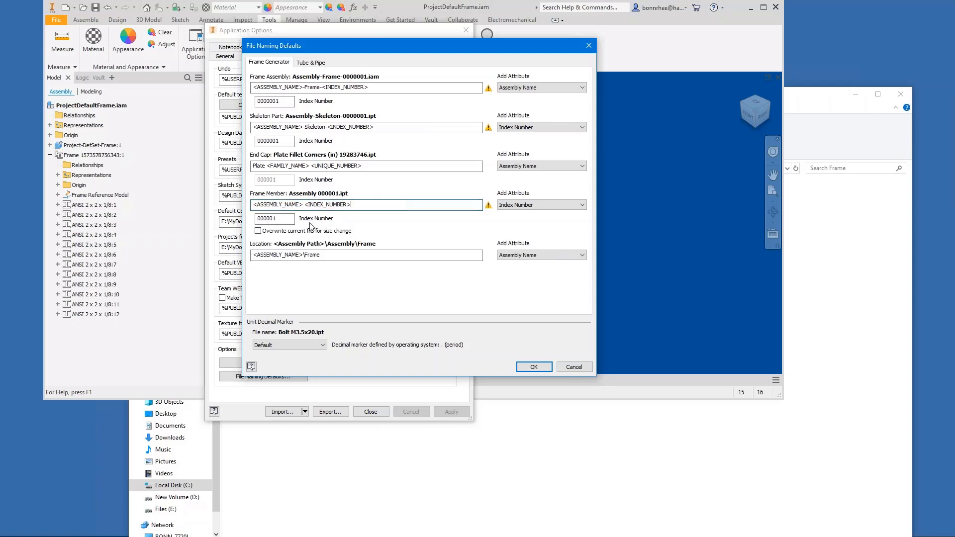
{"action": "left_click", "coordinate": [303, 205]}
{"action": "type", "text": "-"}
Remove the Frame subfolder name from the end of the Location pattern, keeping the assembly name.
{"action": "left_click", "coordinate": [331, 254]}
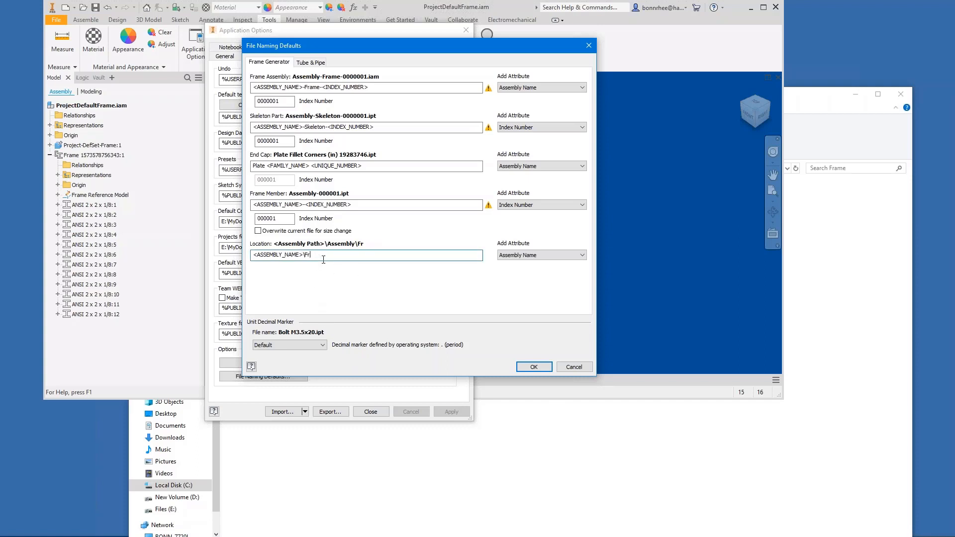
{"action": "key", "text": "BackSpace"}
{"action": "key", "text": "BackSpace"}
Accept the edited file naming defaults, apply them and close the application options.
{"action": "mouse_move", "coordinate": [489, 91]}
{"action": "left_click", "coordinate": [534, 367]}
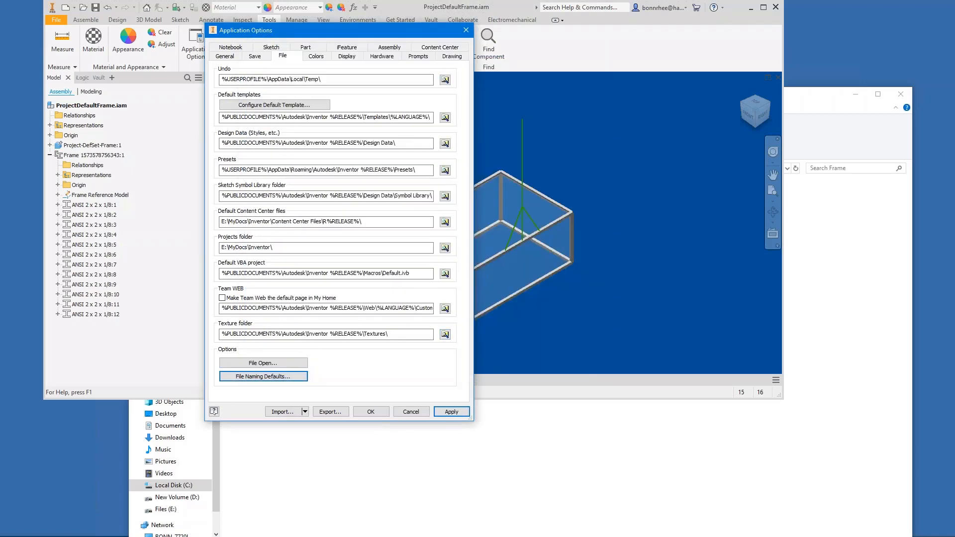
{"action": "left_click", "coordinate": [450, 413]}
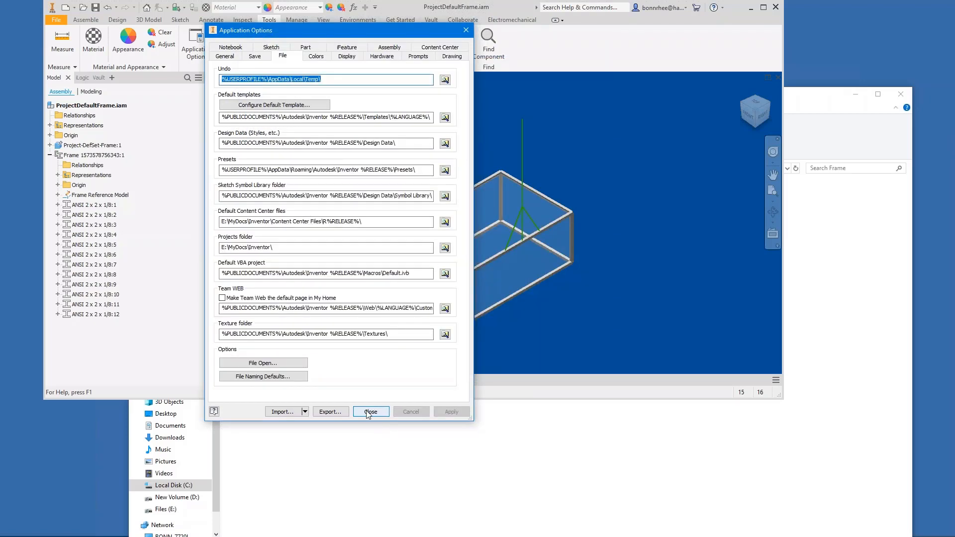
{"action": "left_click", "coordinate": [369, 412]}
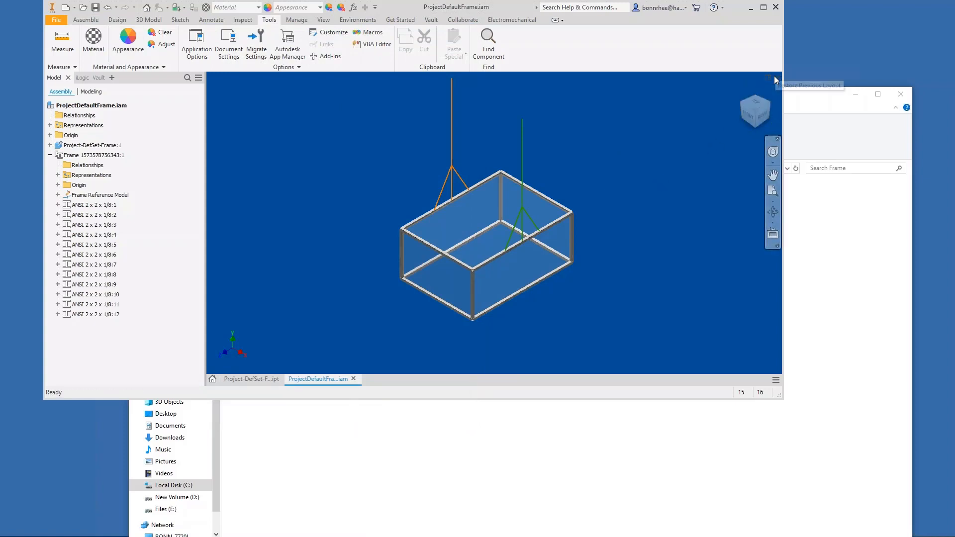
Close the Project-DefSet-Frame part and the ProjectDefaultFrame assembly.
{"action": "left_click", "coordinate": [254, 378]}
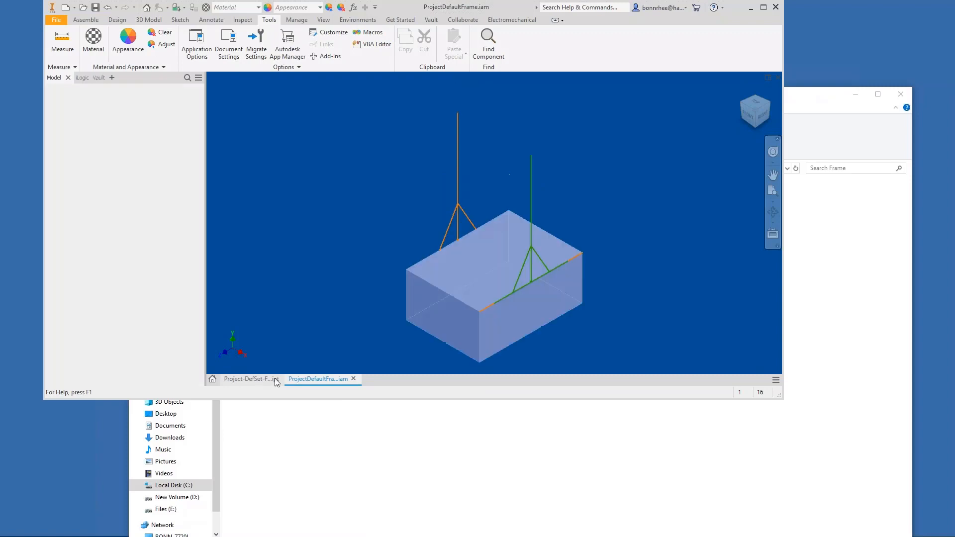
{"action": "left_click", "coordinate": [315, 382]}
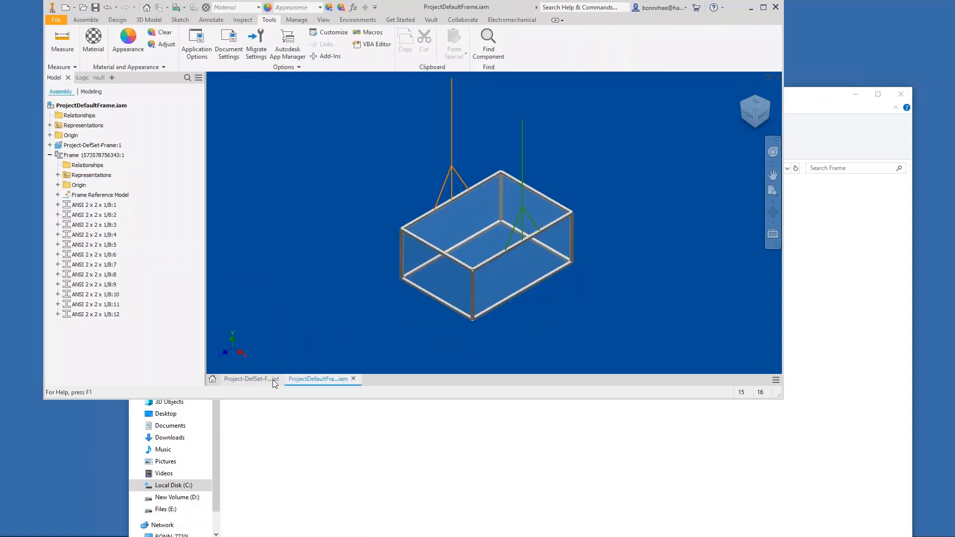
{"action": "left_click", "coordinate": [273, 380]}
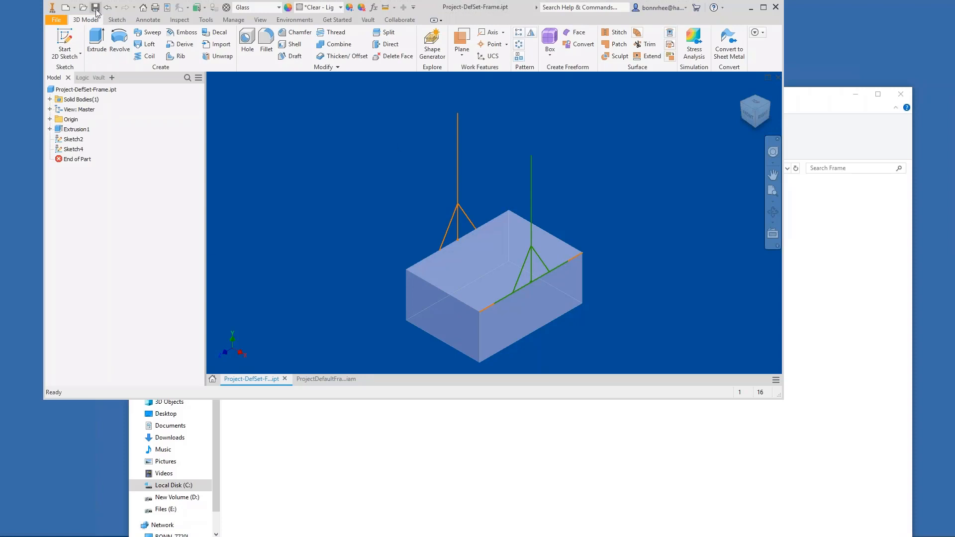
{"action": "left_click", "coordinate": [777, 78]}
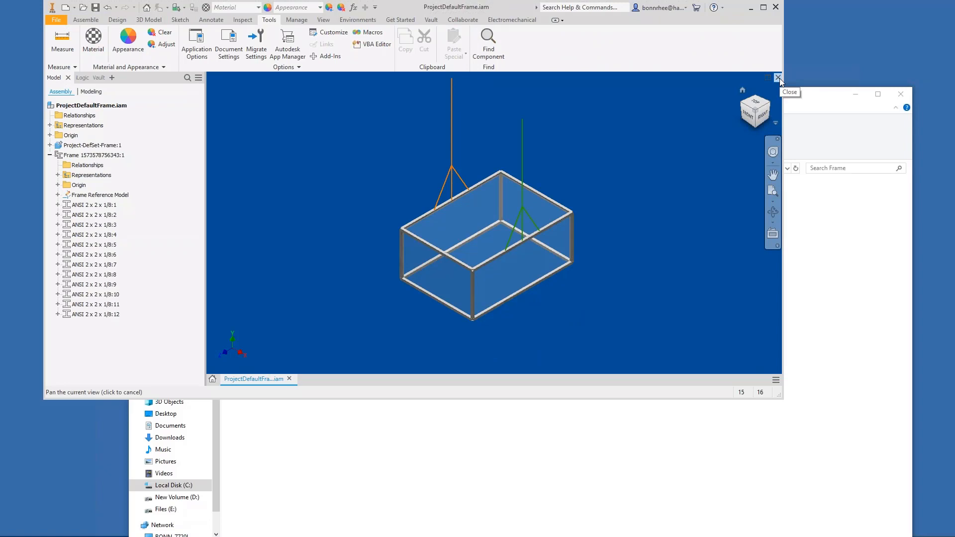
{"action": "left_click", "coordinate": [778, 78]}
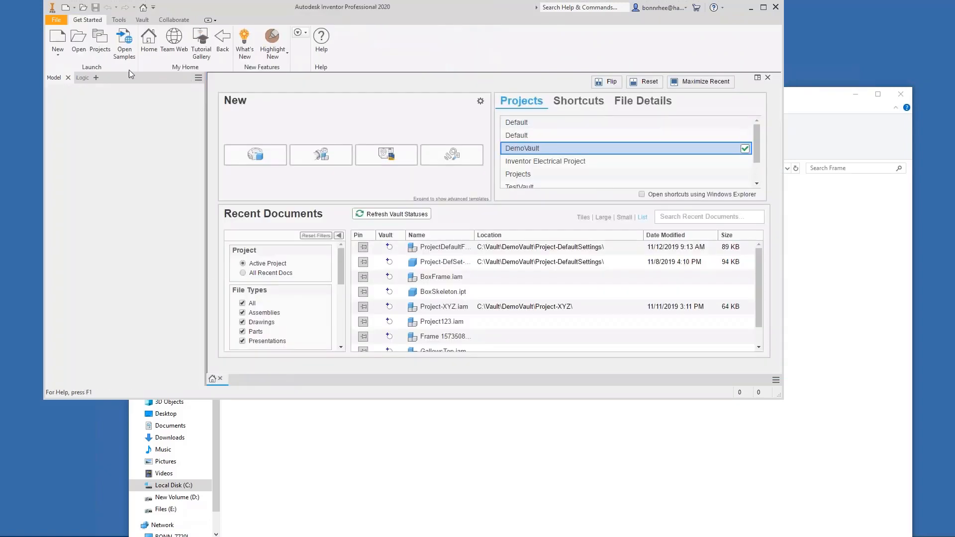
Browse the DemoVault project folders and check the contents of Project-123 without opening a file.
{"action": "left_click", "coordinate": [78, 40]}
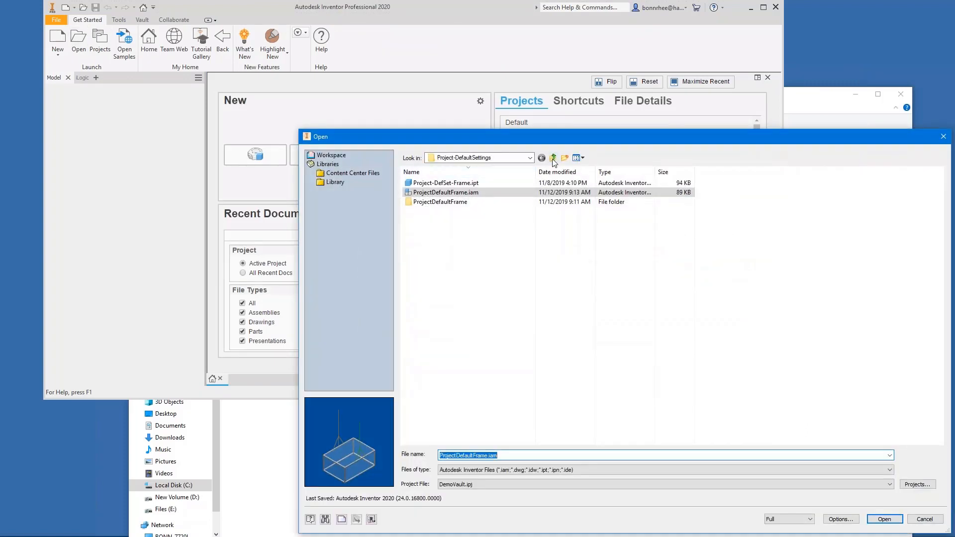
{"action": "left_click", "coordinate": [553, 158]}
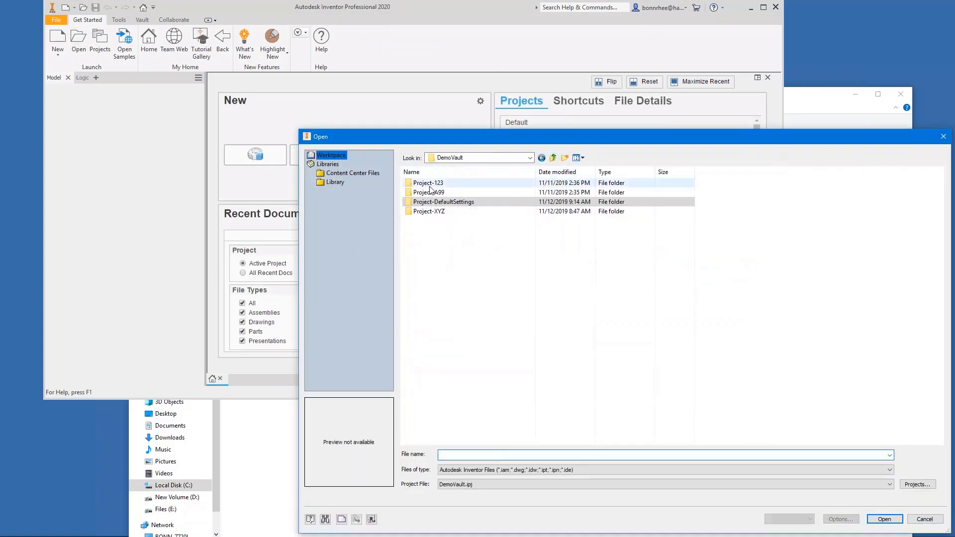
{"action": "left_click_drag", "start_coordinate": [442, 142], "coordinate": [377, 104]}
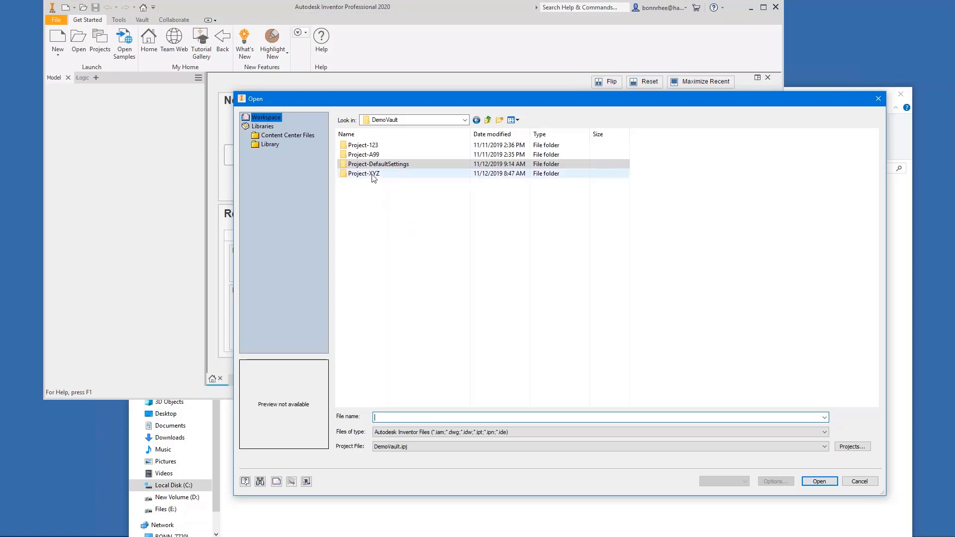
{"action": "left_click", "coordinate": [372, 147]}
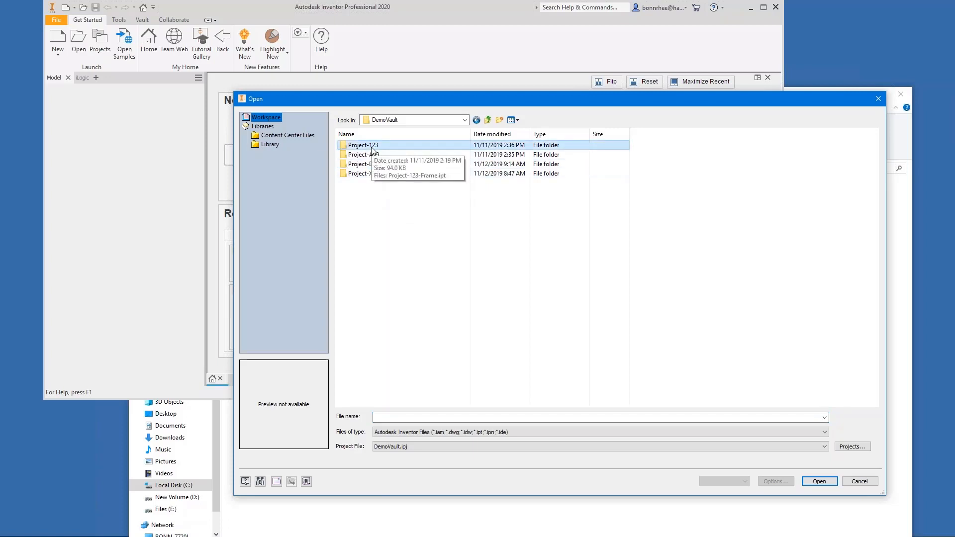
{"action": "double_click", "coordinate": [373, 147]}
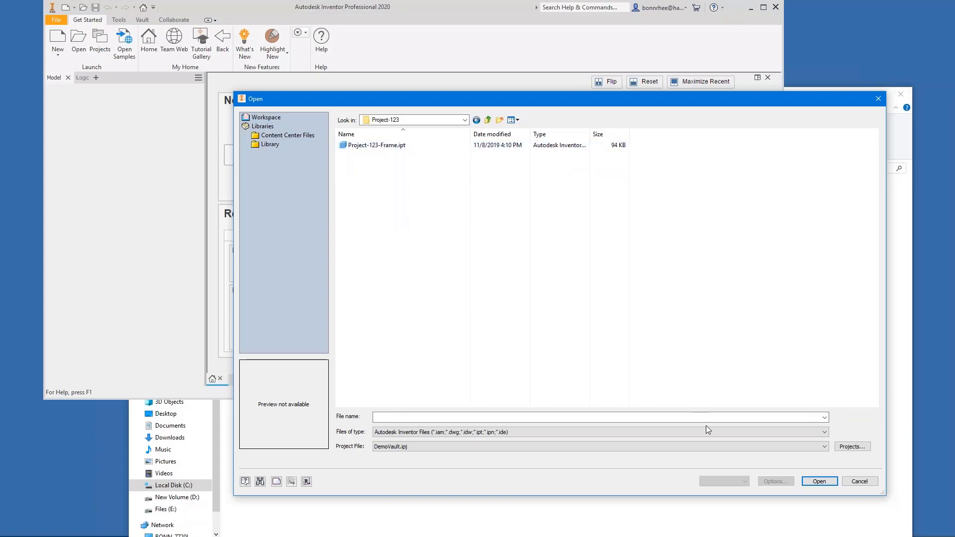
{"action": "left_click", "coordinate": [859, 481]}
Create a new assembly from the Standard.iam template.
{"action": "left_click", "coordinate": [58, 40]}
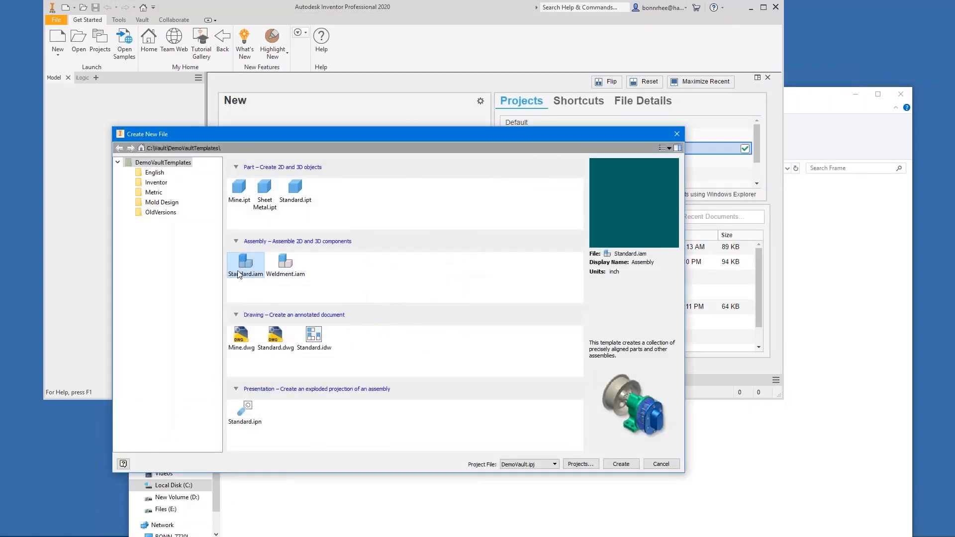
{"action": "double_click", "coordinate": [239, 270]}
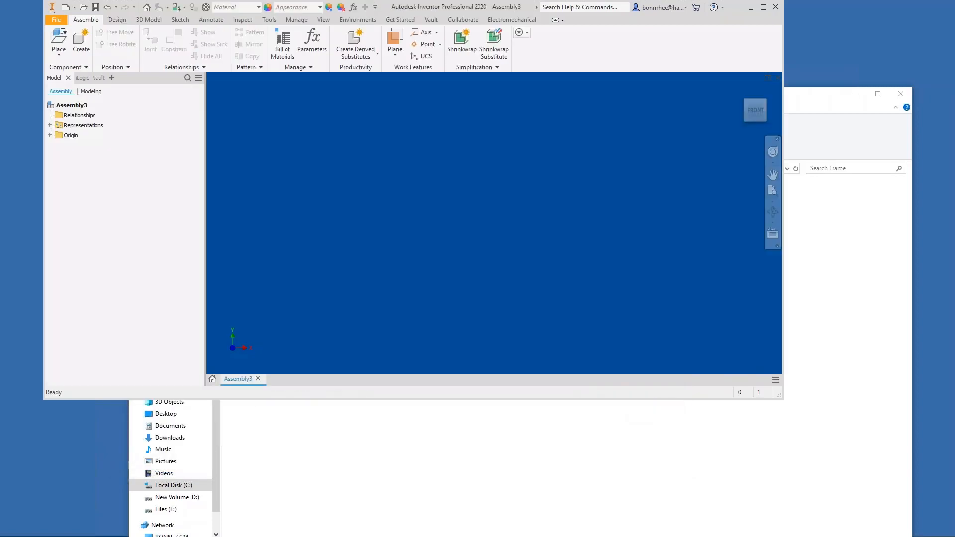
Place one Project-123-Frame.ipt from the DemoVault Project-123 folder into the assembly, grounded at the origin.
{"action": "left_click", "coordinate": [65, 39]}
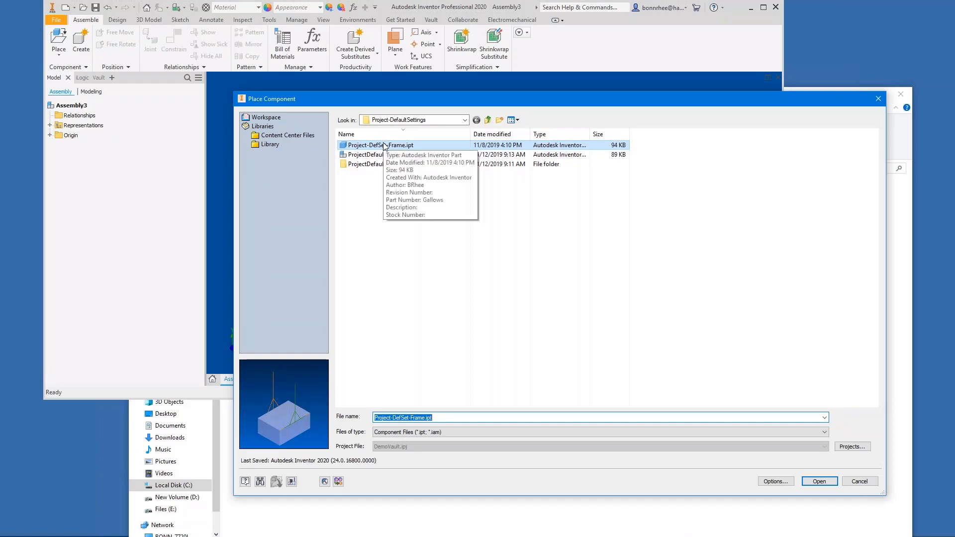
{"action": "left_click", "coordinate": [487, 120]}
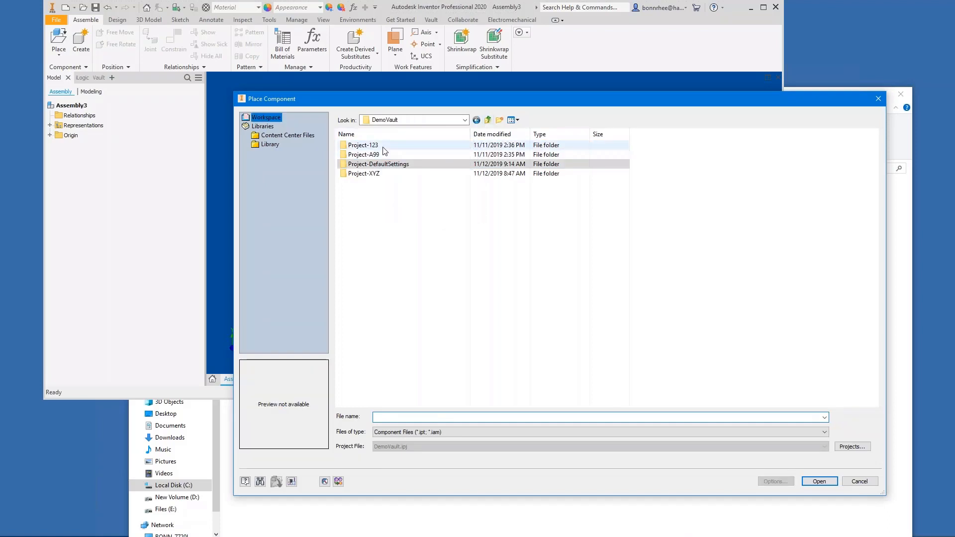
{"action": "double_click", "coordinate": [369, 145]}
{"action": "double_click", "coordinate": [382, 145]}
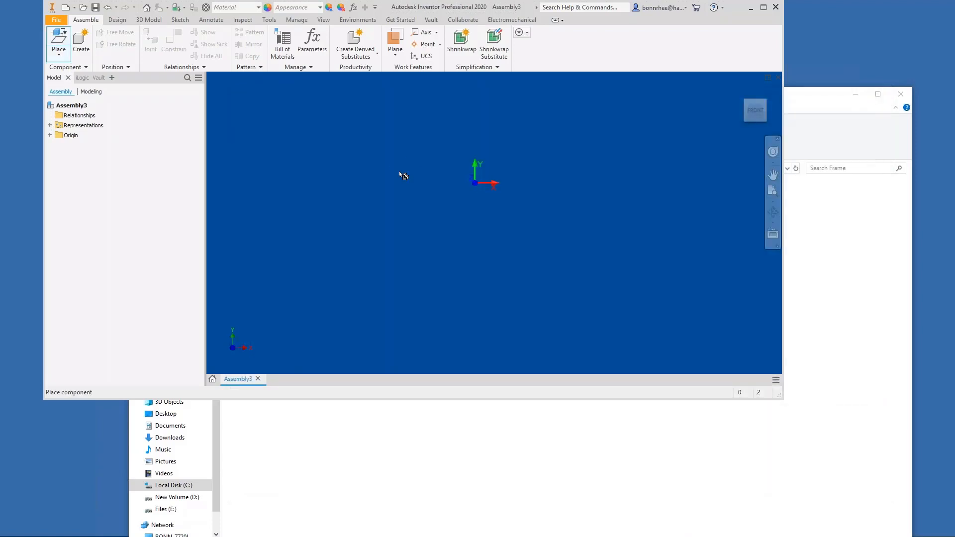
{"action": "right_click", "coordinate": [399, 173]}
{"action": "left_click", "coordinate": [444, 185]}
{"action": "right_click", "coordinate": [396, 89]}
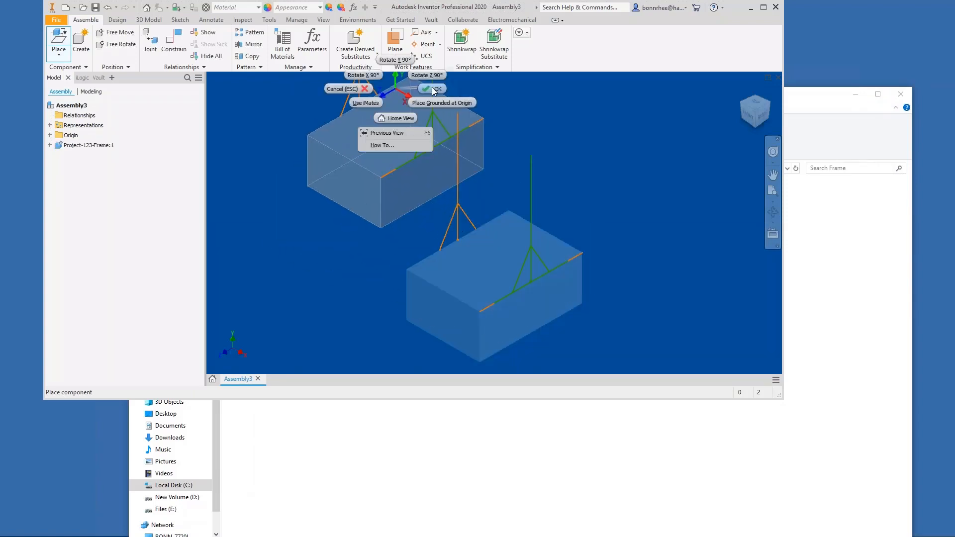
{"action": "left_click", "coordinate": [434, 89]}
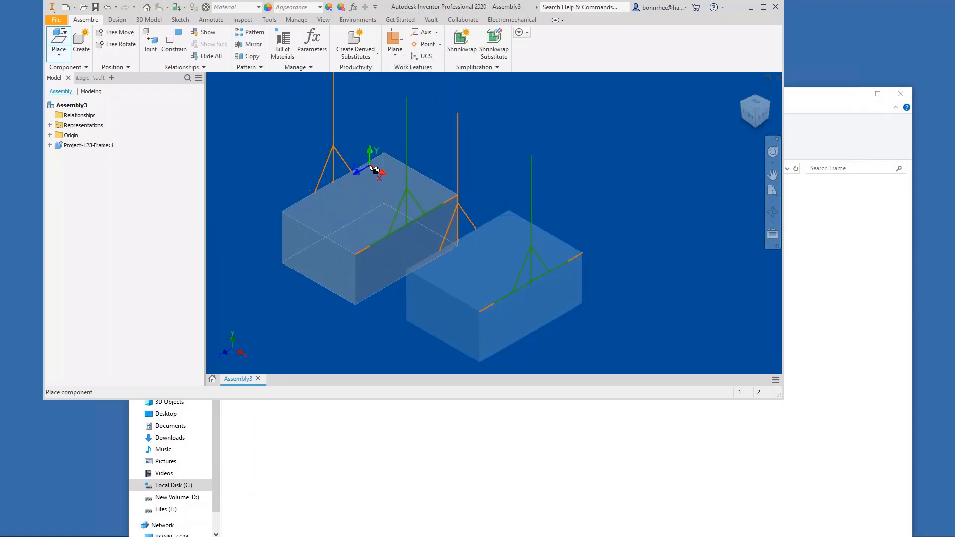
{"action": "key", "text": "Escape"}
Save the assembly as Project-123 in the Project-123 folder.
{"action": "scroll", "coordinate": [379, 169], "scroll_direction": "up", "scroll_amount": 4}
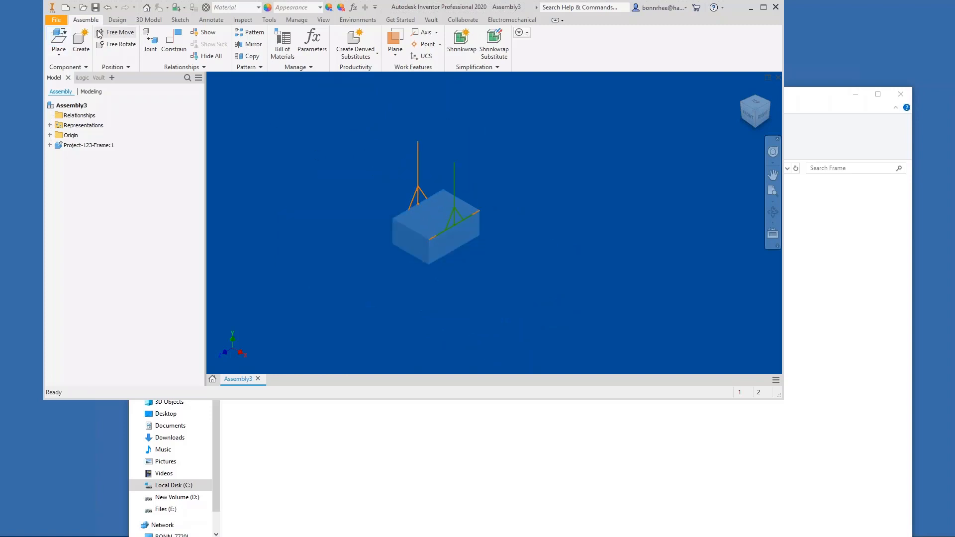
{"action": "left_click", "coordinate": [95, 7]}
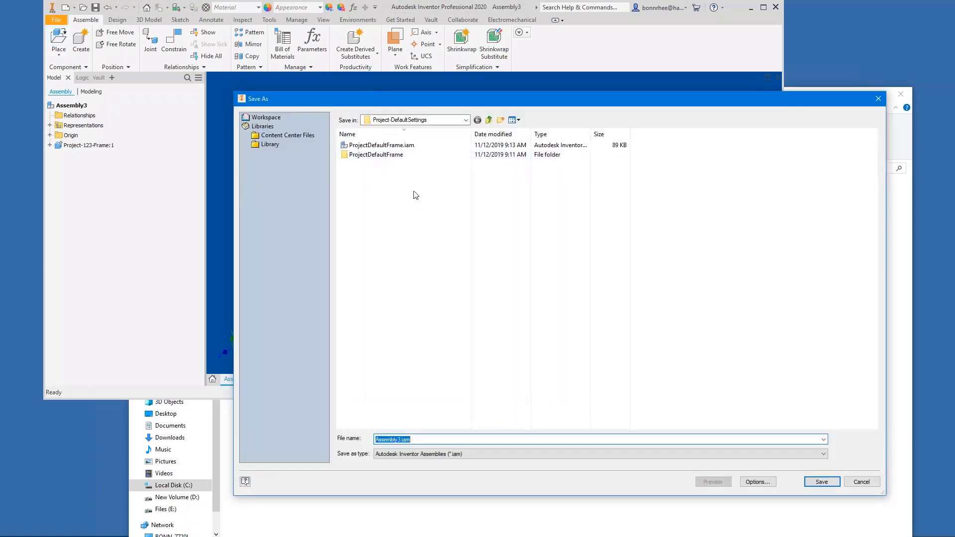
{"action": "left_click", "coordinate": [489, 120]}
{"action": "double_click", "coordinate": [395, 146]}
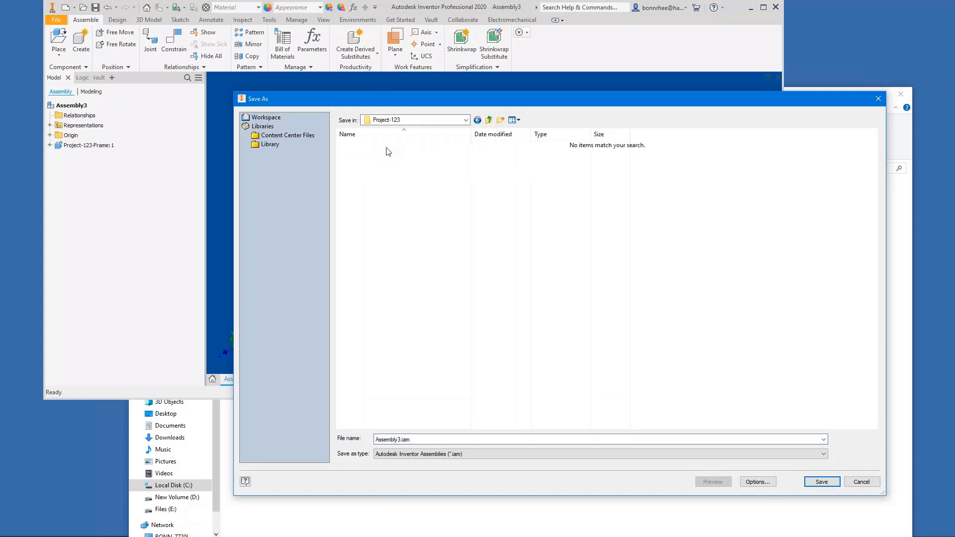
{"action": "left_click", "coordinate": [437, 440]}
{"action": "type", "text": "P"}
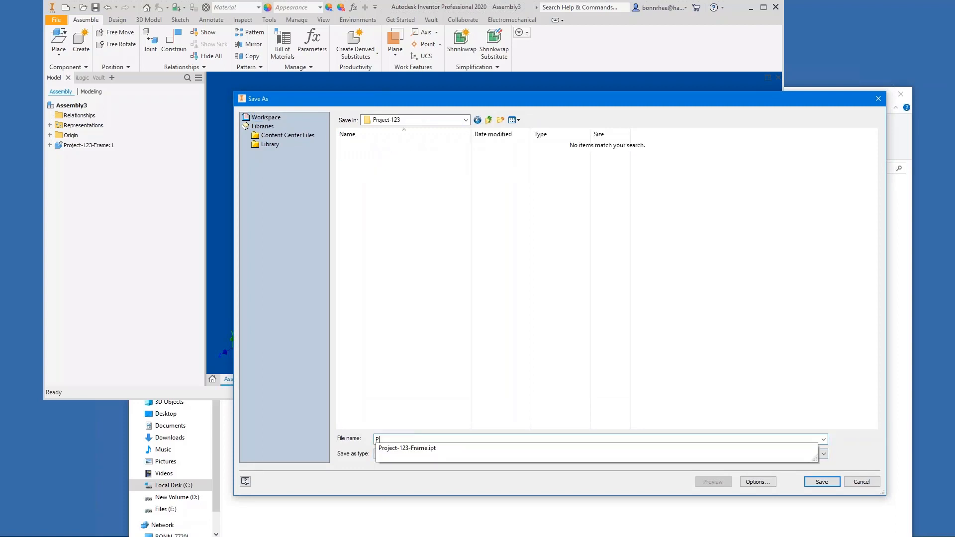
{"action": "type", "text": "roject-123"}
{"action": "left_click", "coordinate": [575, 309]}
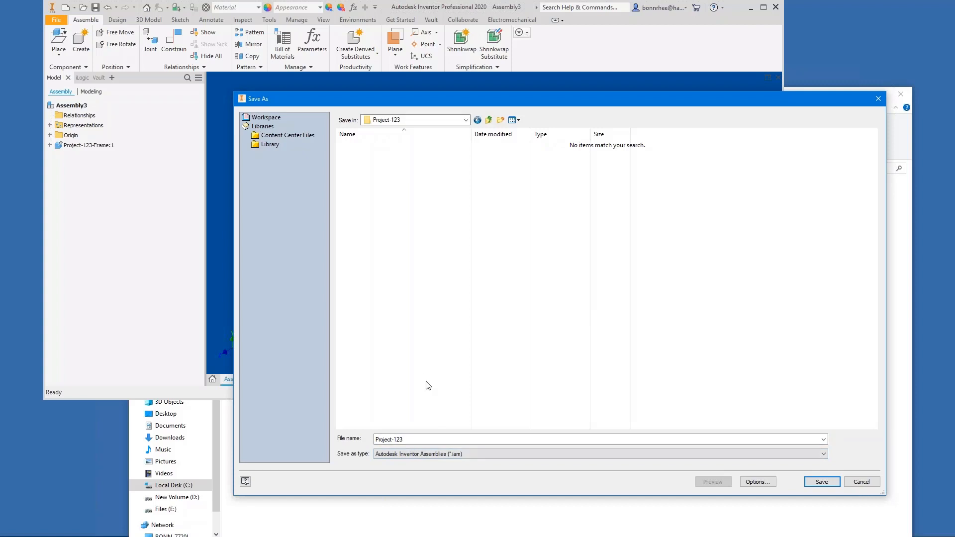
{"action": "left_click", "coordinate": [822, 482]}
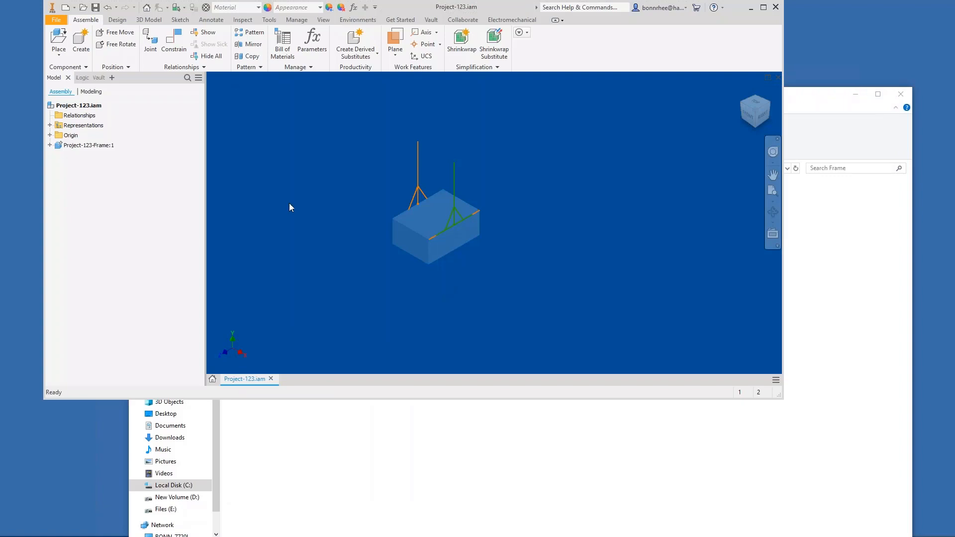
{"action": "left_click", "coordinate": [117, 20]}
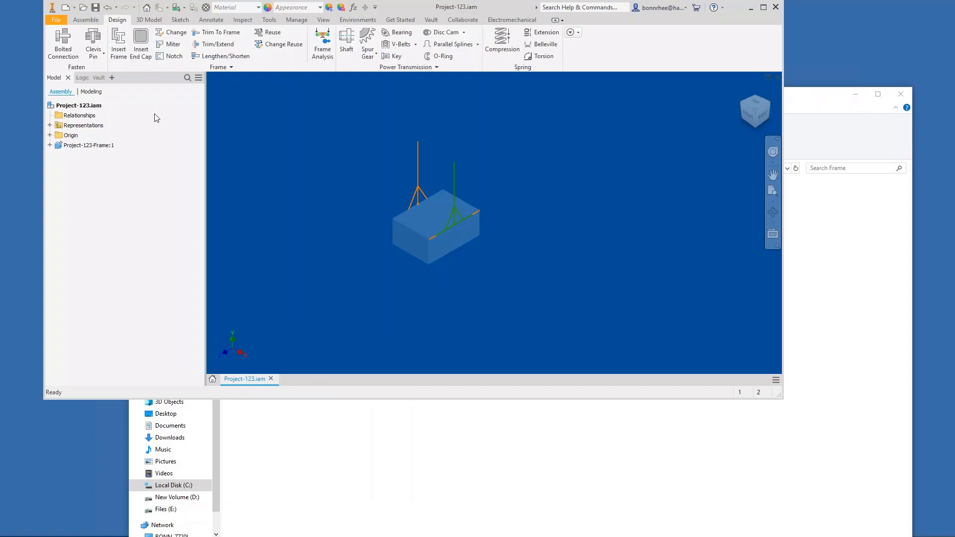
{"action": "left_click", "coordinate": [118, 50]}
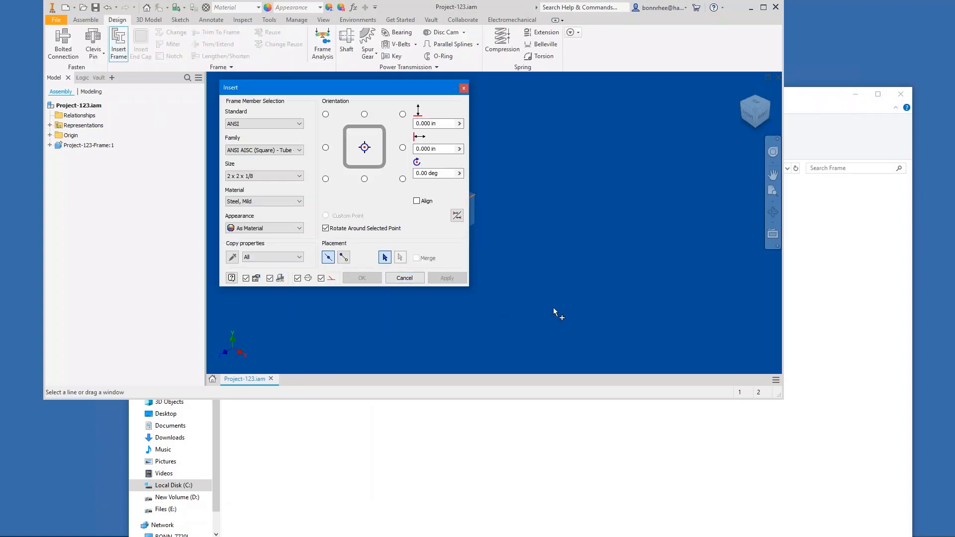
{"action": "left_click_drag", "start_coordinate": [593, 243], "coordinate": [544, 288]}
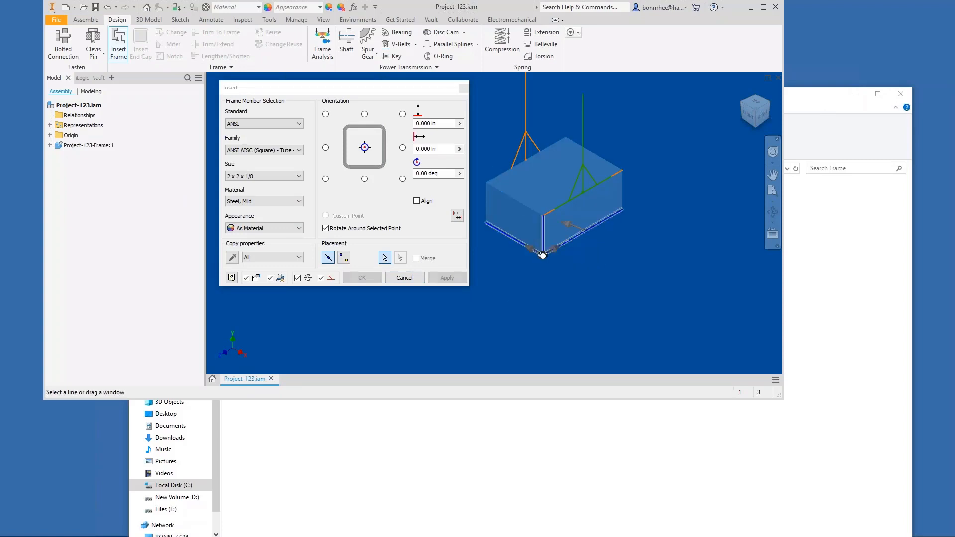
{"action": "left_click", "coordinate": [486, 192]}
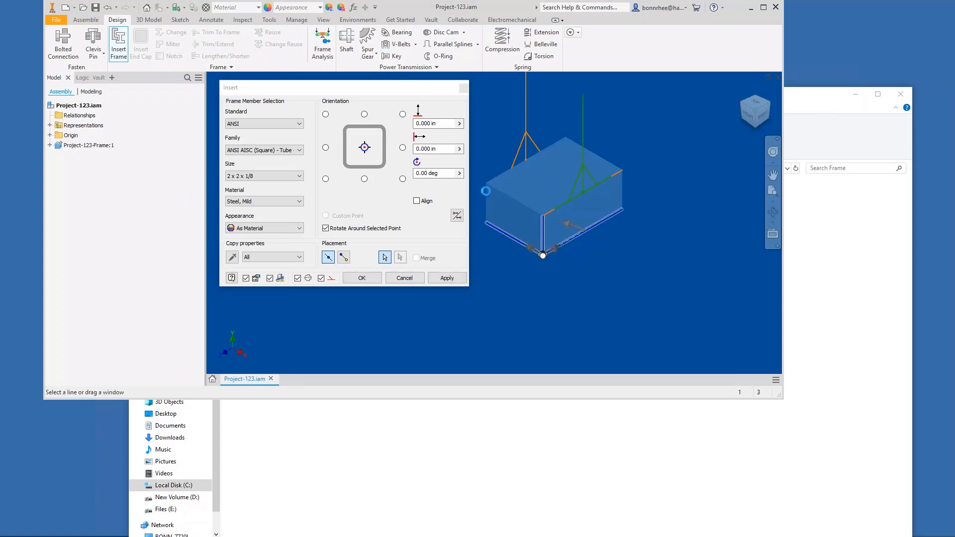
{"action": "left_click", "coordinate": [503, 193]}
{"action": "left_click", "coordinate": [540, 152]}
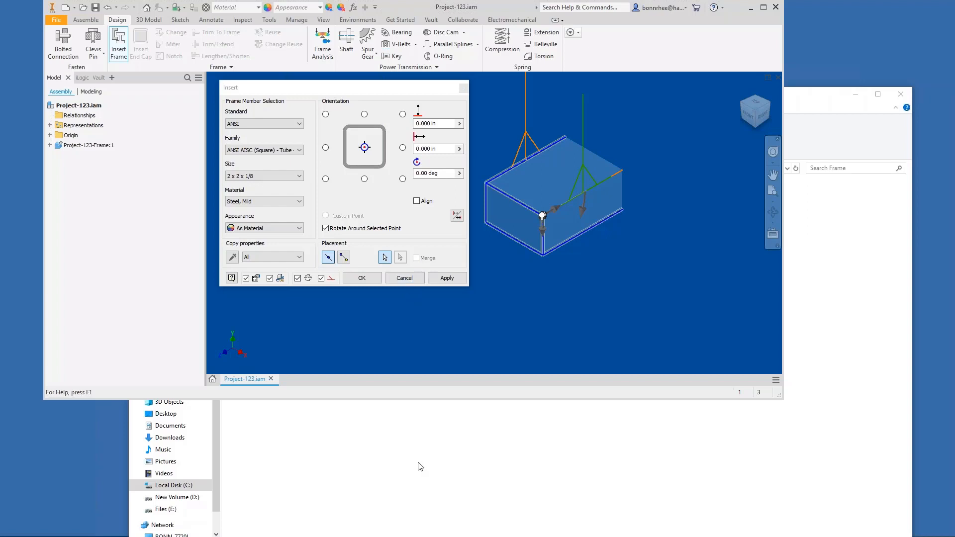
{"action": "left_click", "coordinate": [409, 277]}
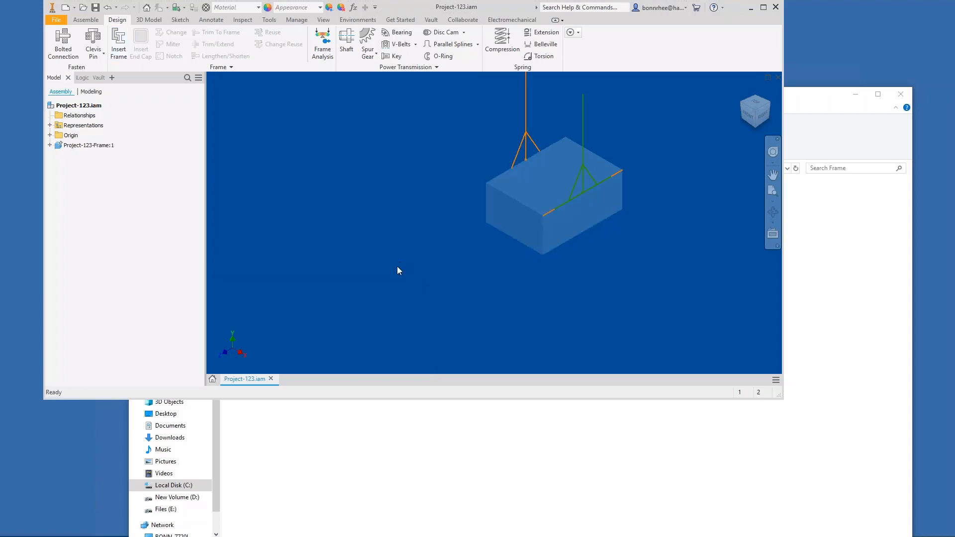
Switch to File Explorer, check the contents of the DemoVault Project-123 folder and return to the Project-123 assembly in Inventor.
{"action": "left_click", "coordinate": [411, 455]}
{"action": "left_click", "coordinate": [321, 168]}
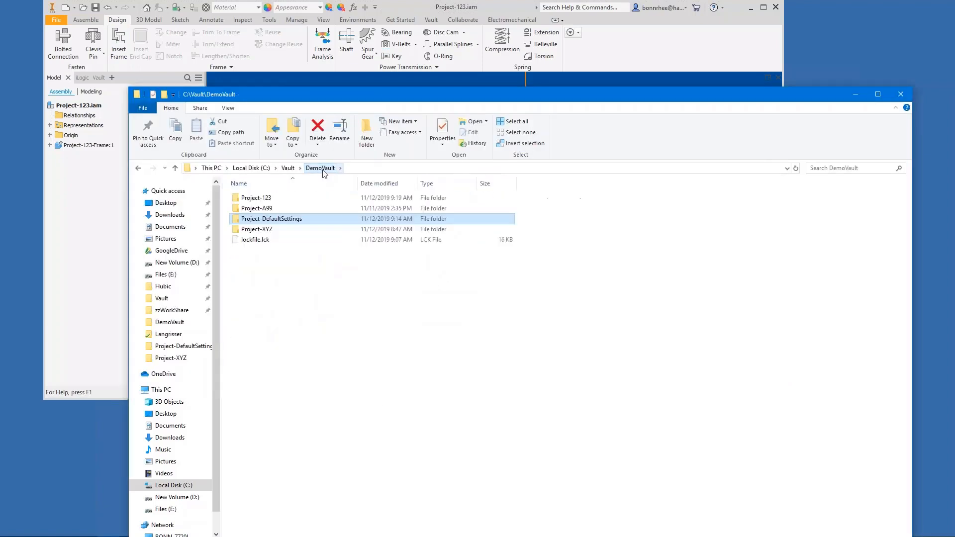
{"action": "double_click", "coordinate": [269, 198]}
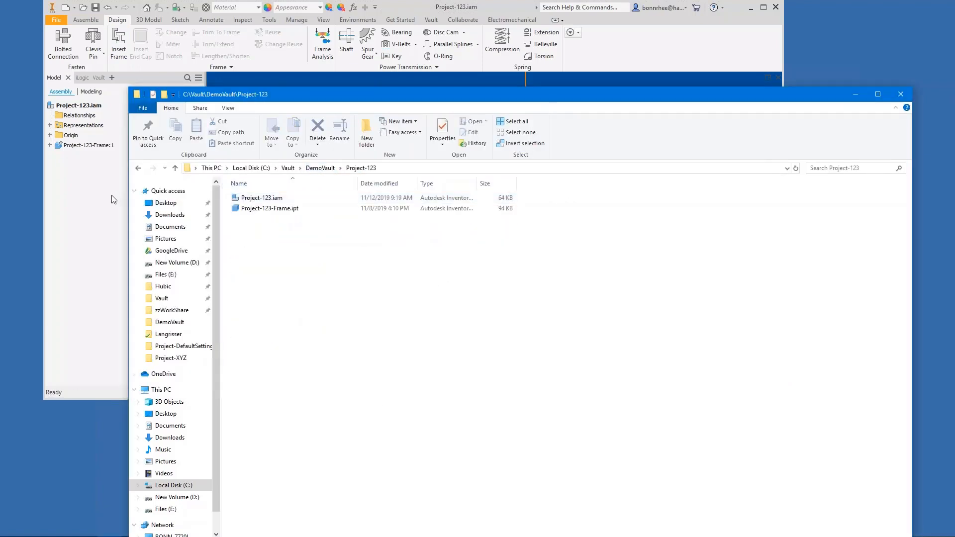
{"action": "left_click", "coordinate": [112, 195]}
Review the Frame Generator file naming defaults and their available attributes in the application options without editing them.
{"action": "left_click", "coordinate": [269, 20]}
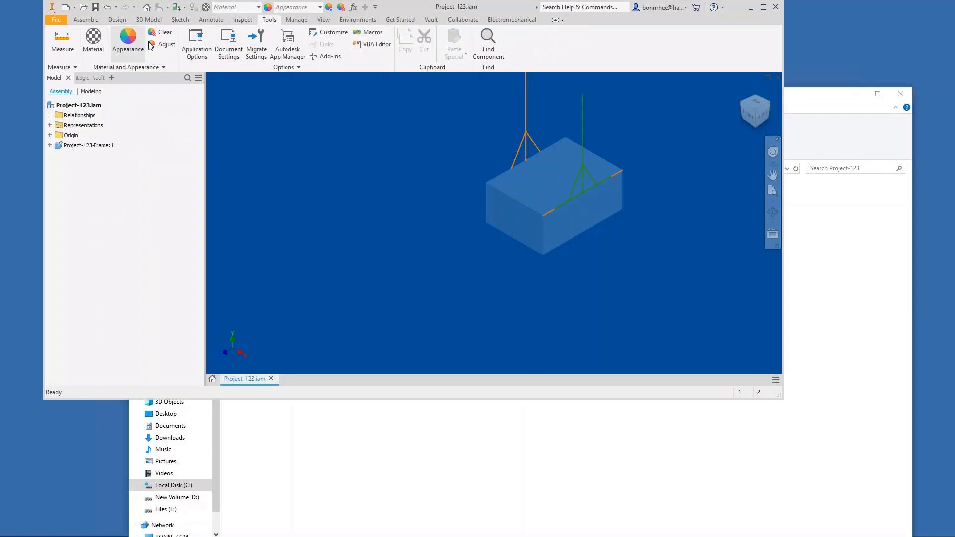
{"action": "left_click", "coordinate": [197, 44]}
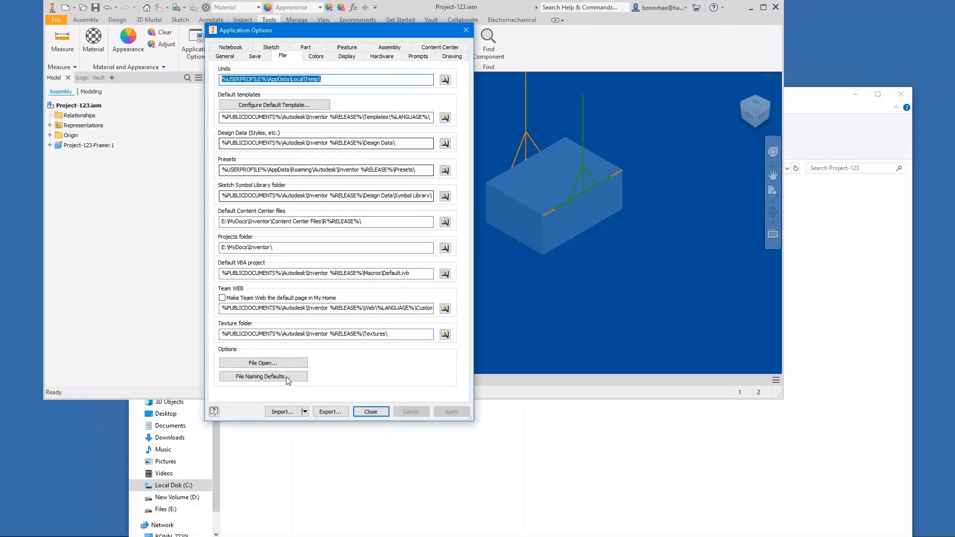
{"action": "left_click", "coordinate": [287, 379]}
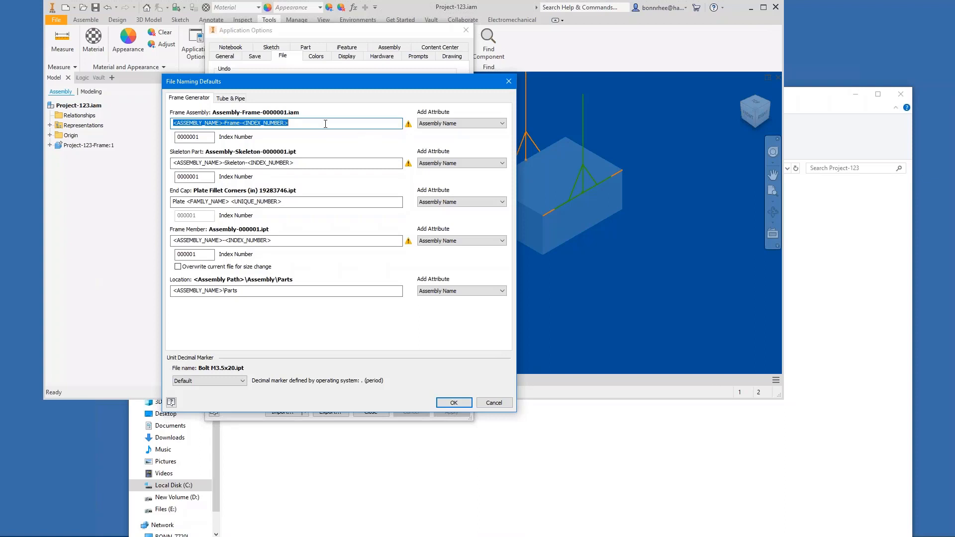
{"action": "left_click", "coordinate": [450, 125]}
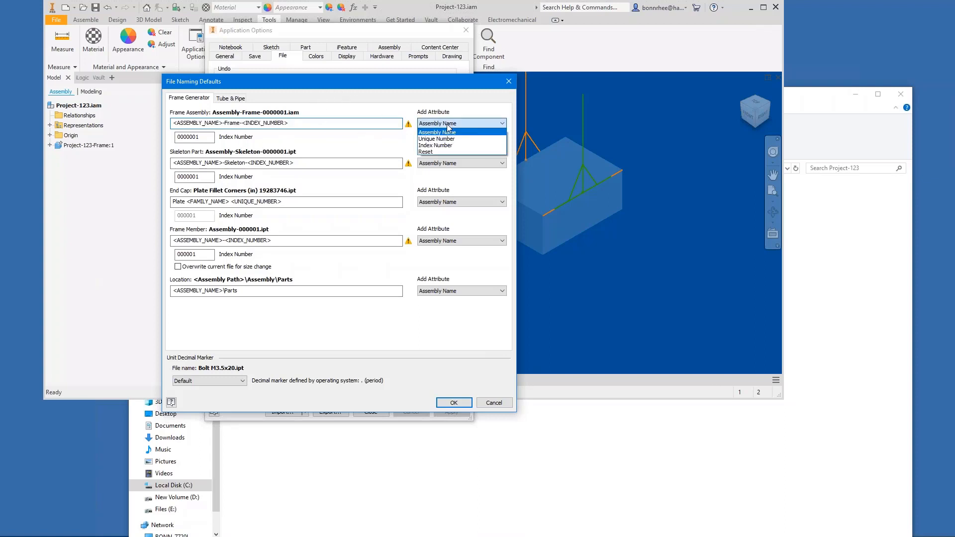
{"action": "left_click", "coordinate": [444, 113]}
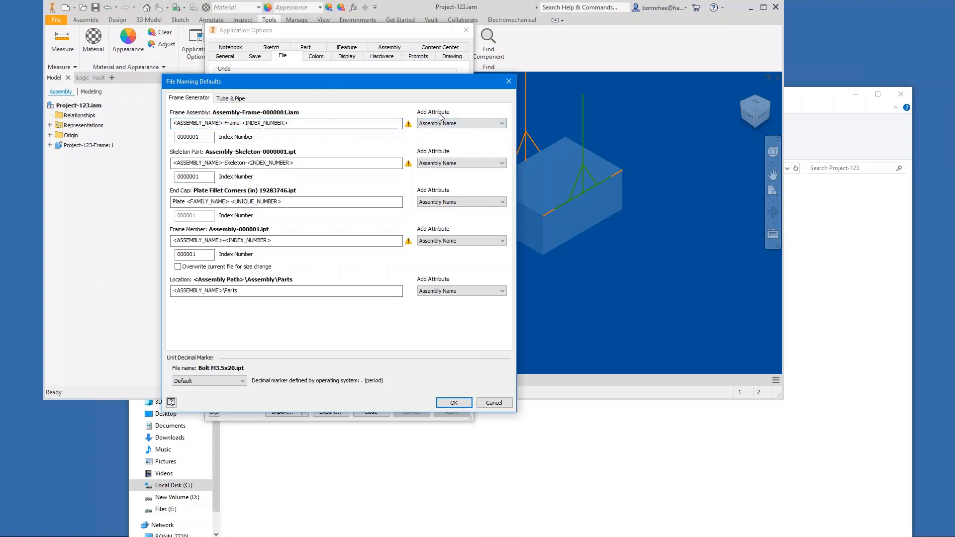
{"action": "mouse_move", "coordinate": [410, 125]}
{"action": "left_click", "coordinate": [491, 405]}
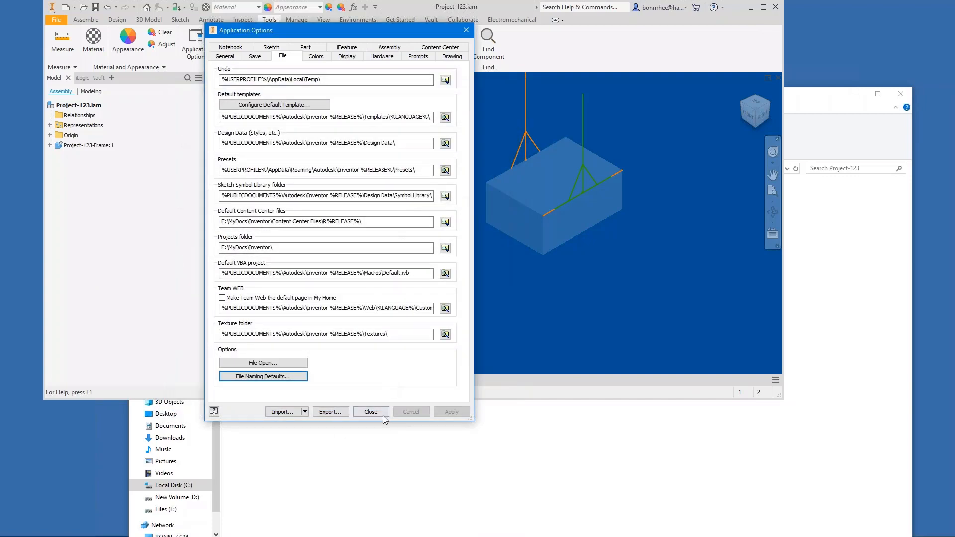
{"action": "left_click", "coordinate": [384, 476]}
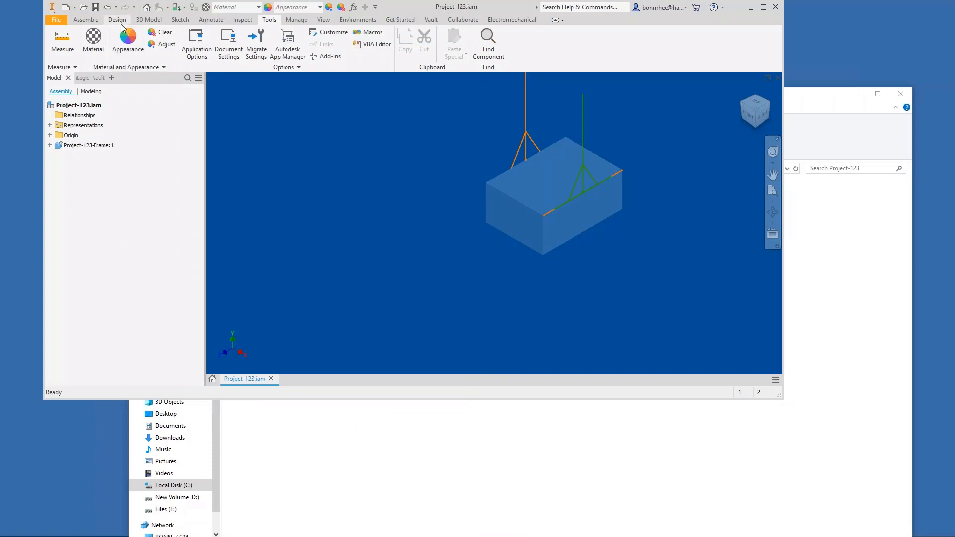
Start inserting 2 x 2 x 1/8 ANSI AISC square tube frame members and select the edges of the box skeleton.
{"action": "left_click", "coordinate": [117, 20]}
{"action": "left_click", "coordinate": [120, 53]}
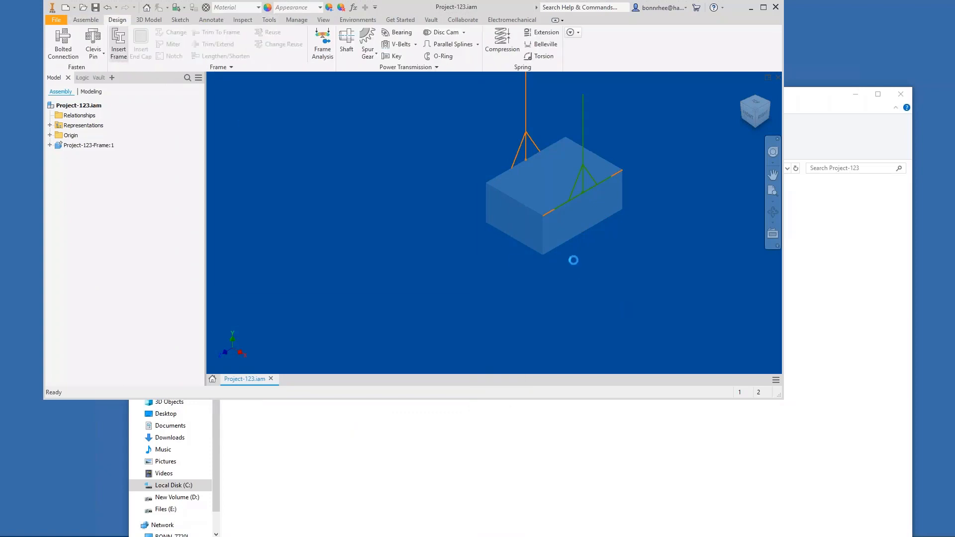
{"action": "left_click_drag", "start_coordinate": [570, 243], "coordinate": [531, 291]}
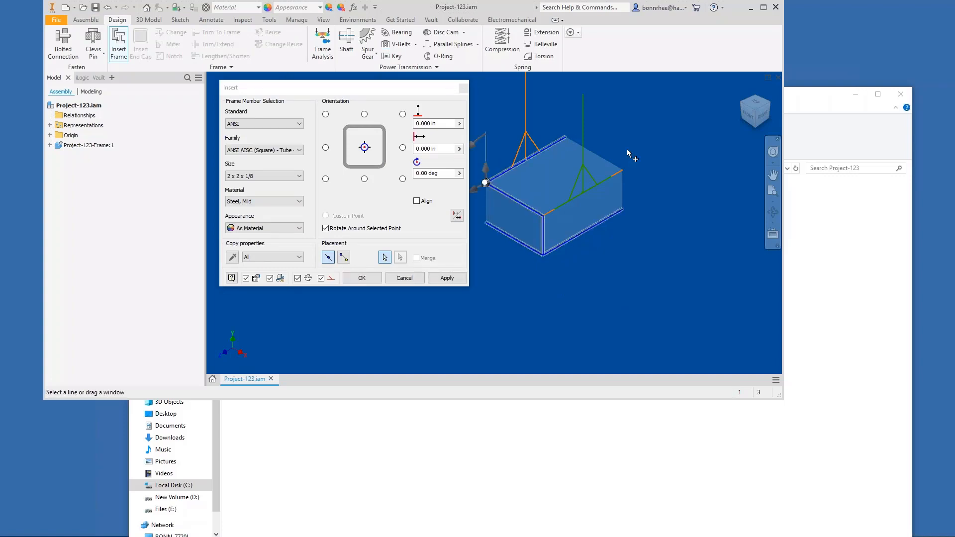
{"action": "left_click", "coordinate": [488, 205]}
{"action": "left_click", "coordinate": [603, 160]}
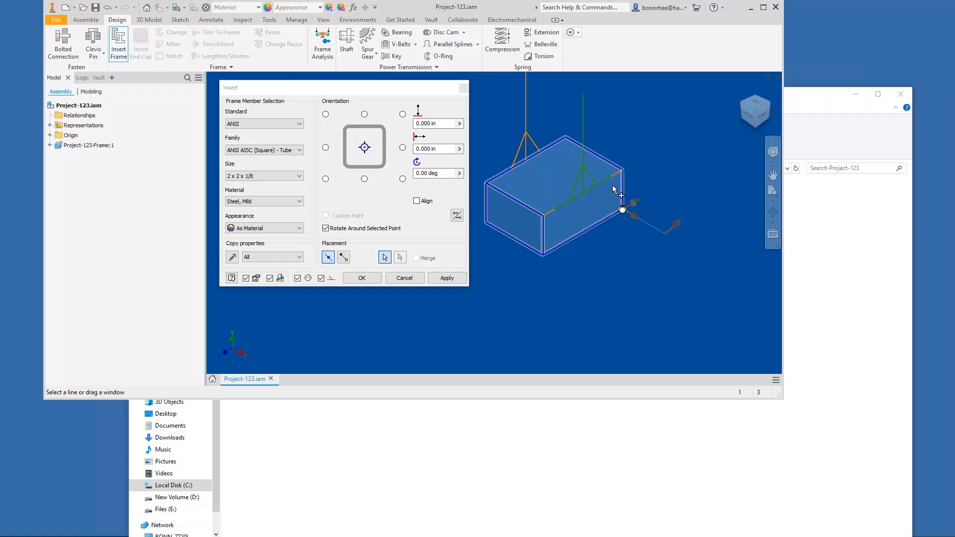
{"action": "left_click", "coordinate": [565, 181]}
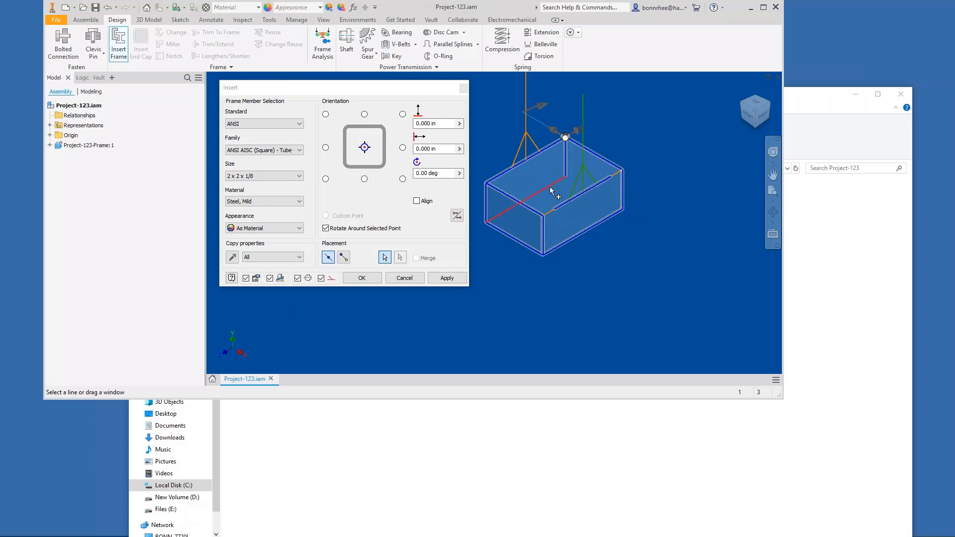
{"action": "left_click", "coordinate": [609, 204]}
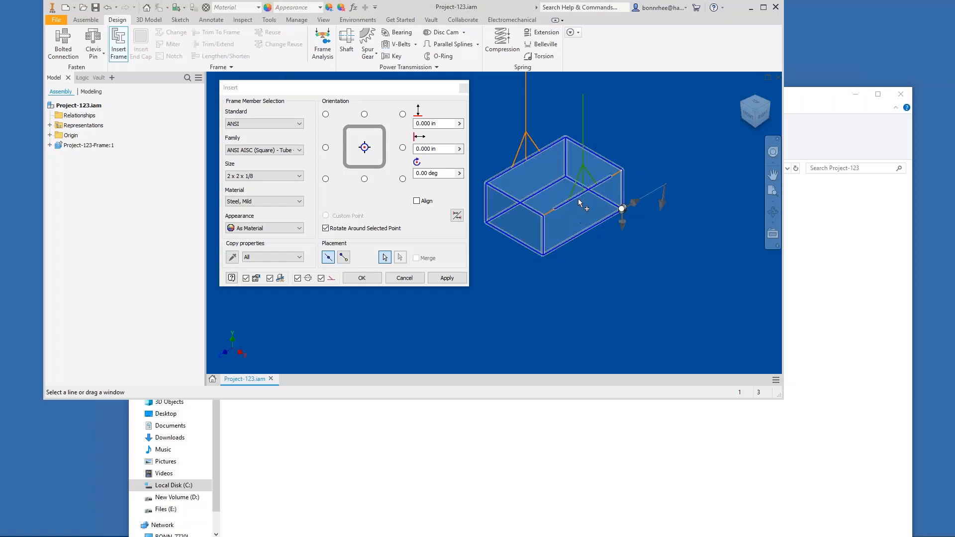
Add the curve along the box skeleton's upper front long edge to the frame member selection and confirm the insertion.
{"action": "scroll", "coordinate": [576, 202], "scroll_direction": "down", "scroll_amount": 5}
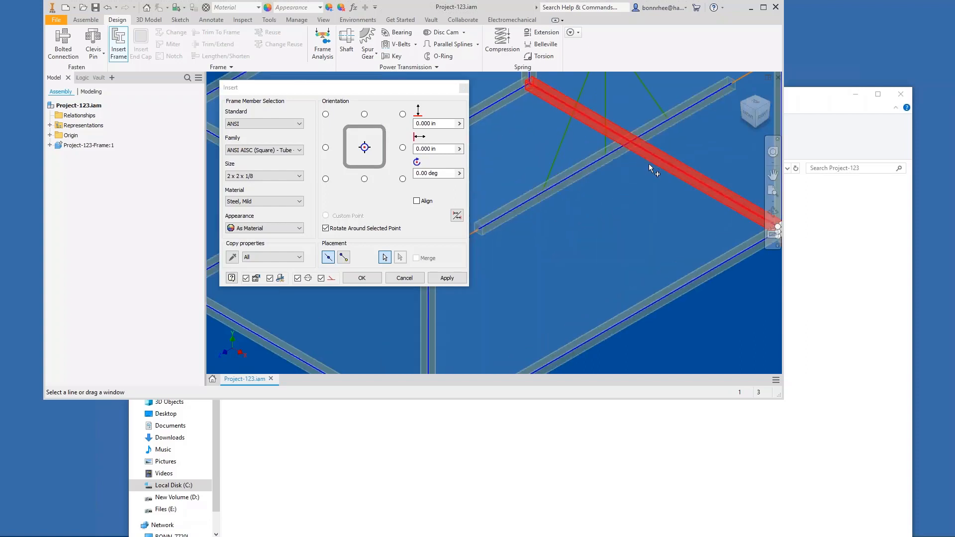
{"action": "scroll", "coordinate": [649, 164], "scroll_direction": "up", "scroll_amount": 5}
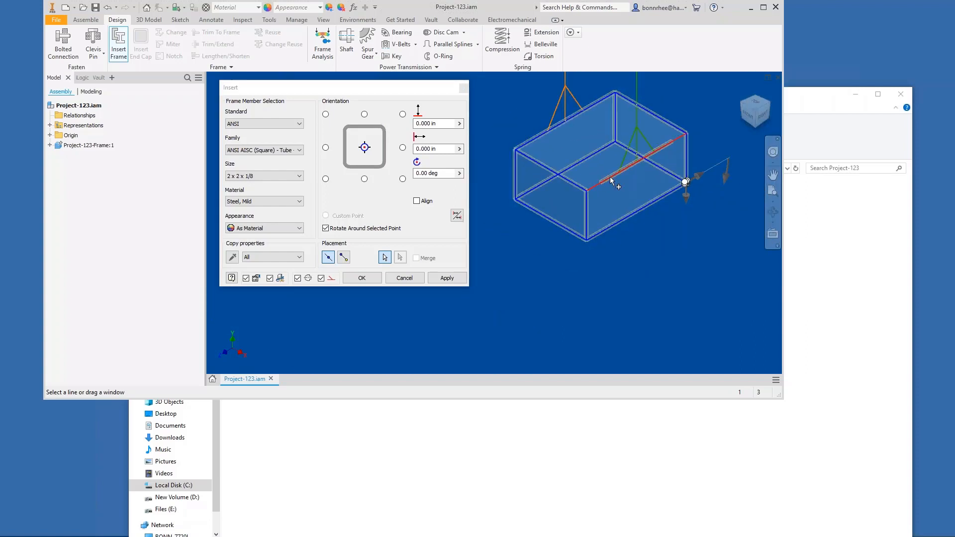
{"action": "left_click", "coordinate": [643, 194]}
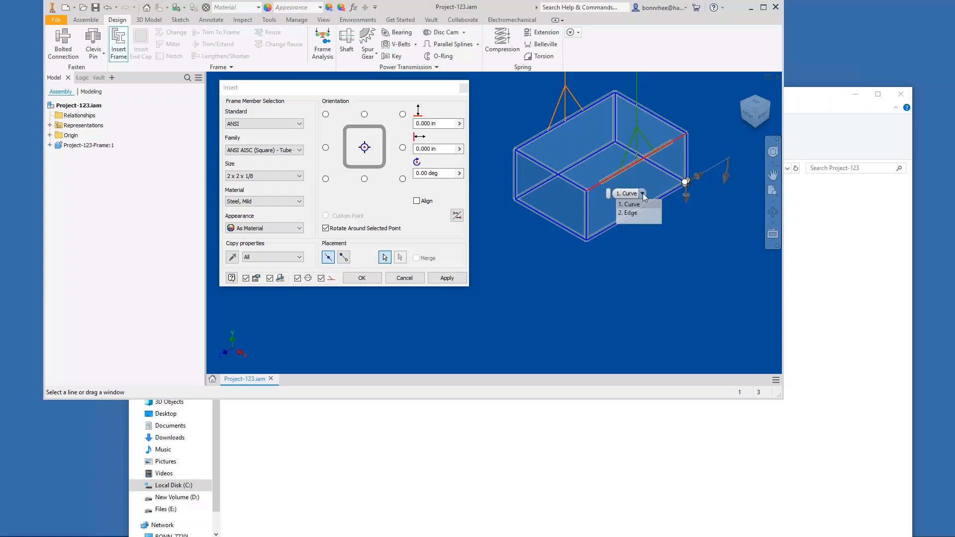
{"action": "left_click", "coordinate": [637, 201]}
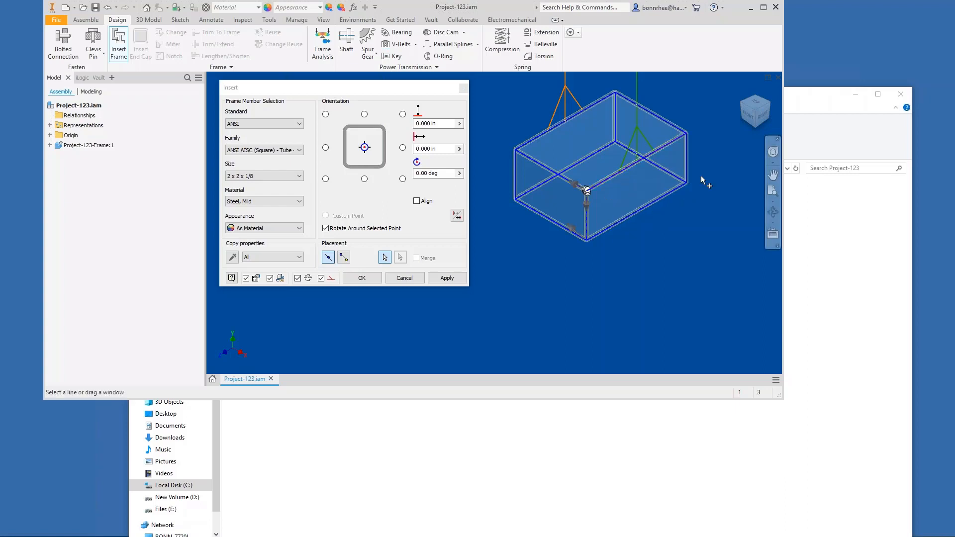
{"action": "left_click", "coordinate": [363, 278]}
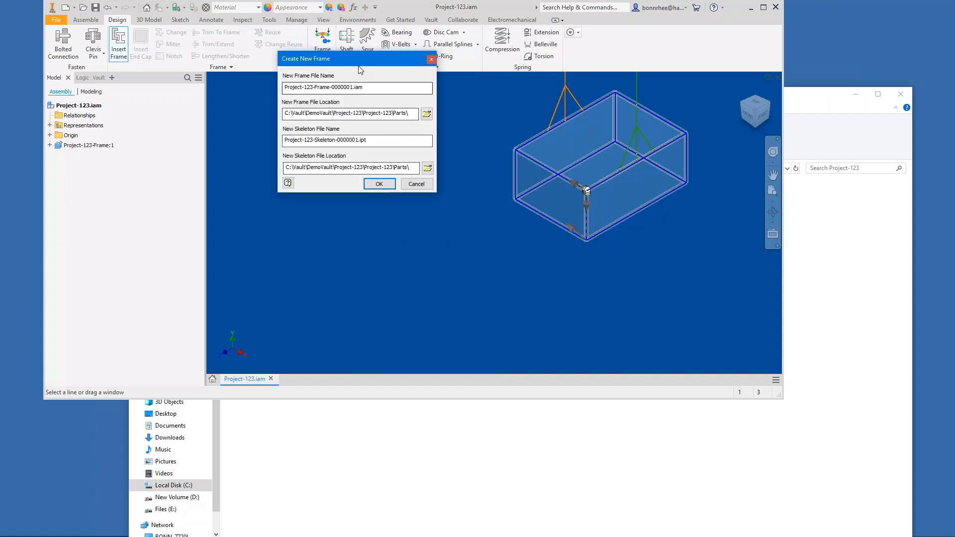
Review the default frame and skeleton file names, and create the box frame with the default frame, skeleton and member names.
{"action": "left_click_drag", "start_coordinate": [359, 63], "coordinate": [256, 89]}
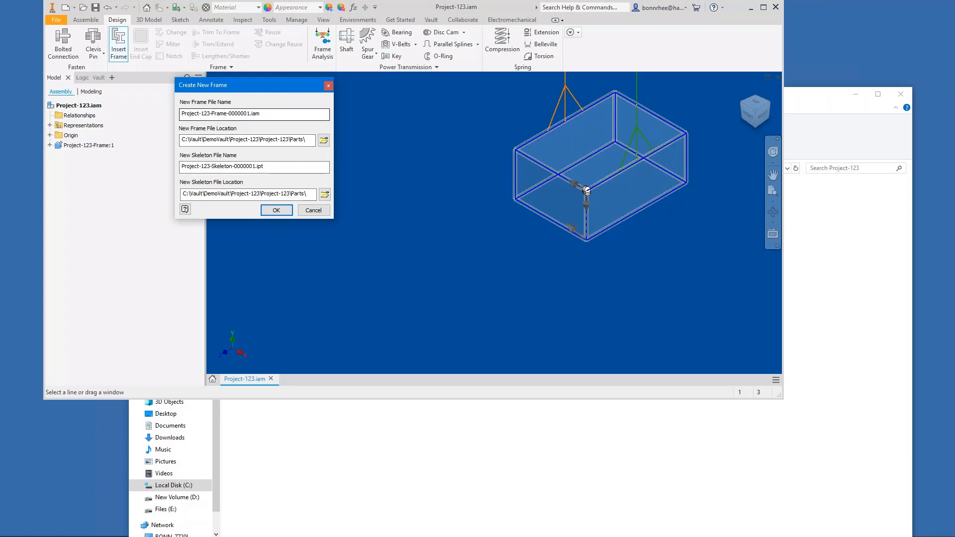
{"action": "left_click_drag", "start_coordinate": [211, 113], "coordinate": [160, 119]}
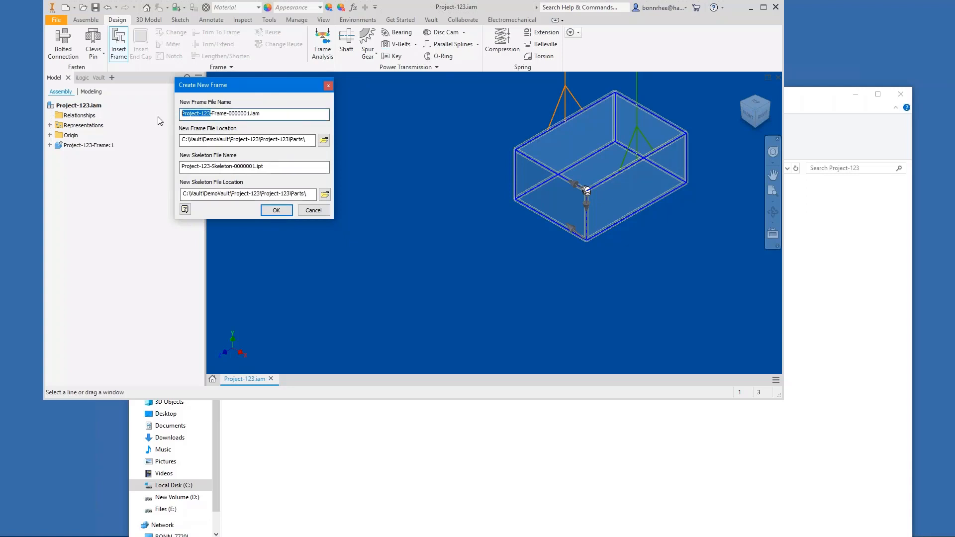
{"action": "left_click", "coordinate": [206, 115]}
{"action": "double_click", "coordinate": [206, 113]}
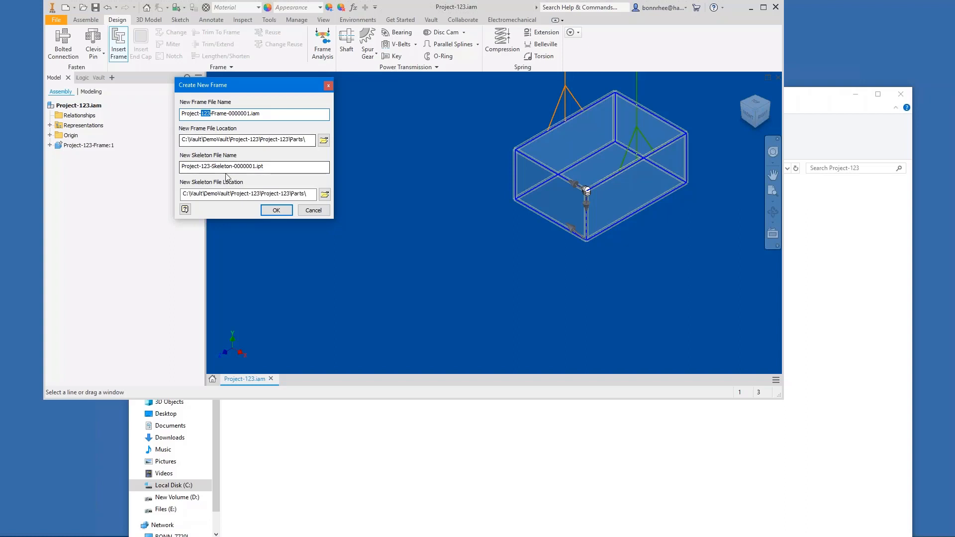
{"action": "left_click_drag", "start_coordinate": [211, 167], "coordinate": [175, 166]}
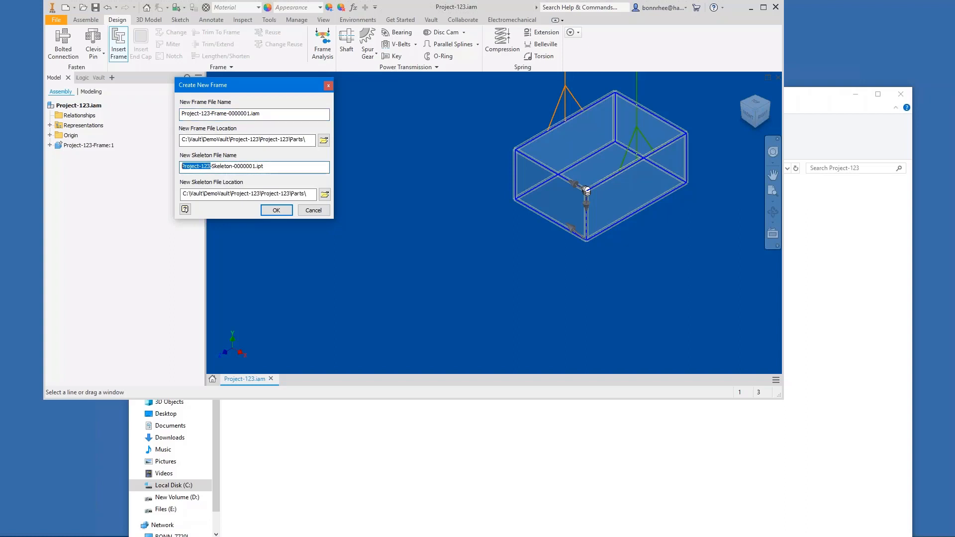
{"action": "left_click", "coordinate": [277, 210]}
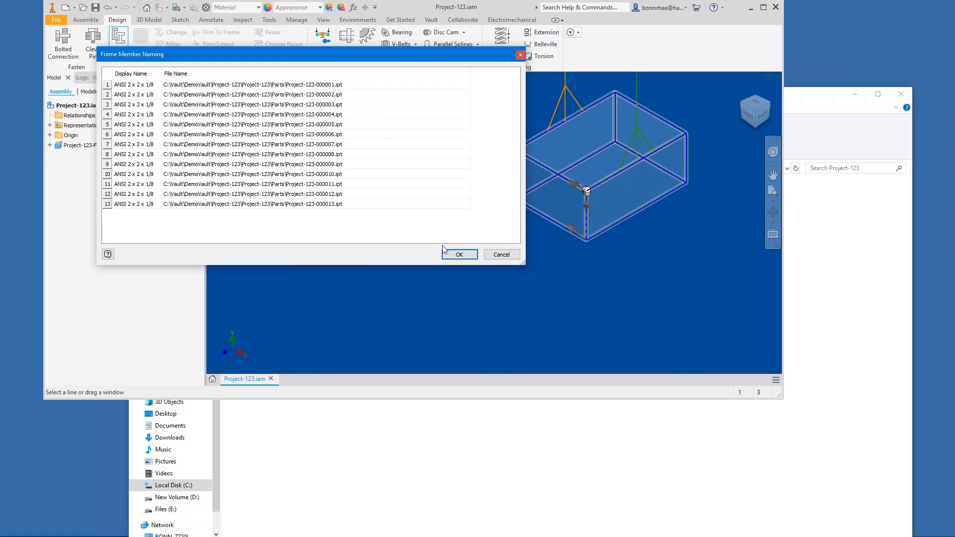
{"action": "left_click", "coordinate": [455, 254]}
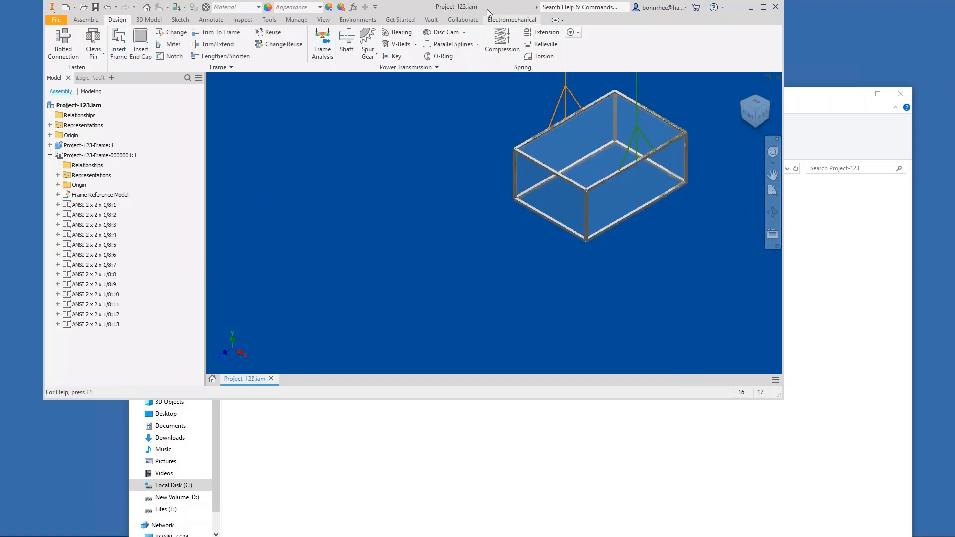
Insert 2 x 2 x 1/8 square tube members on the front hanger's upright and two diagonal braces, accepting the default file names.
{"action": "left_click_drag", "start_coordinate": [485, 6], "coordinate": [468, 43]}
{"action": "left_click", "coordinate": [109, 88]}
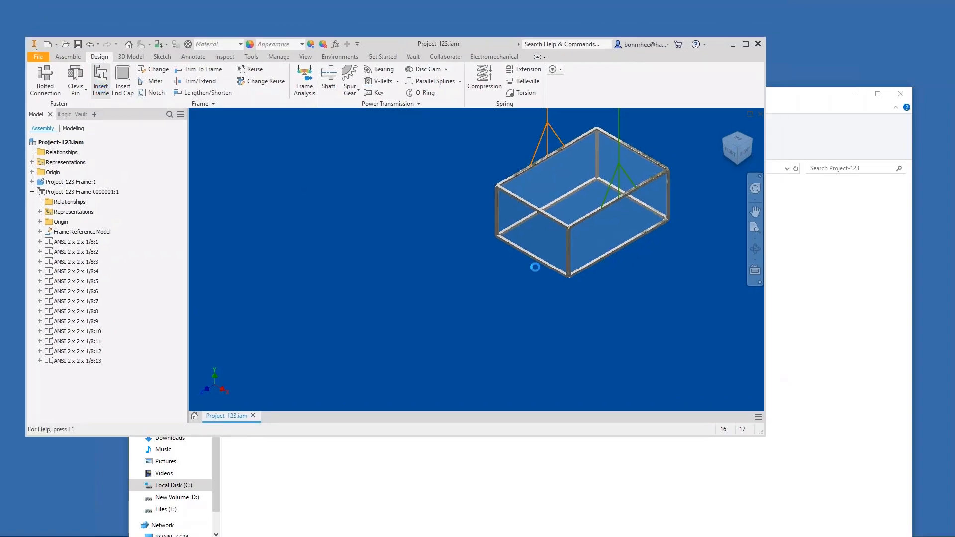
{"action": "scroll", "coordinate": [629, 199], "scroll_direction": "up", "scroll_amount": 5}
{"action": "left_click", "coordinate": [596, 198]}
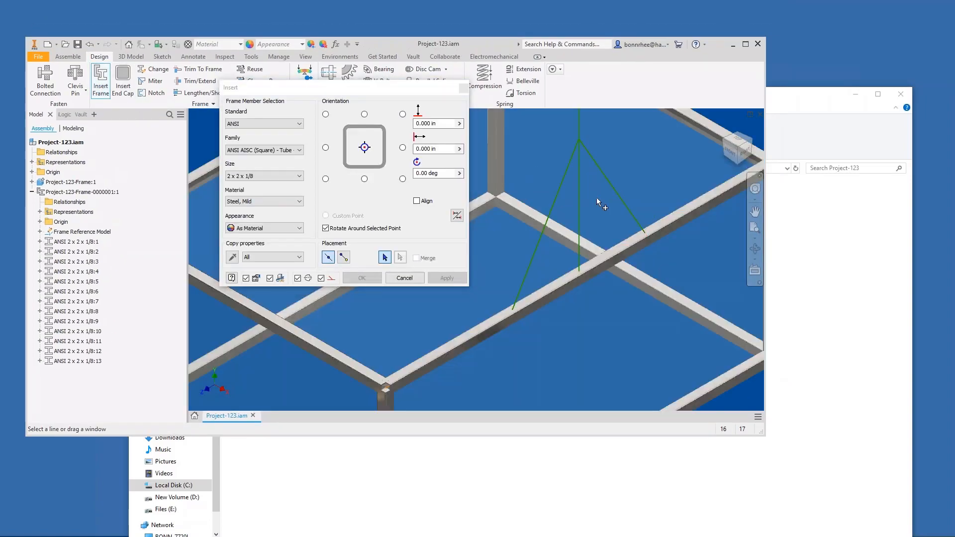
{"action": "left_click", "coordinate": [580, 205]}
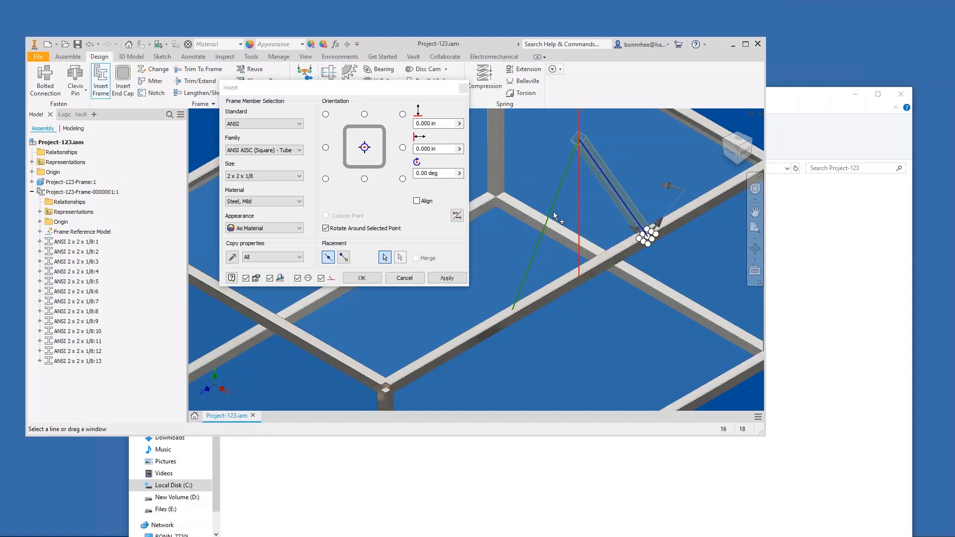
{"action": "left_click", "coordinate": [553, 213]}
{"action": "left_click", "coordinate": [367, 278]}
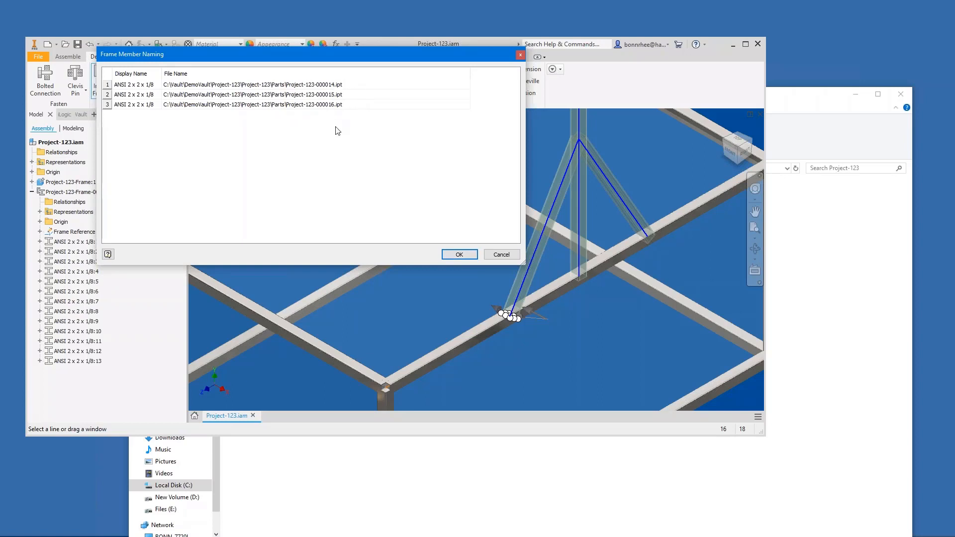
{"action": "left_click", "coordinate": [459, 255]}
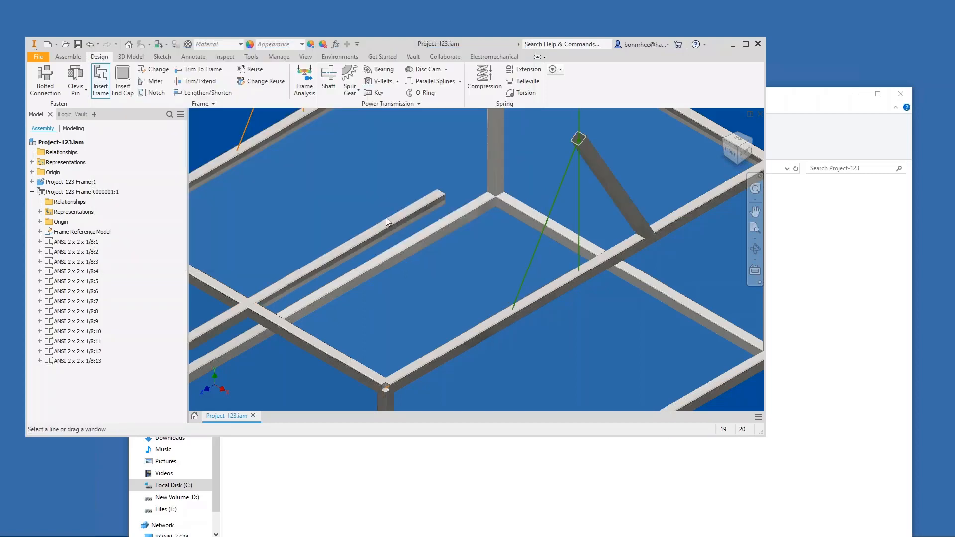
Switch to File Explorer and check the Parts folder inside the nested Project-123 folder of DemoVault.
{"action": "left_click", "coordinate": [328, 459]}
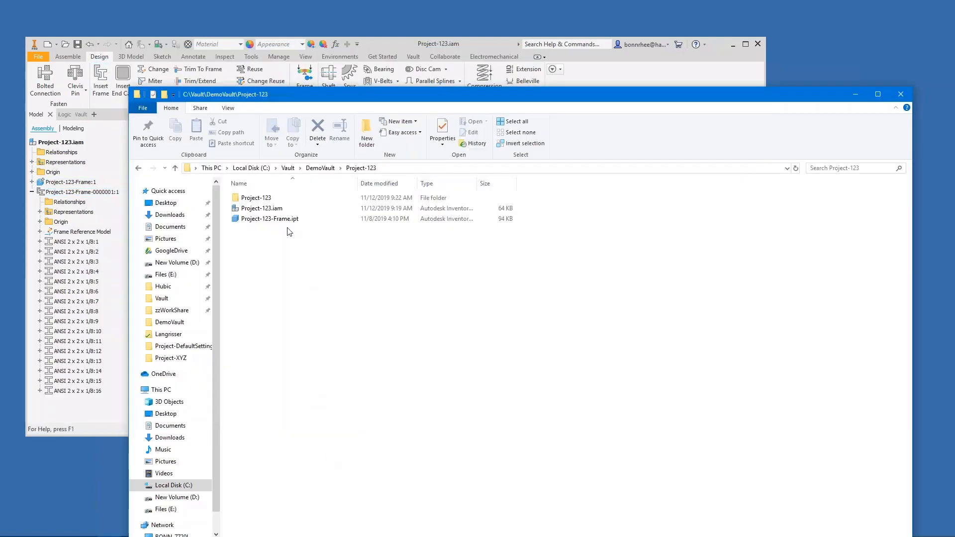
{"action": "left_click", "coordinate": [319, 168]}
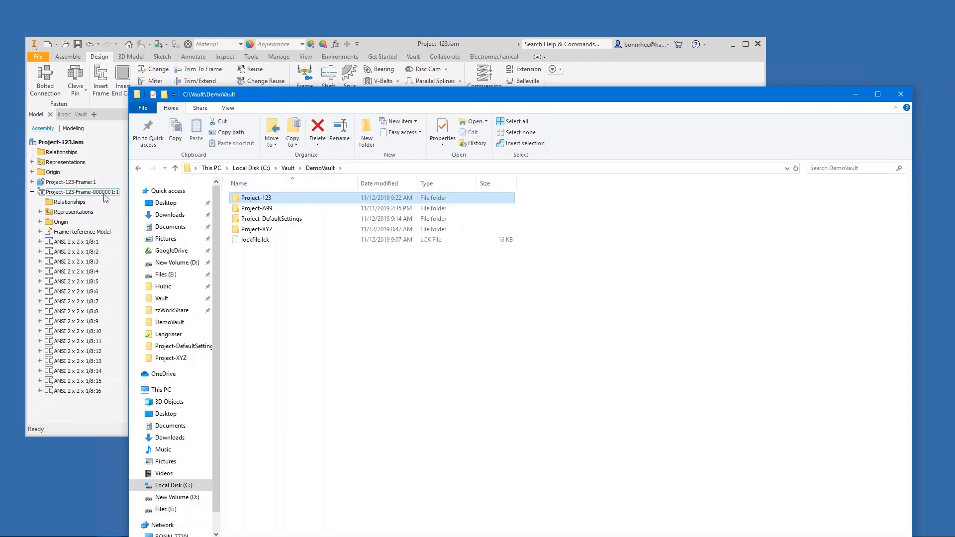
{"action": "double_click", "coordinate": [244, 200]}
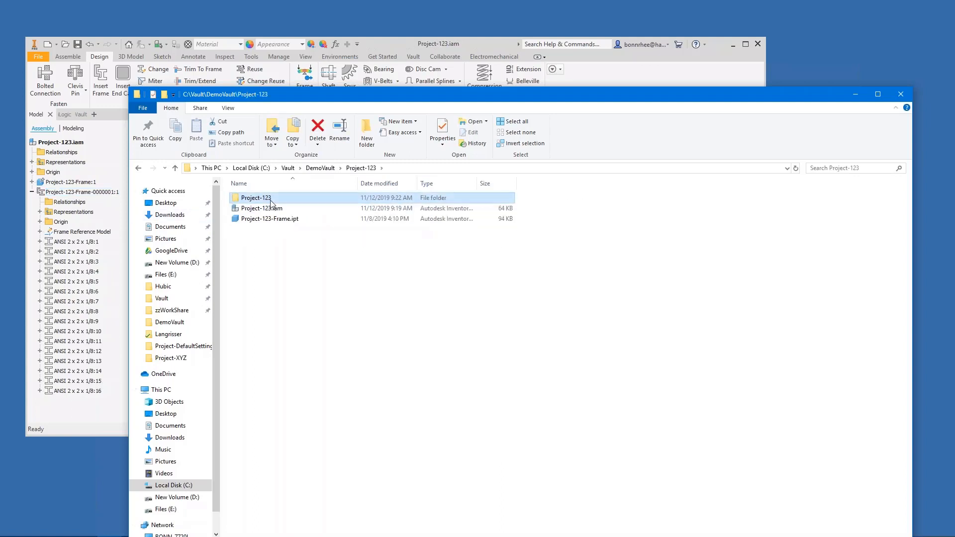
{"action": "double_click", "coordinate": [271, 199]}
{"action": "double_click", "coordinate": [264, 199]}
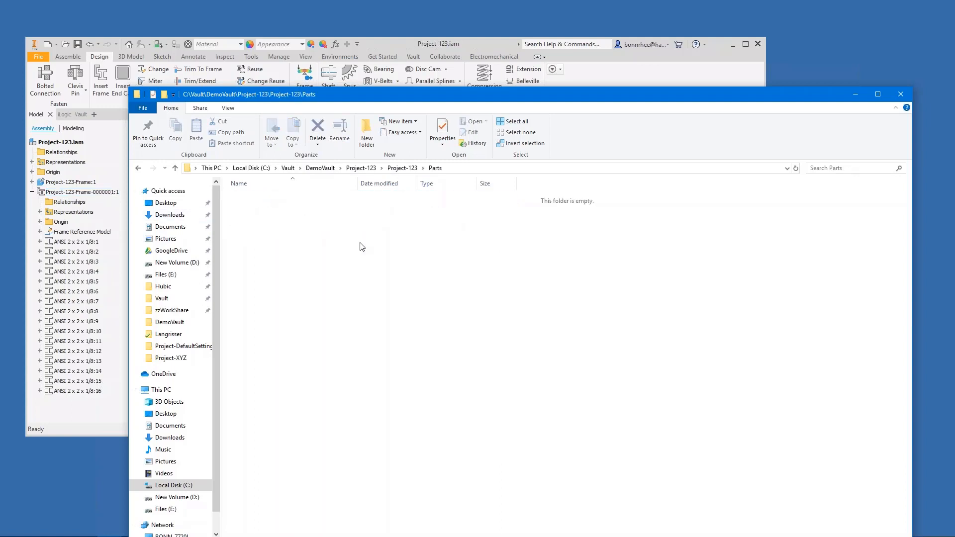
Return to Inventor and save the Project-123 assembly together with its dependent frame, skeleton and member files.
{"action": "left_click", "coordinate": [386, 37]}
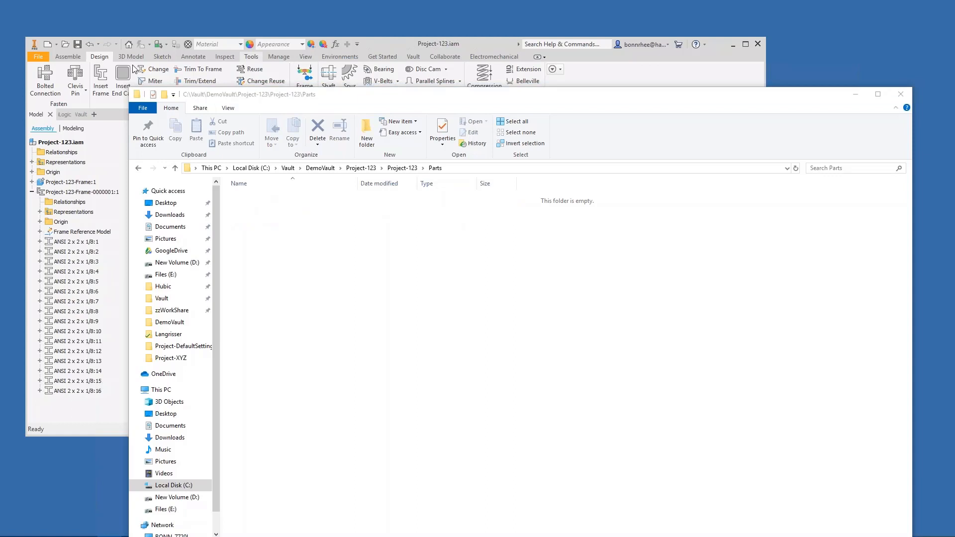
{"action": "left_click", "coordinate": [77, 44]}
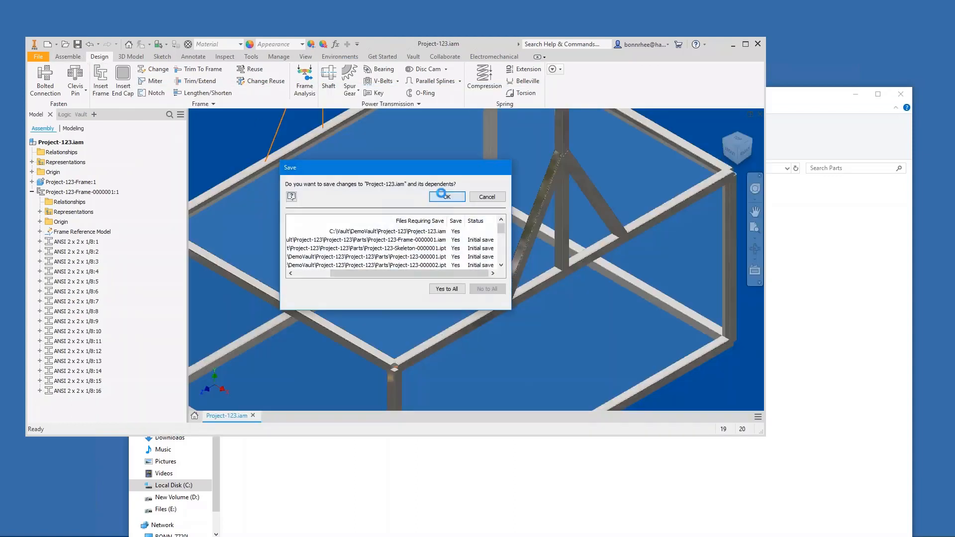
{"action": "key", "text": "Return"}
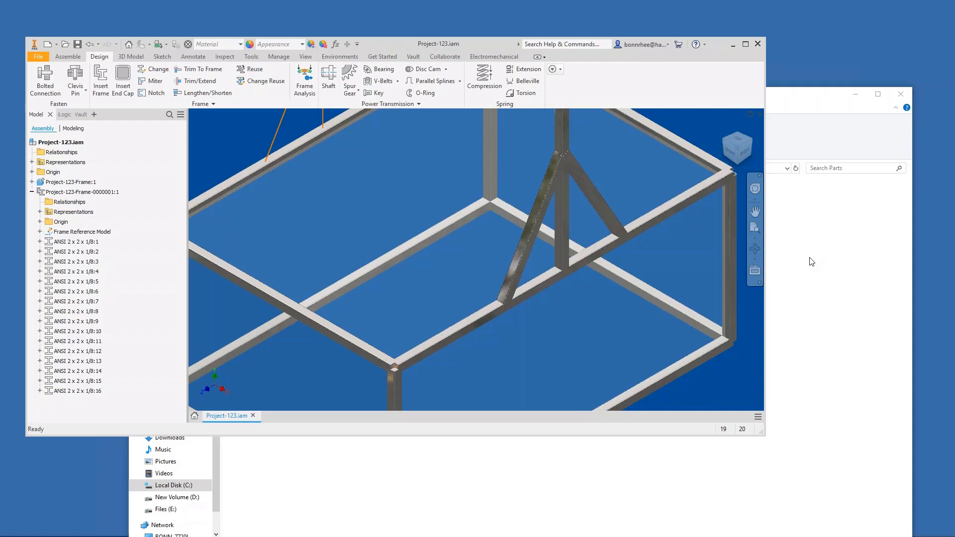
Check the saved file names in the Parts folder in File Explorer against the Inventor assembly, and return to Inventor.
{"action": "left_click", "coordinate": [812, 261]}
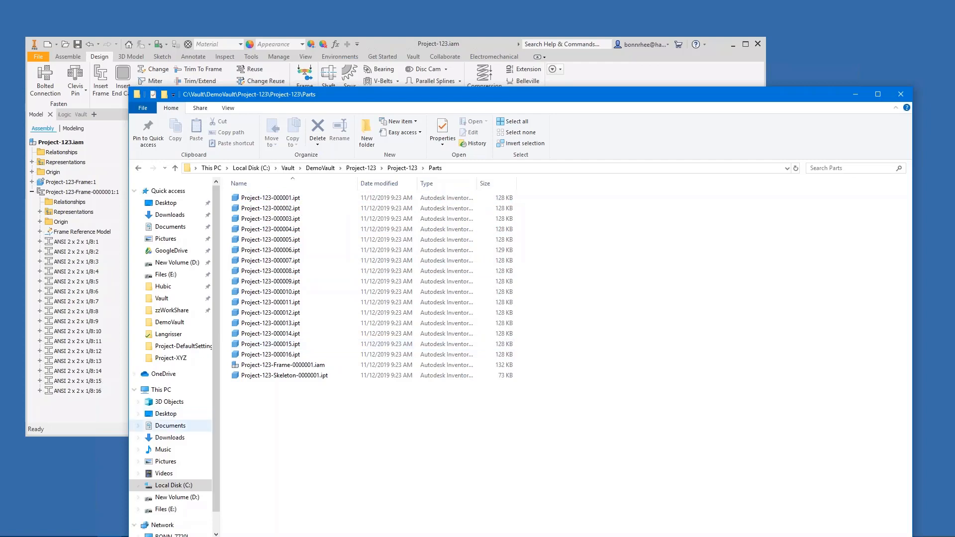
{"action": "left_click", "coordinate": [99, 417]}
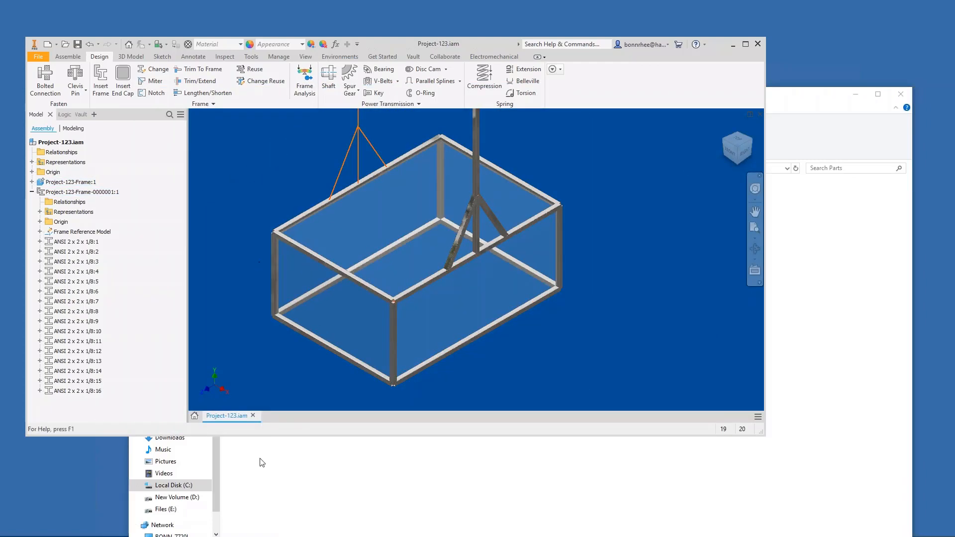
{"action": "left_click", "coordinate": [266, 491]}
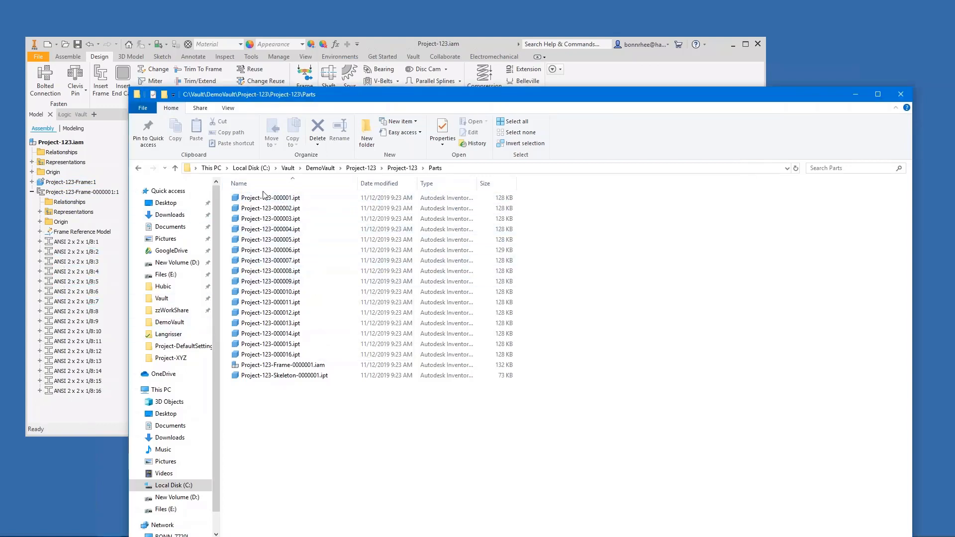
{"action": "left_click", "coordinate": [433, 48]}
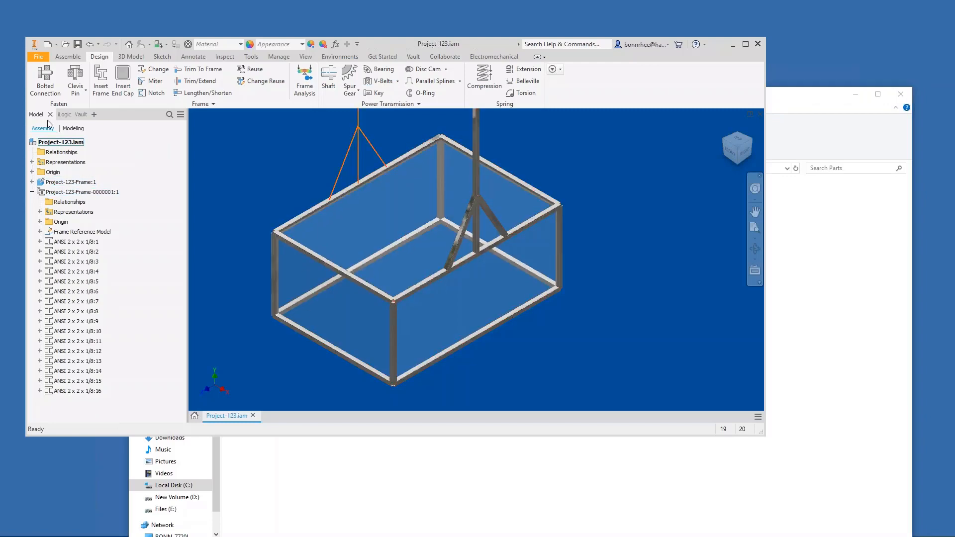
Insert 2 x 2 x 1/8 square tube members on the rear hanger's upright and two diagonal braces, accepting the default file names.
{"action": "left_click", "coordinate": [101, 80]}
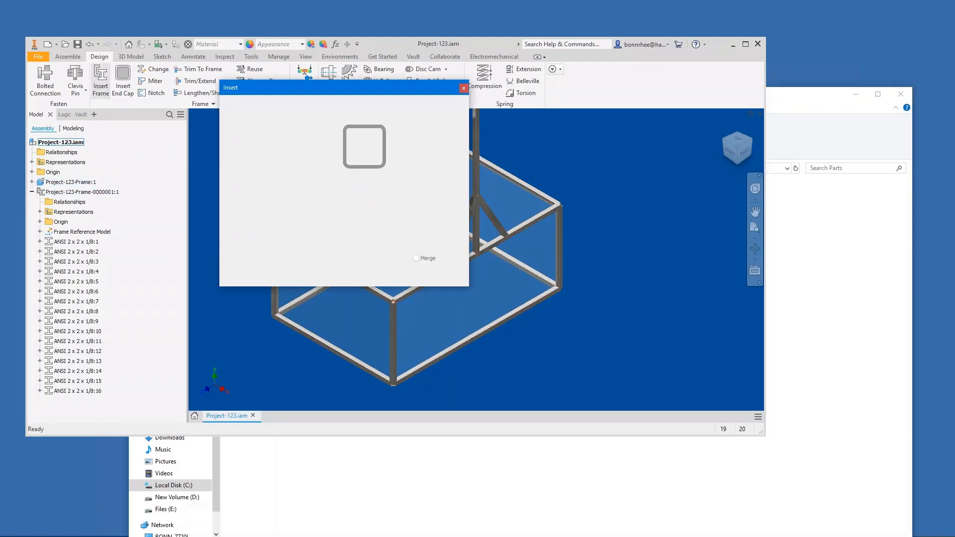
{"action": "scroll", "coordinate": [578, 291], "scroll_direction": "down", "scroll_amount": 3}
{"action": "middle_click_drag", "start_coordinate": [491, 235], "coordinate": [596, 276]}
{"action": "scroll", "coordinate": [596, 276], "scroll_direction": "up", "scroll_amount": 4}
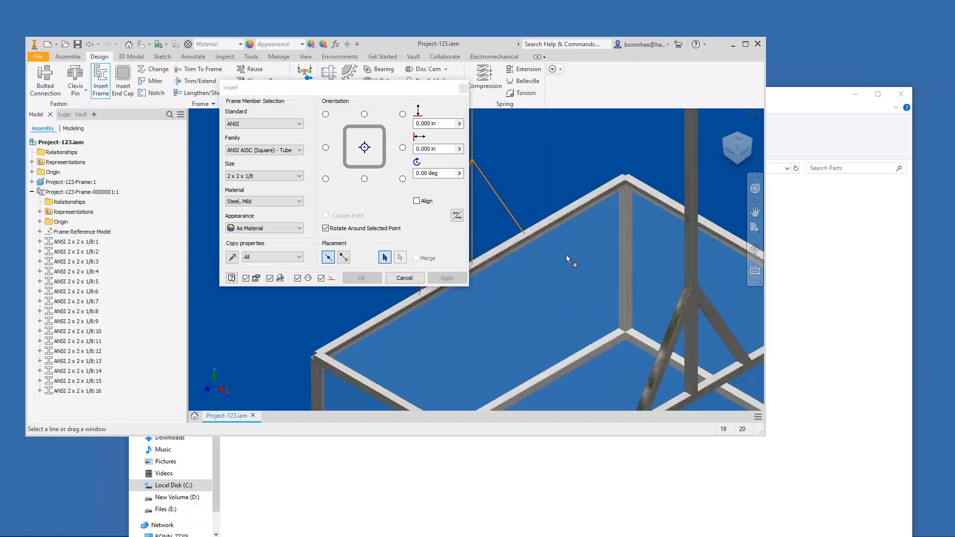
{"action": "scroll", "coordinate": [662, 231], "scroll_direction": "down", "scroll_amount": 2}
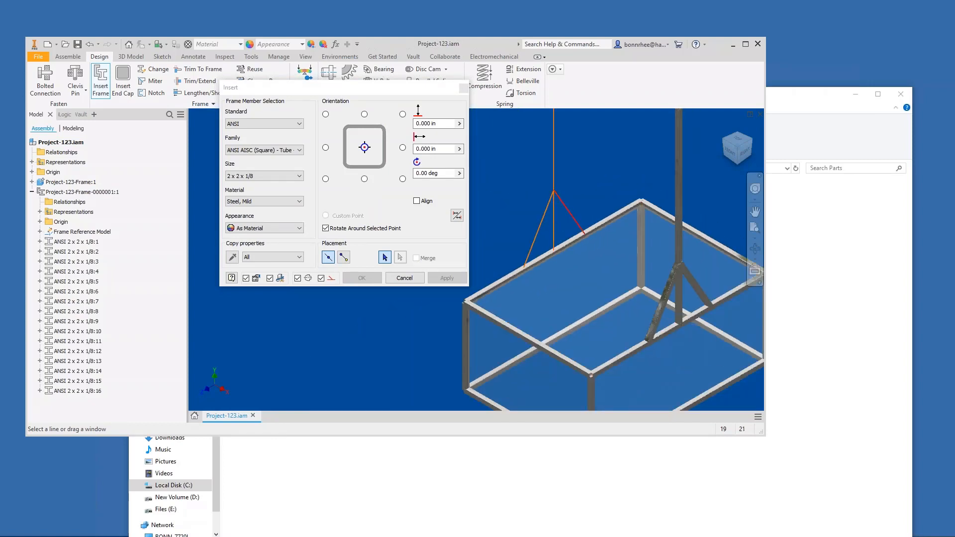
{"action": "left_click", "coordinate": [554, 222]}
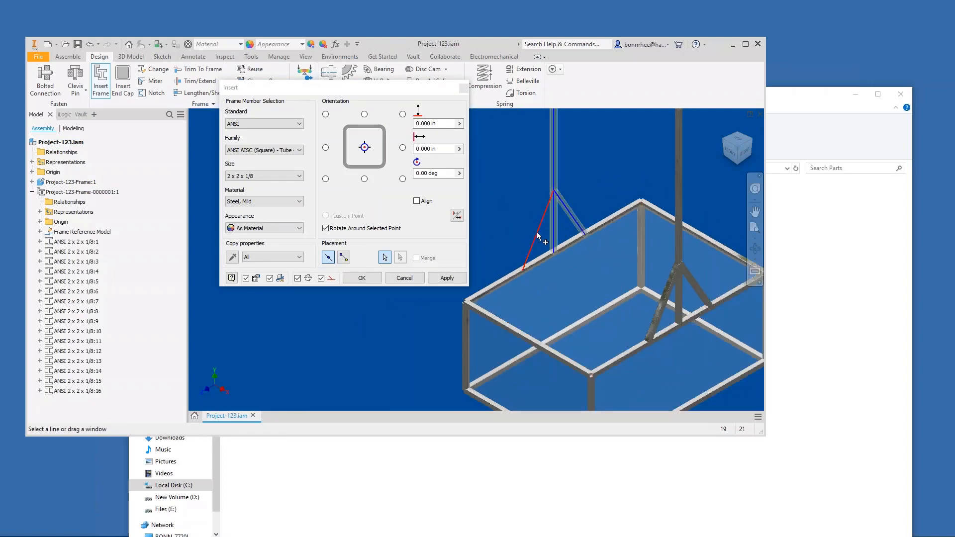
{"action": "left_click", "coordinate": [536, 232]}
{"action": "left_click", "coordinate": [365, 280]}
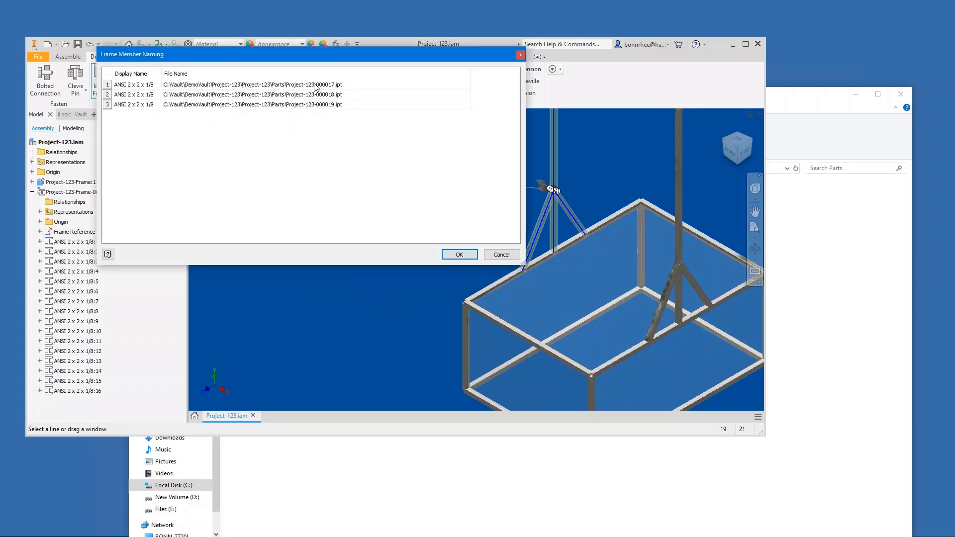
{"action": "left_click", "coordinate": [459, 255]}
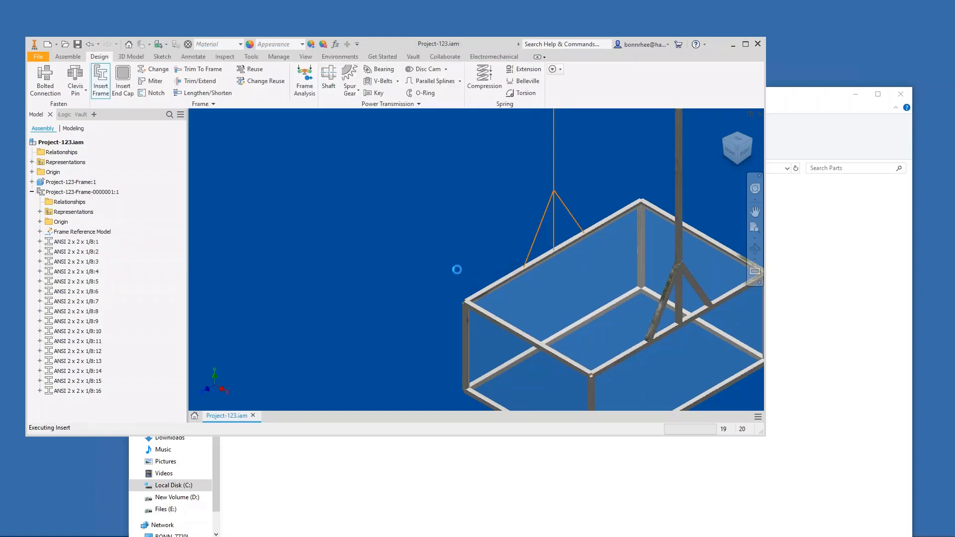
{"action": "scroll", "coordinate": [326, 246], "scroll_direction": "down", "scroll_amount": 1}
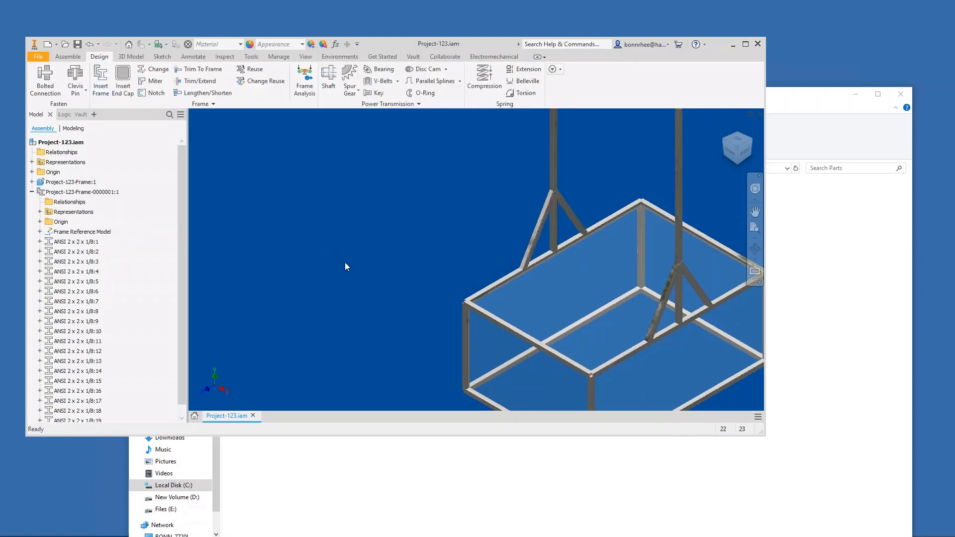
{"action": "middle_click_drag", "start_coordinate": [426, 297], "coordinate": [366, 259]}
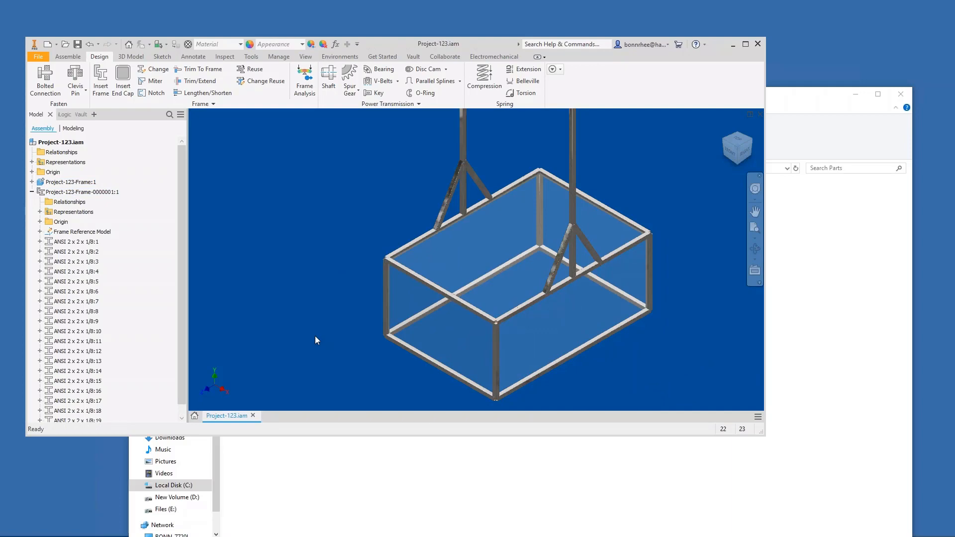
Switch to File Explorer and compare the part names in Project-123's Parts folder with those in Project-DefaultSettings' ProjectDefaultFrame\Frame folder.
{"action": "left_click", "coordinate": [404, 493]}
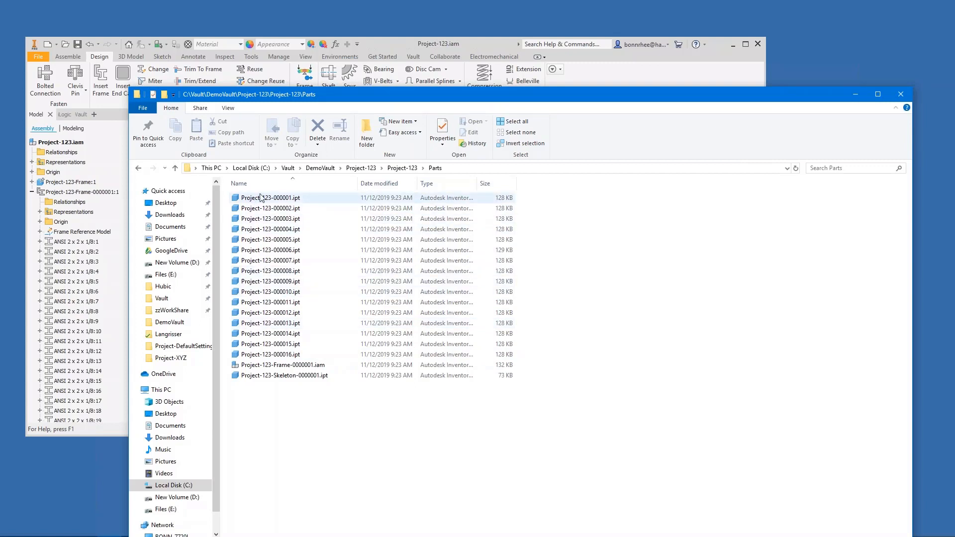
{"action": "mouse_move", "coordinate": [289, 208]}
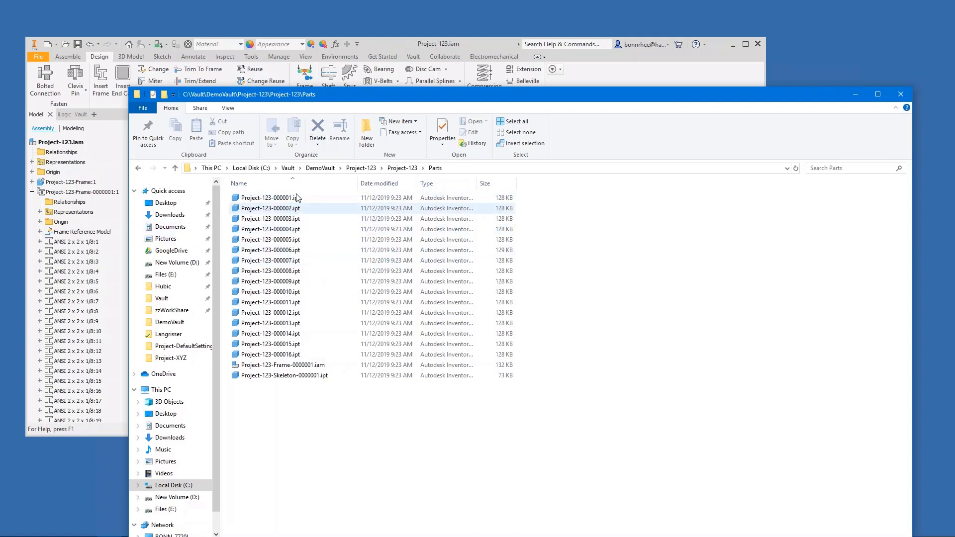
{"action": "left_click", "coordinate": [321, 168]}
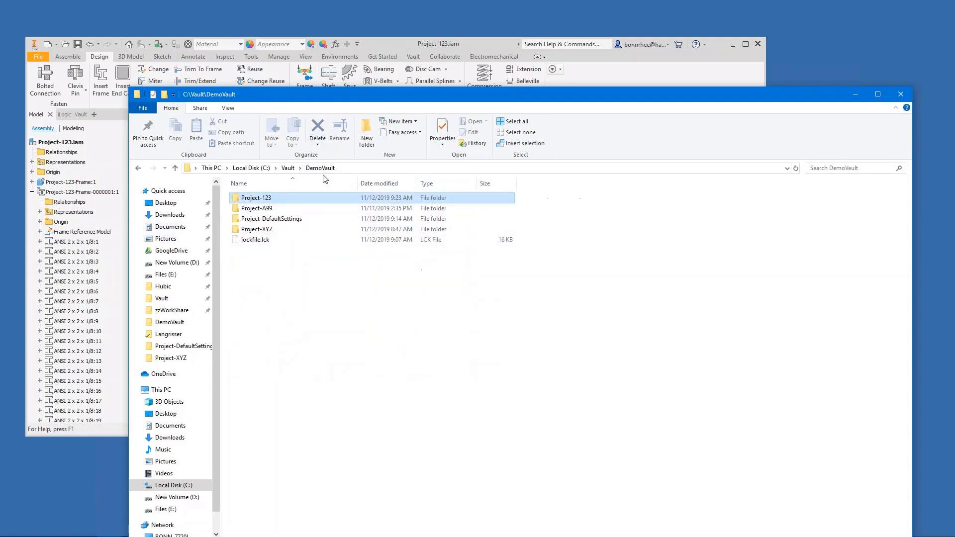
{"action": "double_click", "coordinate": [271, 219]}
{"action": "double_click", "coordinate": [284, 202]}
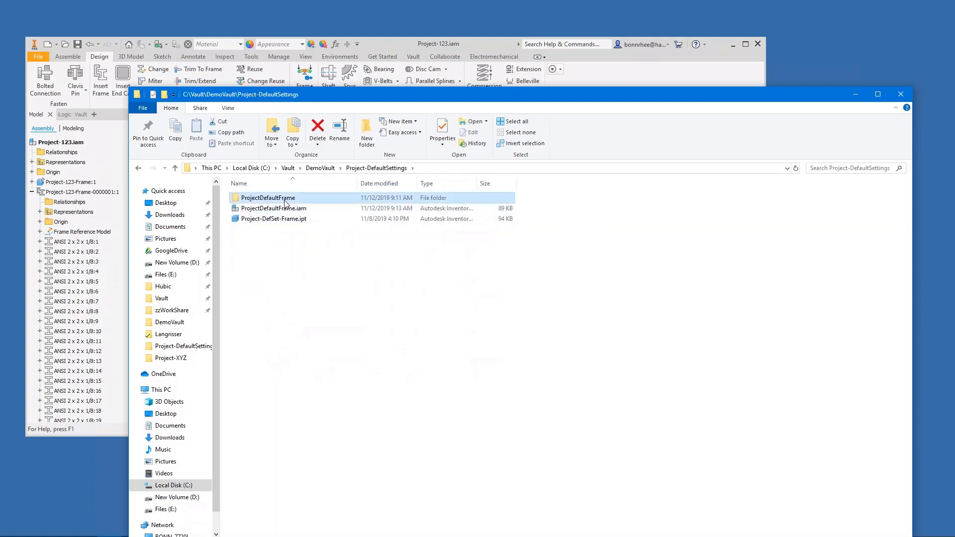
{"action": "double_click", "coordinate": [250, 199]}
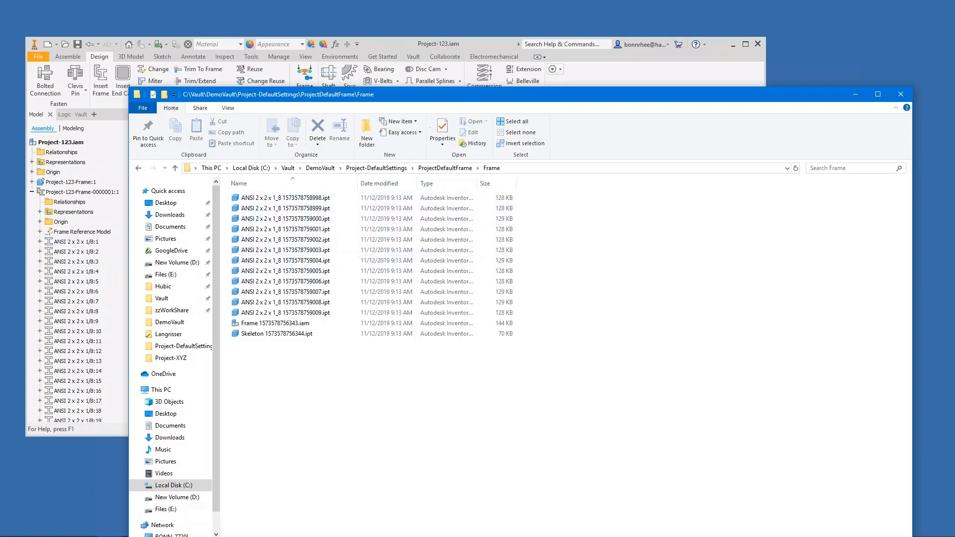
Return to Inventor and save the Project-123 assembly with its frame, skeleton and newly added member files.
{"action": "left_click", "coordinate": [432, 51]}
{"action": "left_click", "coordinate": [78, 44]}
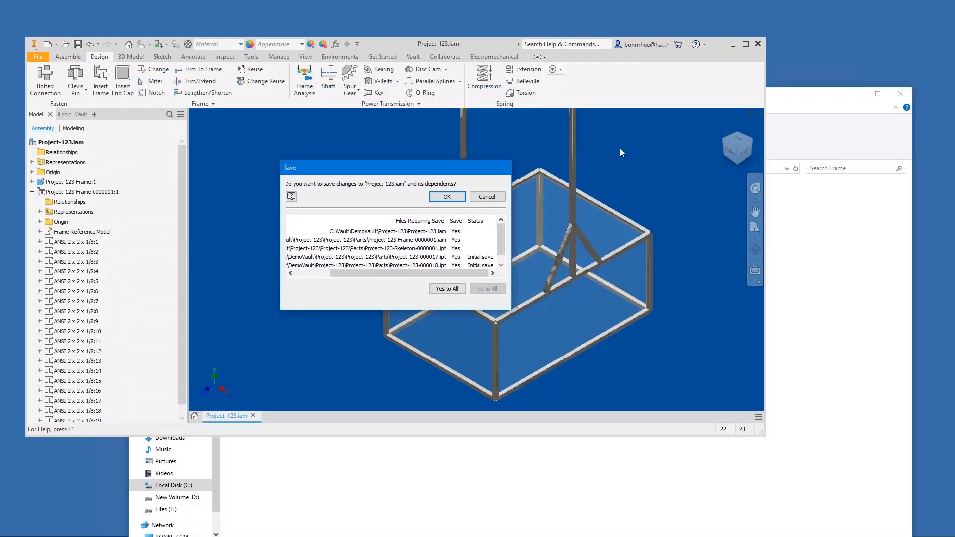
{"action": "left_click", "coordinate": [433, 198]}
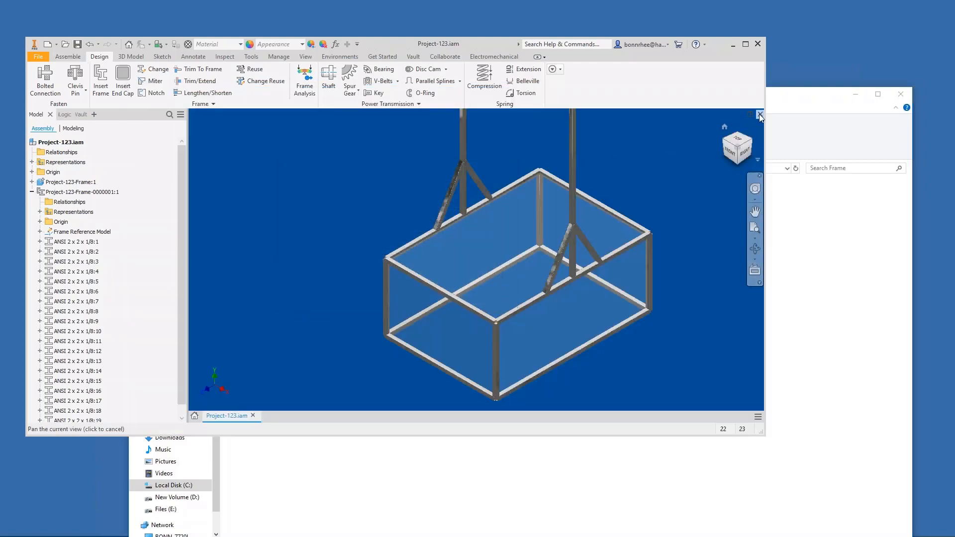
Toggle 'Overwrite current file for size change' on and back off in the Frame Generator file naming defaults.
{"action": "left_click", "coordinate": [252, 56]}
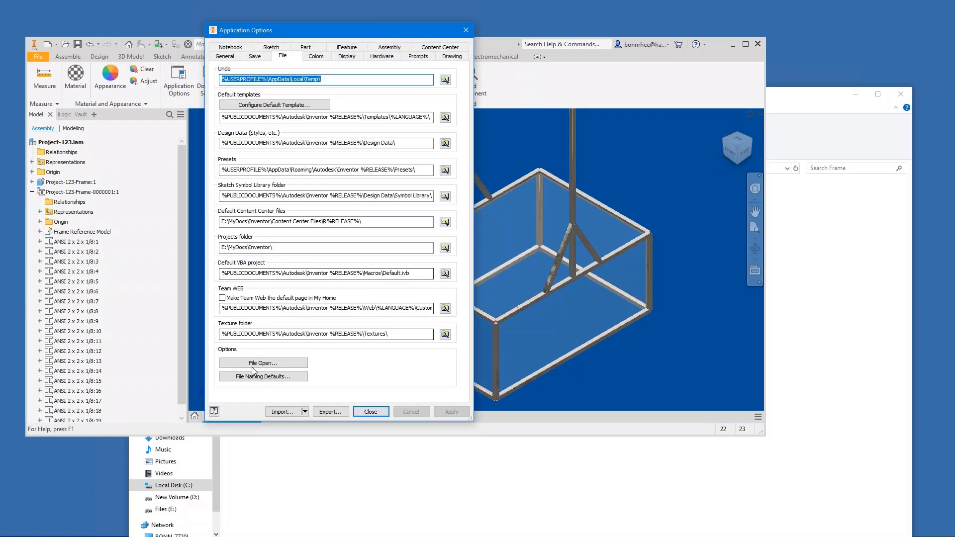
{"action": "left_click", "coordinate": [252, 376]}
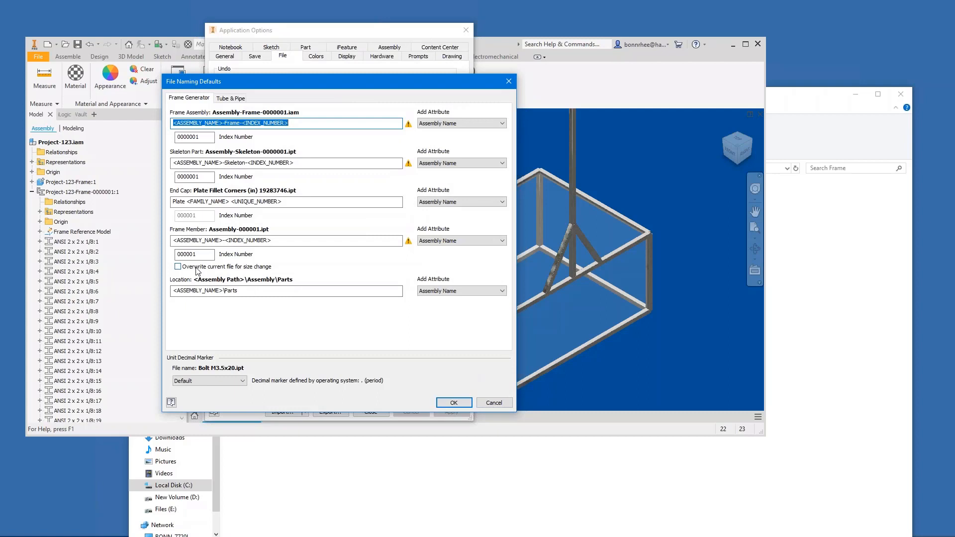
{"action": "left_click", "coordinate": [238, 271]}
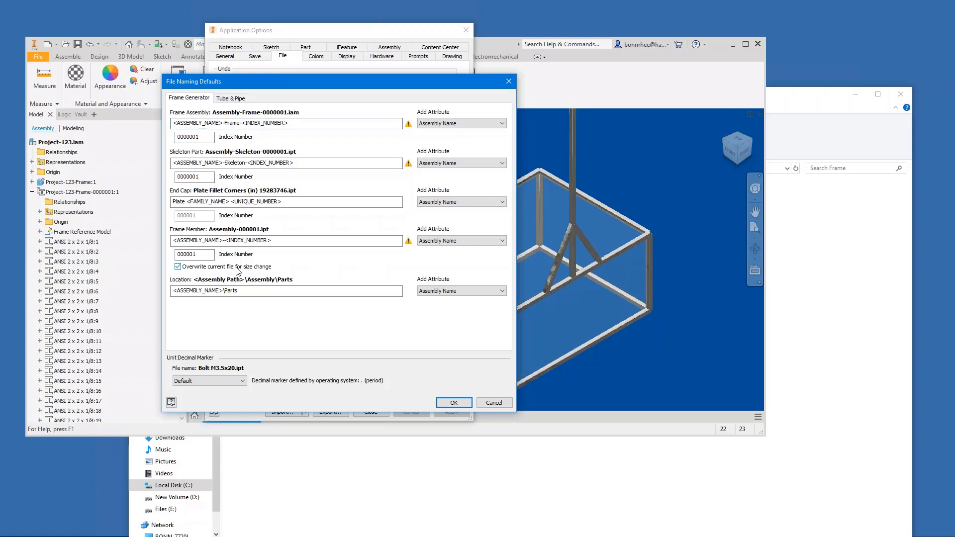
{"action": "left_click", "coordinate": [178, 267]}
{"action": "left_click", "coordinate": [453, 402]}
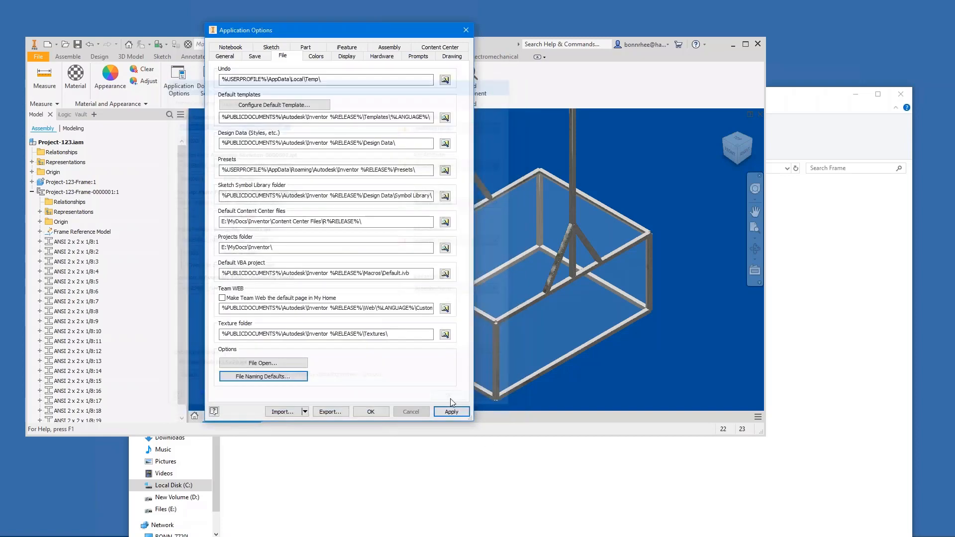
{"action": "left_click", "coordinate": [379, 413]}
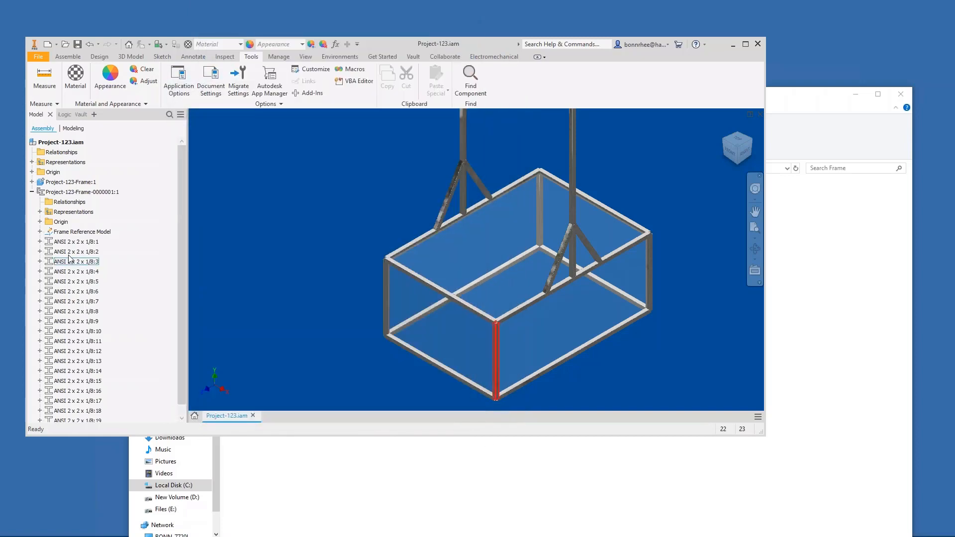
Change the first frame member's size to 3 x 3 x 1/8, agreeing to a replacement file and accepting its default name.
{"action": "left_click", "coordinate": [92, 243]}
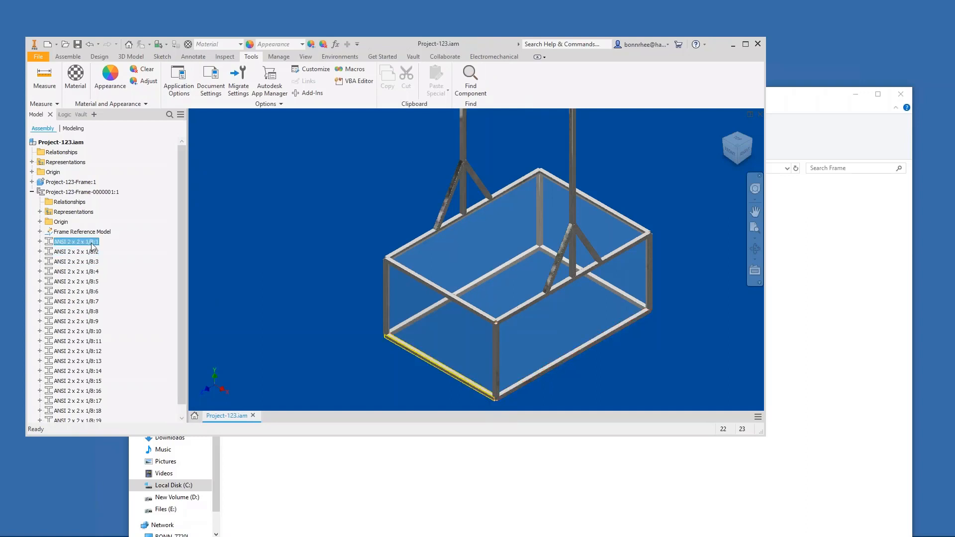
{"action": "right_click", "coordinate": [91, 244]}
{"action": "left_click", "coordinate": [112, 252]}
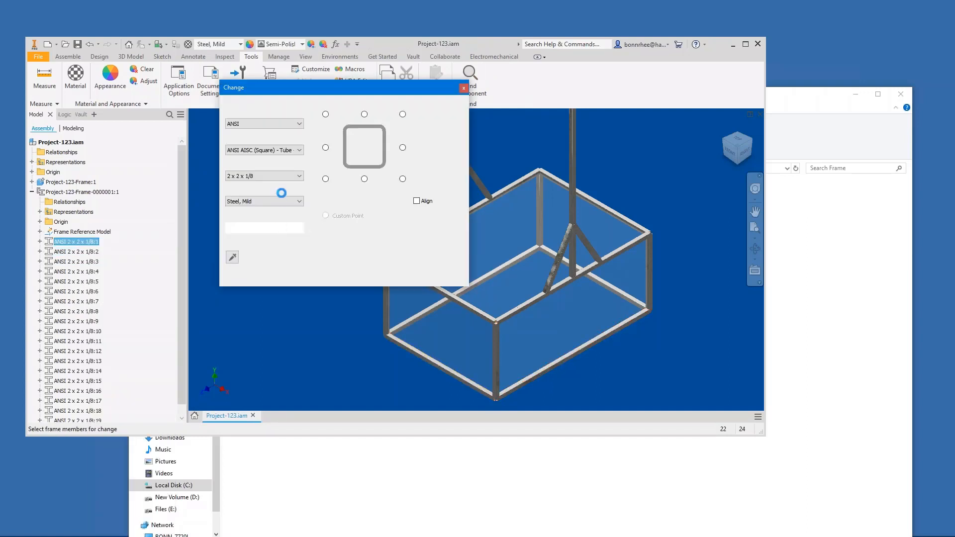
{"action": "left_click", "coordinate": [298, 177]}
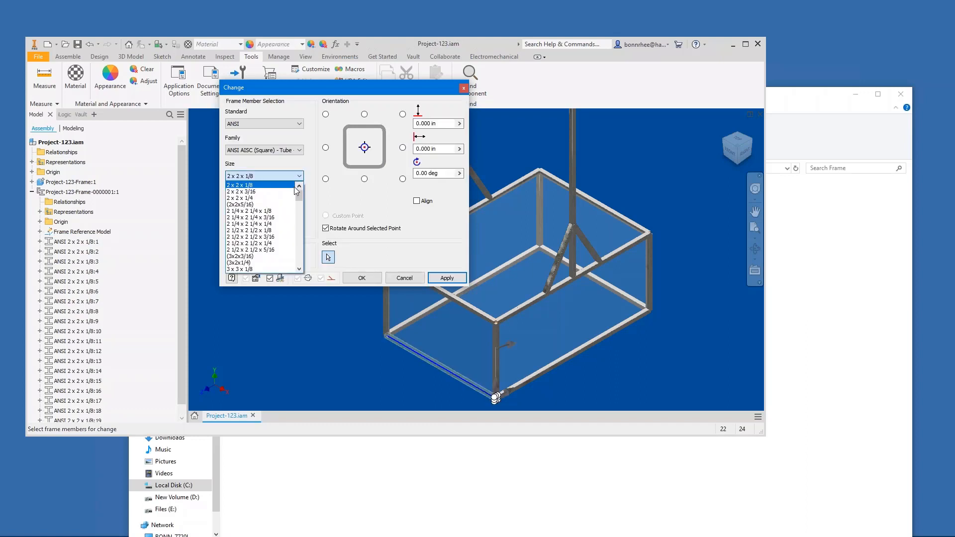
{"action": "left_click", "coordinate": [243, 269]}
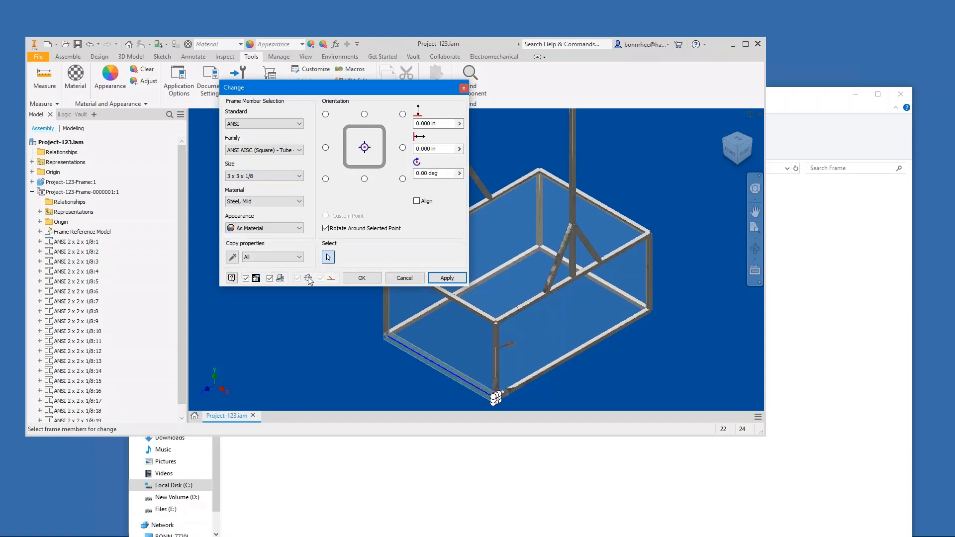
{"action": "left_click", "coordinate": [360, 279]}
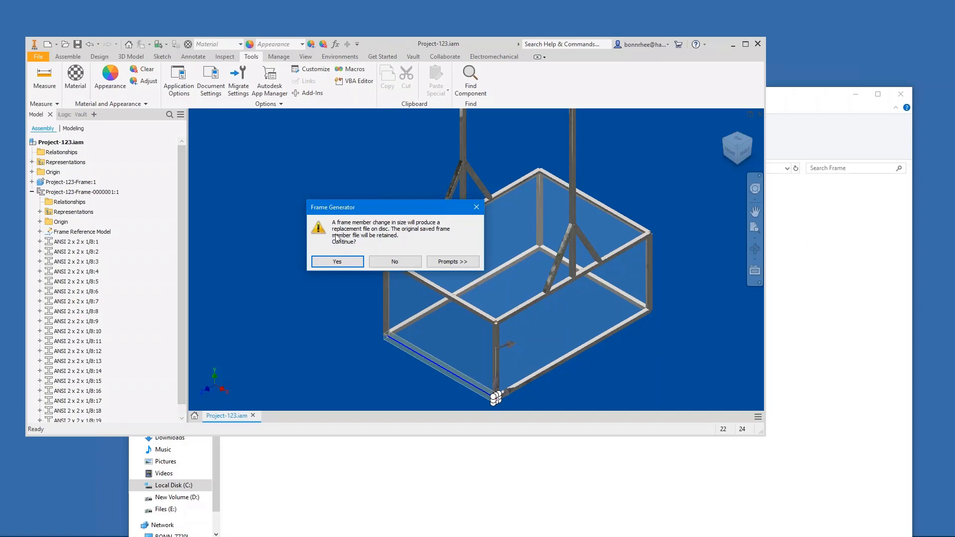
{"action": "left_click", "coordinate": [337, 262]}
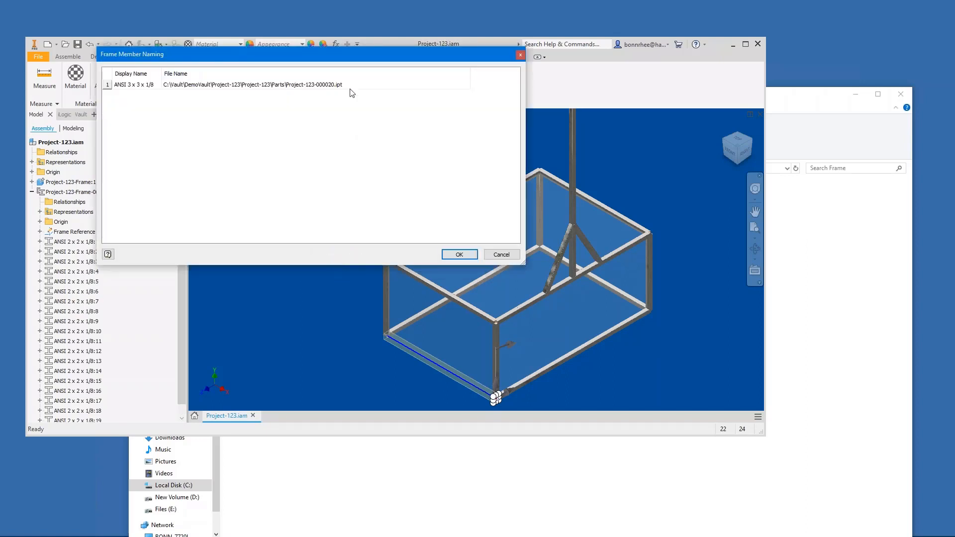
{"action": "left_click", "coordinate": [445, 255]}
Switch to File Explorer and check the nested Project-123\Parts folder for the resized member's replacement file.
{"action": "left_click", "coordinate": [373, 465]}
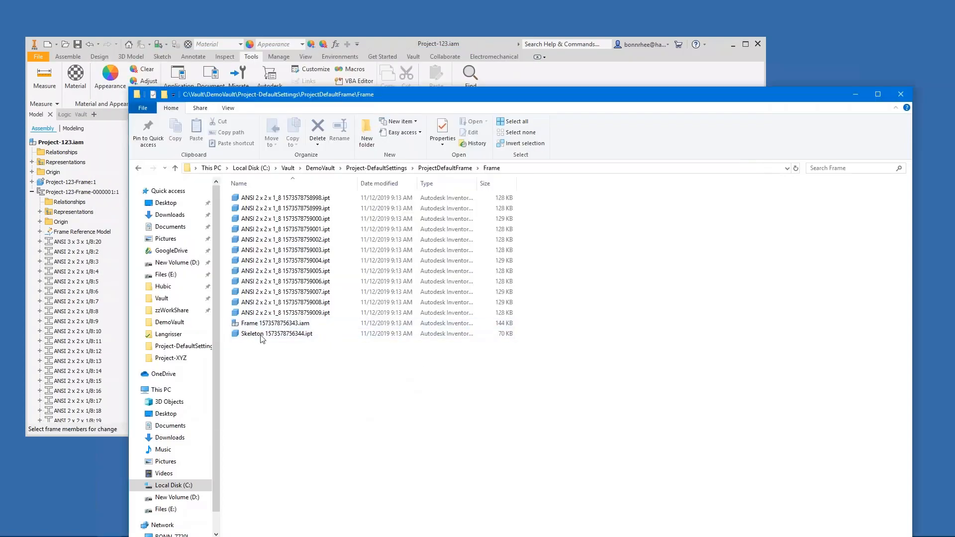
{"action": "left_click", "coordinate": [321, 168]}
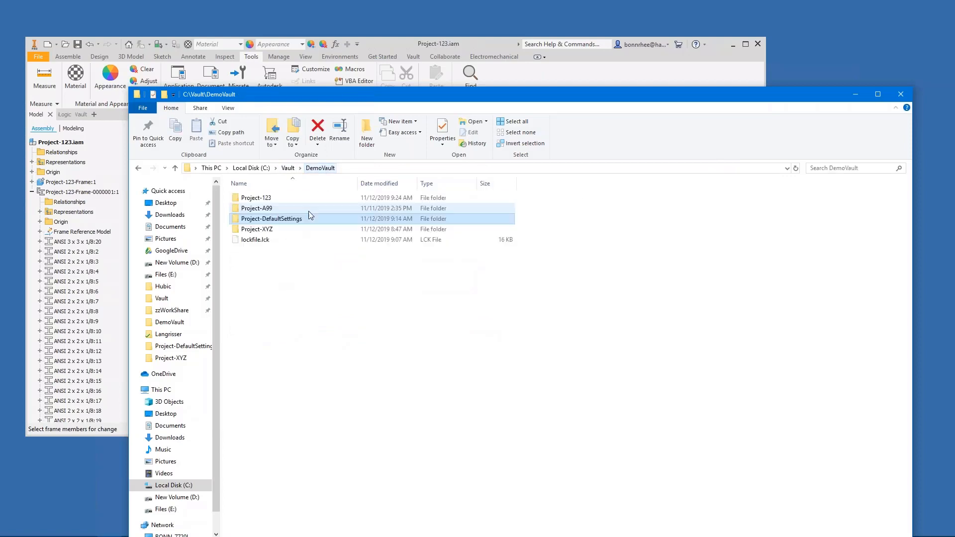
{"action": "double_click", "coordinate": [265, 198]}
{"action": "double_click", "coordinate": [268, 208]}
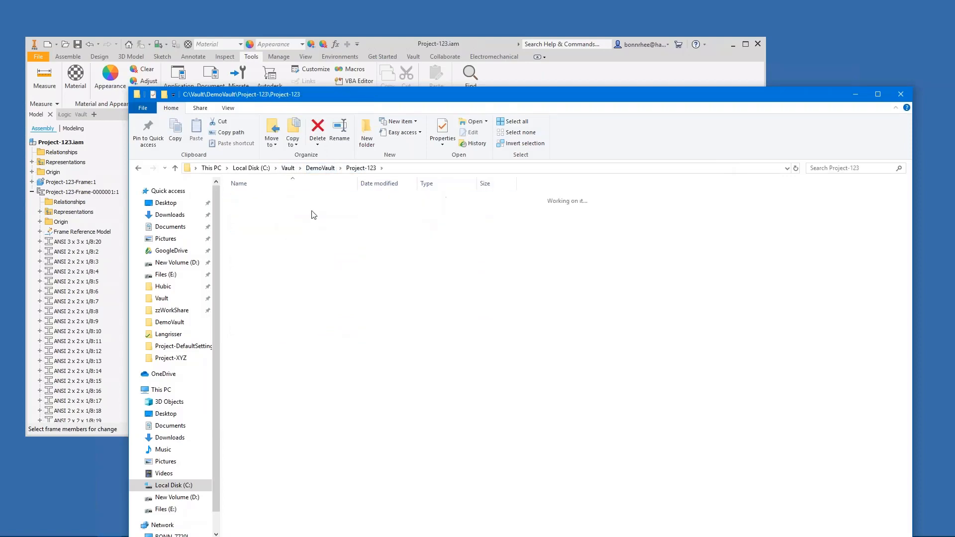
{"action": "double_click", "coordinate": [256, 199]}
{"action": "left_click", "coordinate": [281, 407]}
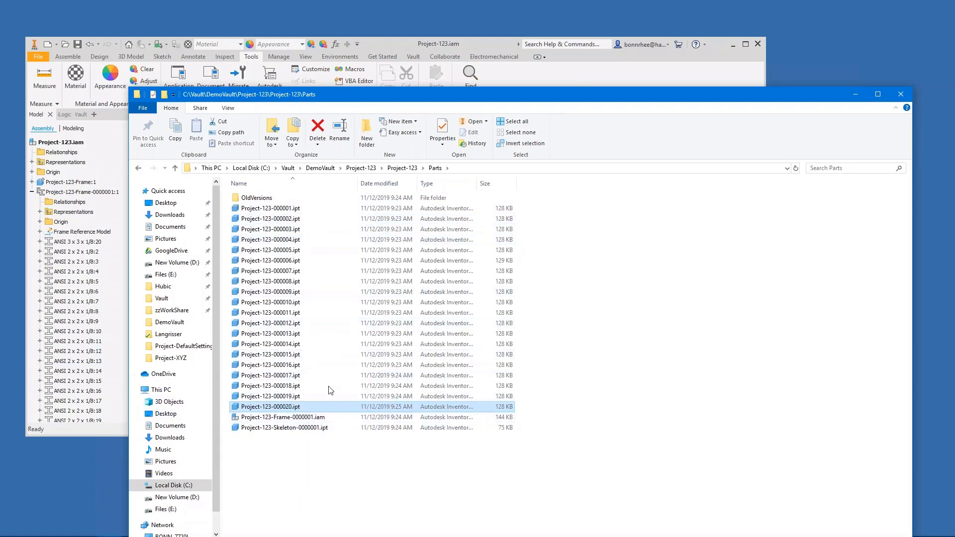
{"action": "mouse_move", "coordinate": [272, 377]}
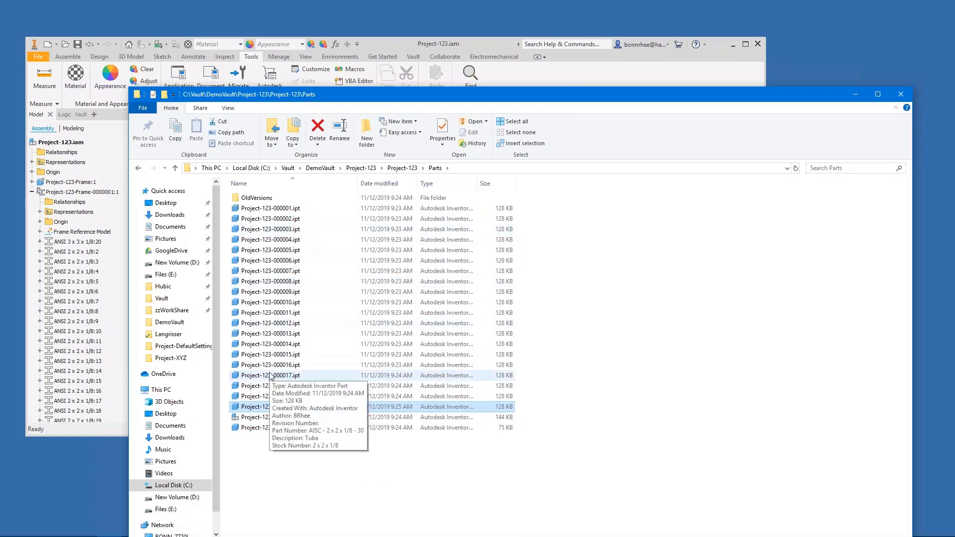
Return to Inventor and close the Project-123 assembly, saving it and its dependent files.
{"action": "left_click", "coordinate": [550, 80]}
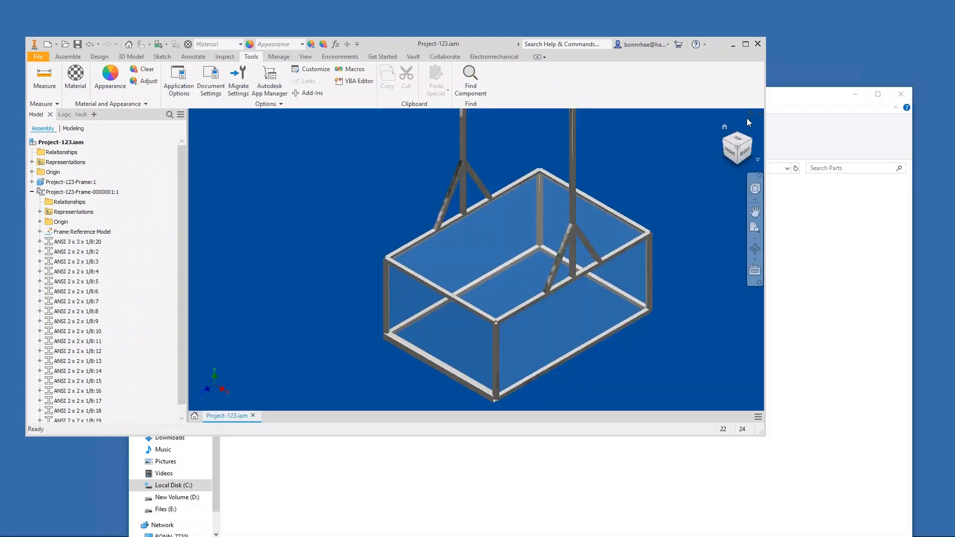
{"action": "left_click", "coordinate": [760, 114]}
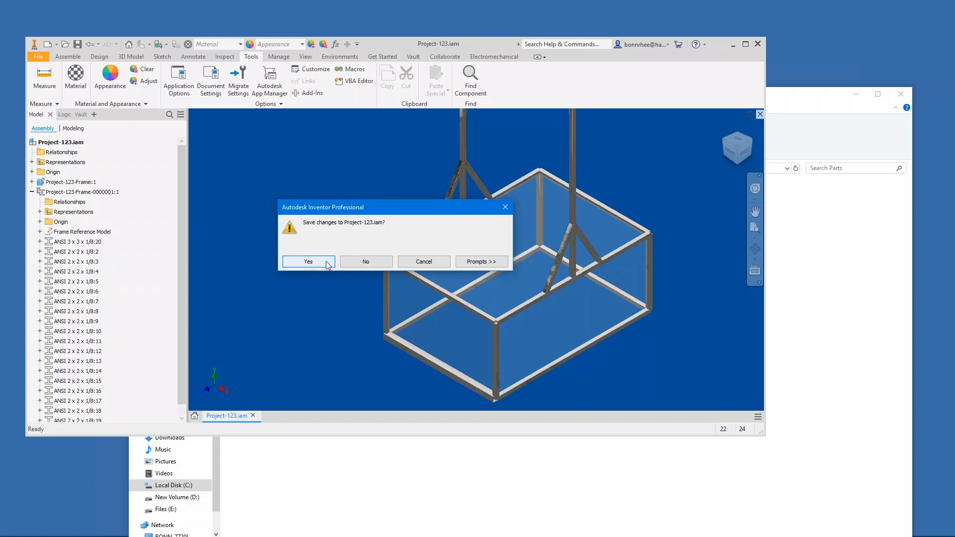
{"action": "left_click", "coordinate": [328, 264]}
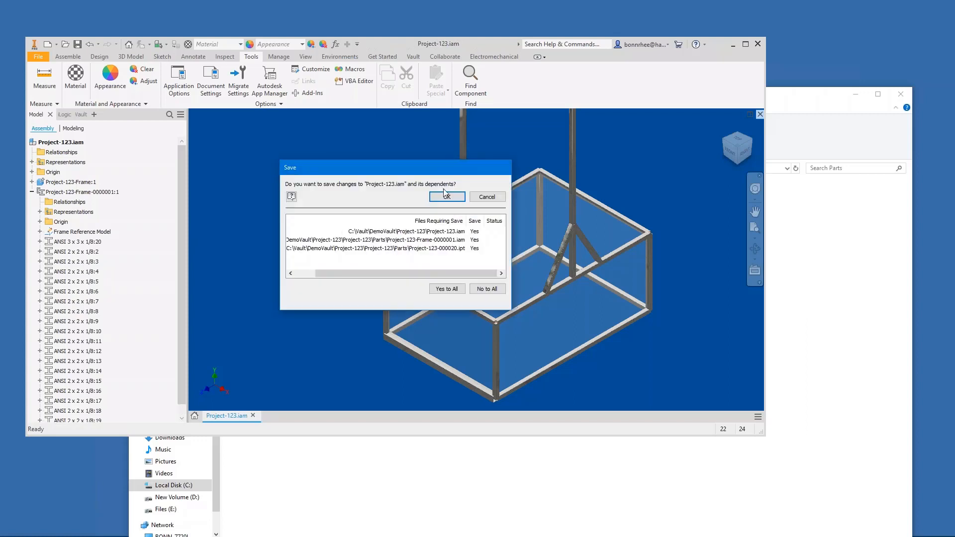
{"action": "key", "text": "Return"}
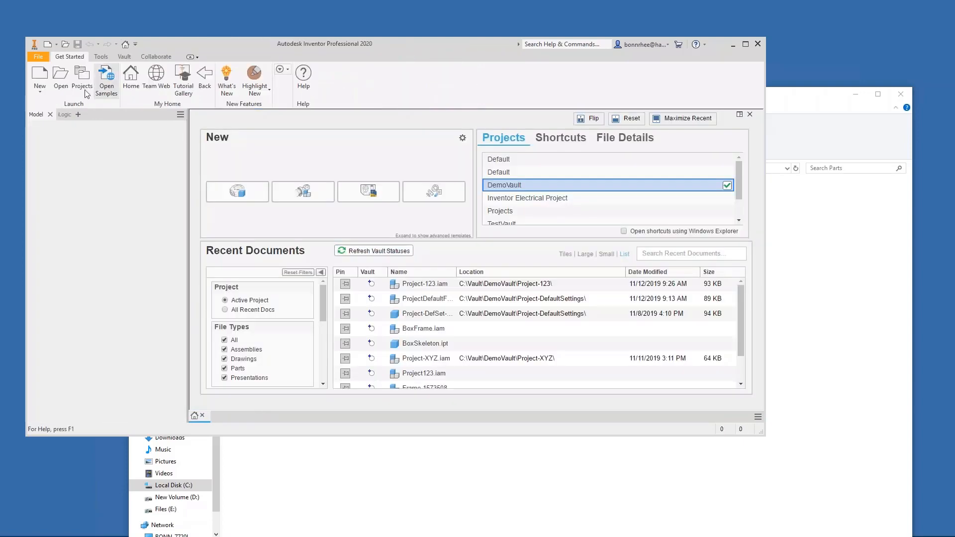
Open ProjectDefaultFrame.iam from the workspace's Project-DefaultSettings folder.
{"action": "key", "text": "ctrl+o"}
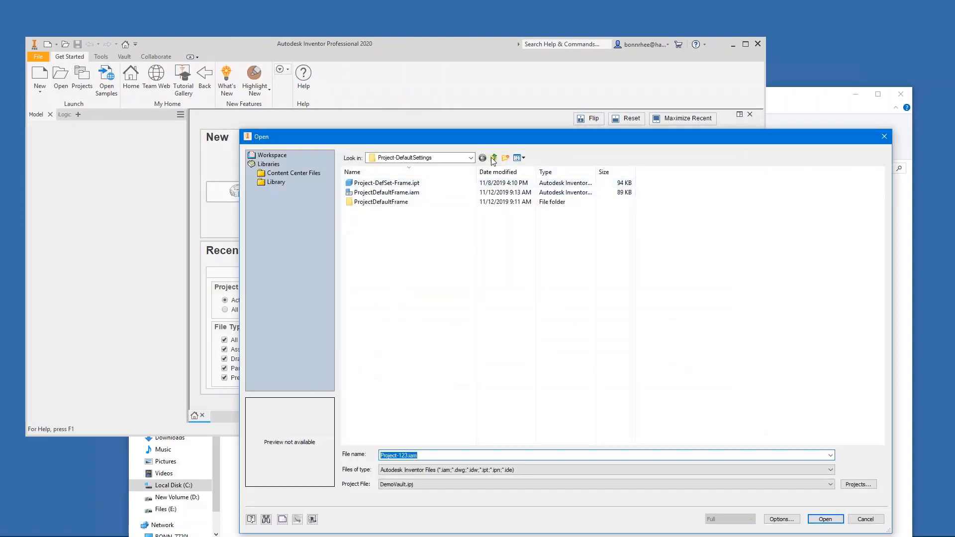
{"action": "left_click", "coordinate": [271, 155]}
{"action": "double_click", "coordinate": [394, 202]}
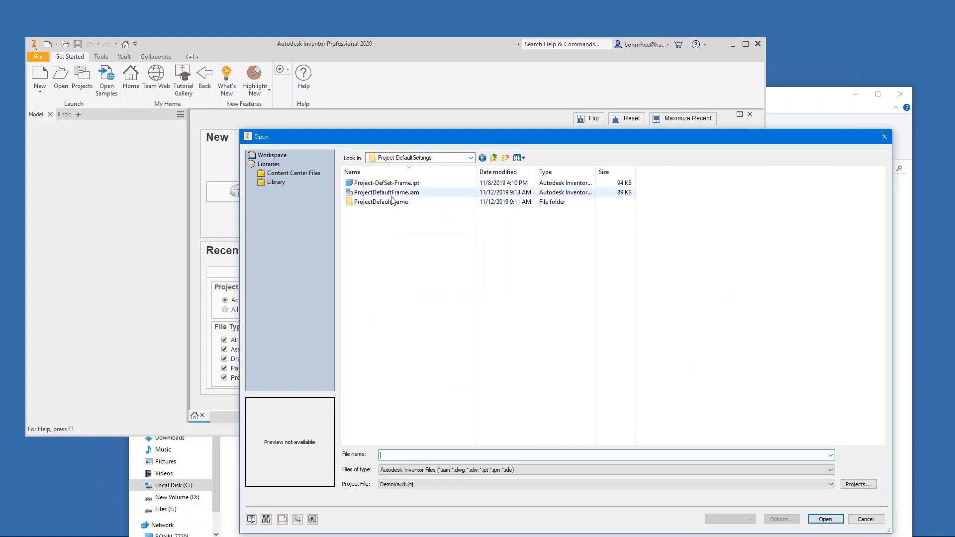
{"action": "double_click", "coordinate": [391, 193]}
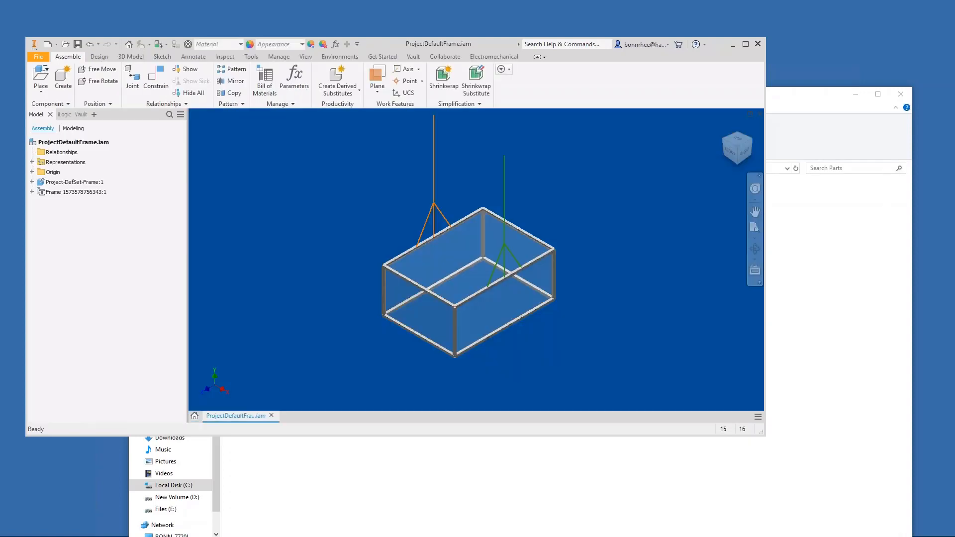
Enable 'Overwrite current file for size change' for frame members in the Frame Generator file naming defaults.
{"action": "left_click", "coordinate": [251, 56]}
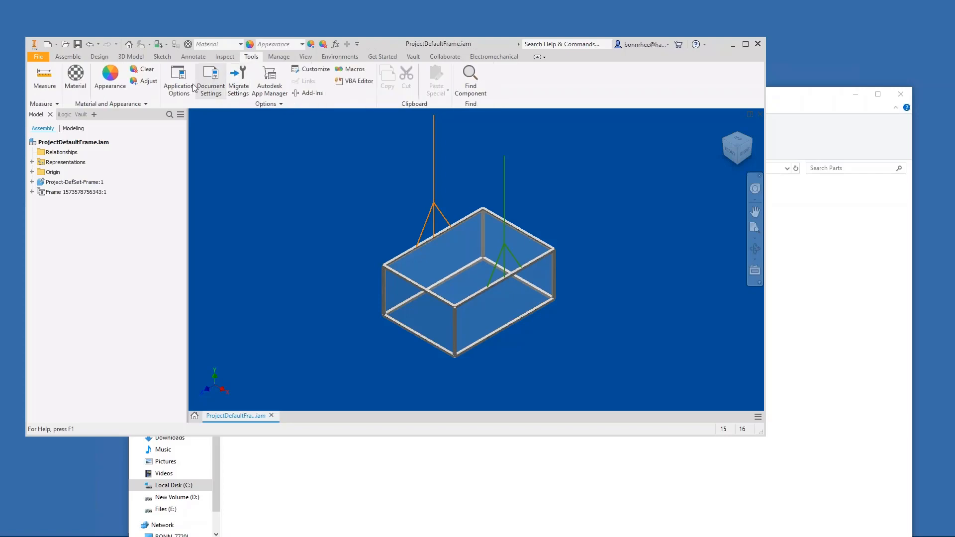
{"action": "left_click", "coordinate": [179, 89]}
{"action": "left_click", "coordinate": [431, 374]}
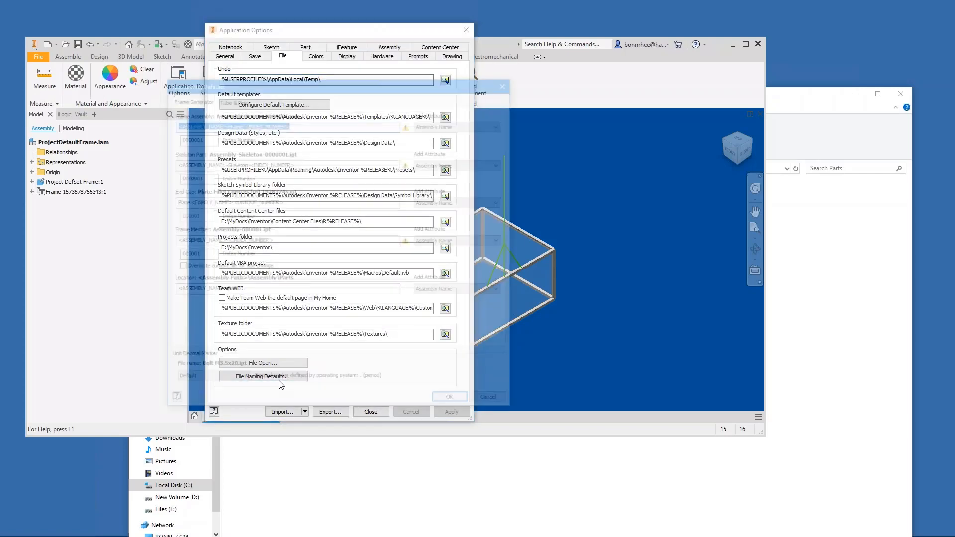
{"action": "left_click", "coordinate": [205, 267]}
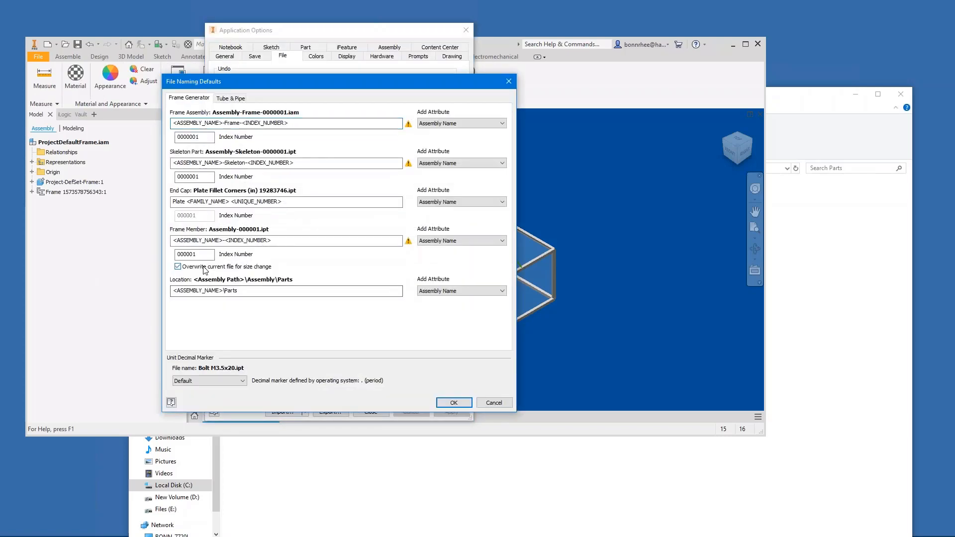
{"action": "left_click", "coordinate": [450, 403]}
{"action": "left_click", "coordinate": [379, 413]}
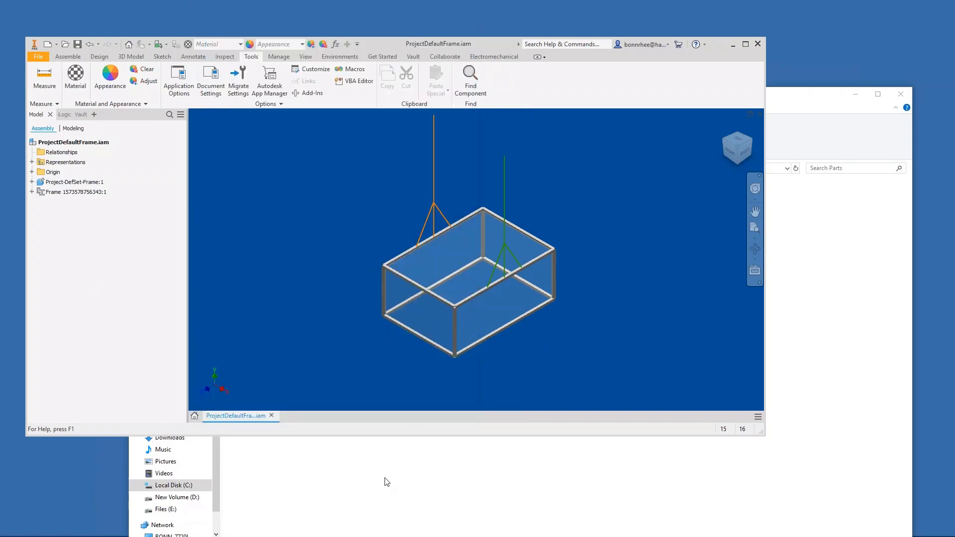
Switch to File Explorer and browse to the DemoVault\Project-DefaultSettings\ProjectDefaultFrame\Frame folder to view its member files.
{"action": "left_click", "coordinate": [387, 482]}
{"action": "left_click", "coordinate": [362, 167]}
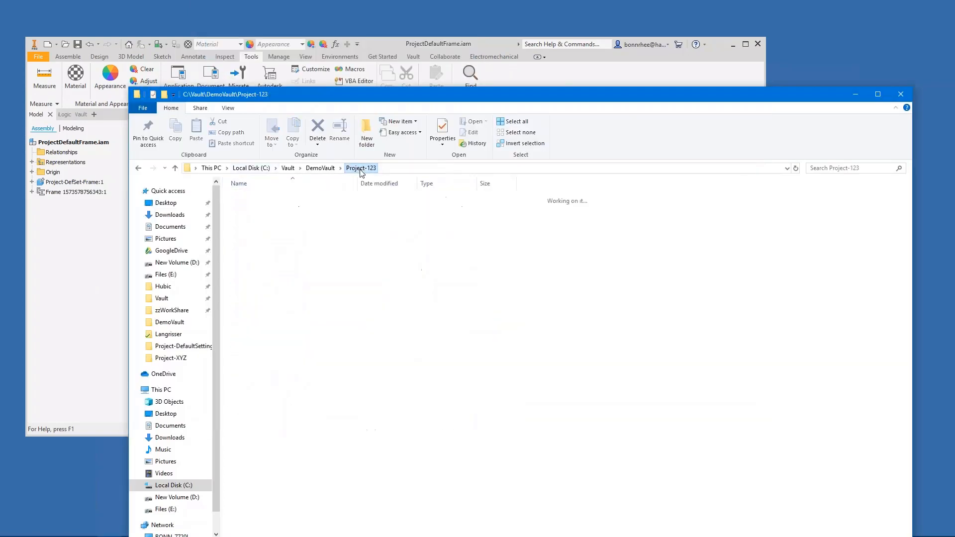
{"action": "left_click", "coordinate": [319, 167]}
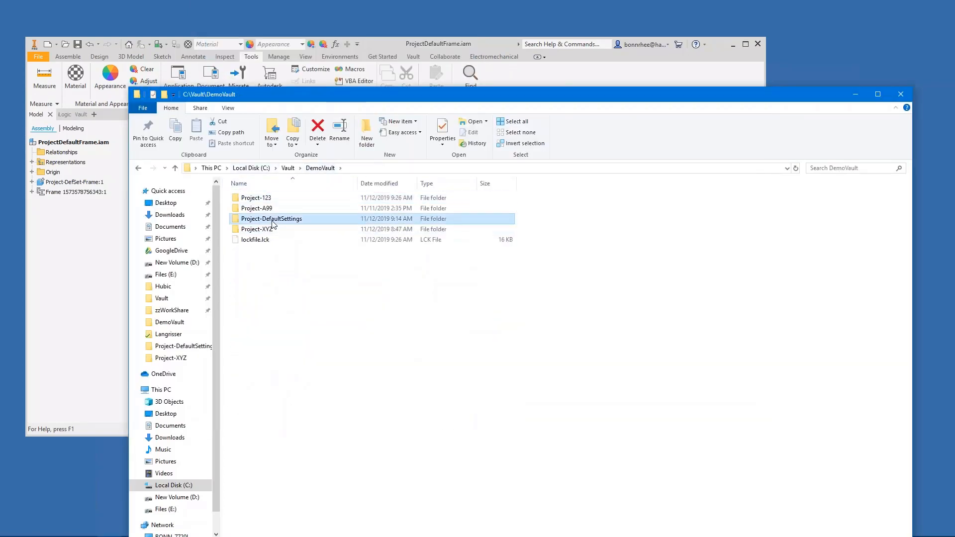
{"action": "double_click", "coordinate": [278, 219]}
{"action": "double_click", "coordinate": [268, 198]}
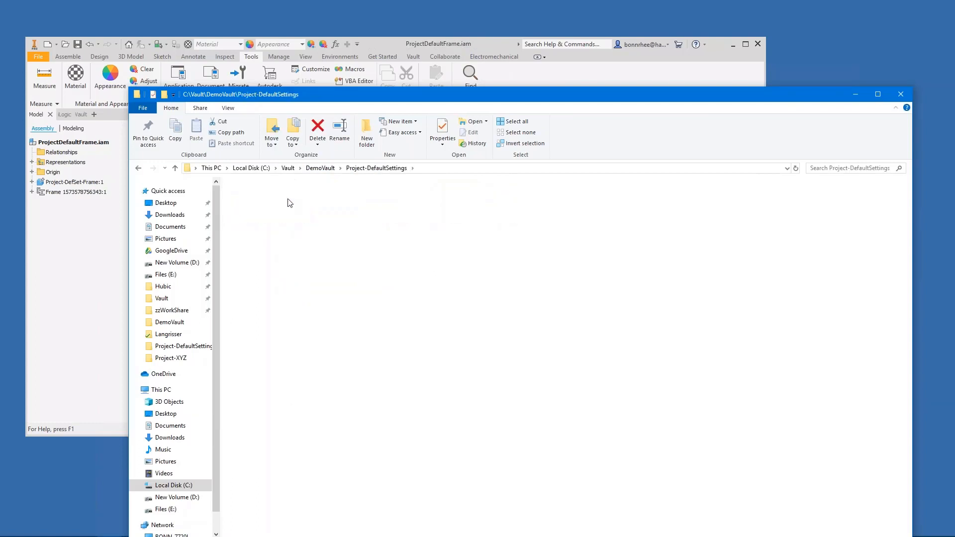
{"action": "double_click", "coordinate": [253, 199]}
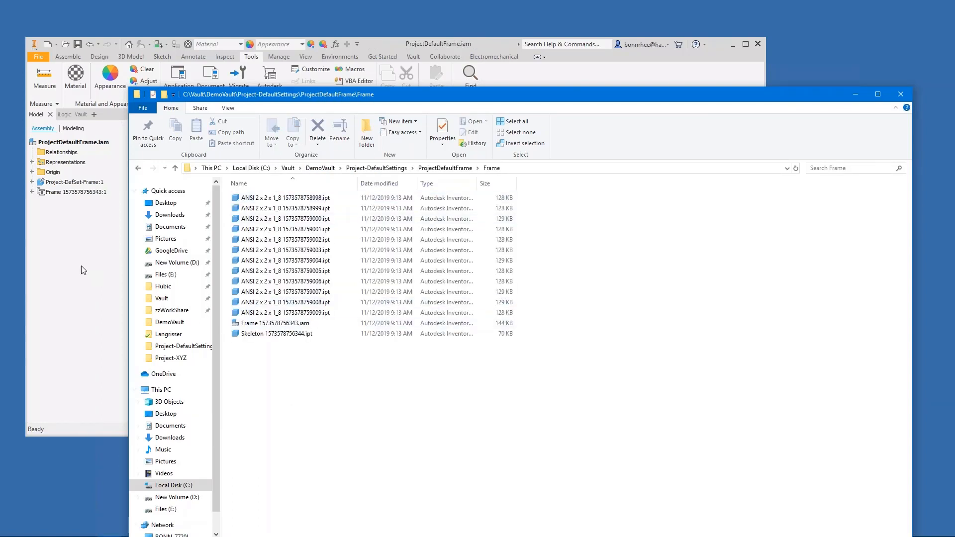
Return to Inventor and change the first ANSI 2 x 2 x 1/8 frame member's size to 3 x 3 x 1/8 with Frame Generator.
{"action": "left_click", "coordinate": [59, 252]}
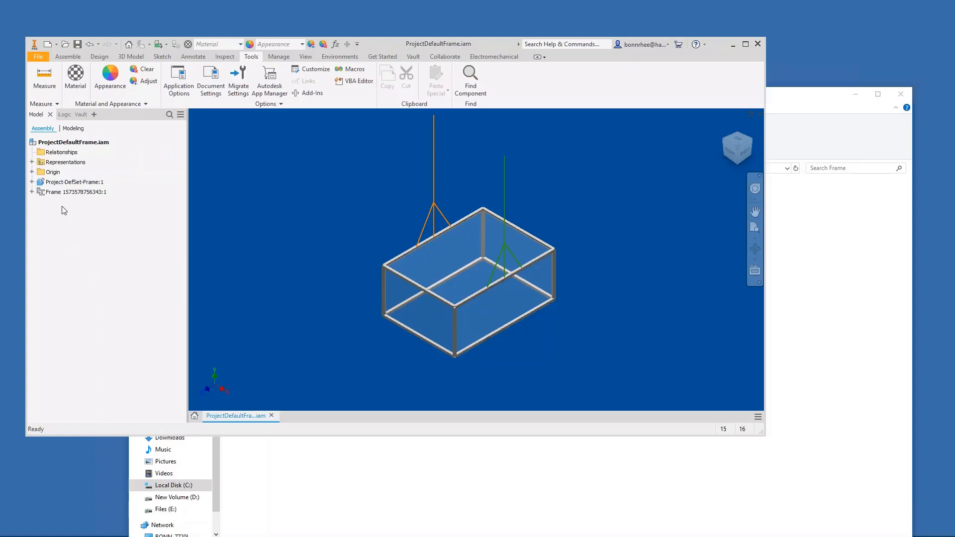
{"action": "left_click", "coordinate": [33, 192]}
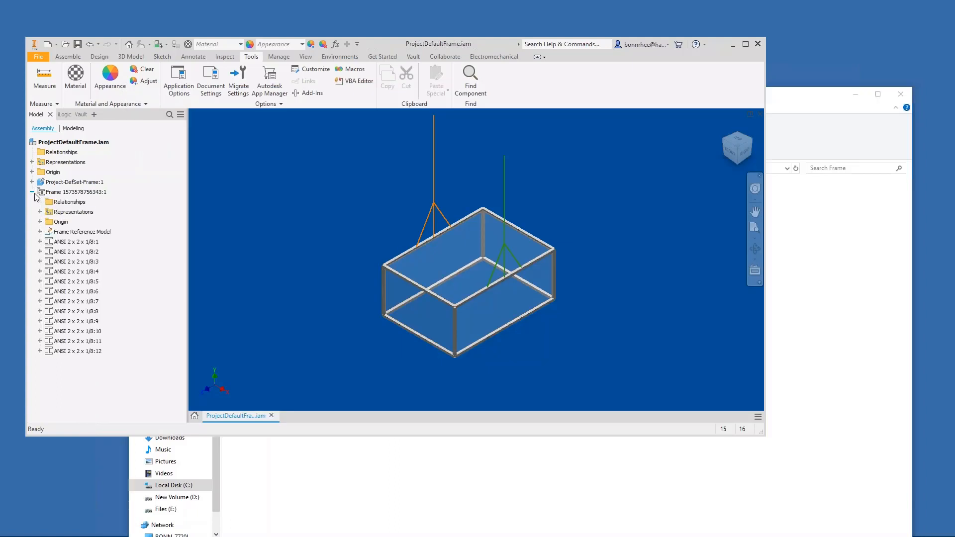
{"action": "right_click", "coordinate": [77, 242]}
{"action": "left_click", "coordinate": [210, 258]}
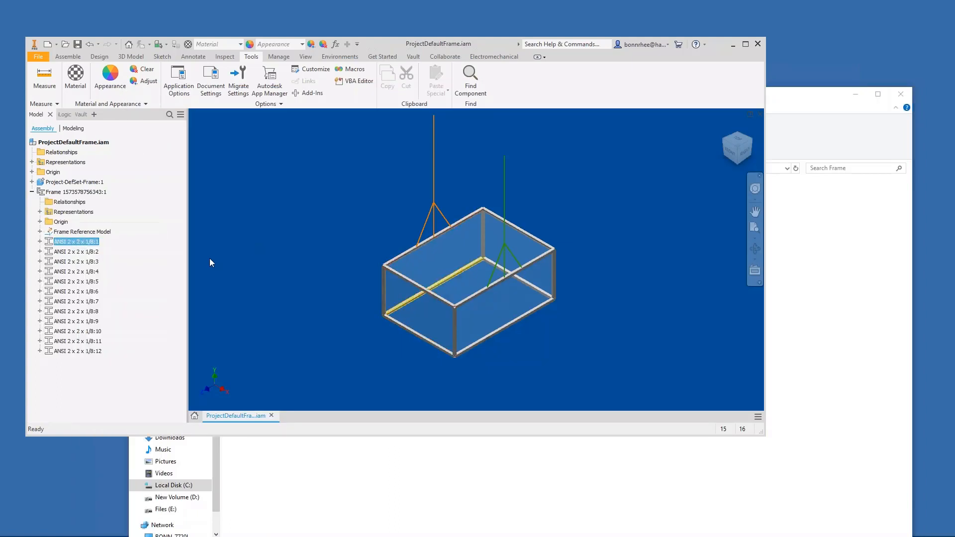
{"action": "right_click", "coordinate": [93, 243]}
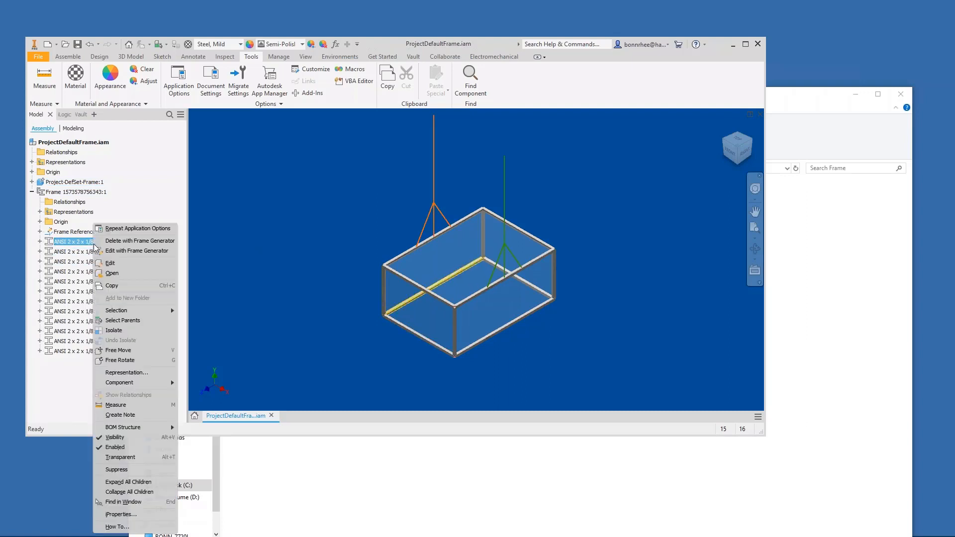
{"action": "left_click", "coordinate": [110, 251]}
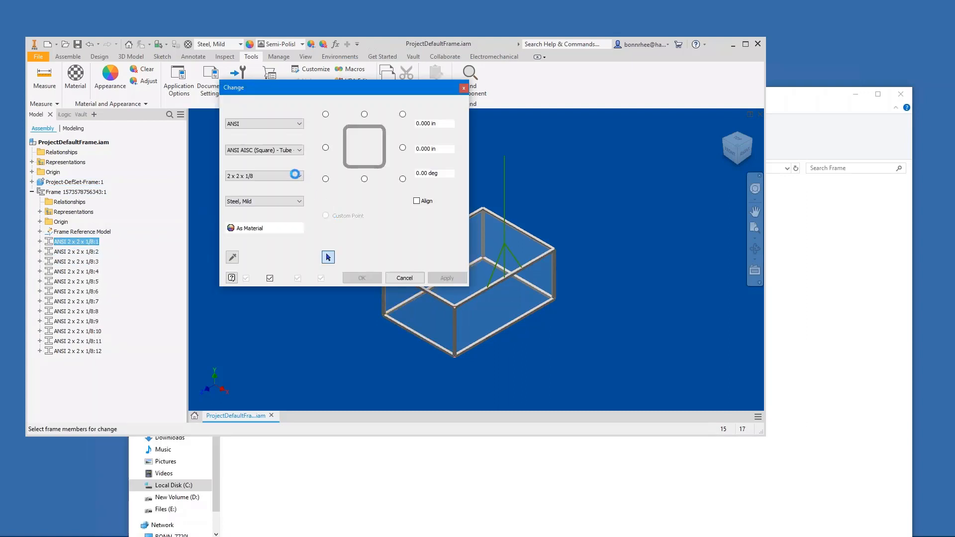
{"action": "left_click", "coordinate": [299, 176]}
{"action": "left_click", "coordinate": [243, 269]}
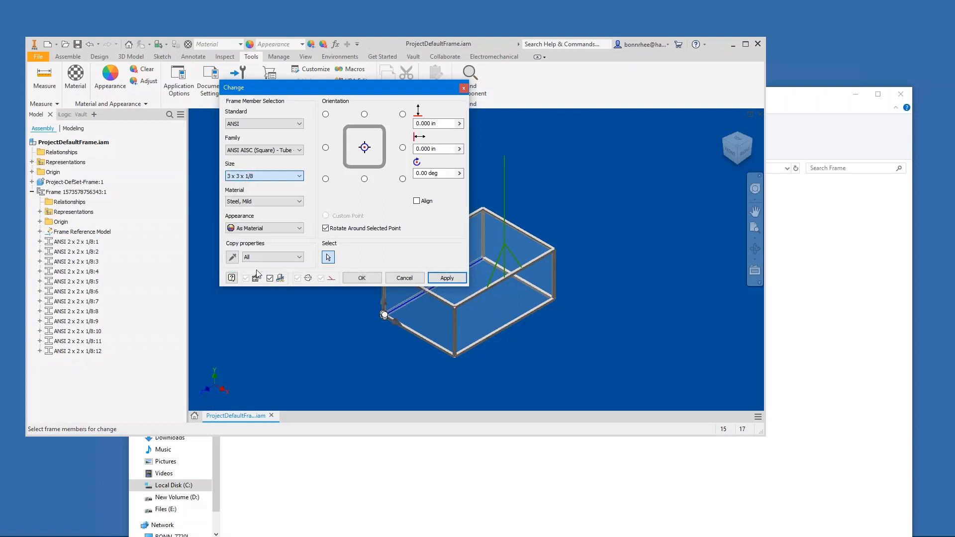
{"action": "left_click", "coordinate": [362, 278]}
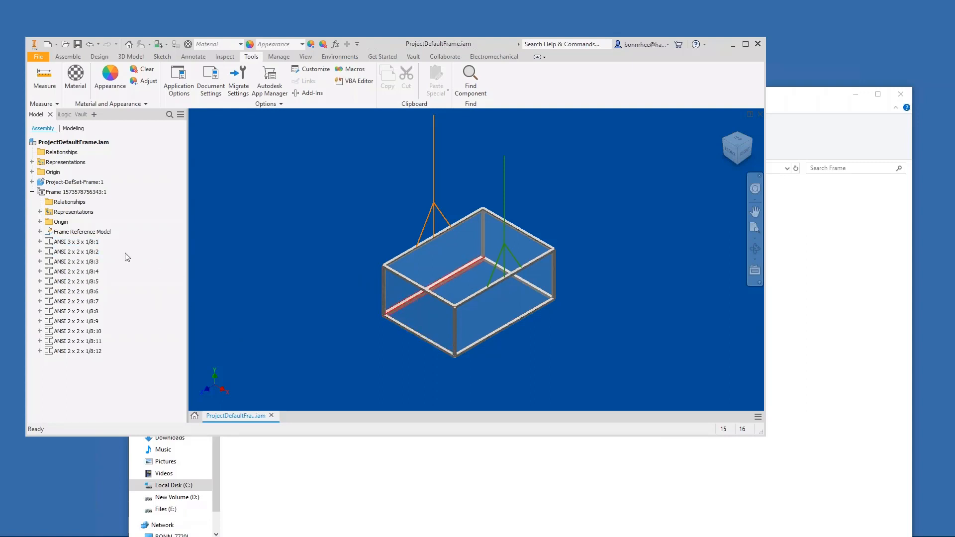
Check the Frame folder in File Explorer for the resized member's file, and return to Inventor.
{"action": "left_click", "coordinate": [300, 465]}
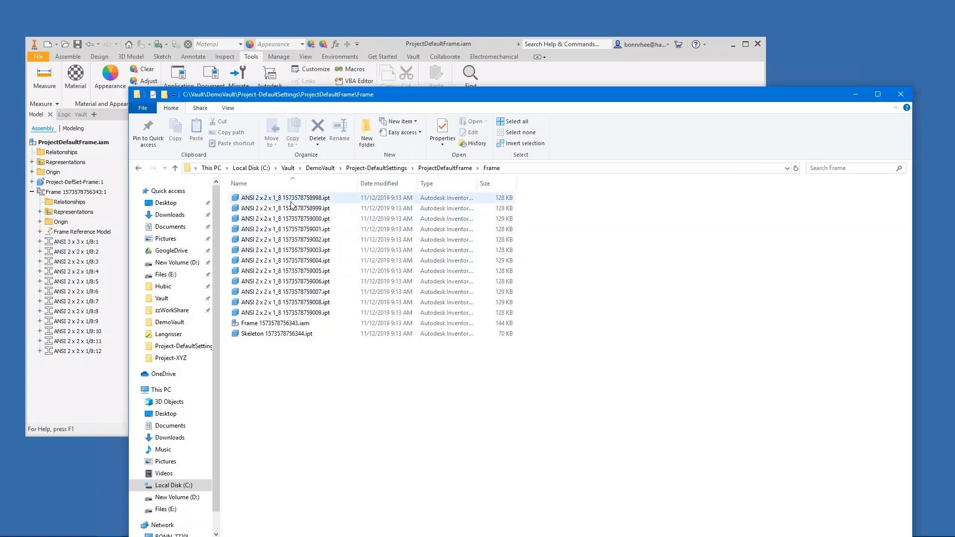
{"action": "mouse_move", "coordinate": [274, 203]}
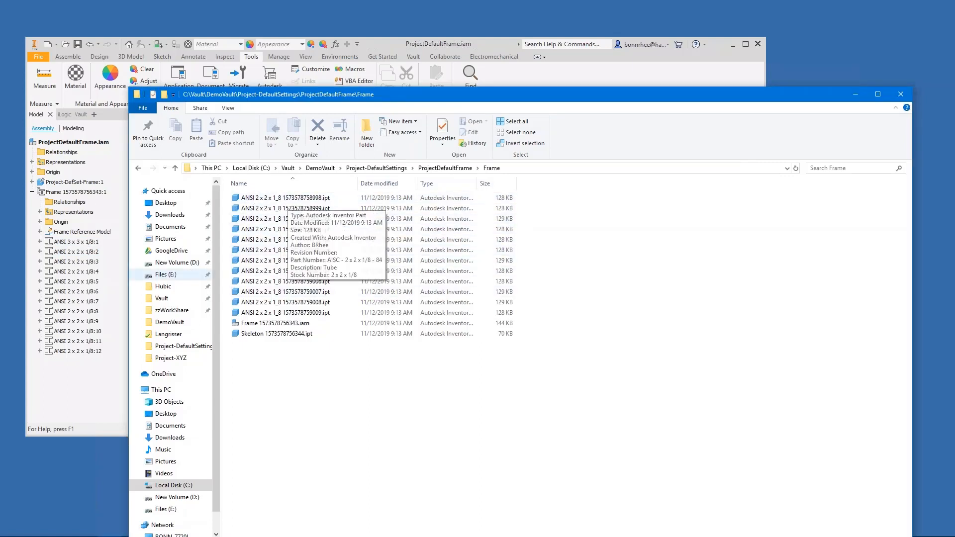
{"action": "left_click", "coordinate": [95, 390]}
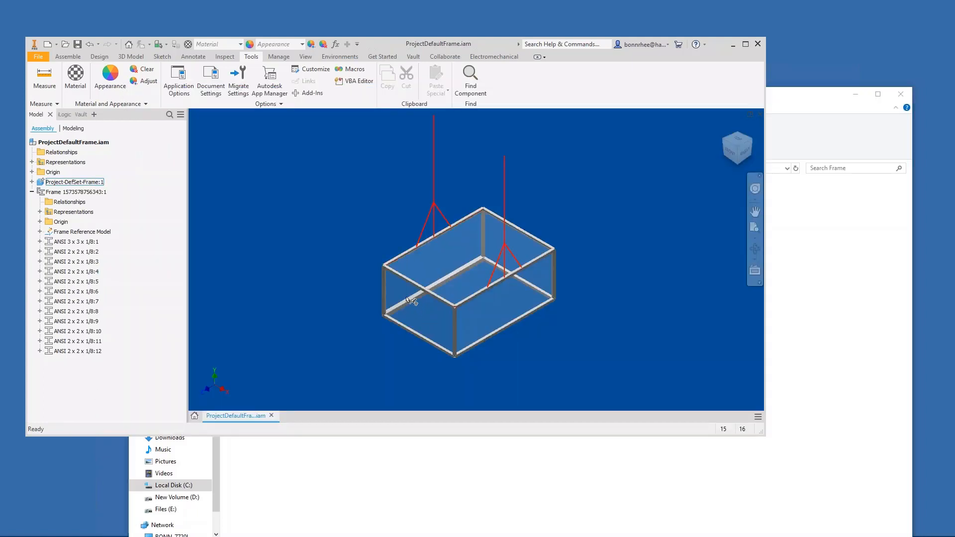
Open the resized 3 x 3 x 1/8 frame member as its own part document.
{"action": "left_click", "coordinate": [85, 243]}
{"action": "right_click", "coordinate": [86, 243]}
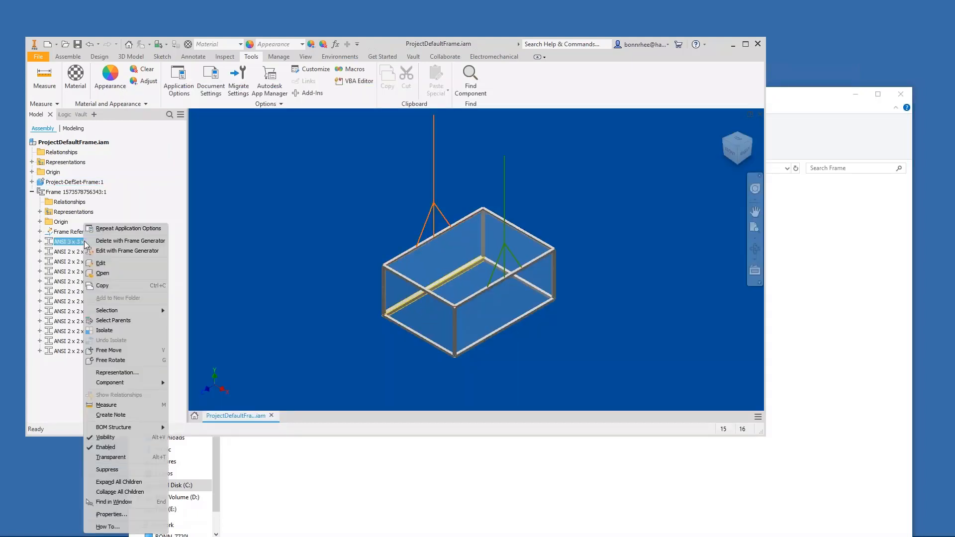
{"action": "left_click", "coordinate": [109, 275]}
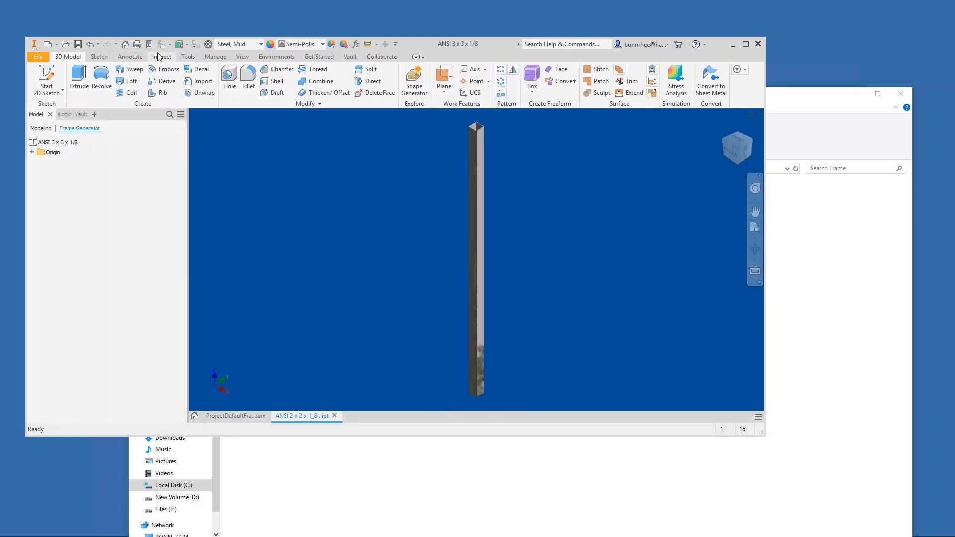
{"action": "left_click", "coordinate": [396, 44]}
{"action": "left_click", "coordinate": [230, 195]}
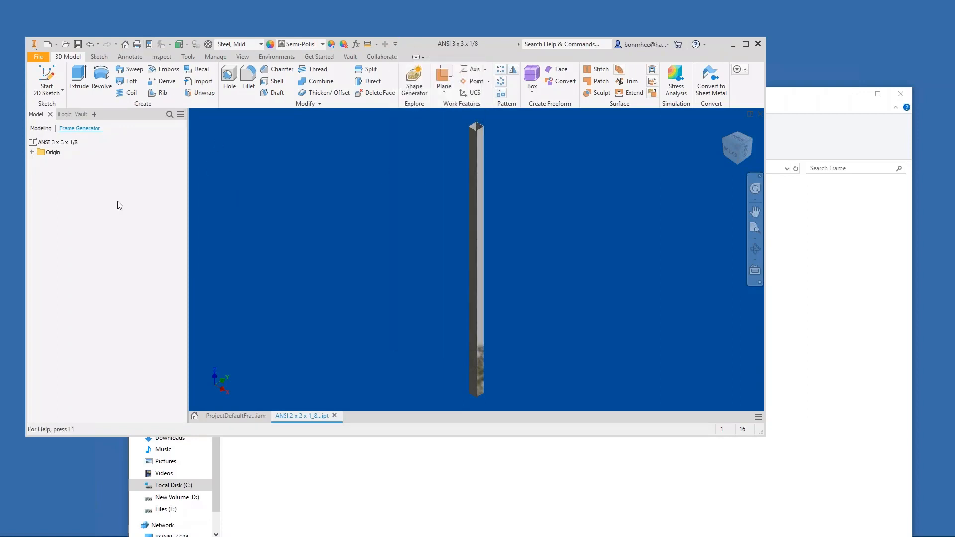
Read the member part's file name in its iProperties and compare it with the files in the Frame folder.
{"action": "left_click", "coordinate": [149, 44]}
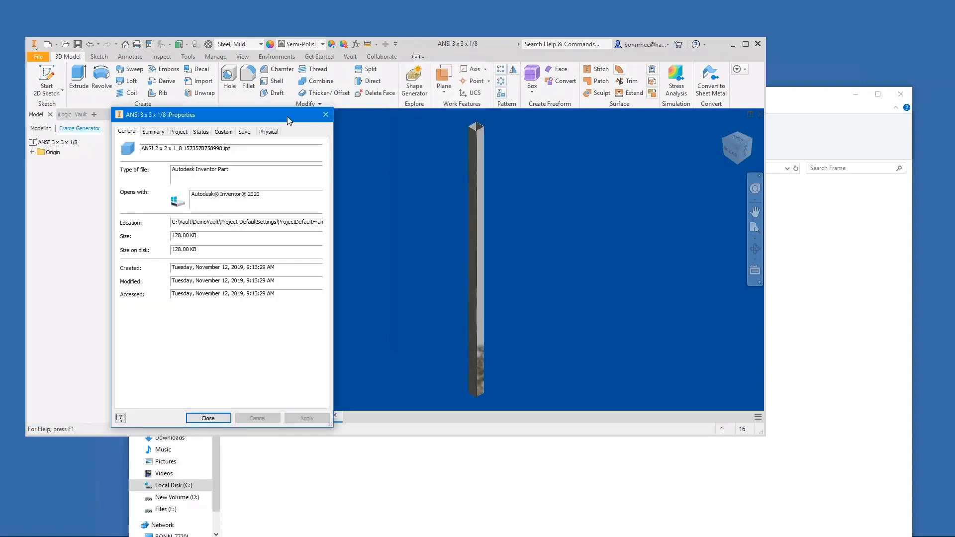
{"action": "left_click_drag", "start_coordinate": [288, 117], "coordinate": [331, 119]}
{"action": "left_click_drag", "start_coordinate": [278, 149], "coordinate": [111, 150]}
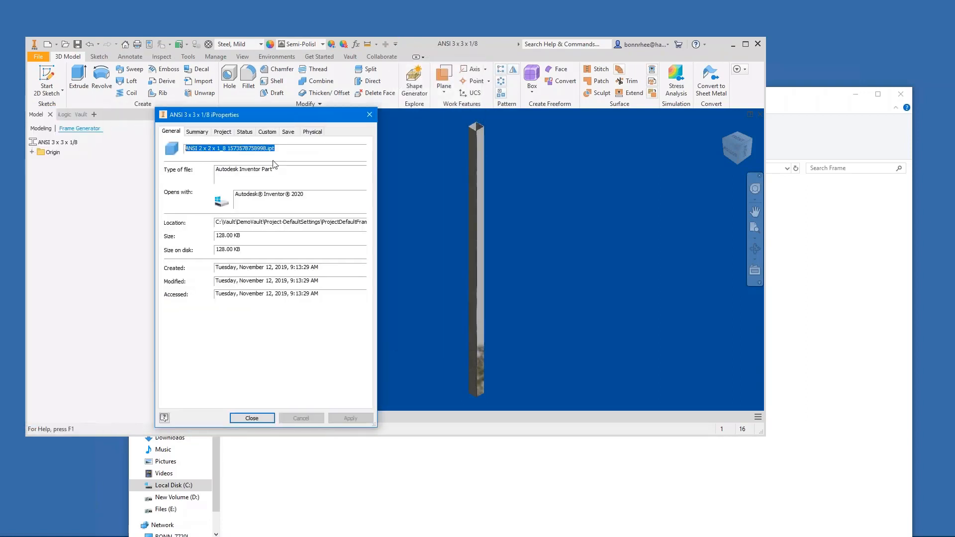
{"action": "left_click", "coordinate": [374, 474]}
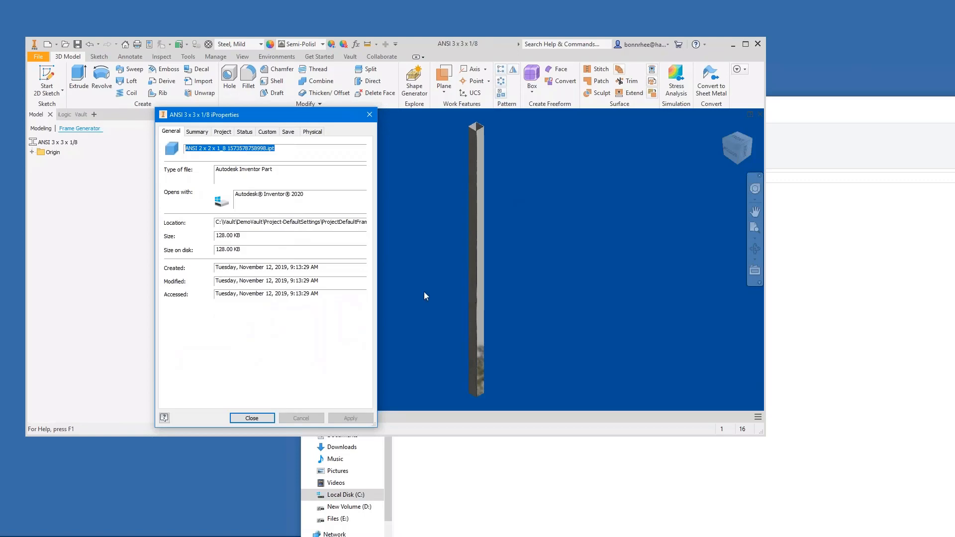
{"action": "left_click", "coordinate": [261, 419]}
{"action": "left_click", "coordinate": [497, 501]}
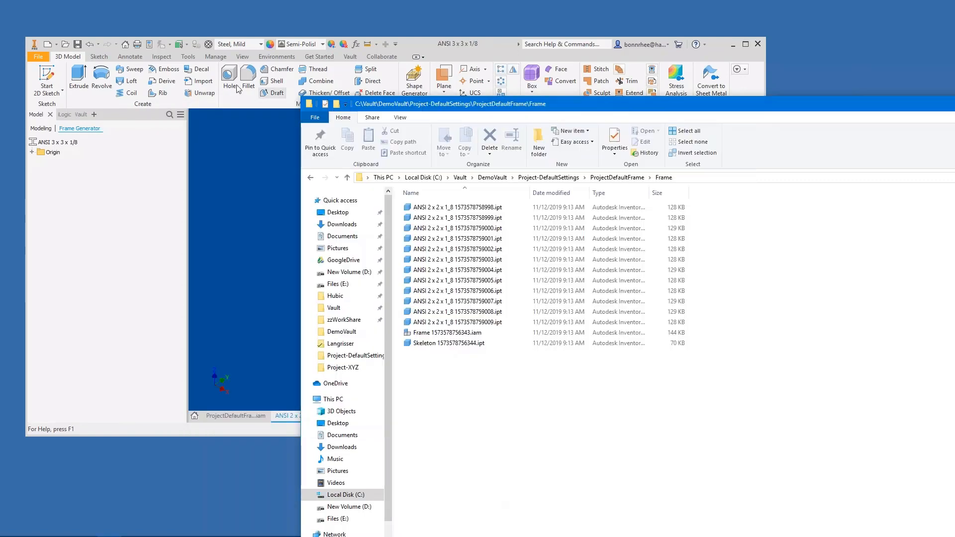
Reopen the Frame Generator file naming defaults in Inventor and compare the member overwrite setting with the Frame folder's file names.
{"action": "left_click", "coordinate": [188, 56]}
{"action": "left_click", "coordinate": [179, 79]}
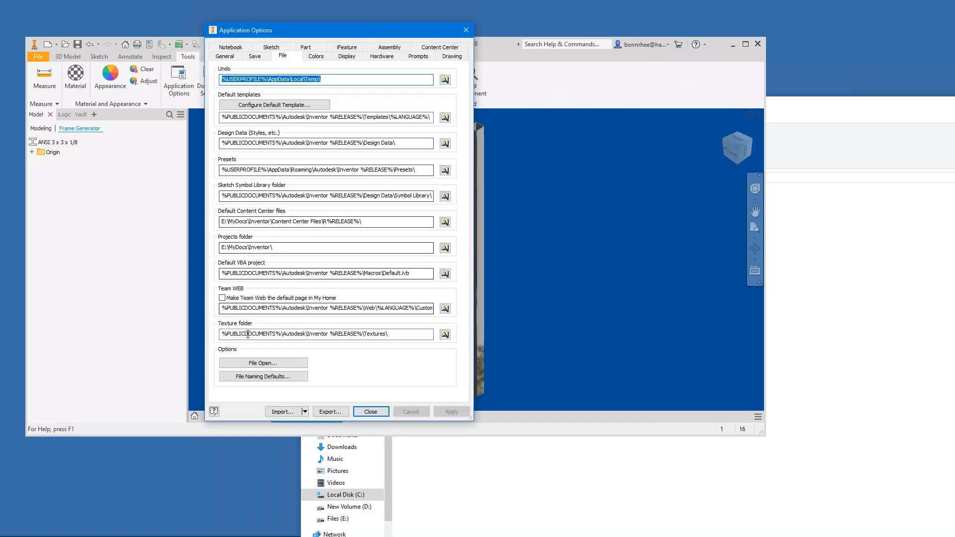
{"action": "left_click", "coordinate": [263, 377]}
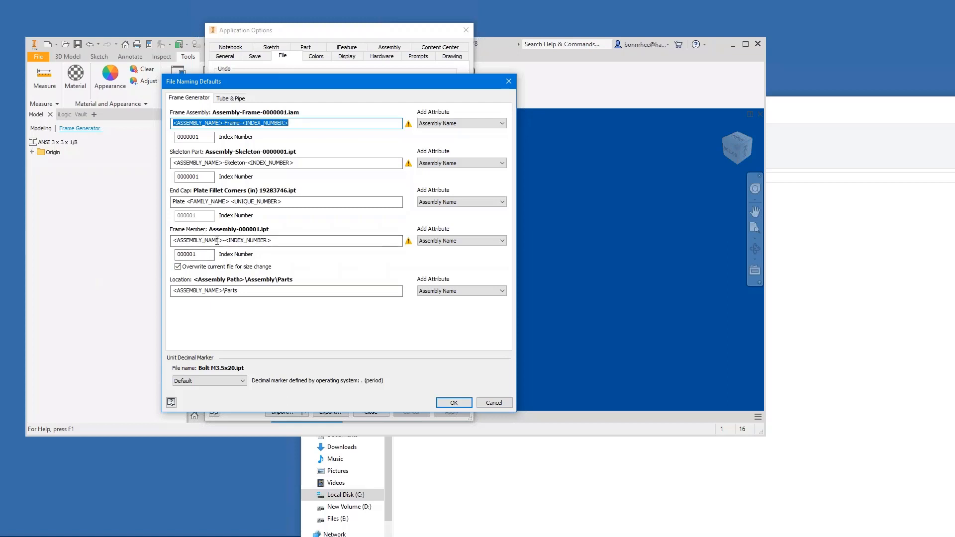
{"action": "left_click", "coordinate": [477, 474]}
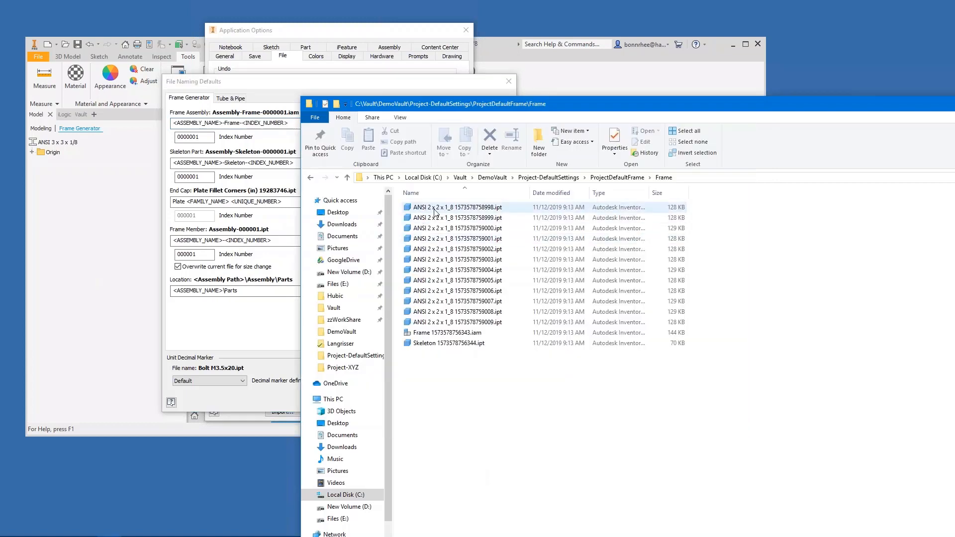
{"action": "mouse_move", "coordinate": [463, 212]}
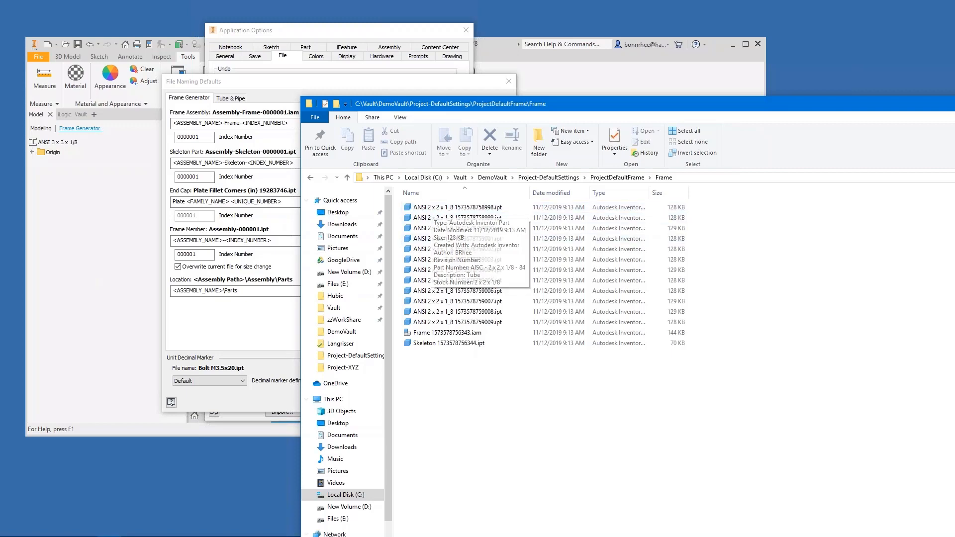
{"action": "left_click", "coordinate": [63, 145]}
{"action": "left_click", "coordinate": [451, 465]}
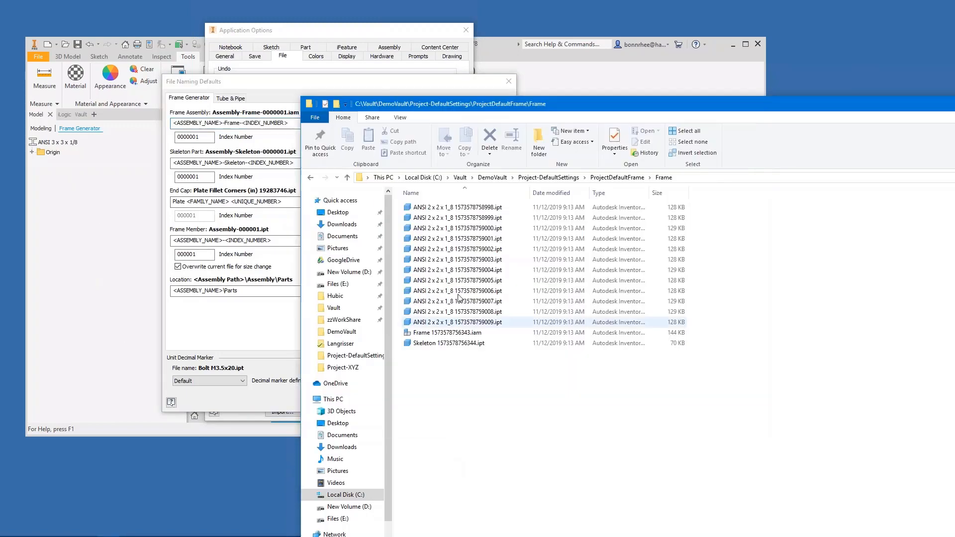
Turn off 'Overwrite current file for size change', discard that edit and close the application options.
{"action": "left_click", "coordinate": [254, 270]}
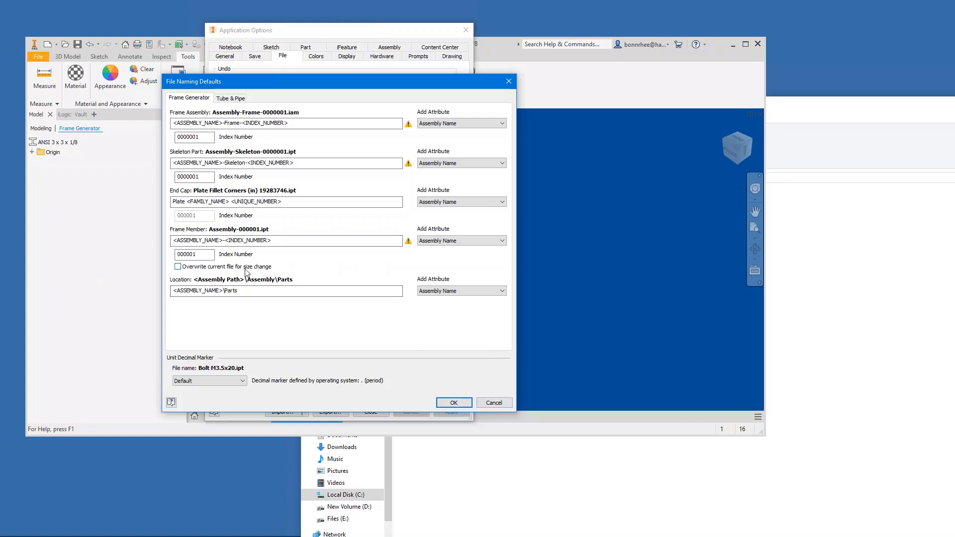
{"action": "left_click", "coordinate": [499, 405]}
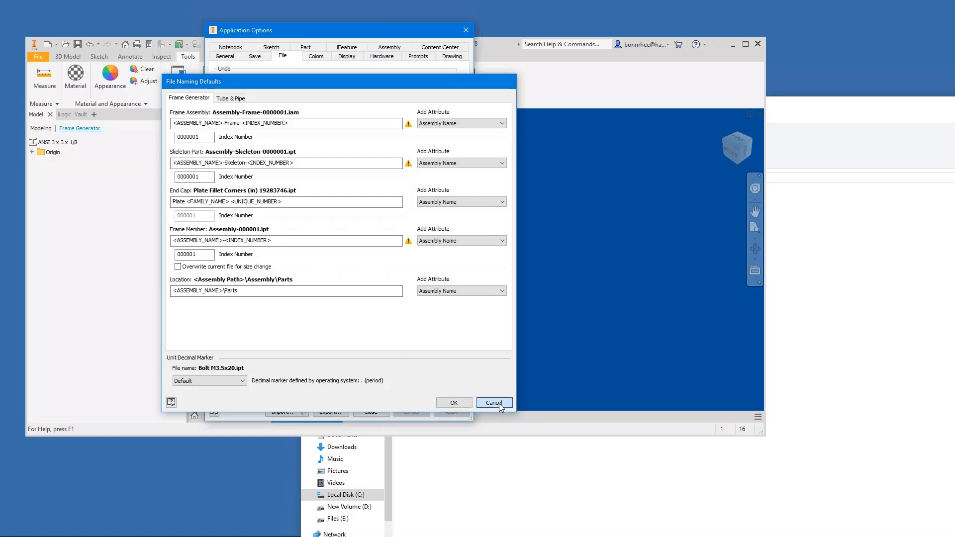
{"action": "left_click", "coordinate": [371, 412]}
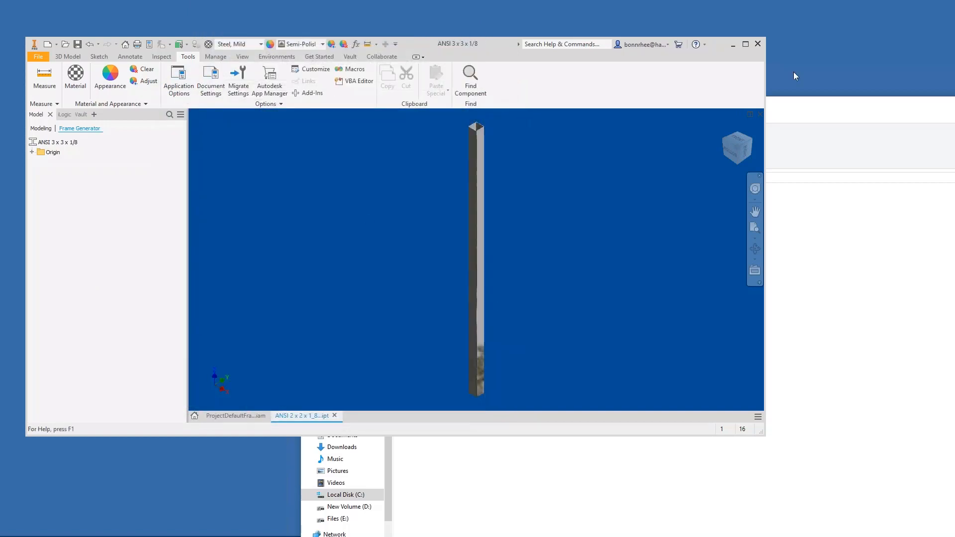
Close the member part and the ProjectDefaultFrame assembly without saving either one.
{"action": "left_click", "coordinate": [760, 114]}
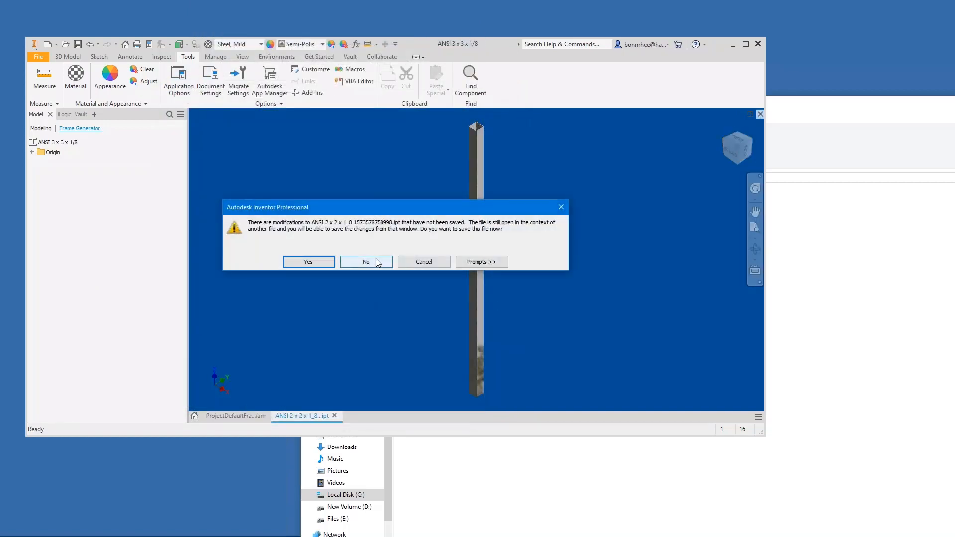
{"action": "left_click", "coordinate": [366, 262]}
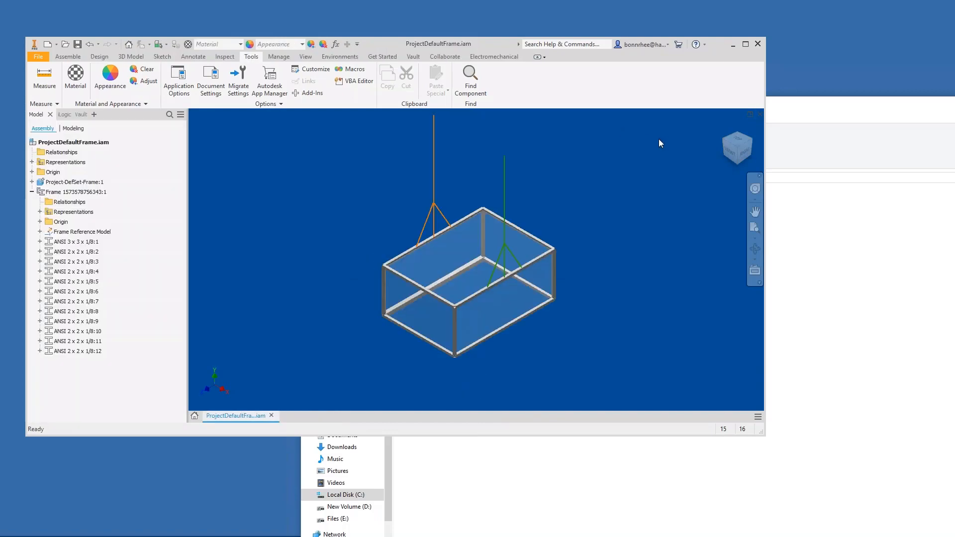
{"action": "left_click", "coordinate": [760, 114]}
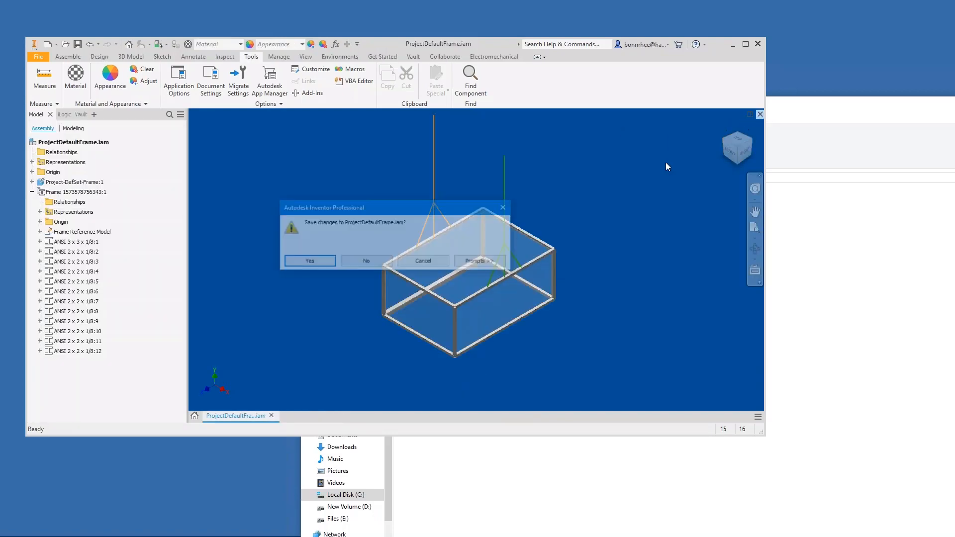
{"action": "left_click", "coordinate": [369, 262]}
Rearrange the Inventor and File Explorer windows to bring the whole Frame folder listing into view.
{"action": "left_click", "coordinate": [523, 496]}
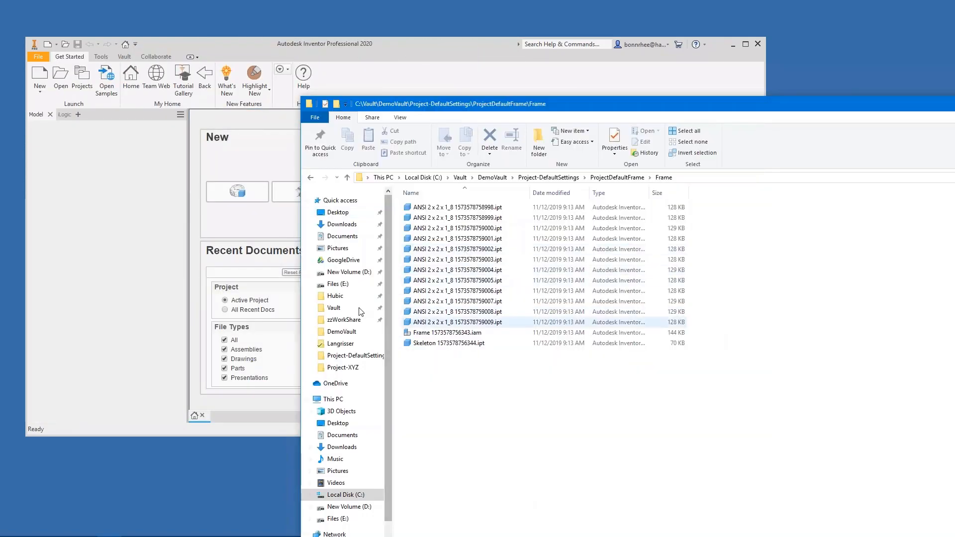
{"action": "left_click", "coordinate": [113, 257]}
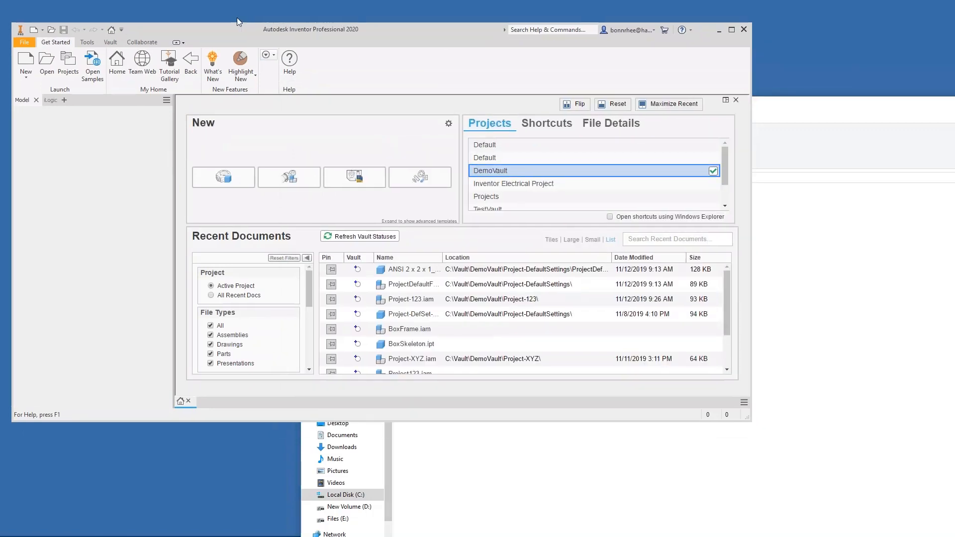
{"action": "left_click_drag", "start_coordinate": [776, 107], "coordinate": [542, 150]}
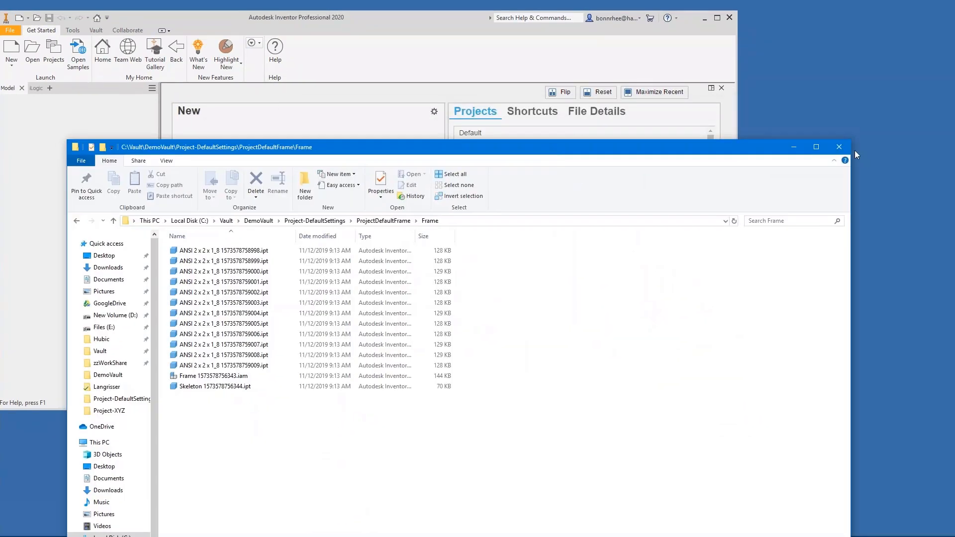
Close the File Explorer window showing the Frame folder.
{"action": "left_click", "coordinate": [846, 149]}
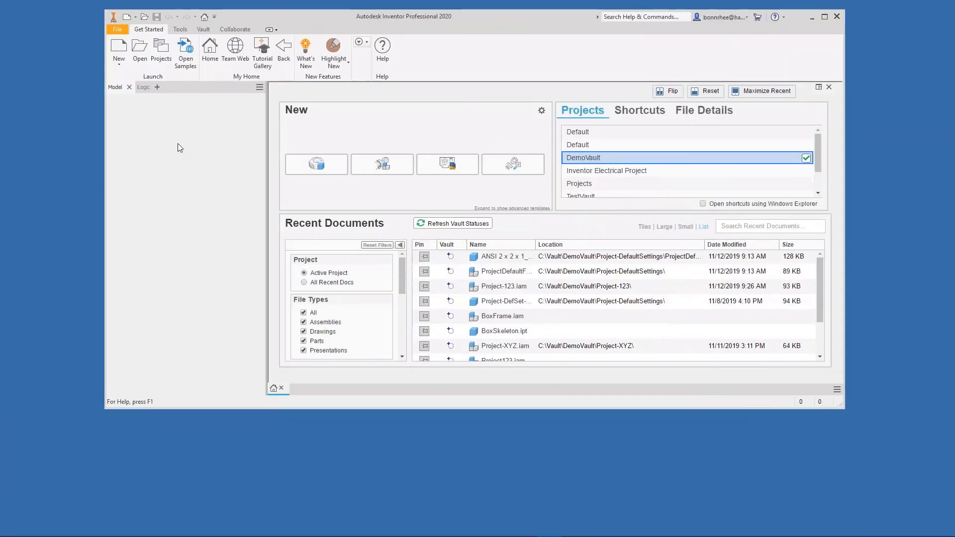
{"action": "left_click", "coordinate": [141, 47]}
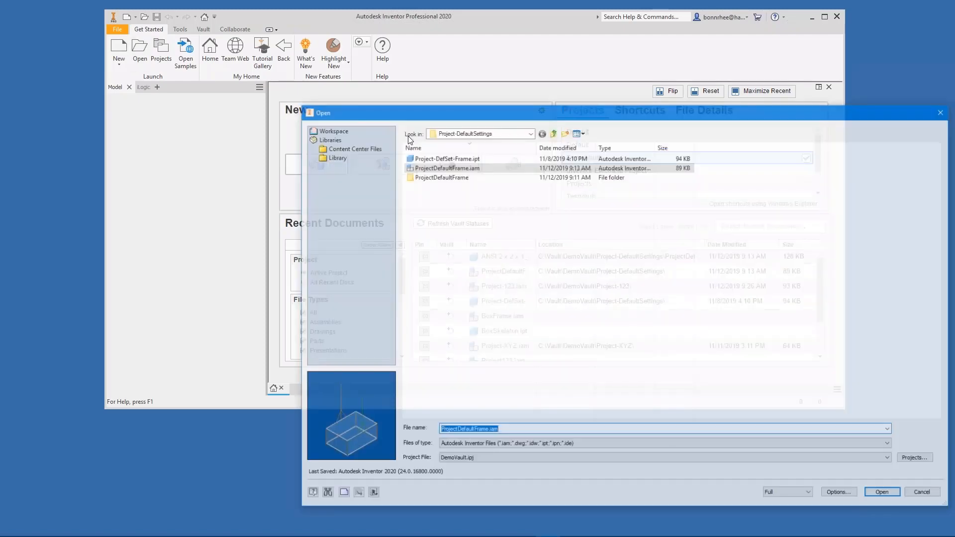
{"action": "left_click", "coordinate": [553, 133]}
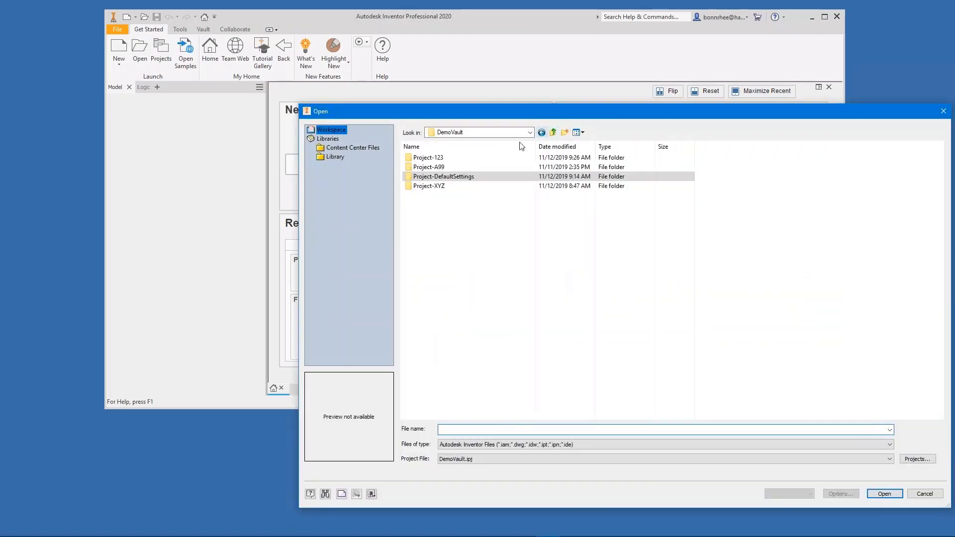
{"action": "double_click", "coordinate": [453, 166]}
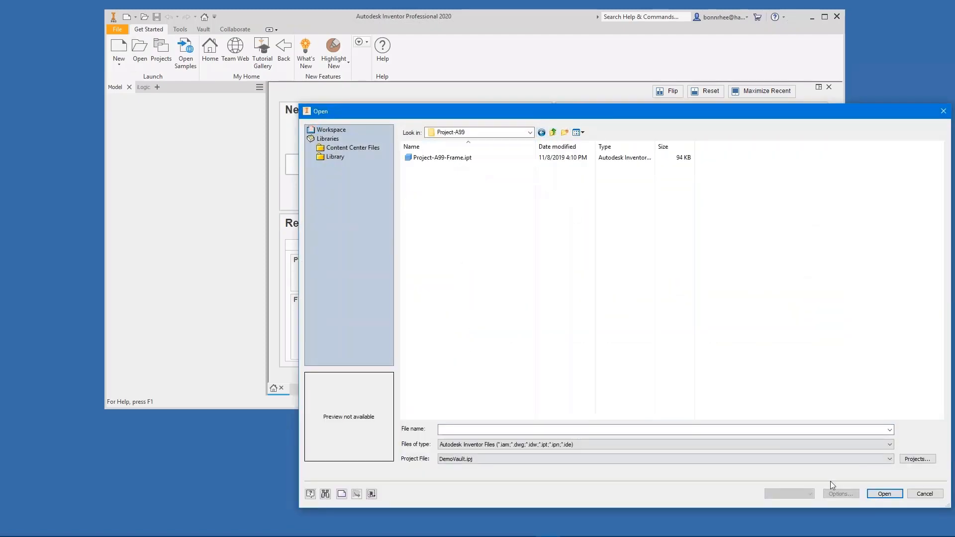
{"action": "left_click", "coordinate": [910, 494]}
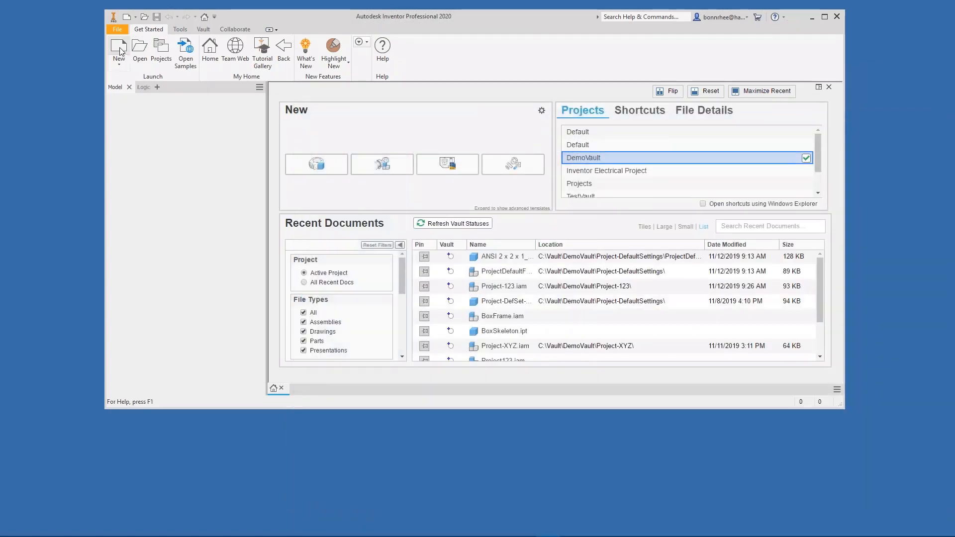
Create a new assembly, enlarge the Inventor window and narrow the model browser to widen the graphics area.
{"action": "left_click", "coordinate": [121, 51]}
{"action": "left_click", "coordinate": [253, 274]}
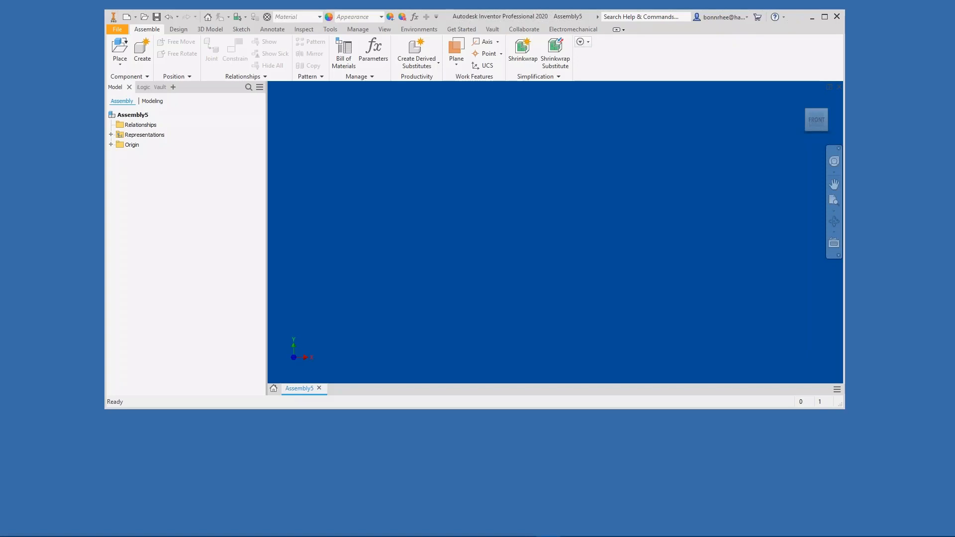
{"action": "left_click_drag", "start_coordinate": [464, 16], "coordinate": [407, 19]}
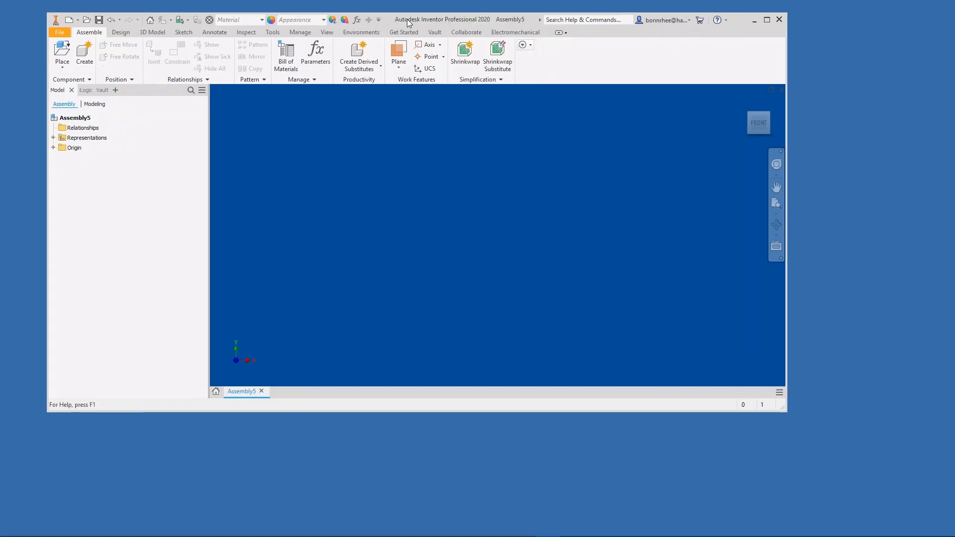
{"action": "left_click_drag", "start_coordinate": [783, 408], "coordinate": [867, 494]}
{"action": "left_click_drag", "start_coordinate": [210, 269], "coordinate": [147, 252]}
Place one instance of Project-A99-Frame.ipt from the Project-A99 folder into the assembly, grounded at the origin.
{"action": "left_click", "coordinate": [62, 49]}
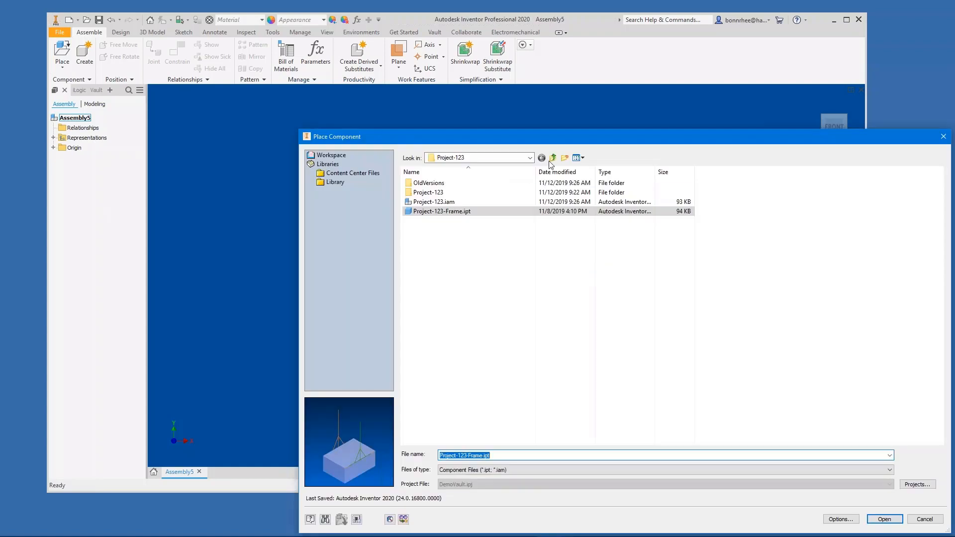
{"action": "left_click", "coordinate": [552, 158]}
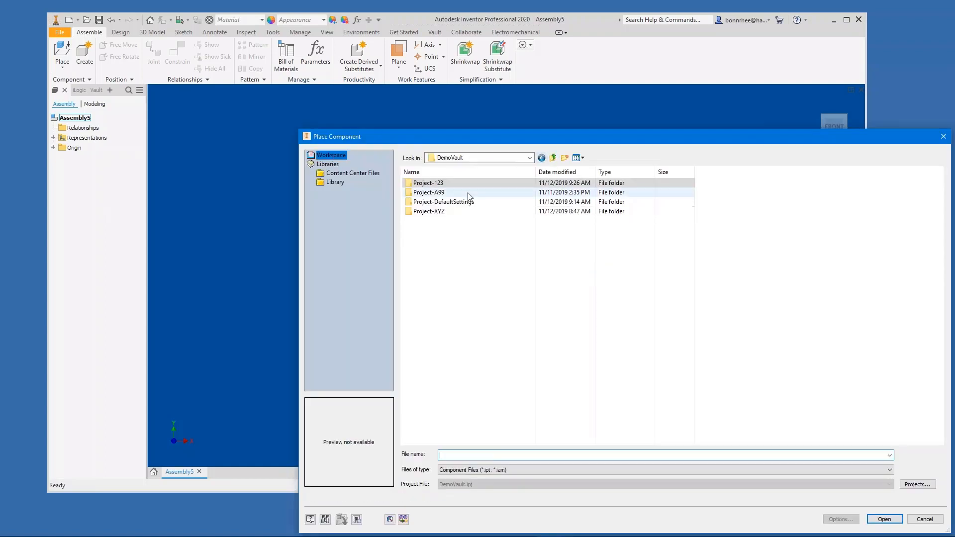
{"action": "double_click", "coordinate": [465, 193]}
{"action": "left_click", "coordinate": [458, 183]}
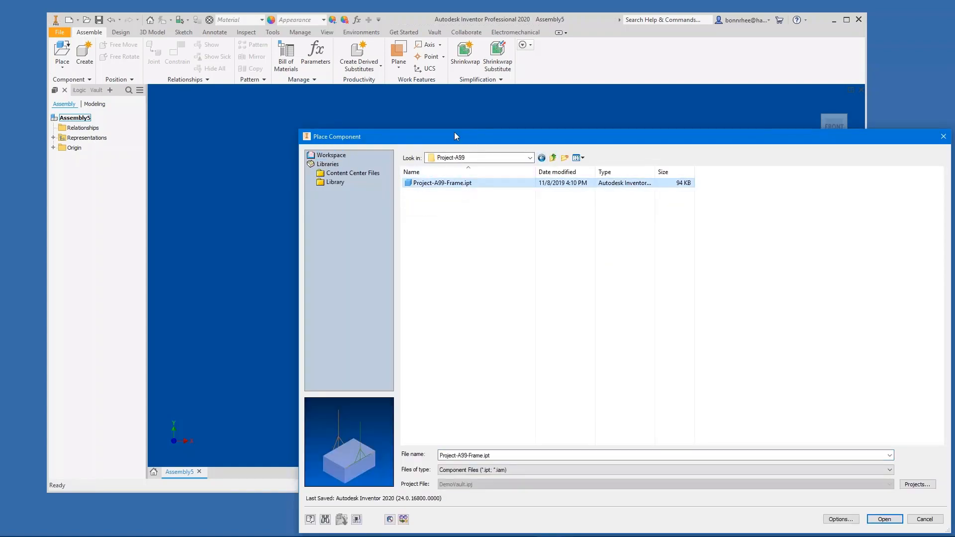
{"action": "left_click_drag", "start_coordinate": [455, 132], "coordinate": [390, 94]}
{"action": "left_click", "coordinate": [834, 484]}
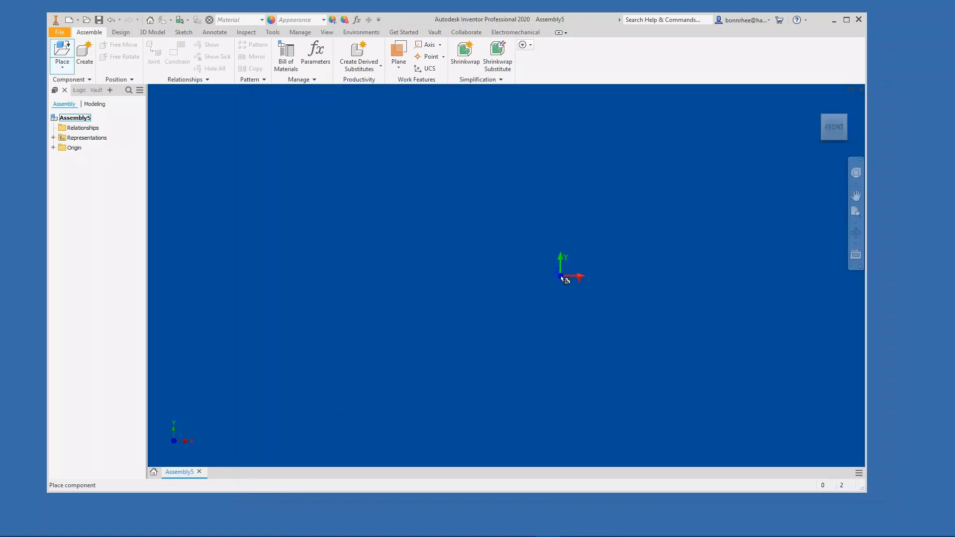
{"action": "right_click", "coordinate": [561, 277]}
{"action": "left_click", "coordinate": [607, 293]}
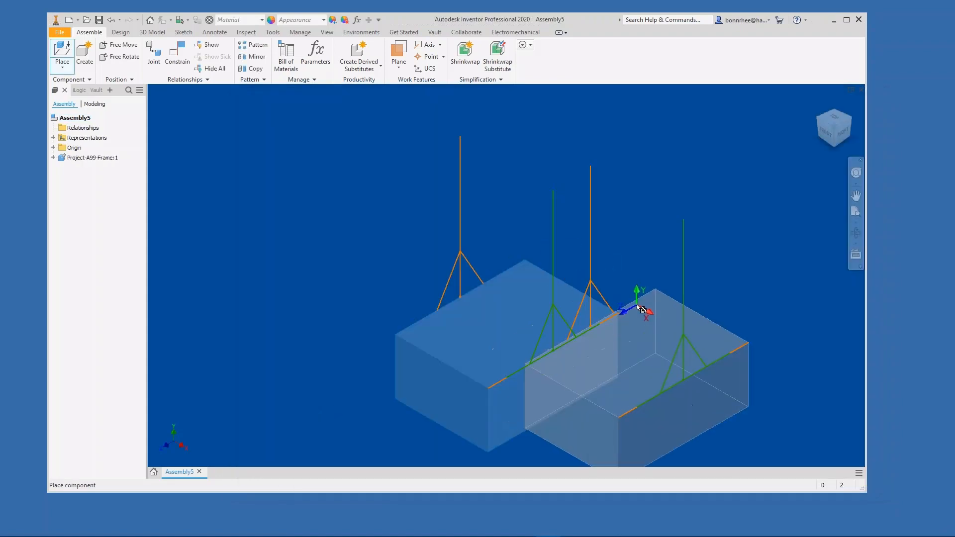
{"action": "key", "text": "Escape"}
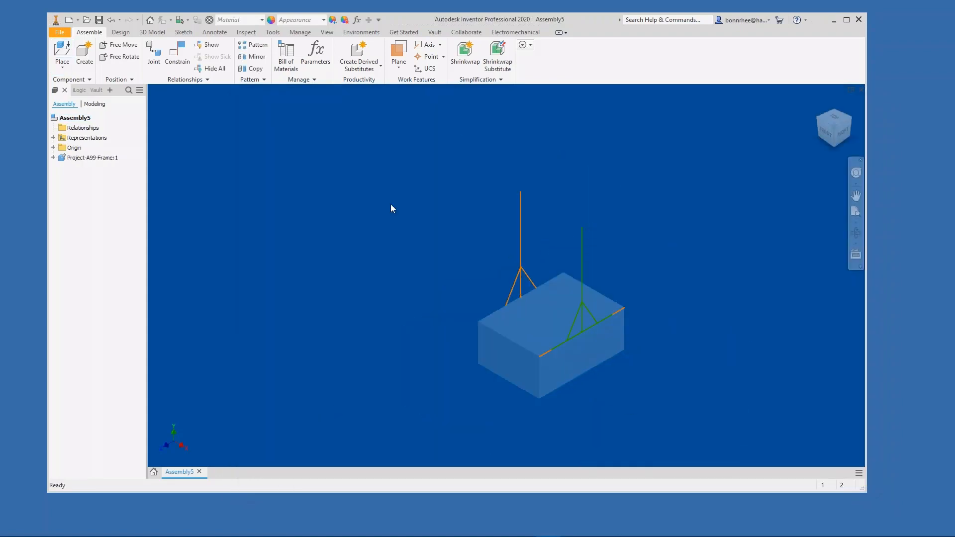
Start the Insert Frame command and save the assembly as Project-A99 in the Project-A99 folder.
{"action": "left_click", "coordinate": [119, 35]}
{"action": "left_click", "coordinate": [122, 55]}
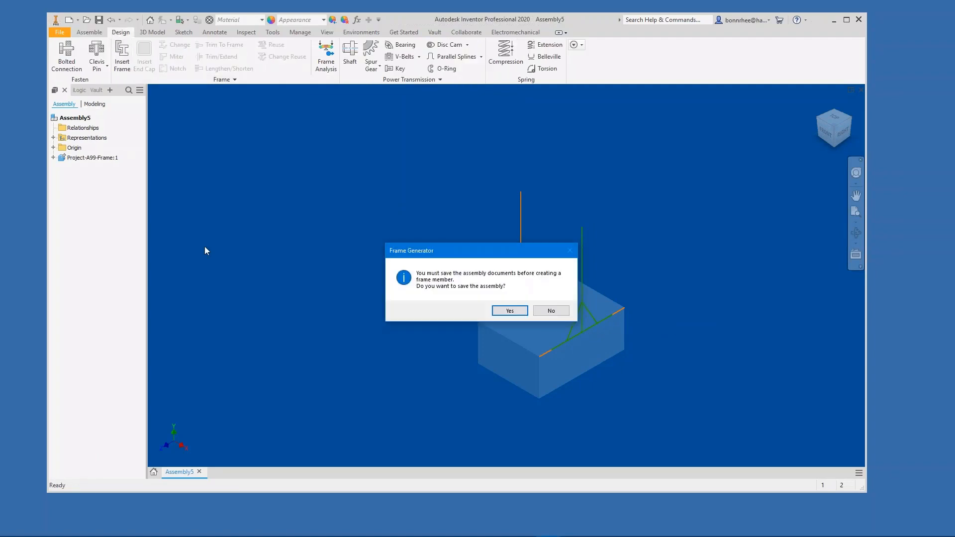
{"action": "left_click", "coordinate": [510, 311]}
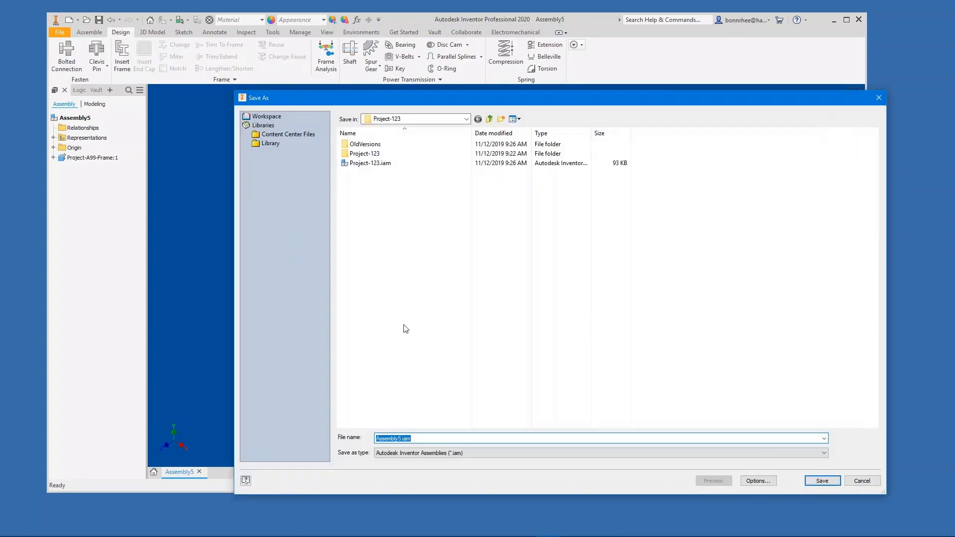
{"action": "left_click", "coordinate": [489, 121]}
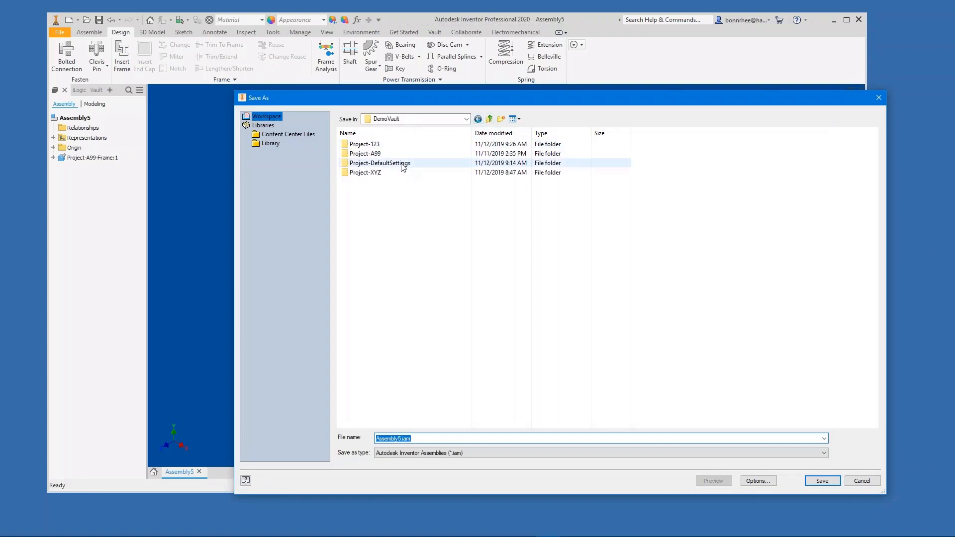
{"action": "double_click", "coordinate": [388, 151]}
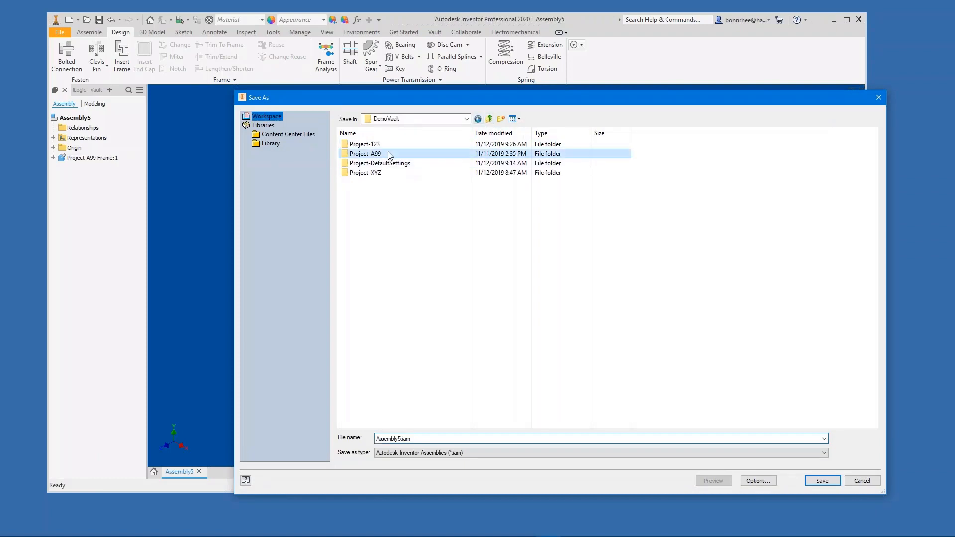
{"action": "double_click", "coordinate": [423, 438]}
{"action": "type", "text": "Project-A99"}
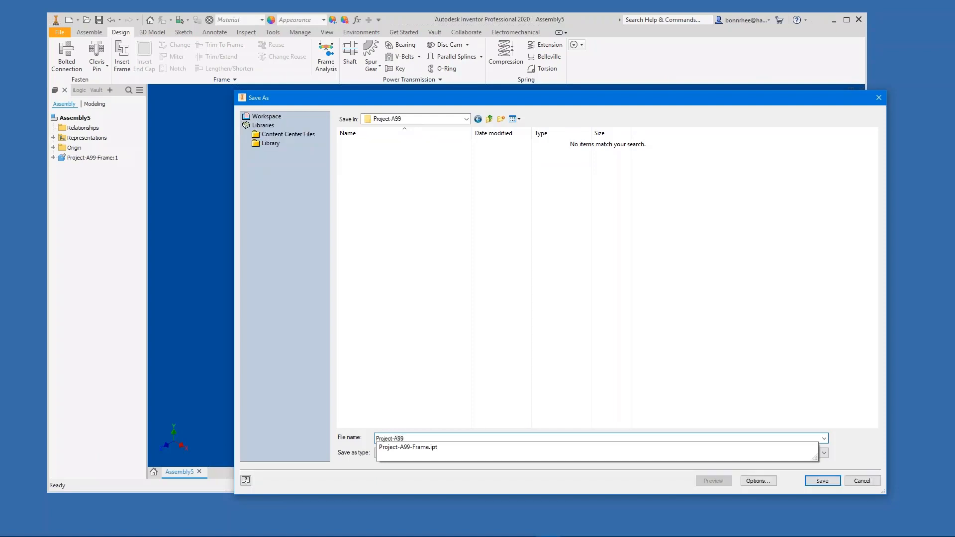
{"action": "left_click", "coordinate": [531, 396]}
{"action": "left_click", "coordinate": [821, 481]}
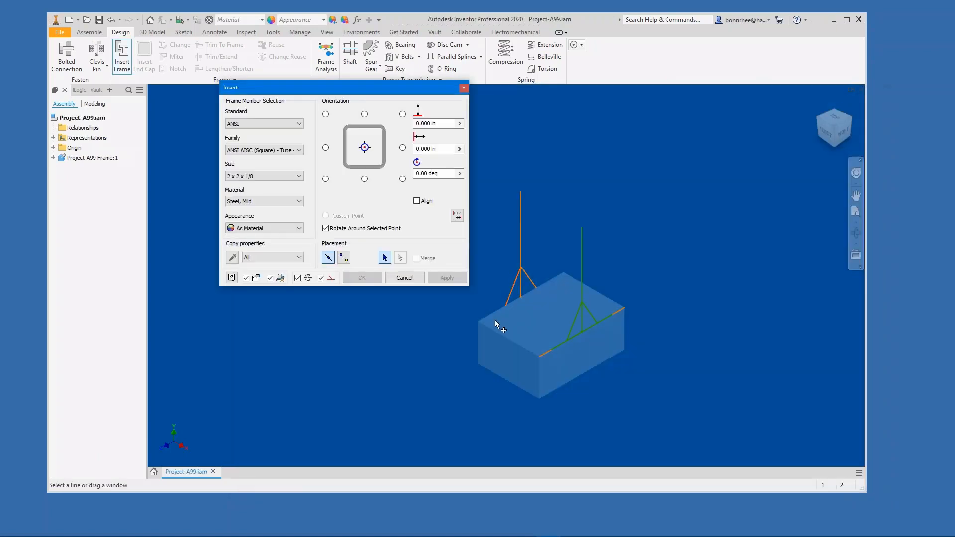
Select the block's front vertical edge and its two adjoining top edges for ANSI 2 x 2 x 1/8 square tube members.
{"action": "scroll", "coordinate": [528, 326], "scroll_direction": "up", "scroll_amount": 3}
{"action": "scroll", "coordinate": [528, 327], "scroll_direction": "down", "scroll_amount": 2}
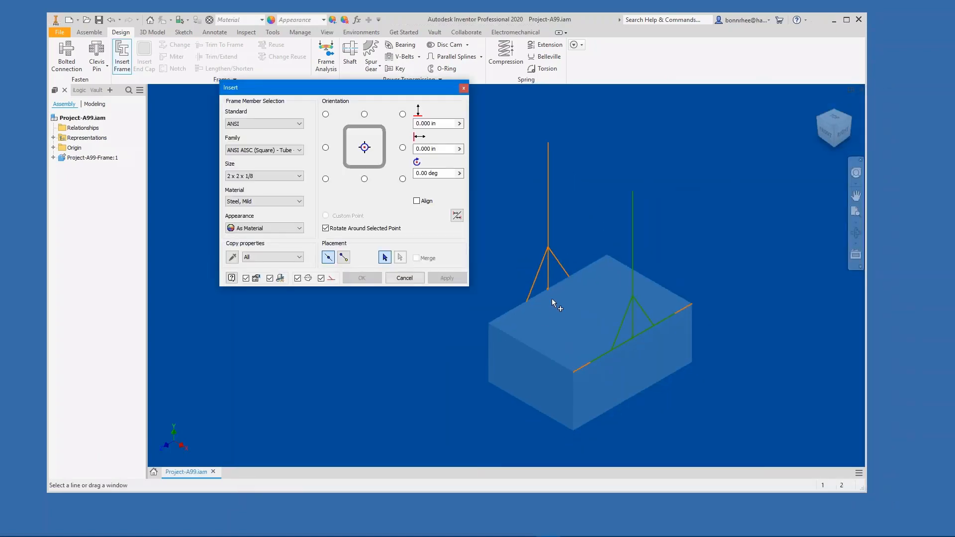
{"action": "scroll", "coordinate": [554, 300], "scroll_direction": "up", "scroll_amount": 1}
{"action": "middle_click_drag", "start_coordinate": [551, 288], "coordinate": [550, 229]}
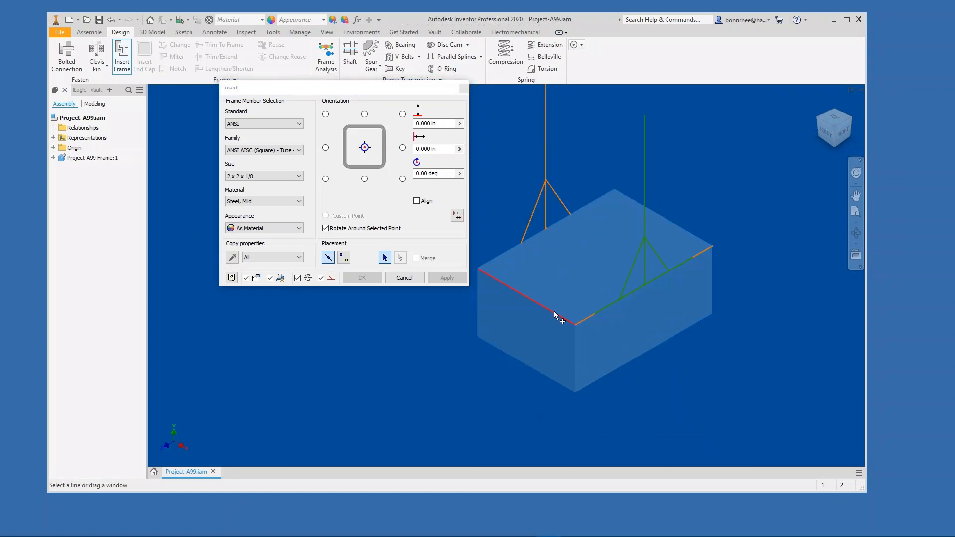
{"action": "left_click", "coordinate": [575, 357]}
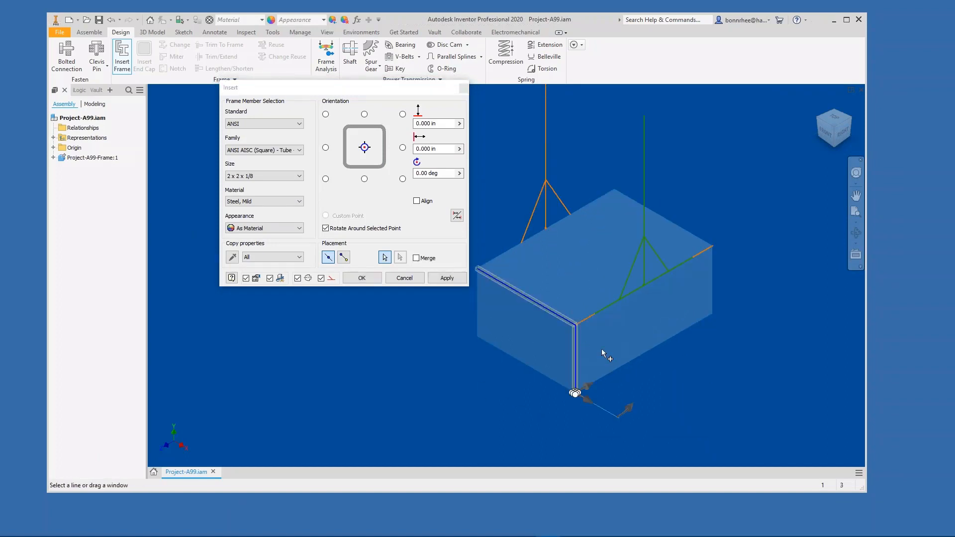
{"action": "left_click", "coordinate": [709, 252]}
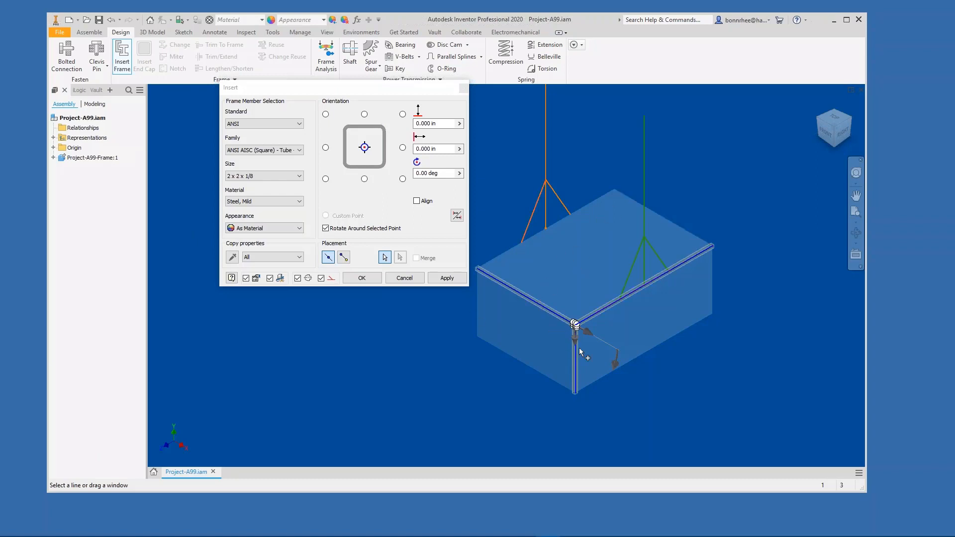
Create the three frame members, accepting the proposed Project-A99 frame, skeleton and member file names and locations.
{"action": "left_click", "coordinate": [361, 278]}
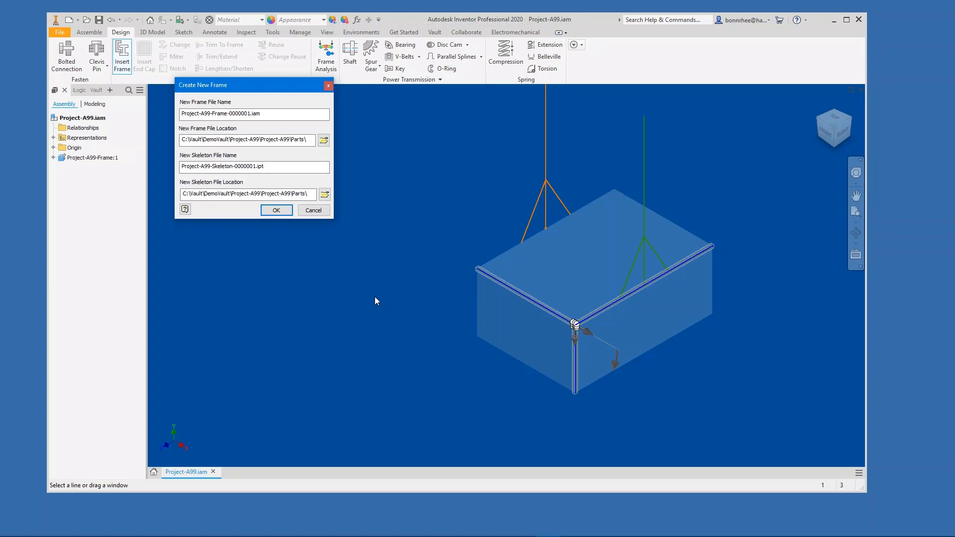
{"action": "left_click", "coordinate": [275, 211]}
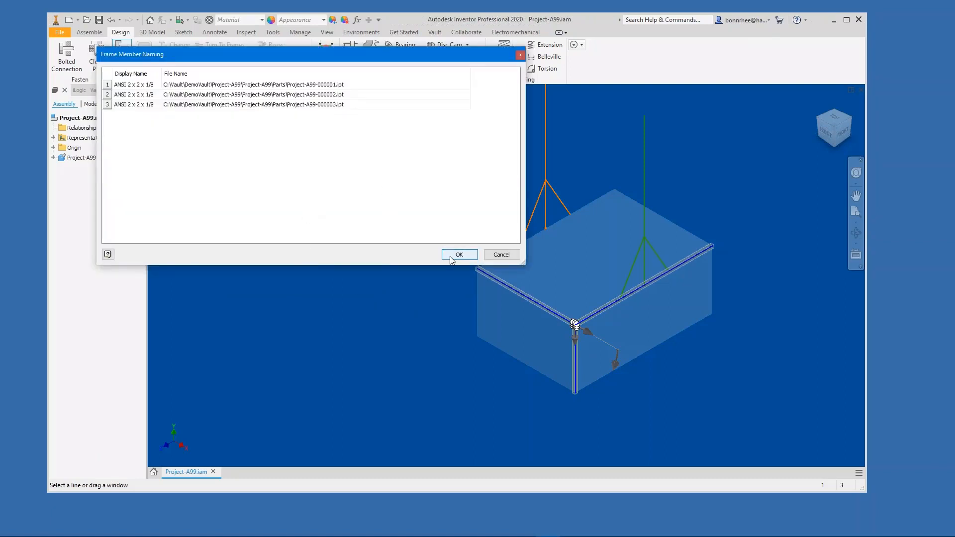
{"action": "left_click", "coordinate": [442, 256]}
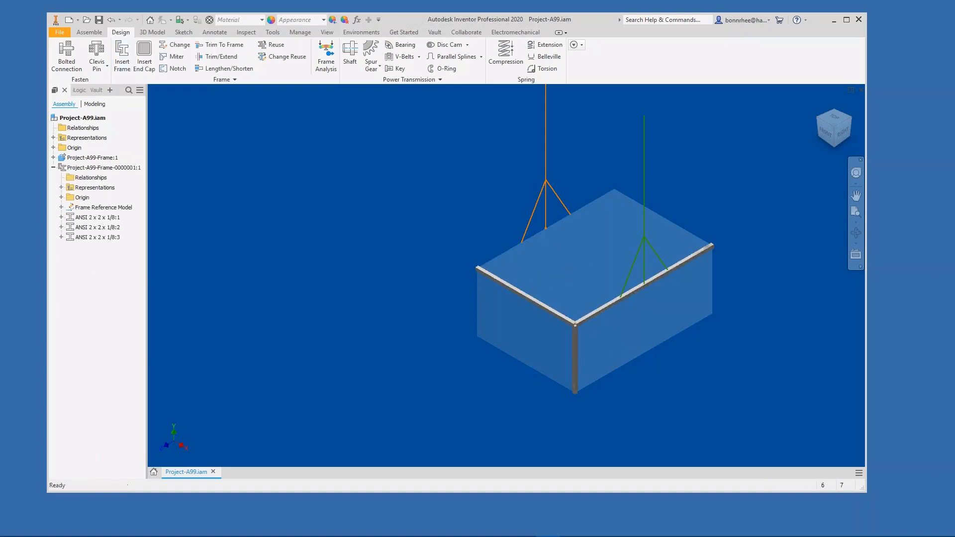
Switch to a new File Explorer window and open the DemoVault folder.
{"action": "scroll", "coordinate": [518, 296], "scroll_direction": "up", "scroll_amount": 2}
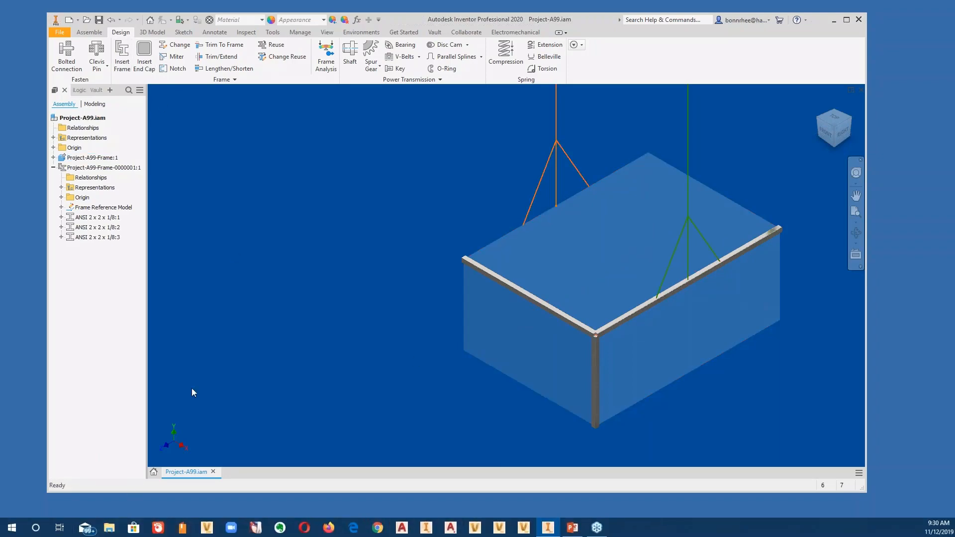
{"action": "key", "text": "super+e"}
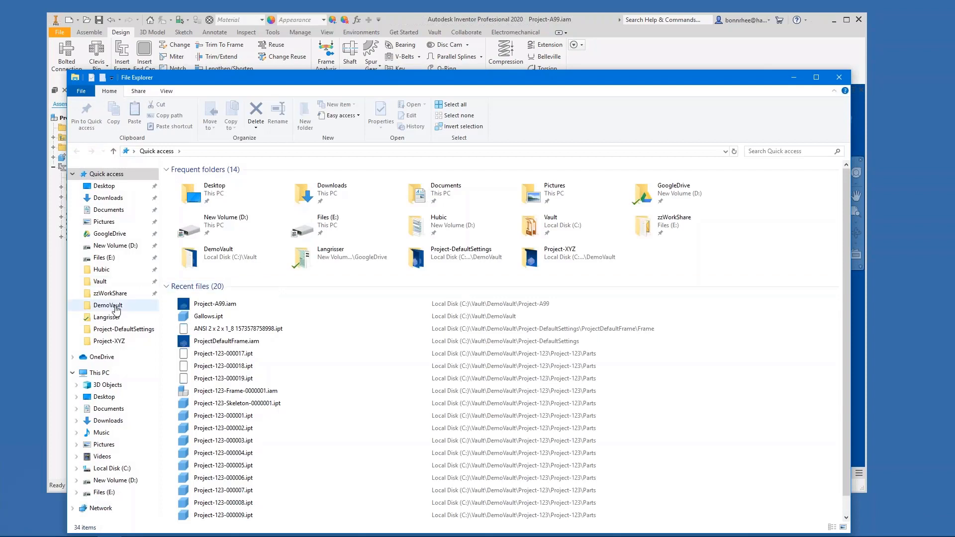
{"action": "double_click", "coordinate": [214, 254]}
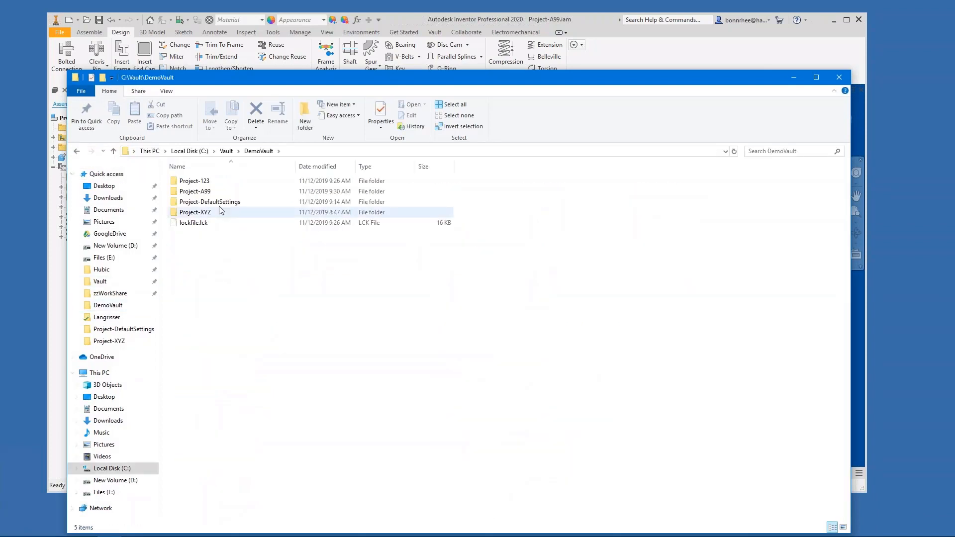
Open the Parts subfolder inside the nested Project-A99 folders and move the file window aside to uncover the assembly.
{"action": "double_click", "coordinate": [194, 191]}
{"action": "double_click", "coordinate": [185, 181]}
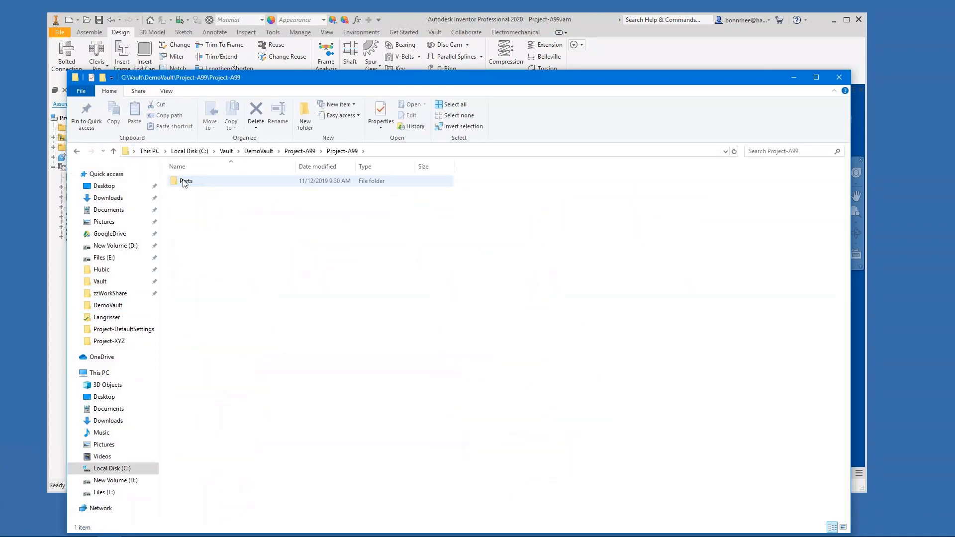
{"action": "double_click", "coordinate": [185, 182]}
{"action": "left_click_drag", "start_coordinate": [308, 76], "coordinate": [449, 91]}
Save Project-A99.iam with its dependents and check the saved files in the Parts folder.
{"action": "left_click", "coordinate": [102, 137]}
{"action": "left_click", "coordinate": [99, 20]}
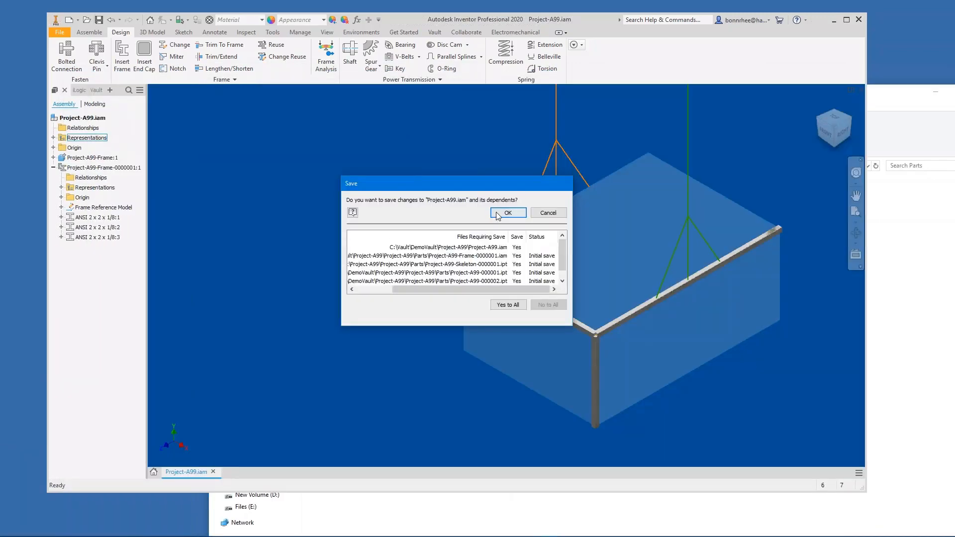
{"action": "left_click", "coordinate": [498, 213]}
{"action": "left_click", "coordinate": [471, 527]}
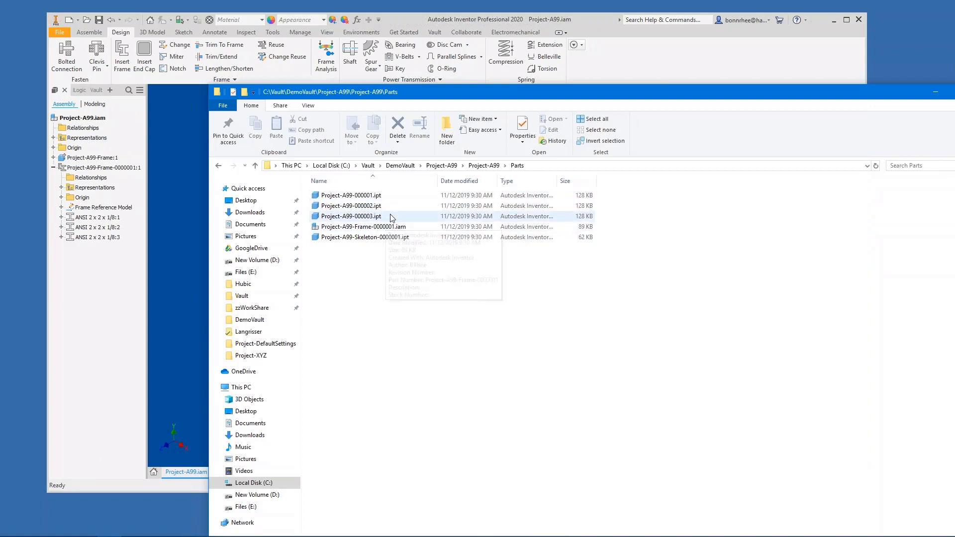
{"action": "left_click", "coordinate": [115, 312]}
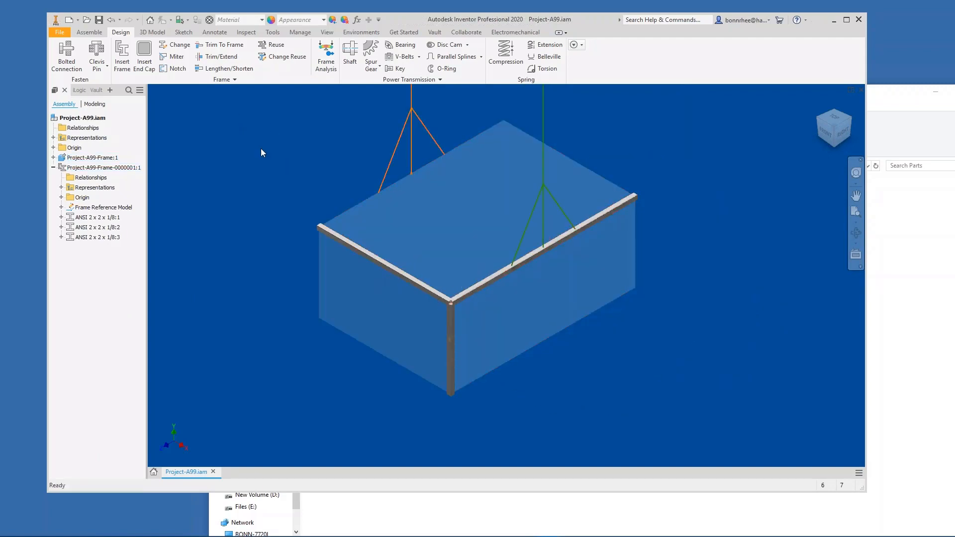
Reuse the long top member ANSI 2 x 2 x 1/8:3 on the box's other three parallel long edges.
{"action": "left_click", "coordinate": [281, 49]}
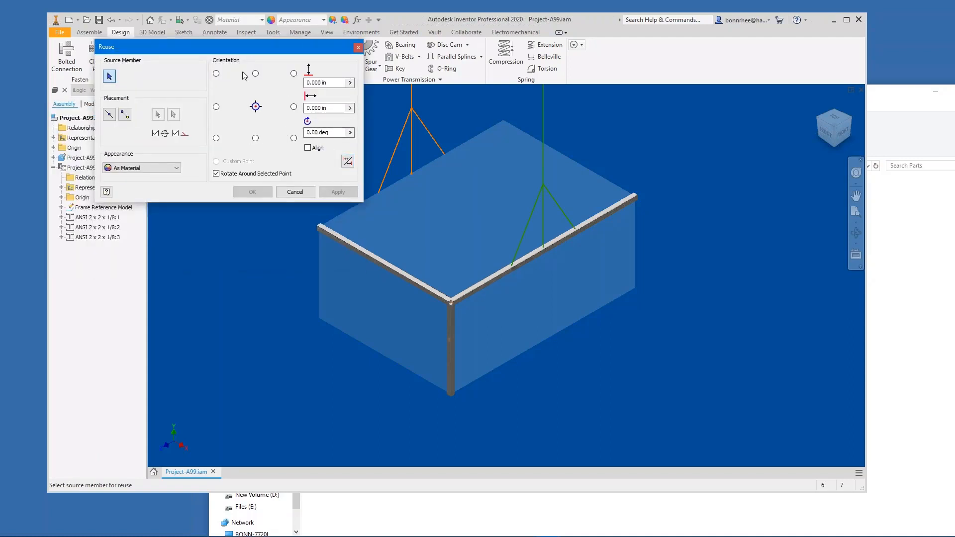
{"action": "left_click_drag", "start_coordinate": [232, 46], "coordinate": [222, 94]}
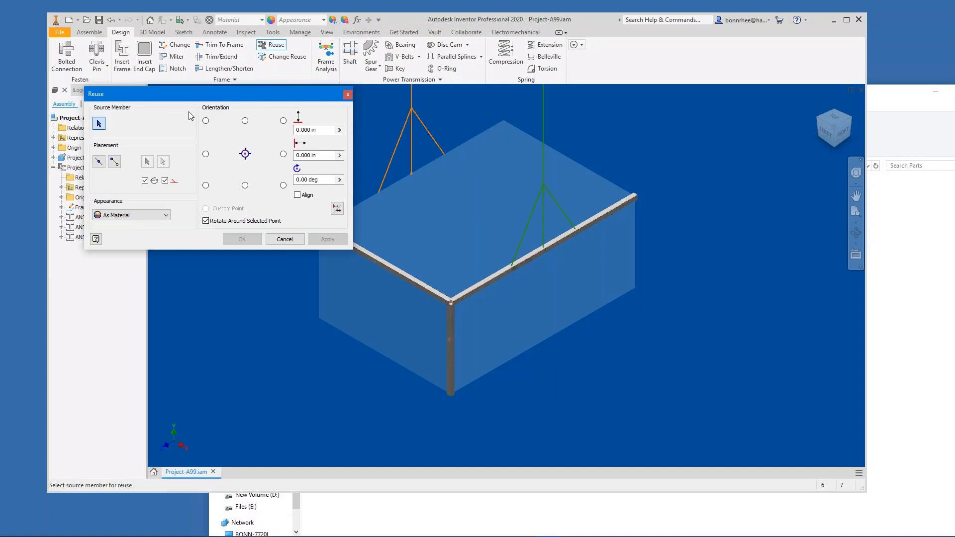
{"action": "scroll", "coordinate": [605, 370], "scroll_direction": "down", "scroll_amount": 2}
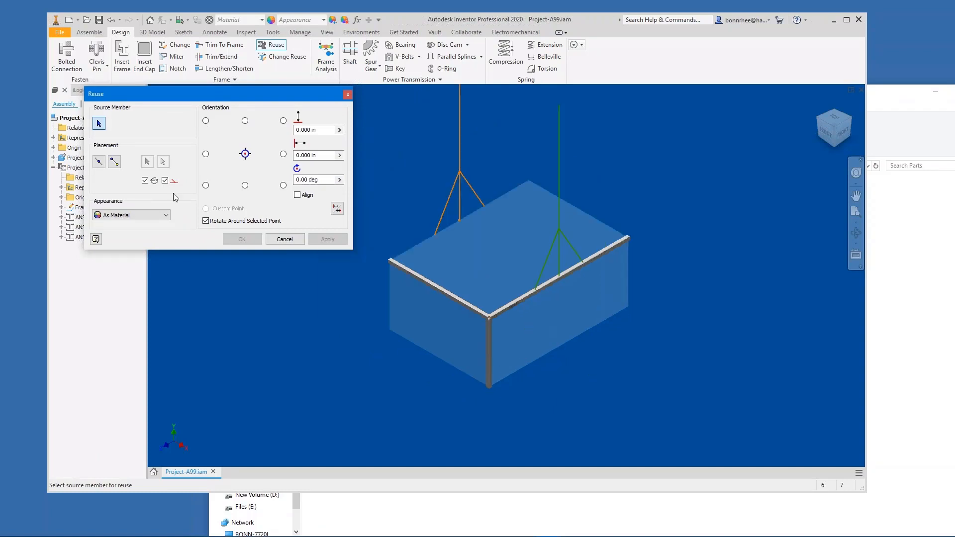
{"action": "left_click", "coordinate": [504, 308]}
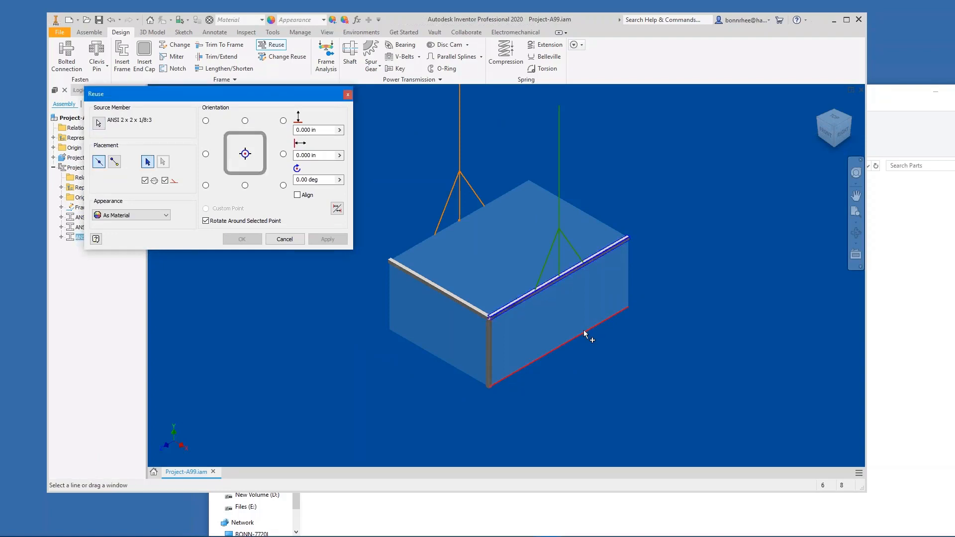
{"action": "left_click", "coordinate": [413, 247]}
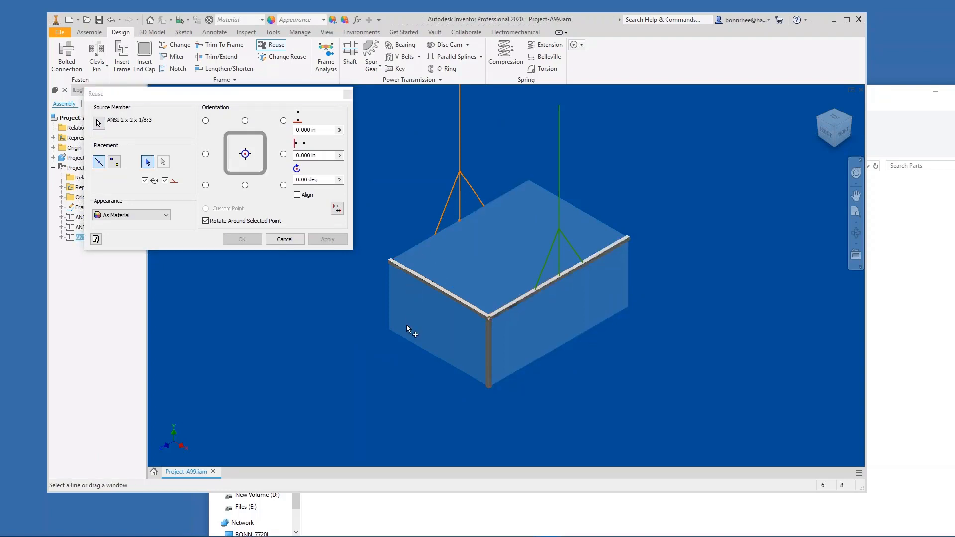
{"action": "left_click", "coordinate": [403, 322]}
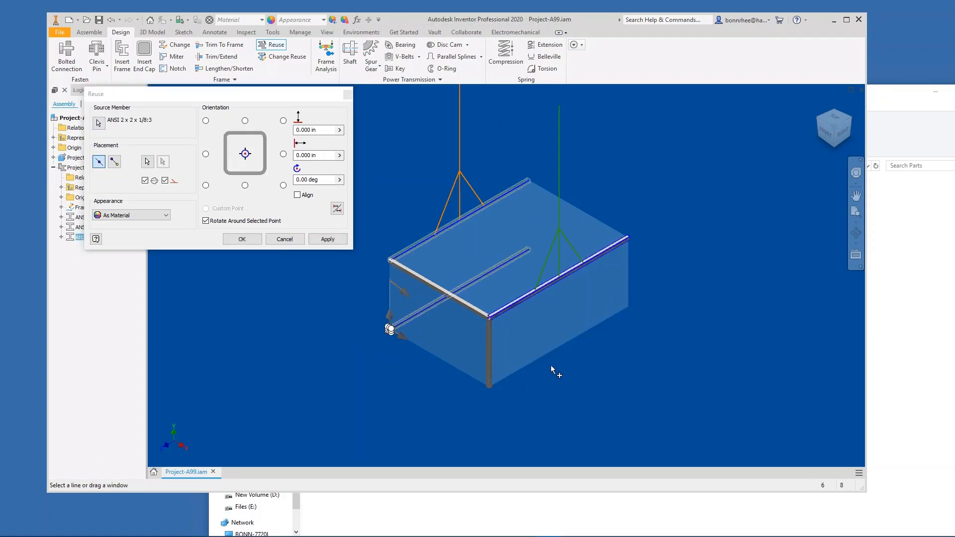
{"action": "left_click", "coordinate": [533, 366]}
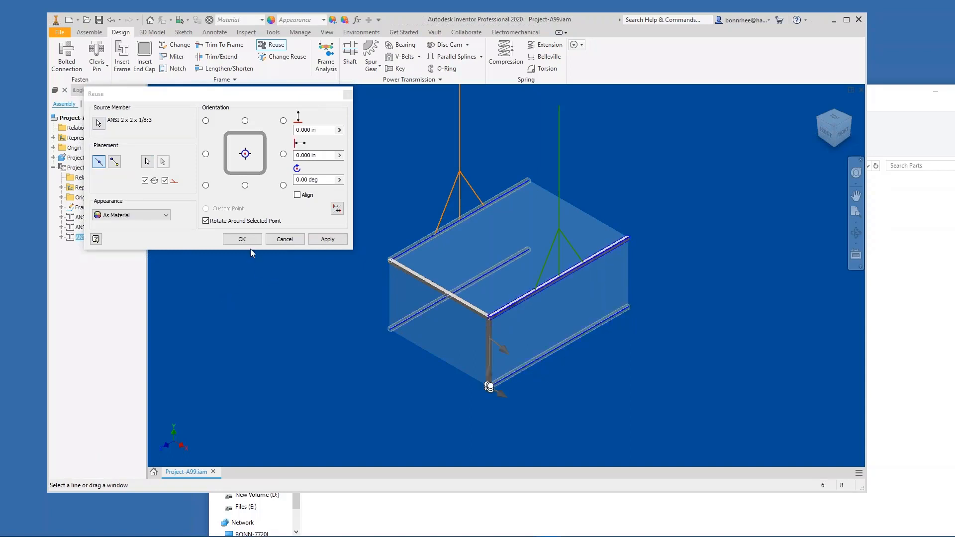
{"action": "left_click", "coordinate": [327, 239]}
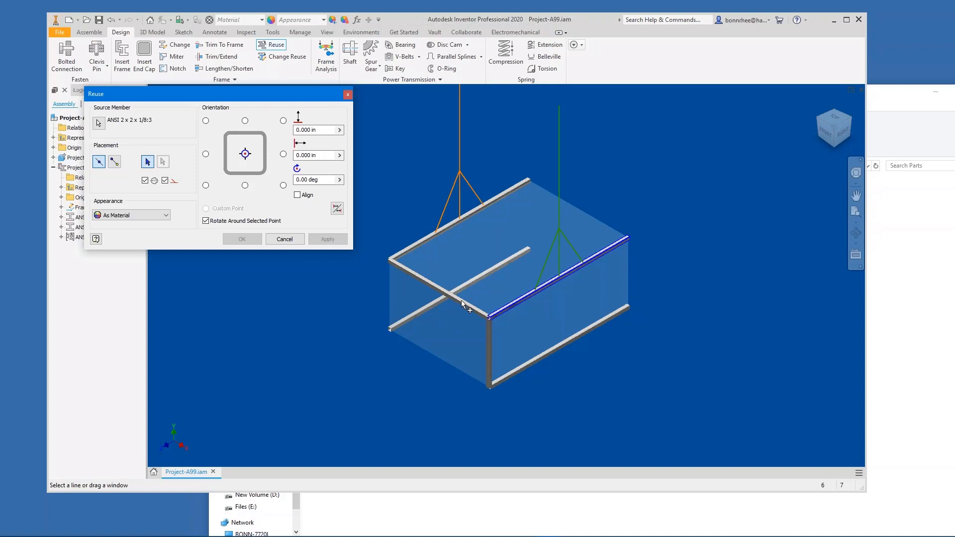
Reuse the short top member ANSI 2 x 2 x 1/8:1 on the box's other three parallel short edges.
{"action": "left_click", "coordinate": [99, 124]}
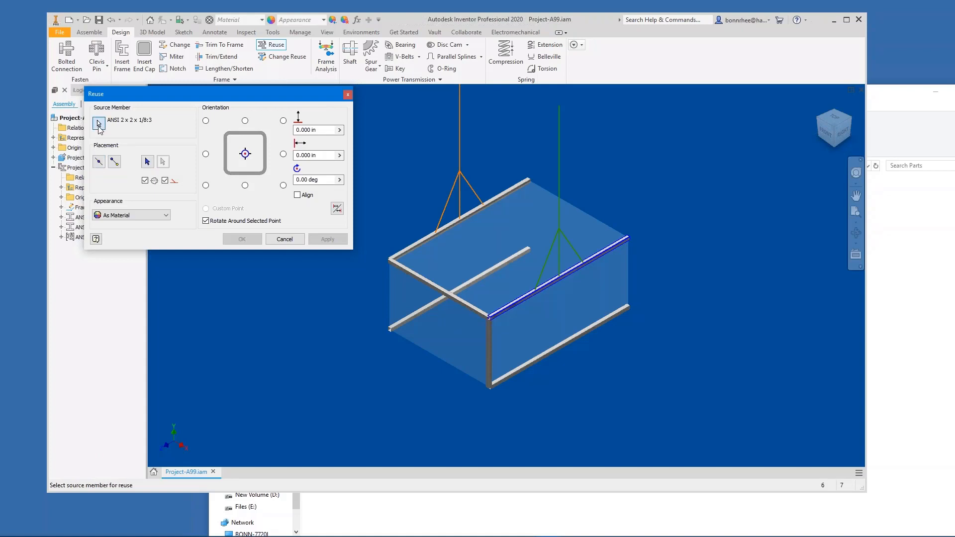
{"action": "left_click", "coordinate": [441, 294]}
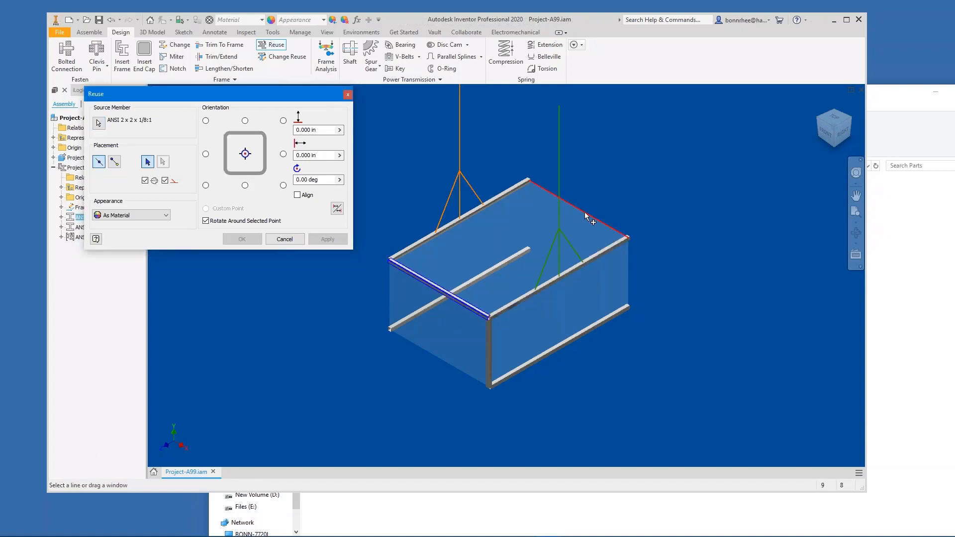
{"action": "left_click", "coordinate": [604, 294]}
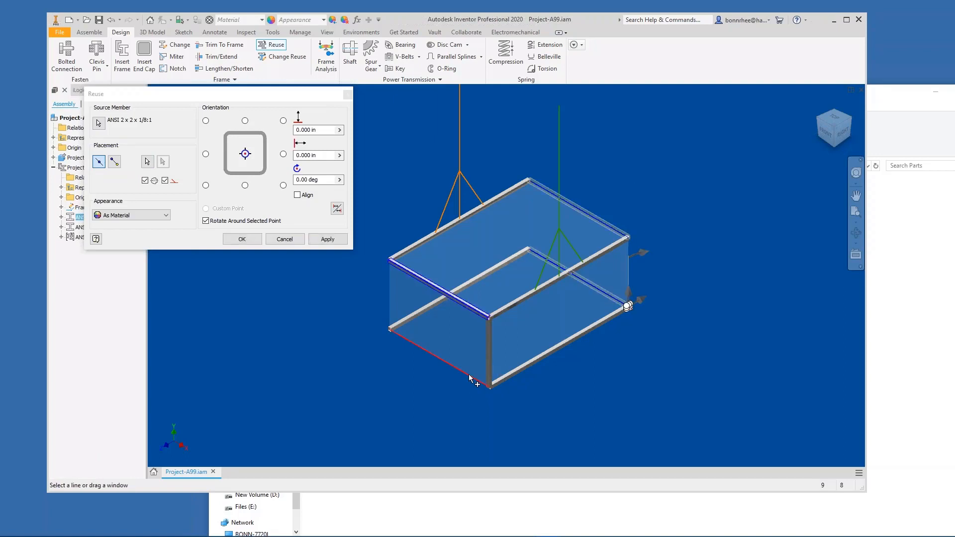
{"action": "left_click", "coordinate": [472, 378]}
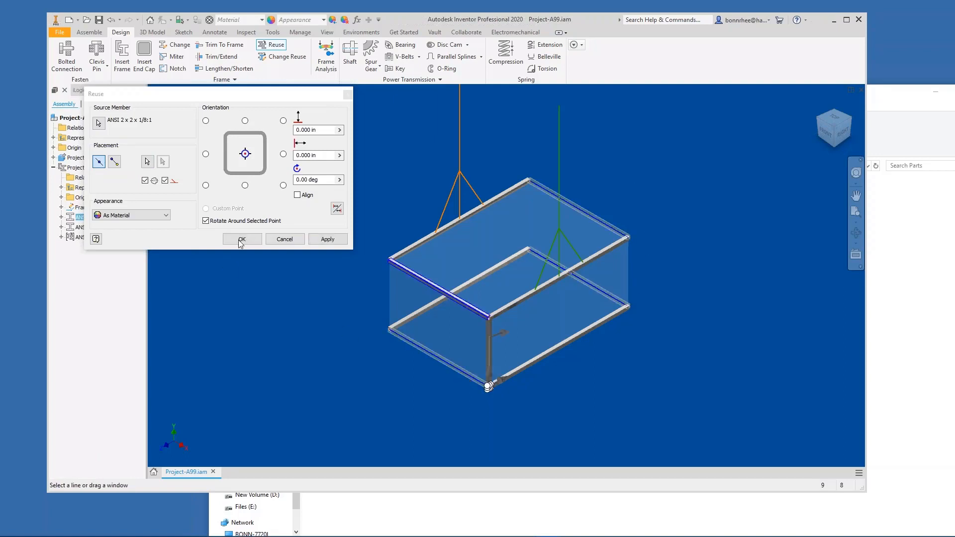
{"action": "left_click", "coordinate": [328, 239]}
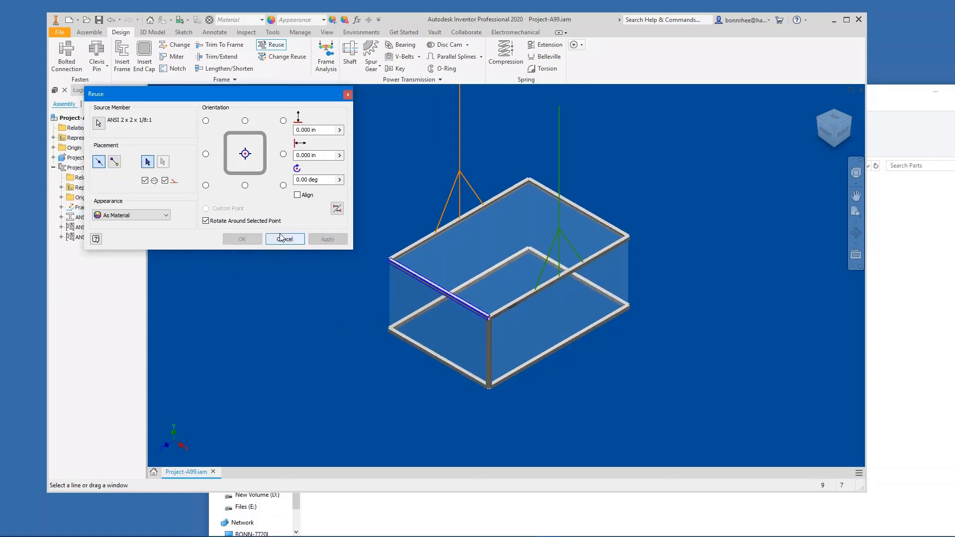
Reuse the vertical member ANSI 2 x 2 x 1/8:2 on the other three vertical edges and finish the Reuse command.
{"action": "left_click", "coordinate": [98, 124]}
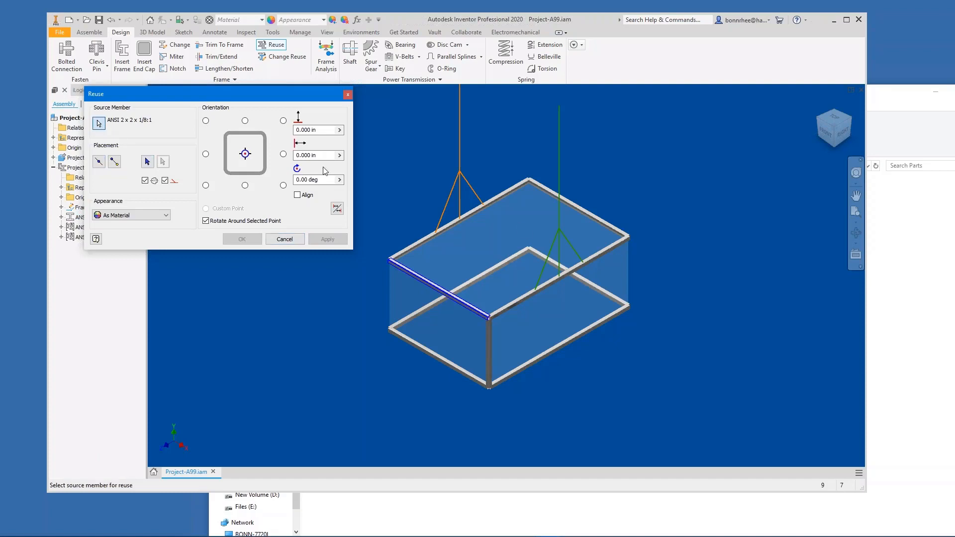
{"action": "left_click", "coordinate": [490, 351]}
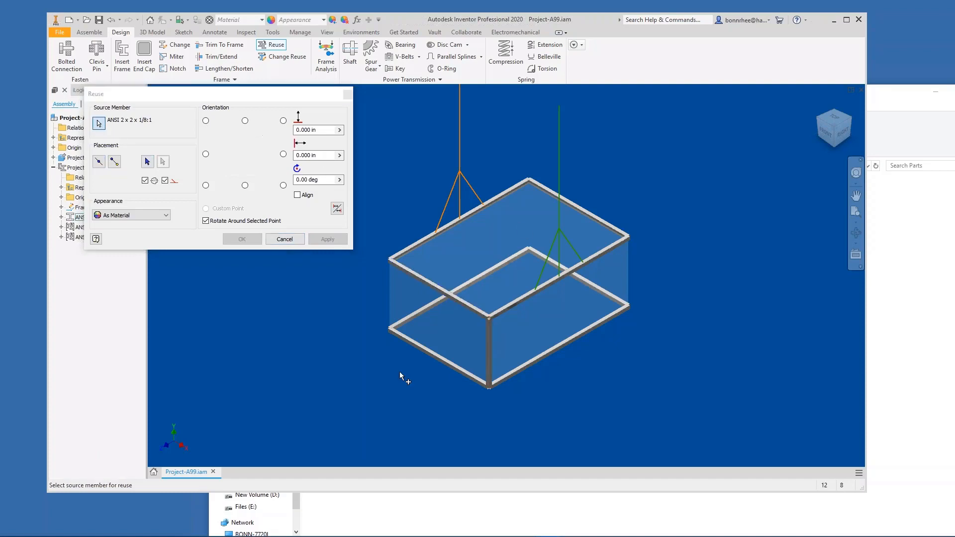
{"action": "left_click", "coordinate": [388, 301]}
{"action": "left_click", "coordinate": [529, 197]}
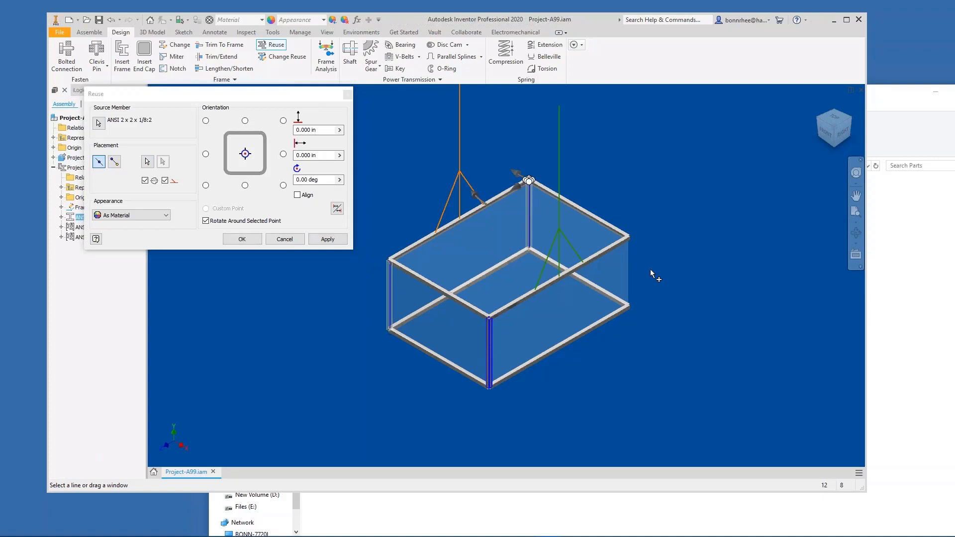
{"action": "left_click", "coordinate": [628, 271]}
{"action": "left_click", "coordinate": [242, 239]}
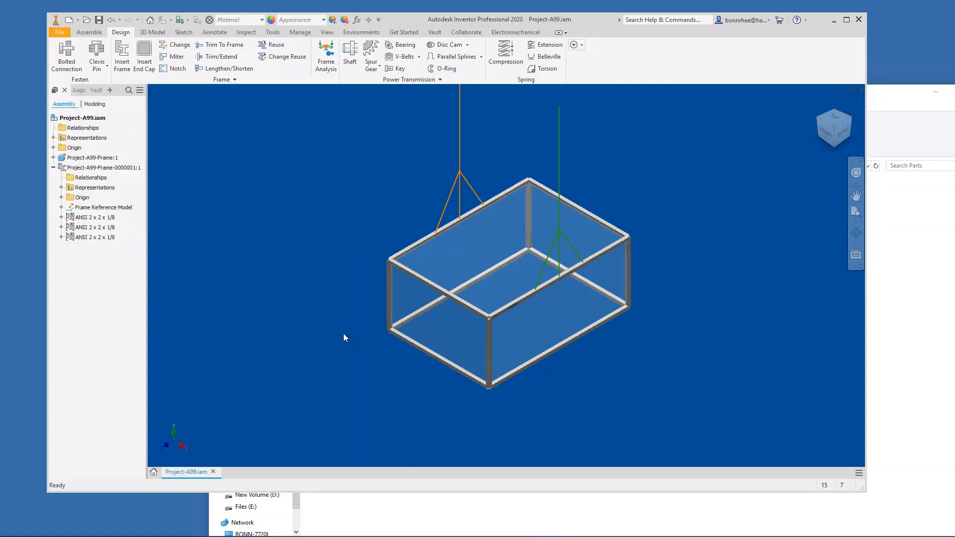
Check the part files in the Parts folder and inspect the corner joints of the frame.
{"action": "left_click", "coordinate": [383, 514]}
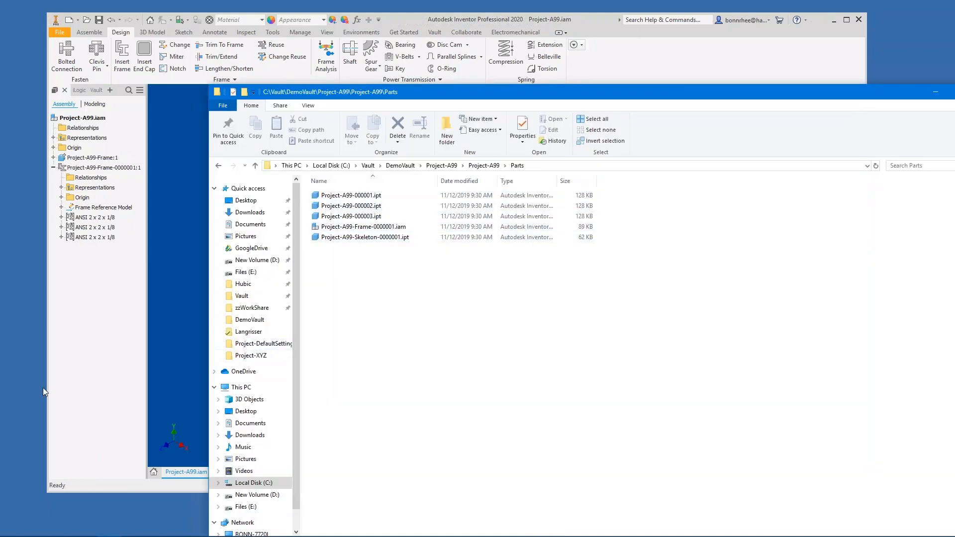
{"action": "left_click", "coordinate": [74, 379]}
{"action": "scroll", "coordinate": [472, 281], "scroll_direction": "up", "scroll_amount": 8}
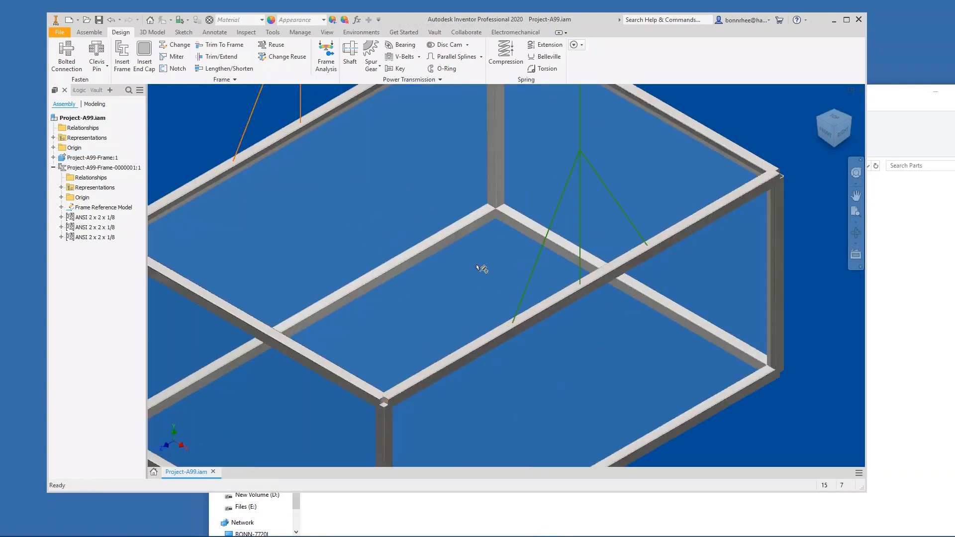
{"action": "scroll", "coordinate": [533, 233], "scroll_direction": "down", "scroll_amount": 3}
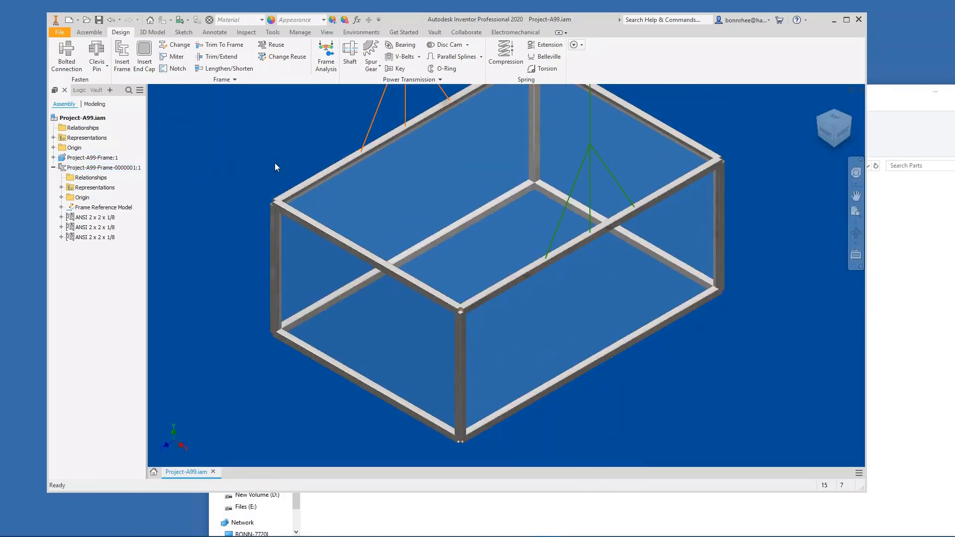
Start the Miter command, then reposition and enlarge its properties window clear of the frame.
{"action": "left_click", "coordinate": [173, 56]}
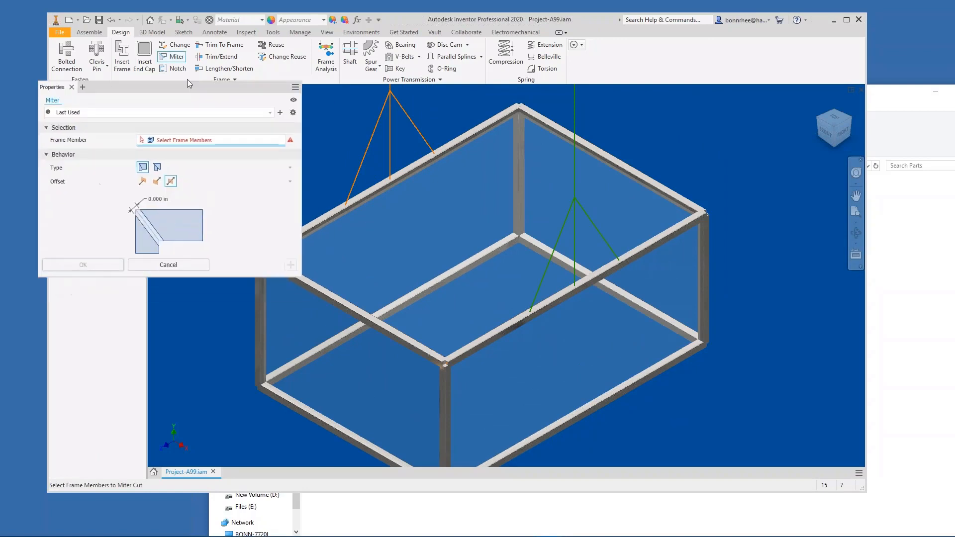
{"action": "scroll", "coordinate": [549, 236], "scroll_direction": "down", "scroll_amount": 2}
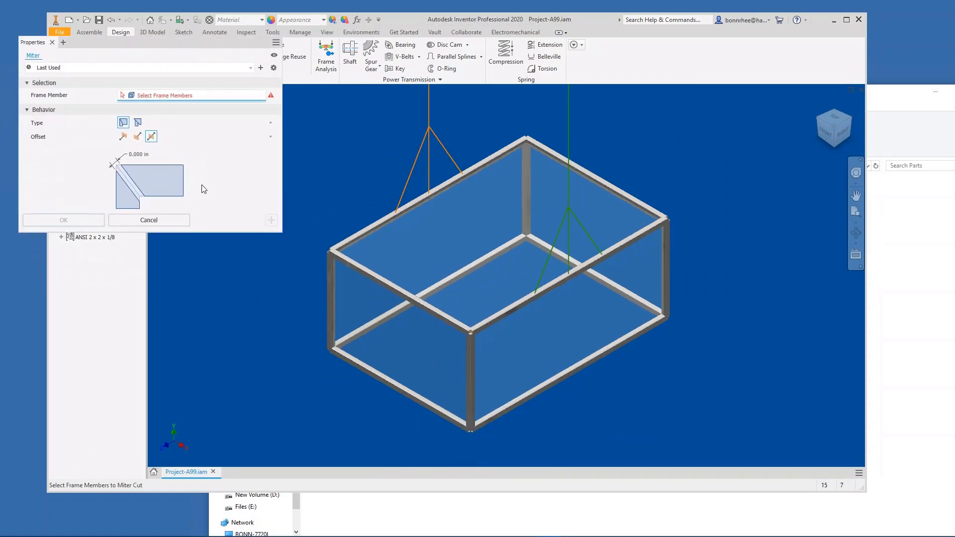
{"action": "left_click_drag", "start_coordinate": [177, 47], "coordinate": [173, 57]}
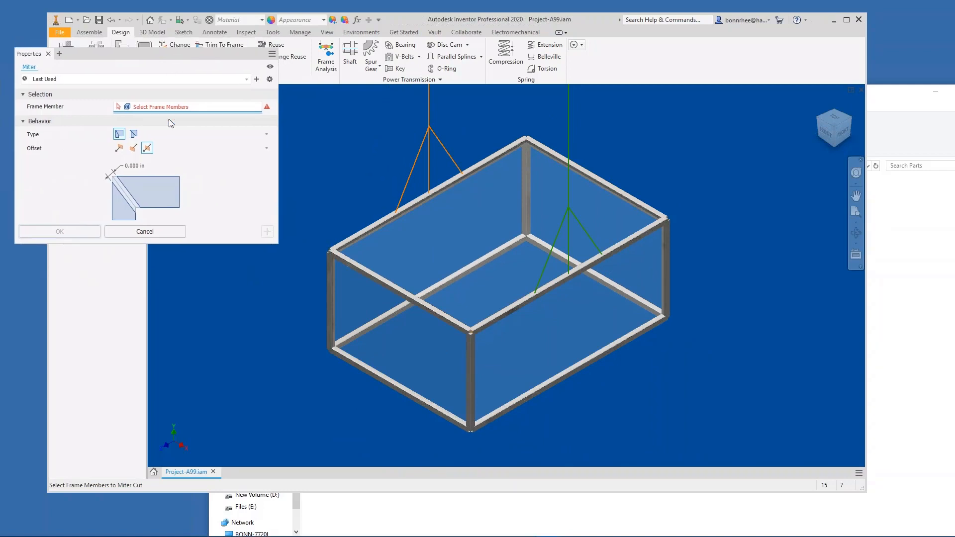
{"action": "left_click_drag", "start_coordinate": [276, 244], "coordinate": [264, 313]}
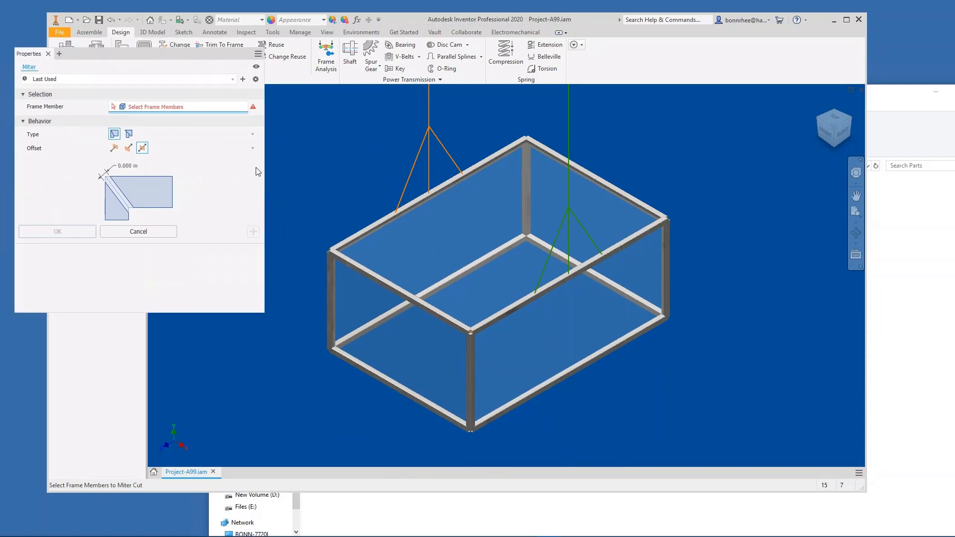
Check the Delete existing end treatments option of the Miter command, moving its properties window clear of the Frame commands.
{"action": "left_click", "coordinate": [258, 54]}
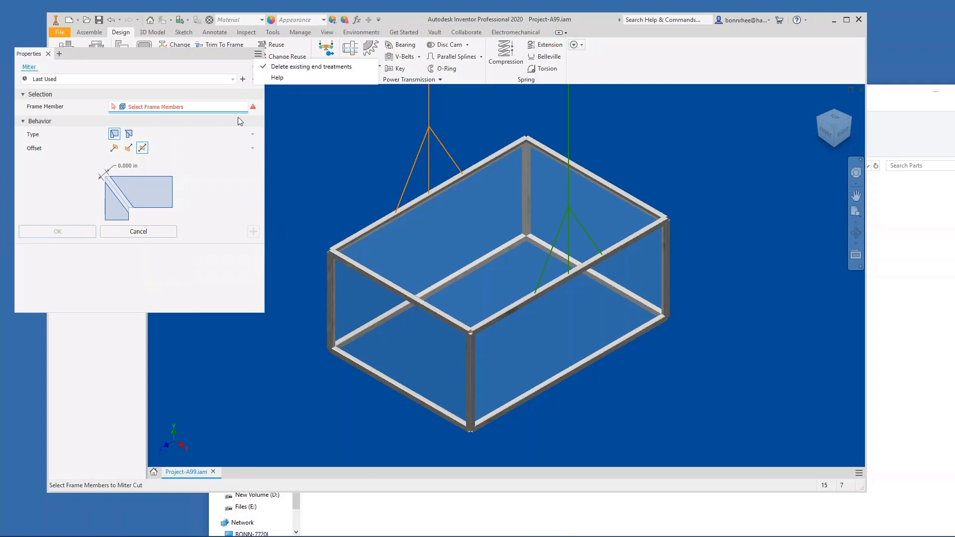
{"action": "left_click", "coordinate": [225, 150]}
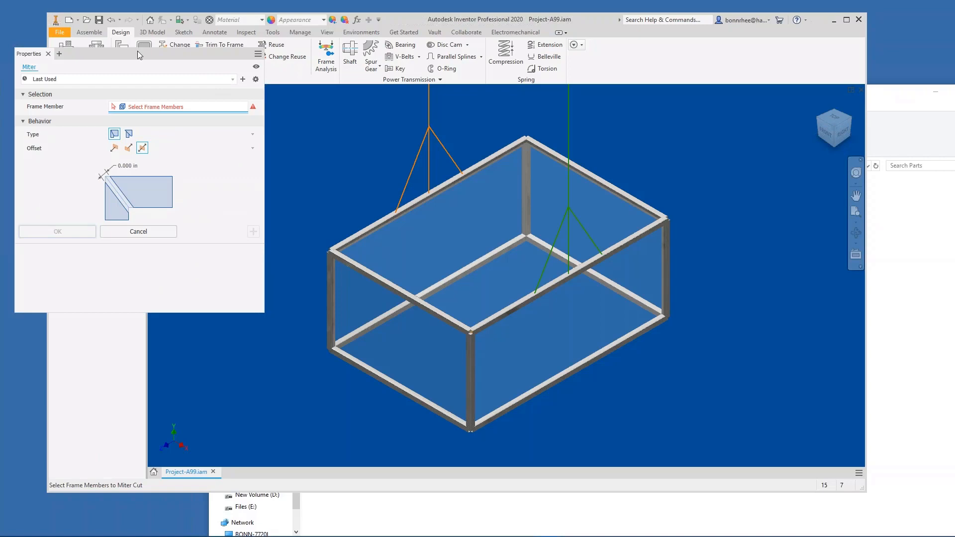
{"action": "left_click_drag", "start_coordinate": [138, 52], "coordinate": [79, 125]}
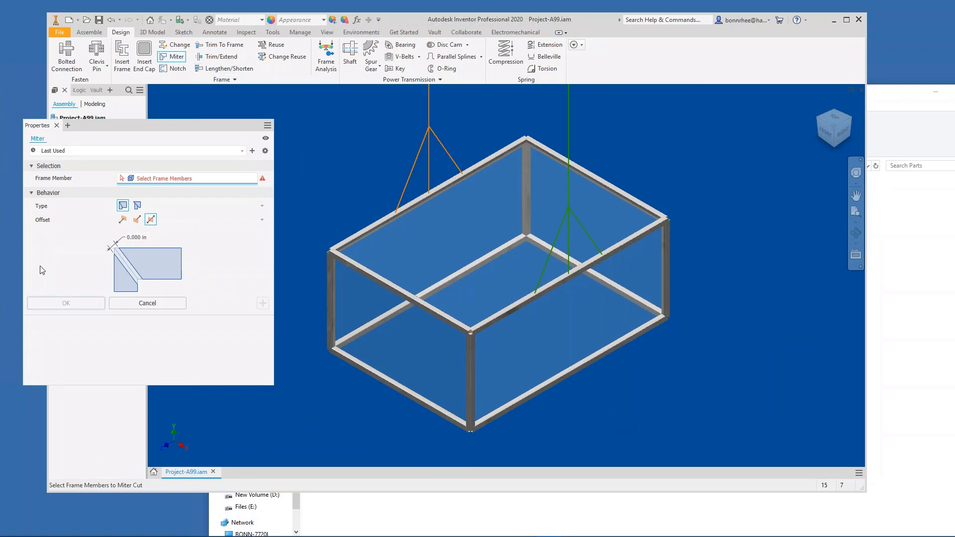
{"action": "left_click", "coordinate": [268, 125]}
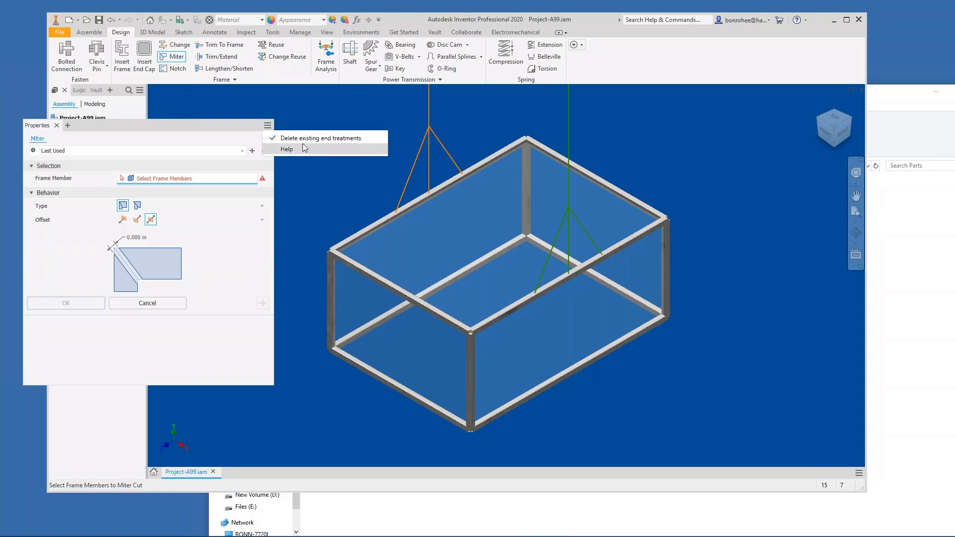
{"action": "left_click", "coordinate": [199, 130]}
{"action": "left_click", "coordinate": [267, 126]}
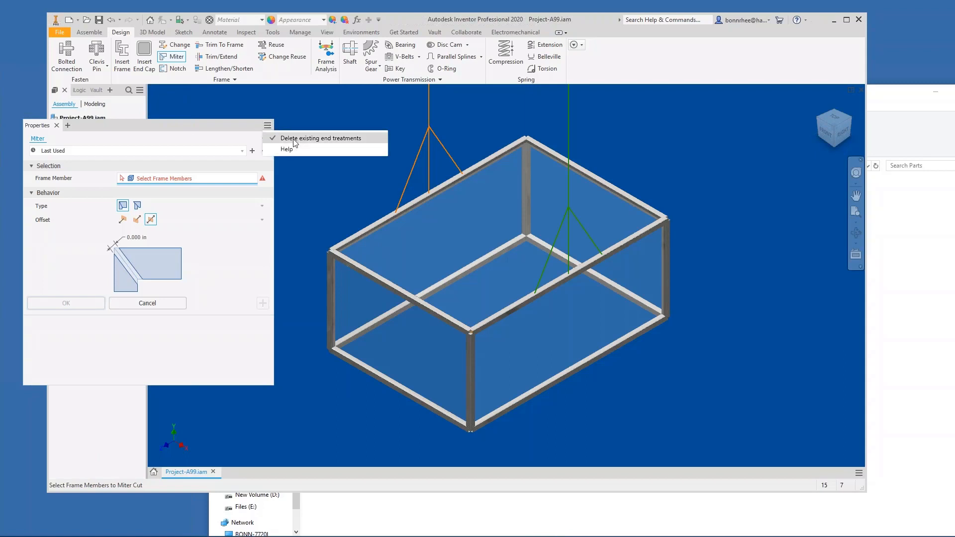
{"action": "left_click", "coordinate": [224, 260]}
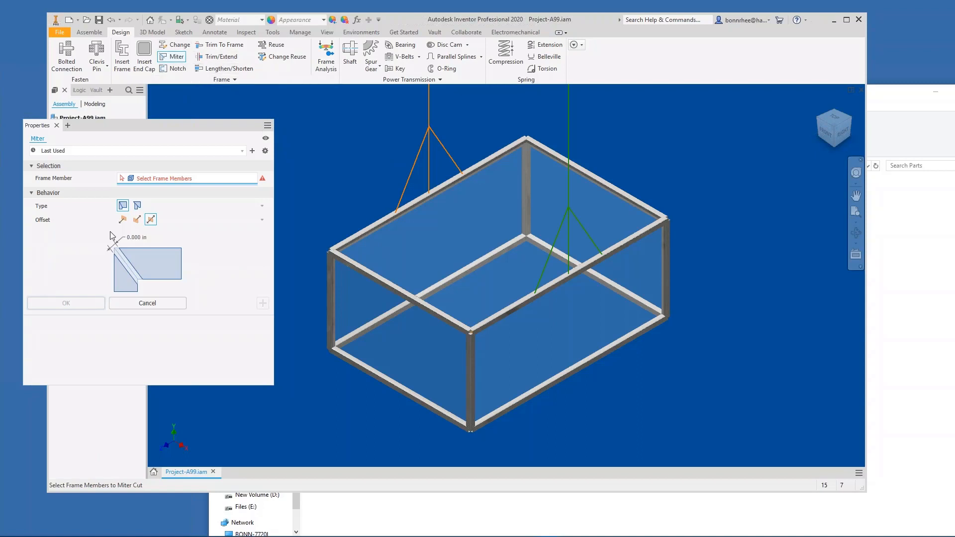
{"action": "left_click", "coordinate": [267, 125]}
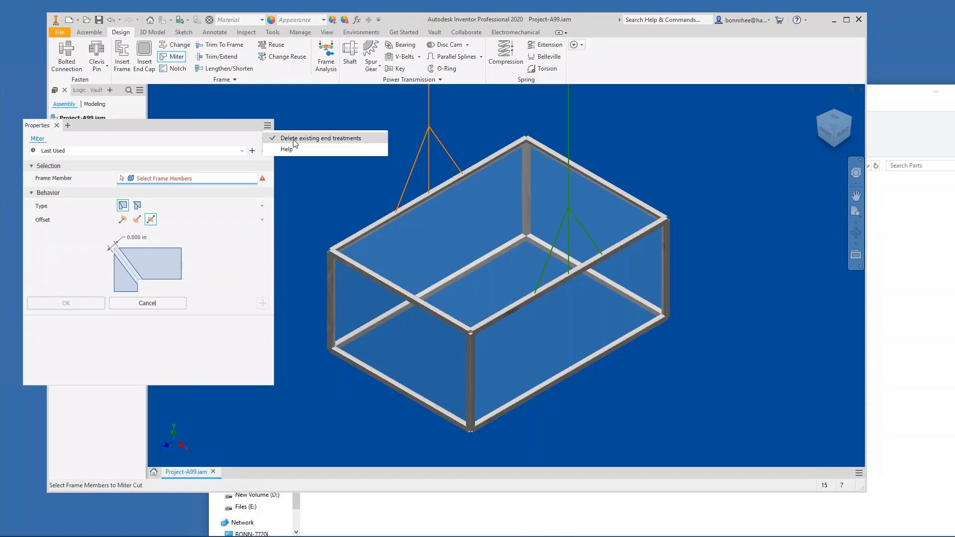
{"action": "left_click", "coordinate": [233, 278]}
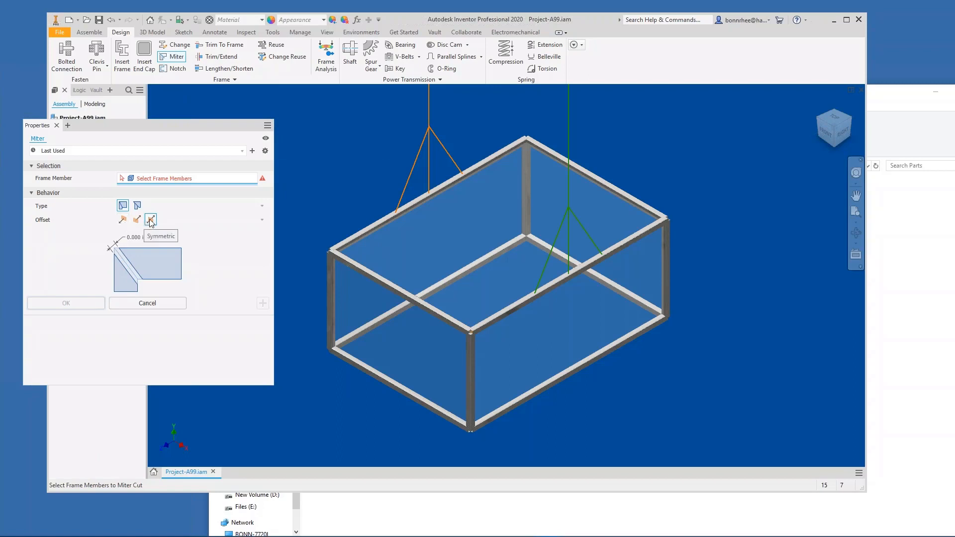
Compare the Miter offset and type options, returning to the Symmetric offset and the original miter type.
{"action": "left_click", "coordinate": [122, 219]}
{"action": "left_click", "coordinate": [136, 219]}
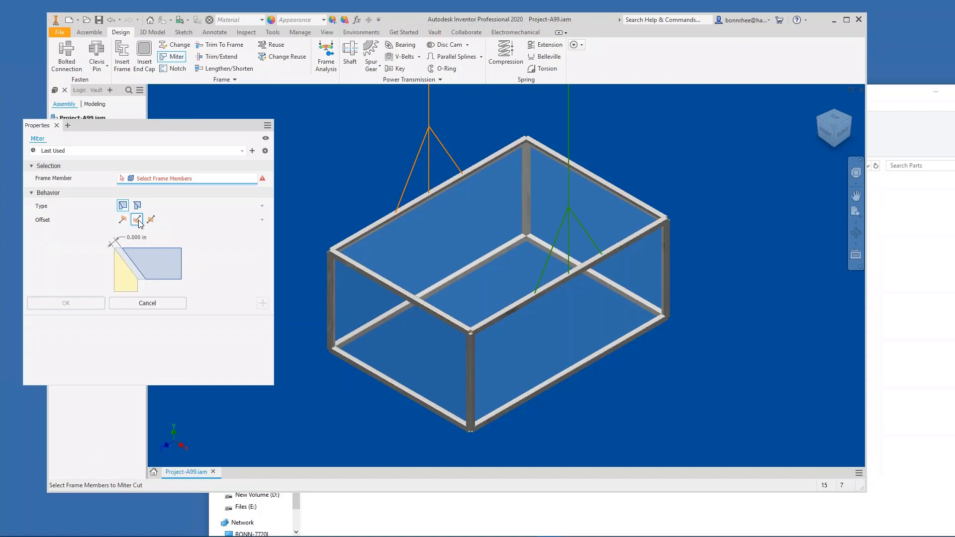
{"action": "left_click", "coordinate": [154, 221]}
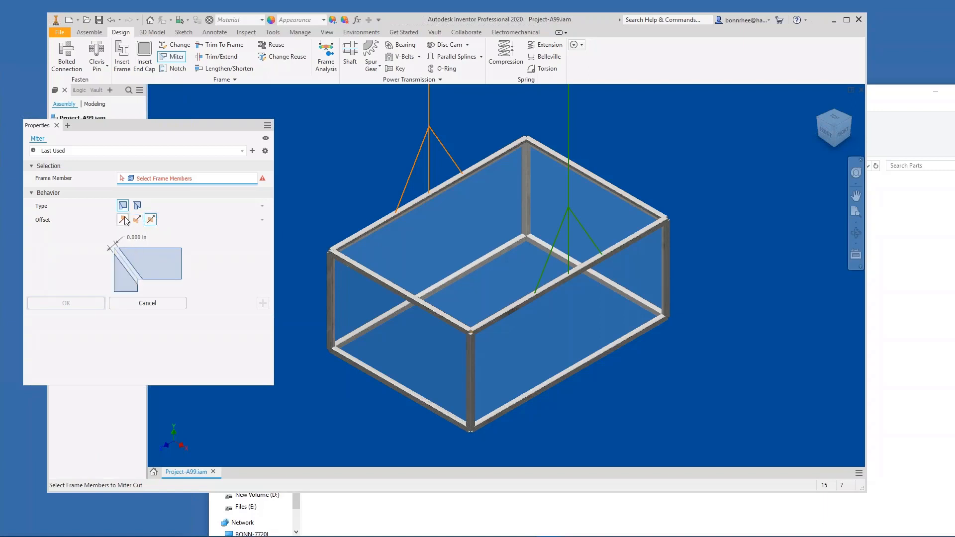
{"action": "left_click", "coordinate": [137, 205]}
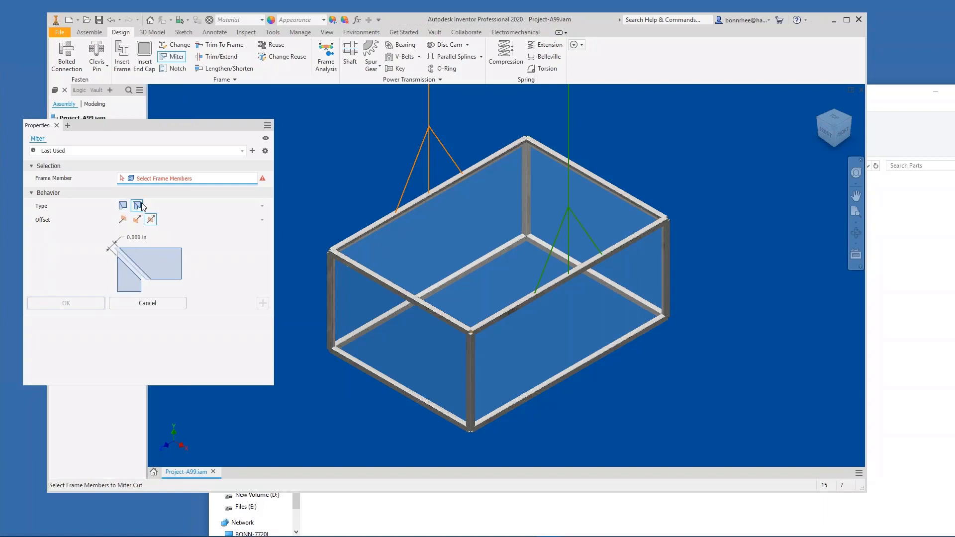
{"action": "left_click", "coordinate": [122, 206]}
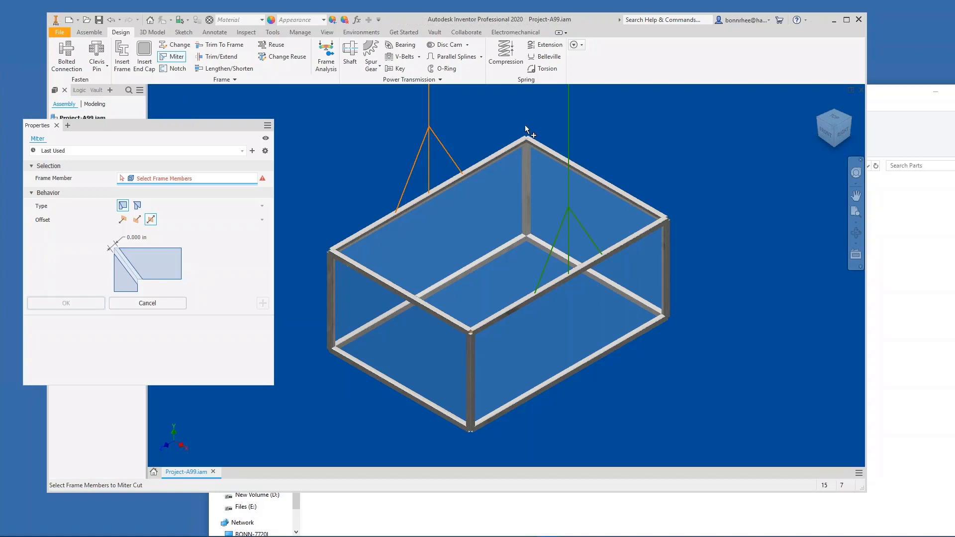
Miter the short and long top members at the frame's front corner with a Symmetric 0.000 in offset.
{"action": "left_click", "coordinate": [451, 324]}
{"action": "left_click", "coordinate": [656, 230]}
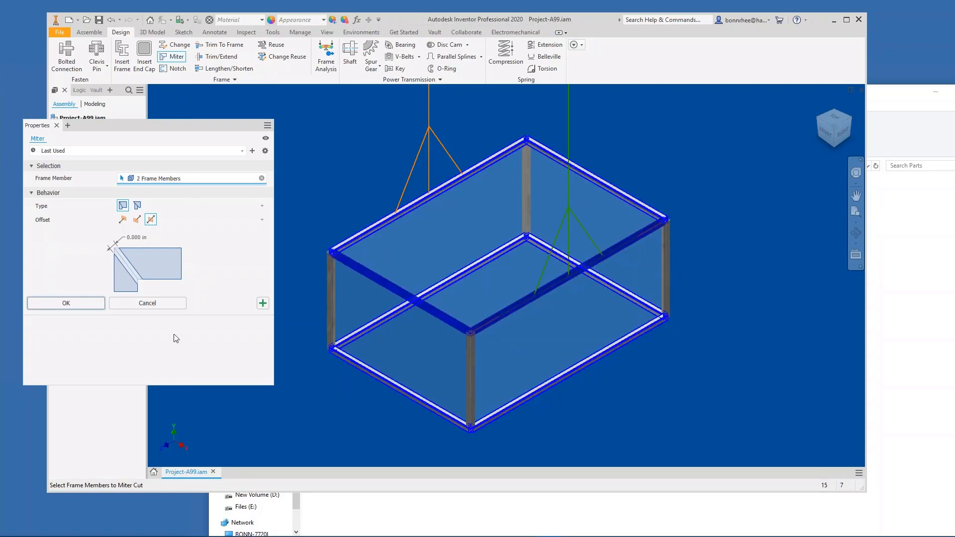
{"action": "left_click", "coordinate": [83, 304]}
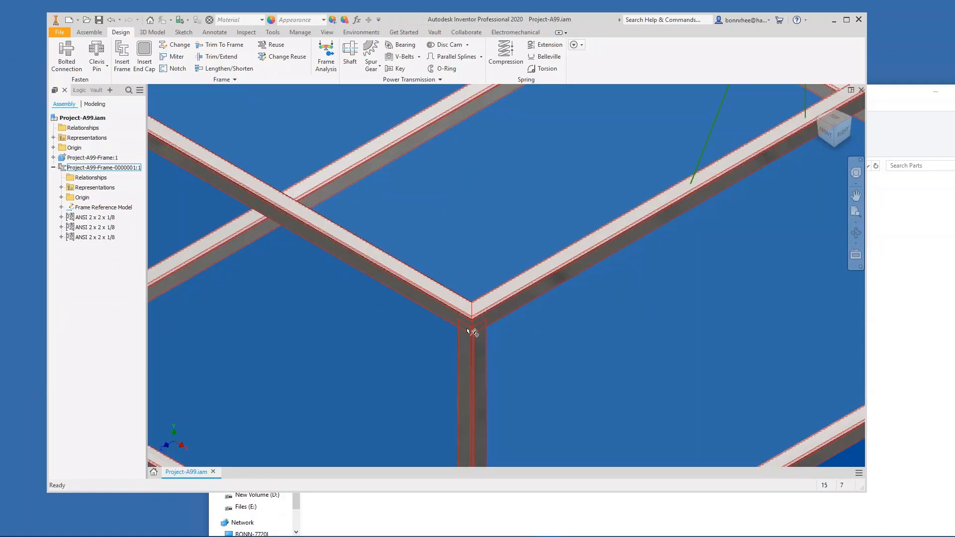
Examine the mitered corner joints around the frame from several sides, and return to the home view.
{"action": "scroll", "coordinate": [467, 330], "scroll_direction": "up", "scroll_amount": 3}
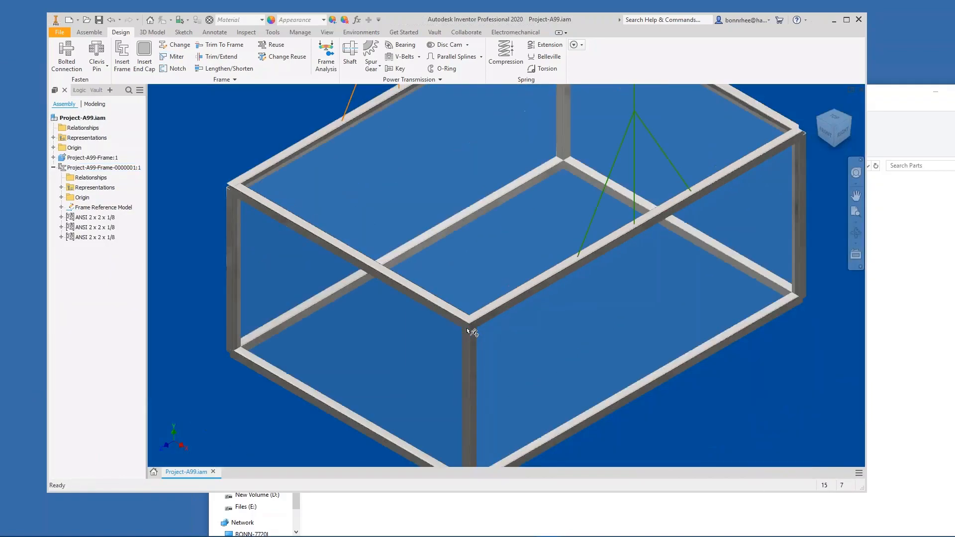
{"action": "scroll", "coordinate": [462, 199], "scroll_direction": "up", "scroll_amount": 3}
{"action": "scroll", "coordinate": [455, 239], "scroll_direction": "down", "scroll_amount": 1}
{"action": "middle_click_drag", "start_coordinate": [454, 245], "coordinate": [424, 388]}
{"action": "scroll", "coordinate": [498, 130], "scroll_direction": "down", "scroll_amount": 5}
{"action": "scroll", "coordinate": [554, 182], "scroll_direction": "up", "scroll_amount": 5}
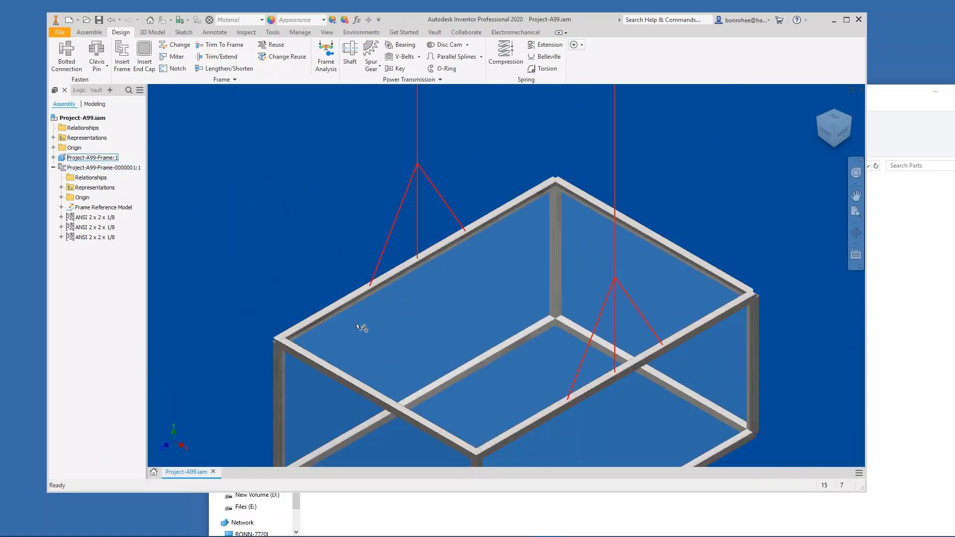
{"action": "middle_click_drag", "start_coordinate": [360, 305], "coordinate": [592, 360], "text": "shift"}
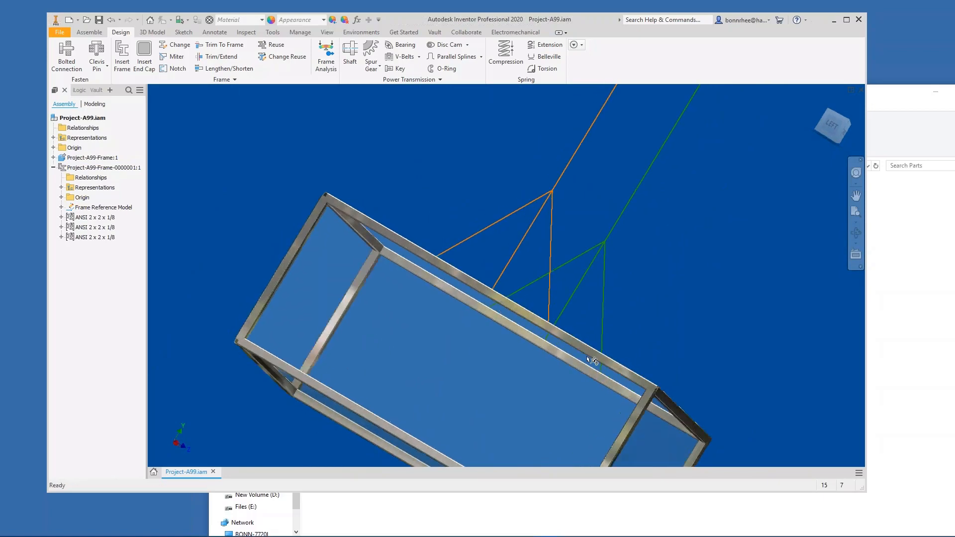
{"action": "scroll", "coordinate": [592, 360], "scroll_direction": "down", "scroll_amount": 3}
{"action": "scroll", "coordinate": [746, 420], "scroll_direction": "down", "scroll_amount": 2}
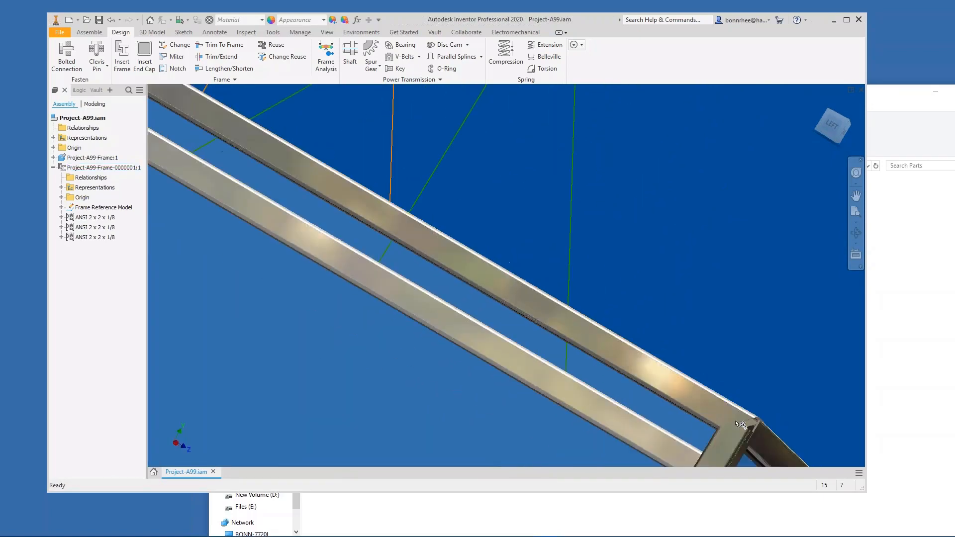
{"action": "scroll", "coordinate": [725, 395], "scroll_direction": "down", "scroll_amount": 2}
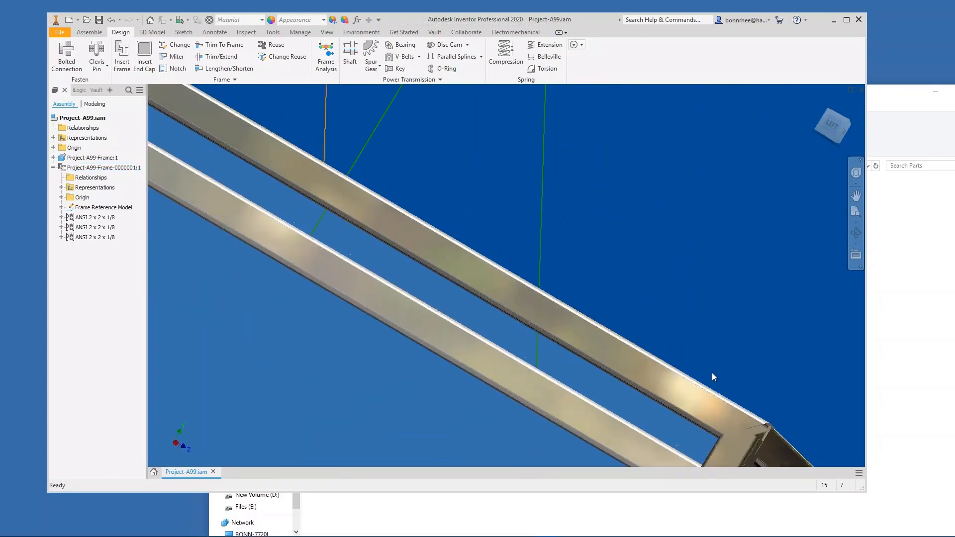
{"action": "middle_click_drag", "start_coordinate": [712, 377], "coordinate": [414, 360], "text": "shift"}
{"action": "scroll", "coordinate": [618, 379], "scroll_direction": "up", "scroll_amount": 4}
{"action": "scroll", "coordinate": [572, 373], "scroll_direction": "up", "scroll_amount": 2}
{"action": "scroll", "coordinate": [673, 326], "scroll_direction": "down", "scroll_amount": 4}
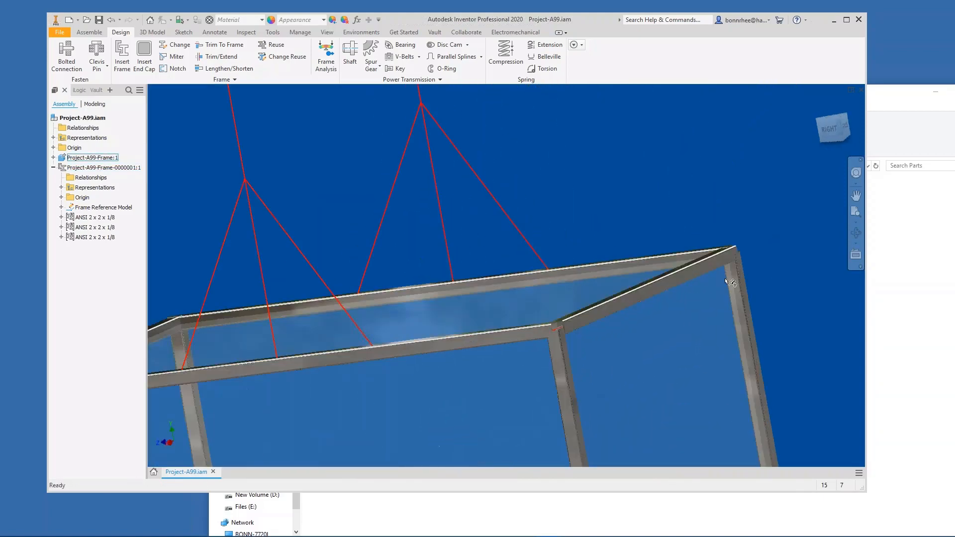
{"action": "scroll", "coordinate": [727, 281], "scroll_direction": "down", "scroll_amount": 3}
{"action": "scroll", "coordinate": [727, 281], "scroll_direction": "up", "scroll_amount": 3}
{"action": "middle_click_drag", "start_coordinate": [671, 307], "coordinate": [617, 318], "text": "shift"}
{"action": "scroll", "coordinate": [615, 319], "scroll_direction": "up", "scroll_amount": 2}
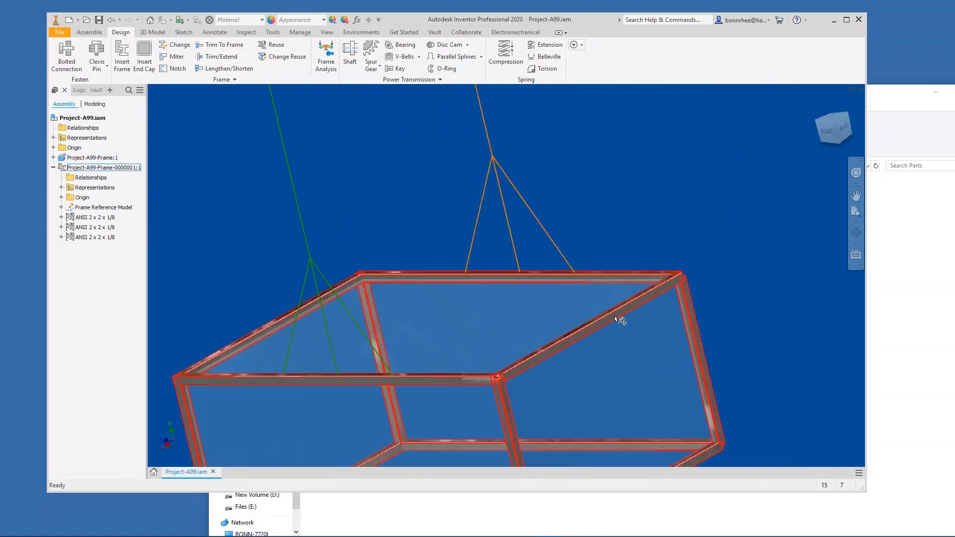
{"action": "scroll", "coordinate": [683, 286], "scroll_direction": "down", "scroll_amount": 3}
{"action": "scroll", "coordinate": [689, 284], "scroll_direction": "up", "scroll_amount": 5}
{"action": "middle_click_drag", "start_coordinate": [685, 286], "coordinate": [688, 373], "text": "shift"}
{"action": "scroll", "coordinate": [699, 294], "scroll_direction": "down", "scroll_amount": 4}
{"action": "middle_click_drag", "start_coordinate": [689, 293], "coordinate": [648, 280], "text": "shift"}
{"action": "scroll", "coordinate": [514, 324], "scroll_direction": "up", "scroll_amount": 5}
{"action": "scroll", "coordinate": [513, 324], "scroll_direction": "down", "scroll_amount": 6}
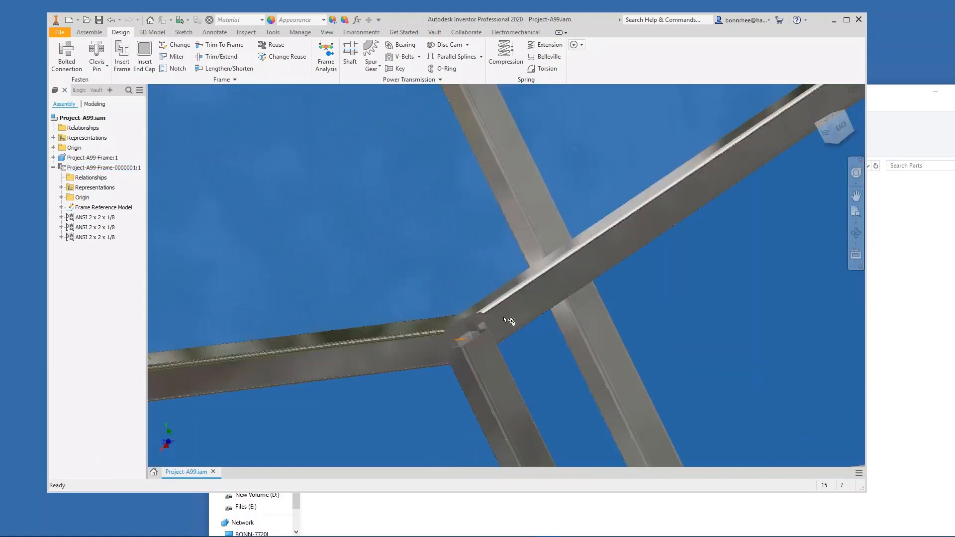
{"action": "scroll", "coordinate": [482, 313], "scroll_direction": "up", "scroll_amount": 6}
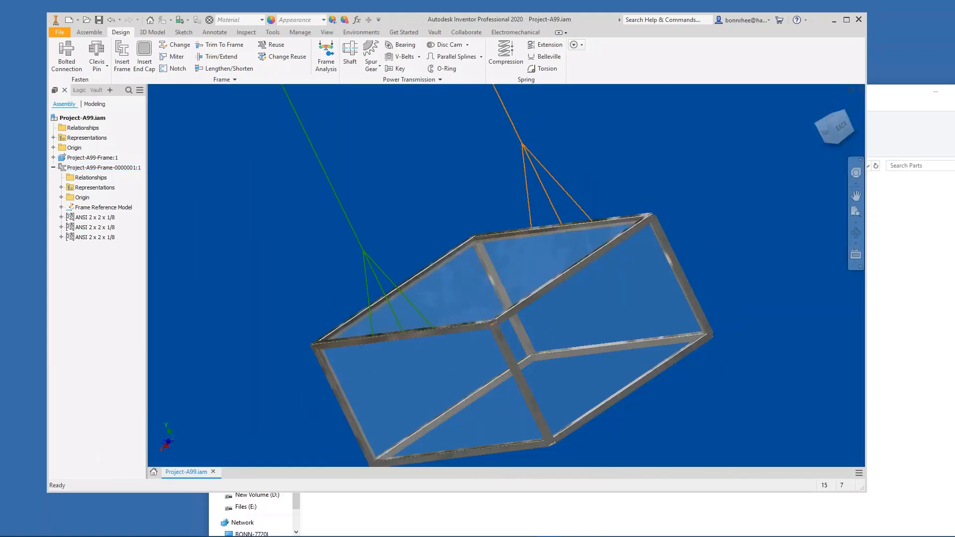
{"action": "middle_click_drag", "start_coordinate": [508, 343], "coordinate": [560, 405], "text": "shift"}
{"action": "scroll", "coordinate": [553, 403], "scroll_direction": "down", "scroll_amount": 5}
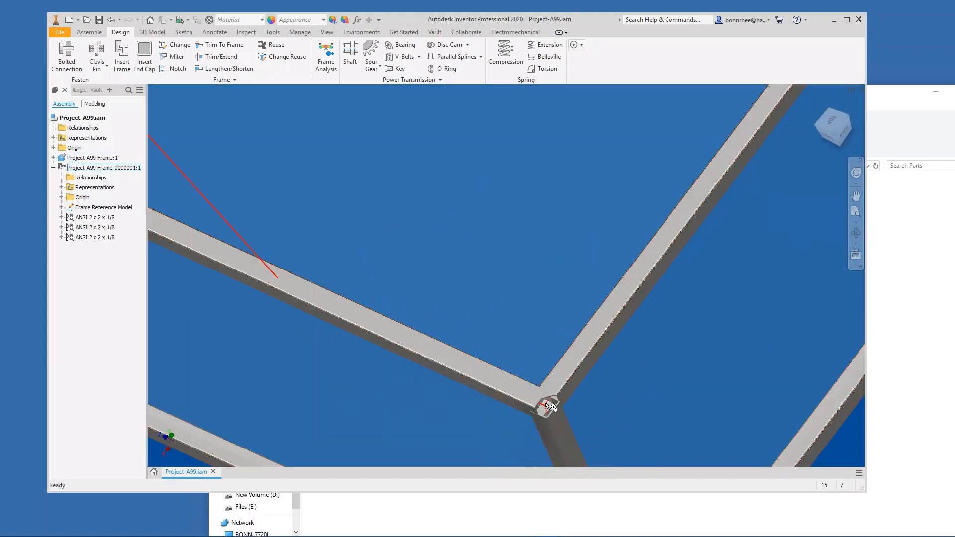
{"action": "scroll", "coordinate": [552, 403], "scroll_direction": "up", "scroll_amount": 5}
{"action": "middle_click_drag", "start_coordinate": [617, 362], "coordinate": [567, 331], "text": "shift"}
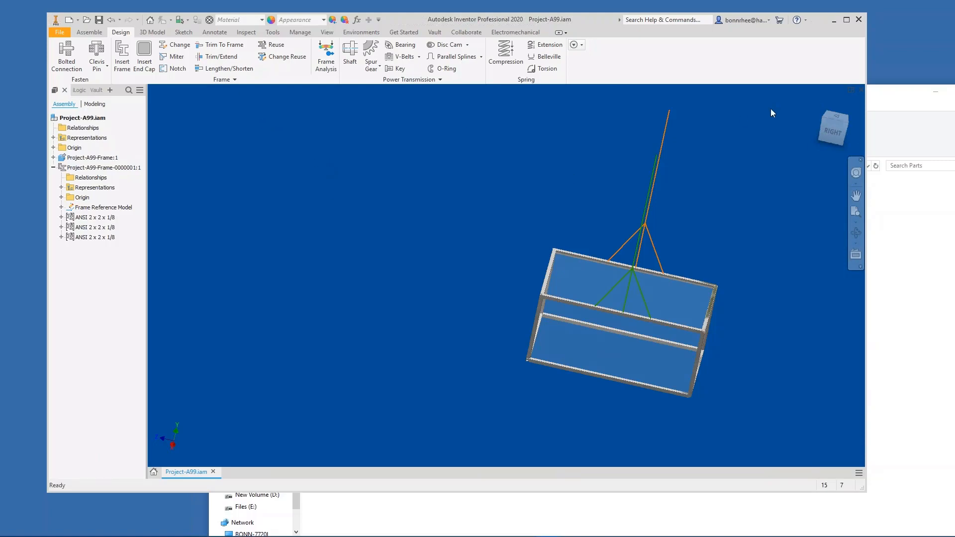
{"action": "left_click", "coordinate": [817, 103]}
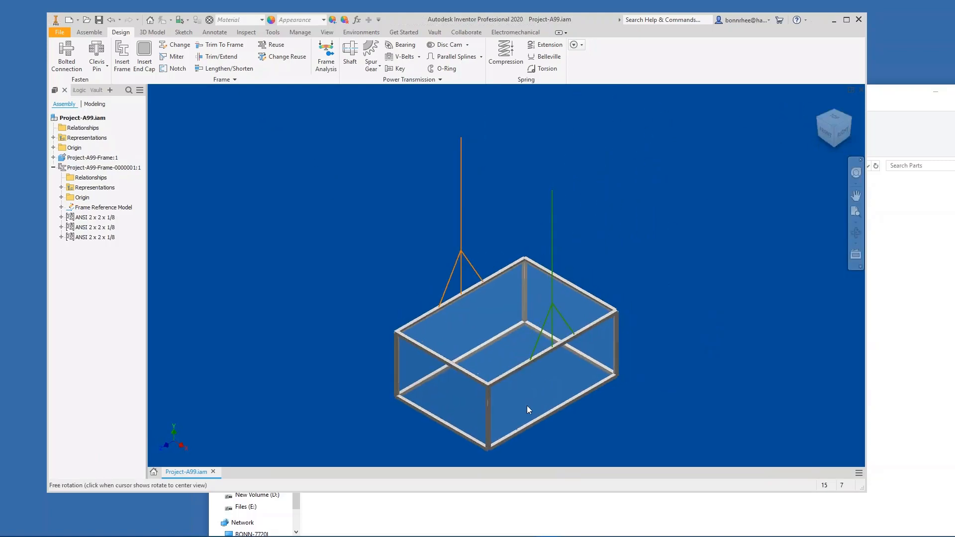
{"action": "scroll", "coordinate": [528, 410], "scroll_direction": "up", "scroll_amount": 5}
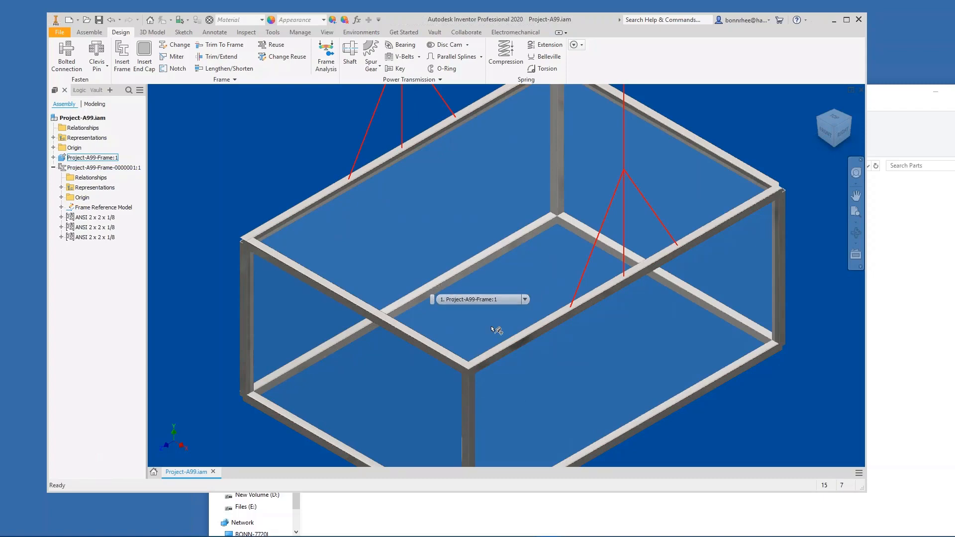
{"action": "scroll", "coordinate": [500, 299], "scroll_direction": "down", "scroll_amount": 1}
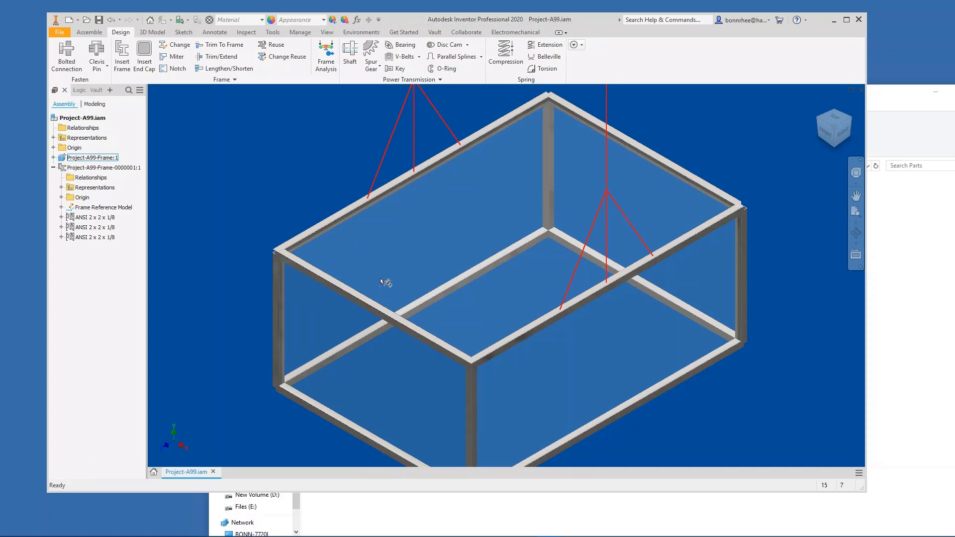
Review the source member and orientation options of the Change Reuse command and close it without changes.
{"action": "left_click", "coordinate": [492, 322]}
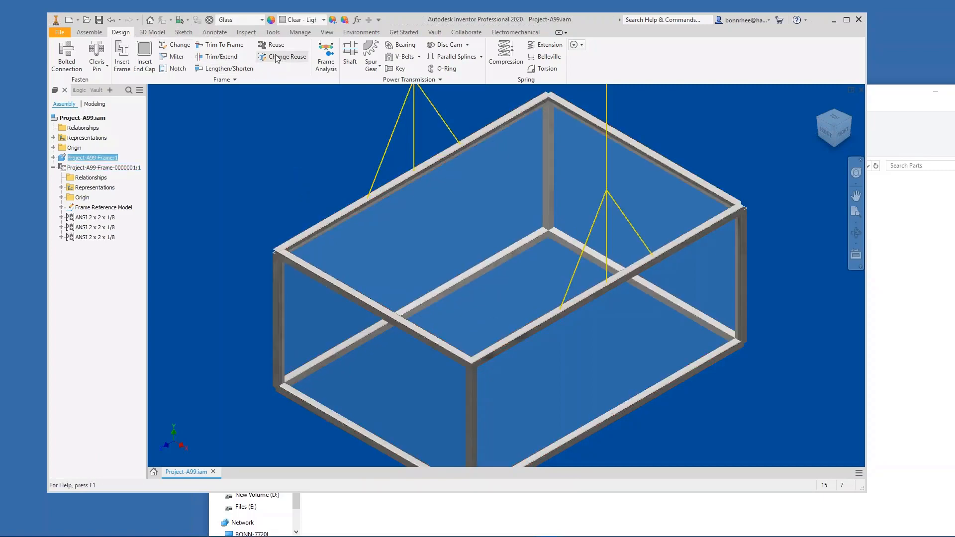
{"action": "left_click", "coordinate": [269, 108]}
{"action": "left_click", "coordinate": [287, 57]}
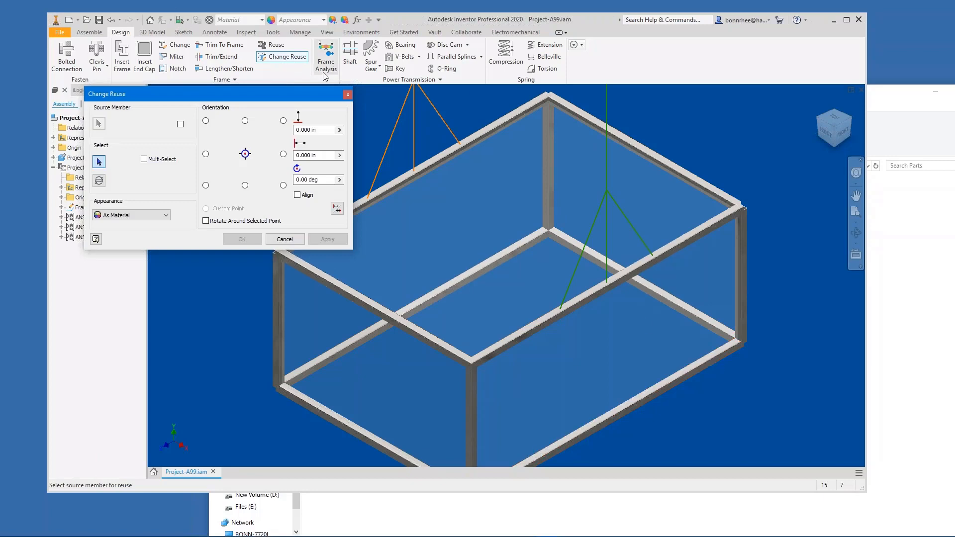
{"action": "left_click", "coordinate": [284, 240]}
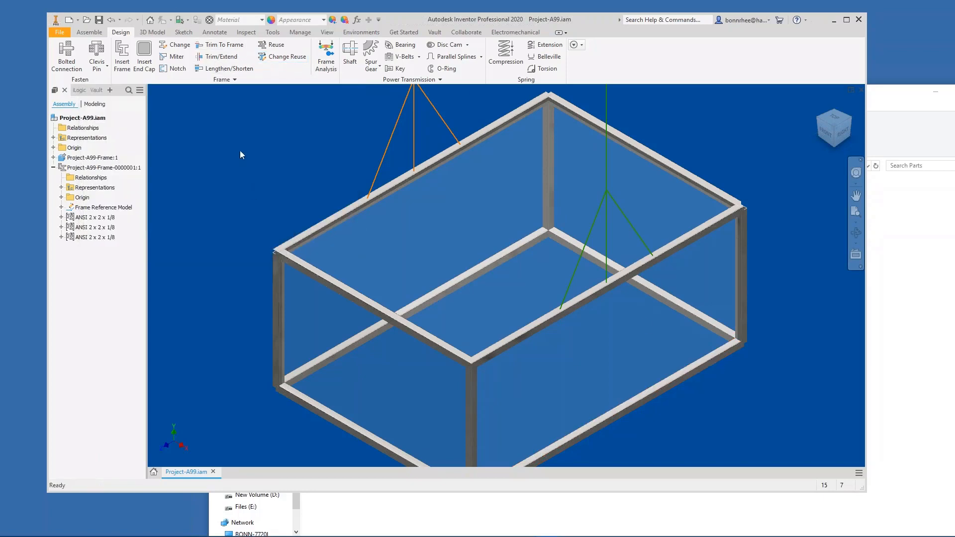
Review the frame member and orientation options of the Change command and close it without changes.
{"action": "left_click", "coordinate": [174, 45]}
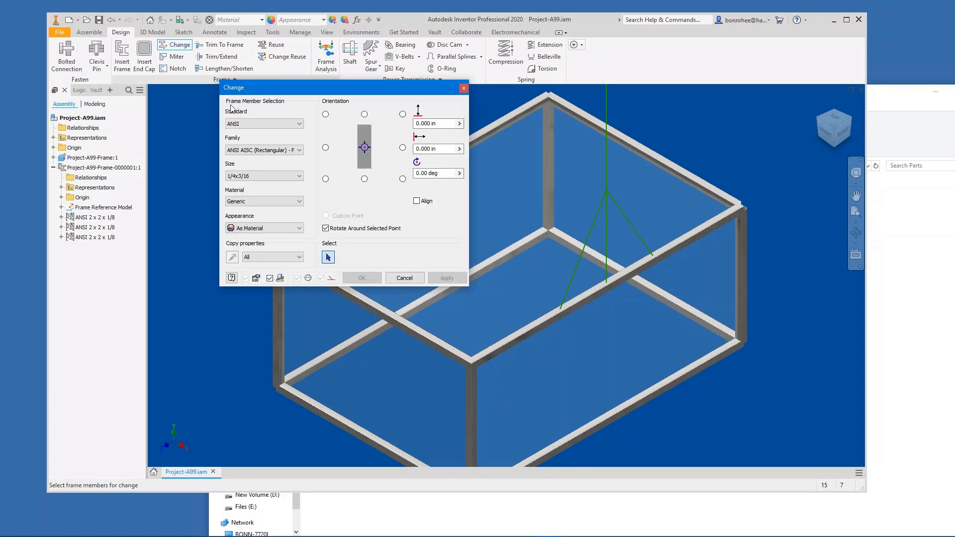
{"action": "left_click_drag", "start_coordinate": [310, 91], "coordinate": [188, 68]}
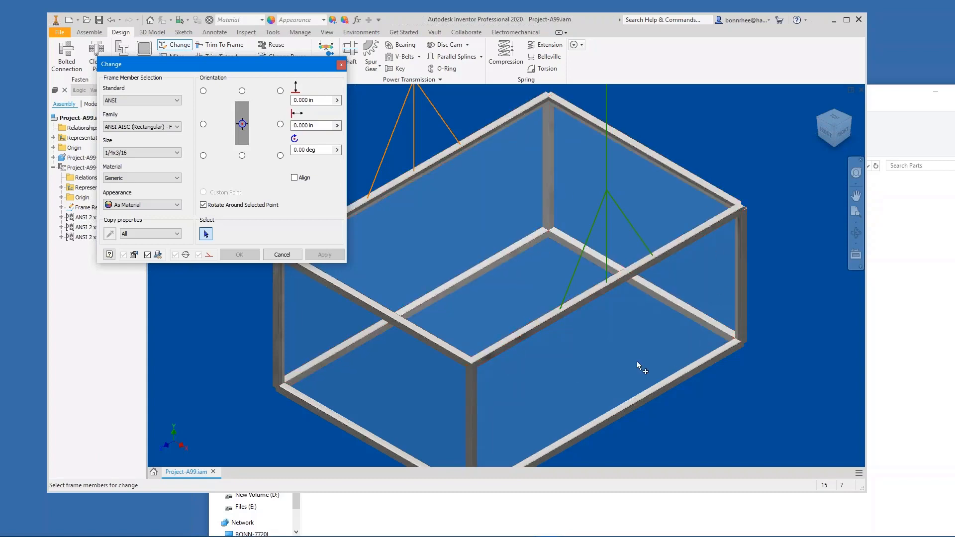
{"action": "left_click", "coordinate": [284, 253]}
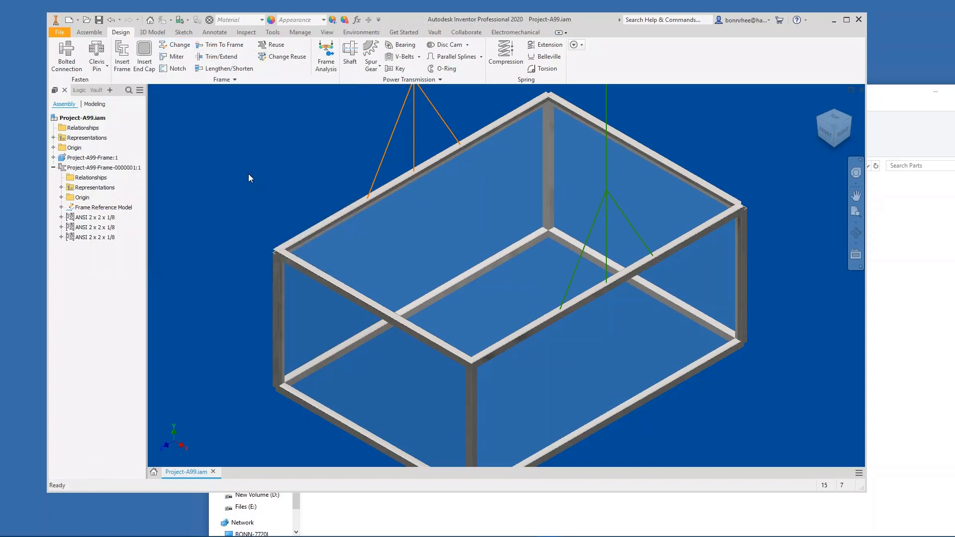
Hide the Project-A99-Frame:1 skeleton part so only the tube frame is displayed.
{"action": "left_click", "coordinate": [93, 158]}
{"action": "right_click", "coordinate": [93, 158]}
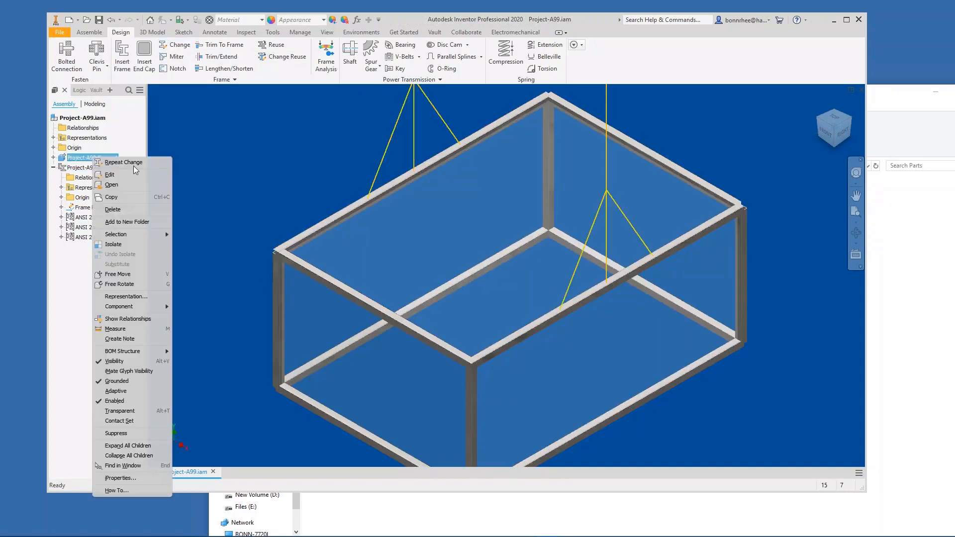
{"action": "left_click", "coordinate": [115, 363]}
{"action": "scroll", "coordinate": [294, 195], "scroll_direction": "down", "scroll_amount": 2}
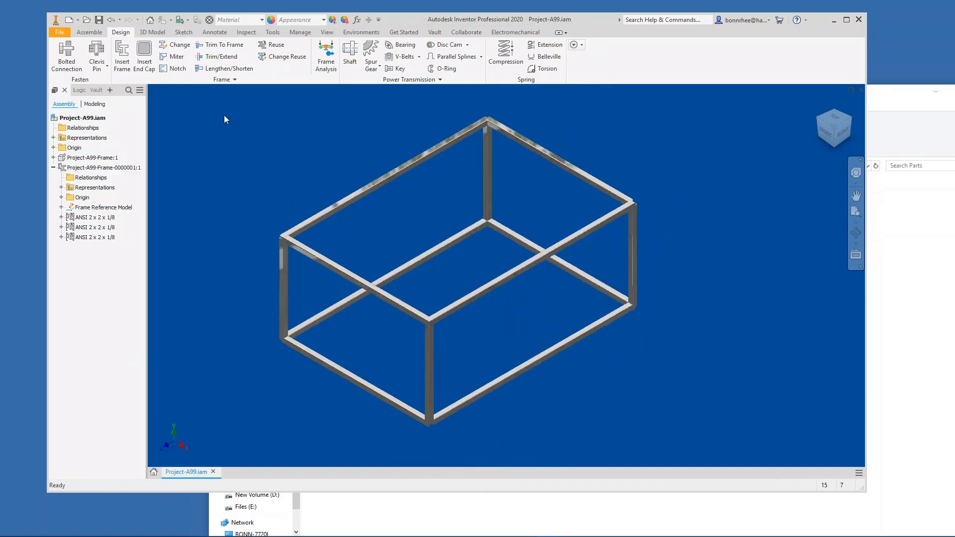
{"action": "left_click", "coordinate": [285, 58]}
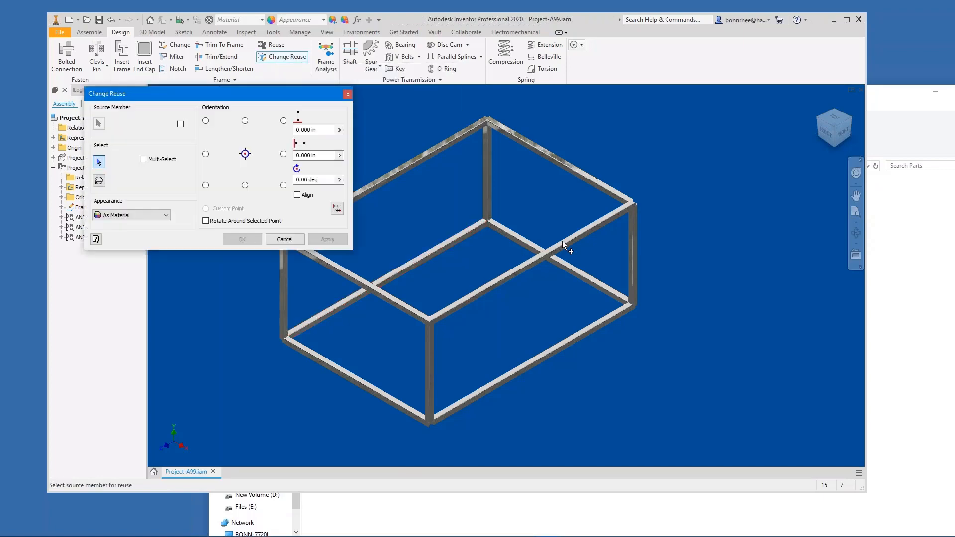
{"action": "scroll", "coordinate": [638, 215], "scroll_direction": "up", "scroll_amount": 1}
{"action": "scroll", "coordinate": [395, 347], "scroll_direction": "up", "scroll_amount": 4}
{"action": "scroll", "coordinate": [595, 293], "scroll_direction": "down", "scroll_amount": 4}
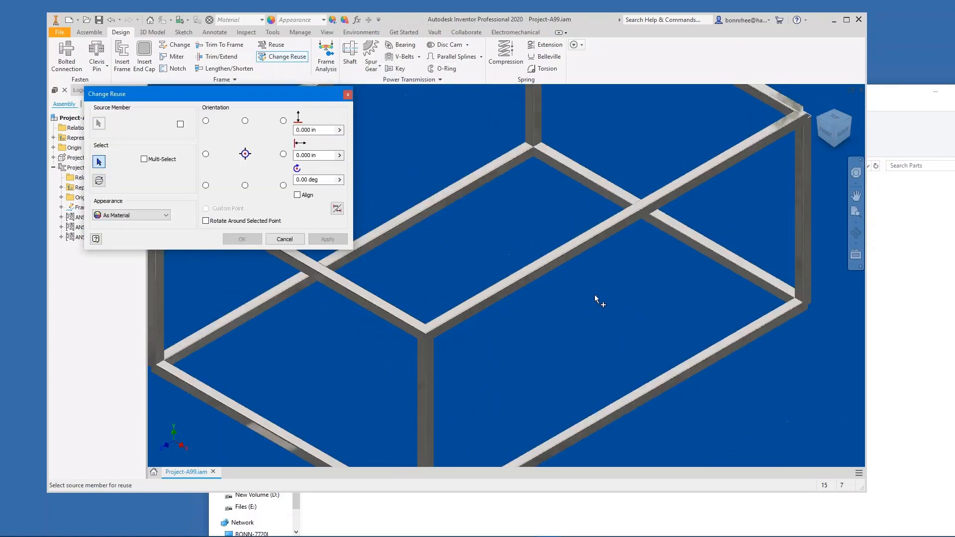
{"action": "scroll", "coordinate": [562, 174], "scroll_direction": "up", "scroll_amount": 3}
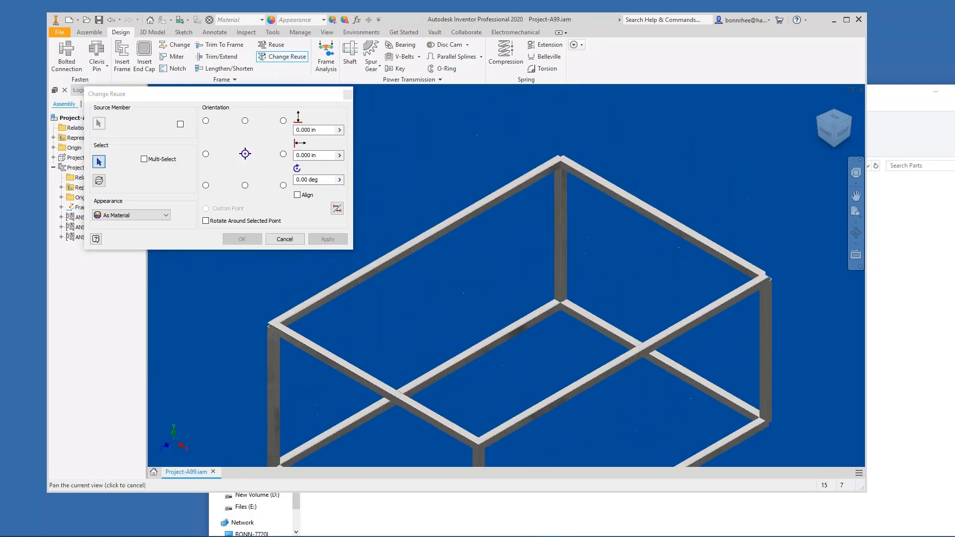
{"action": "scroll", "coordinate": [562, 173], "scroll_direction": "up", "scroll_amount": 3}
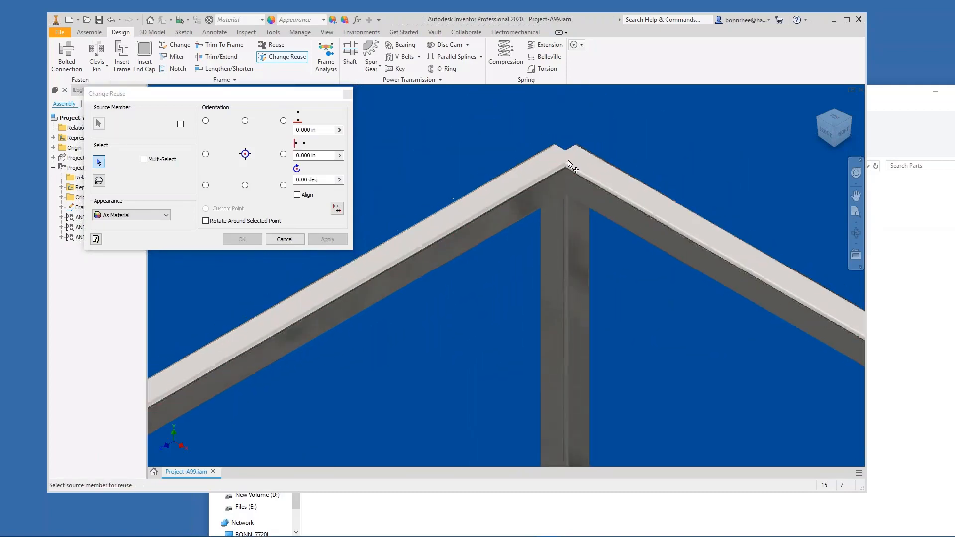
{"action": "scroll", "coordinate": [567, 166], "scroll_direction": "down", "scroll_amount": 4}
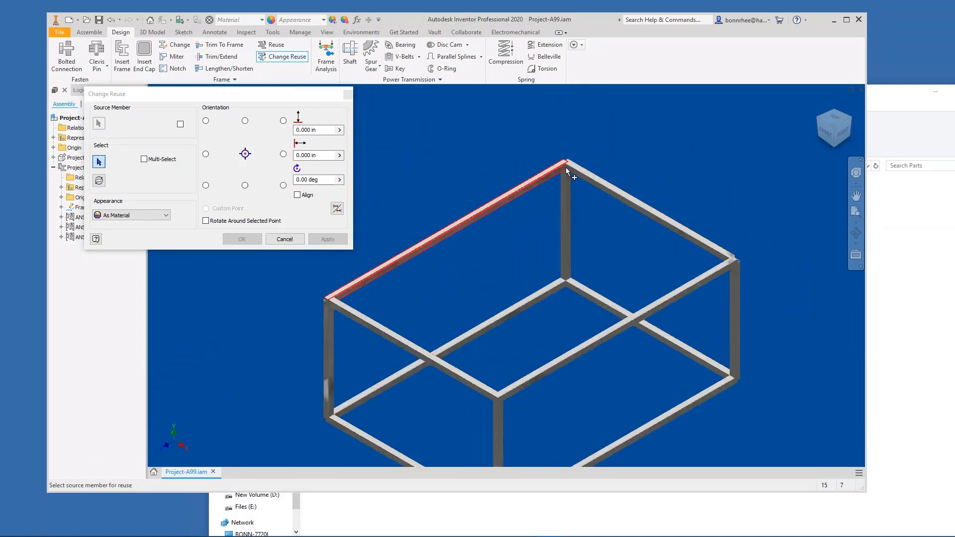
{"action": "scroll", "coordinate": [567, 170], "scroll_direction": "down", "scroll_amount": 1}
{"action": "middle_click_drag", "start_coordinate": [572, 201], "coordinate": [514, 277], "text": "shift"}
{"action": "scroll", "coordinate": [501, 341], "scroll_direction": "up", "scroll_amount": 4}
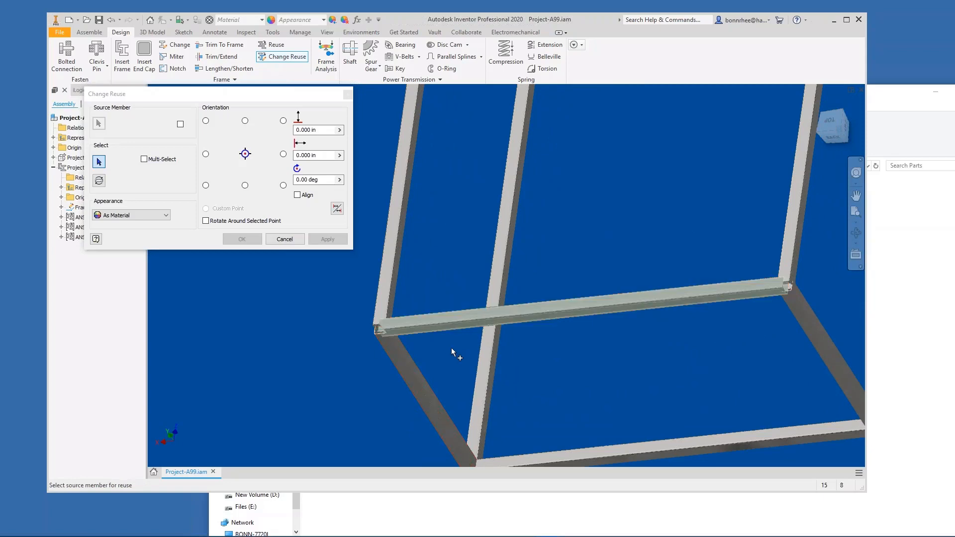
{"action": "scroll", "coordinate": [457, 360], "scroll_direction": "down", "scroll_amount": 3}
{"action": "middle_click_drag", "start_coordinate": [478, 364], "coordinate": [503, 355], "text": "shift"}
{"action": "scroll", "coordinate": [454, 348], "scroll_direction": "up", "scroll_amount": 5}
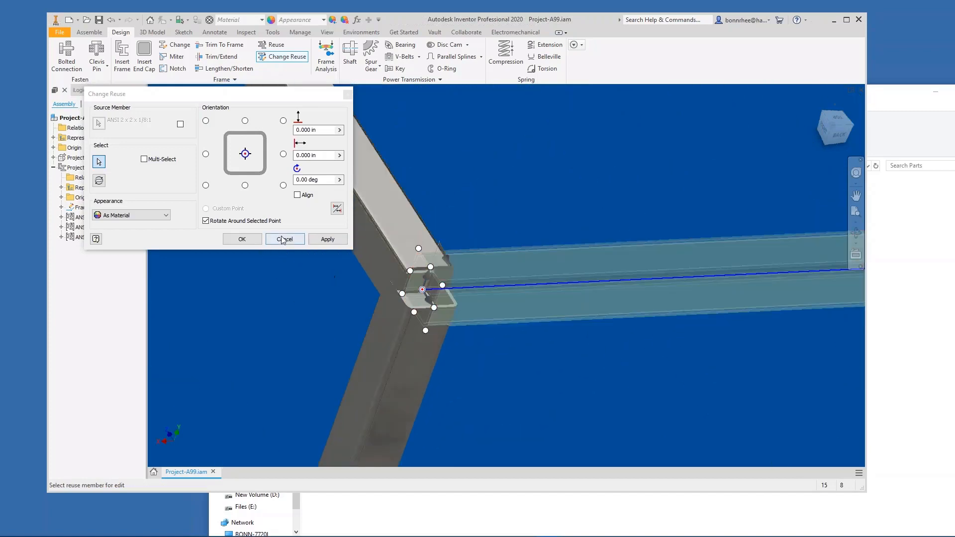
{"action": "scroll", "coordinate": [482, 293], "scroll_direction": "down", "scroll_amount": 3}
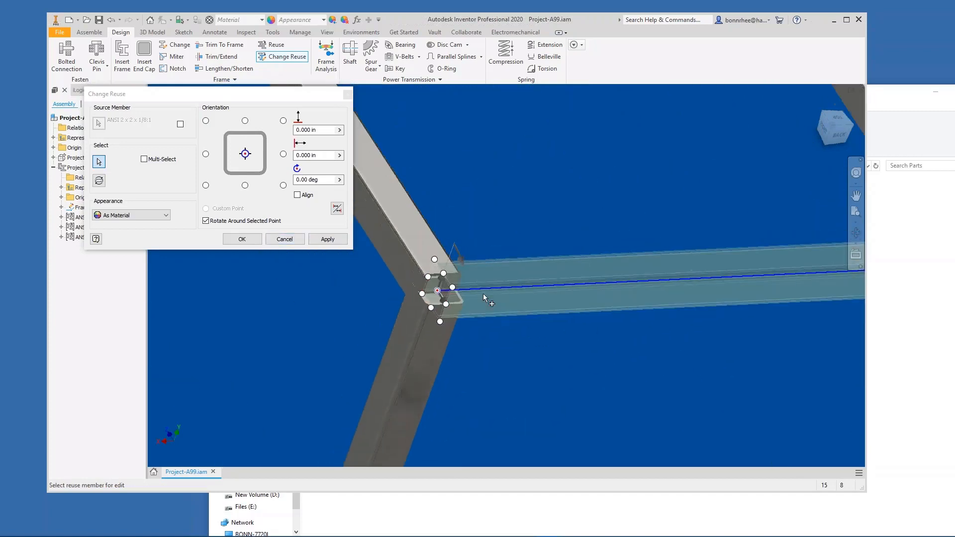
{"action": "scroll", "coordinate": [481, 291], "scroll_direction": "down", "scroll_amount": 1}
{"action": "left_click", "coordinate": [297, 241]}
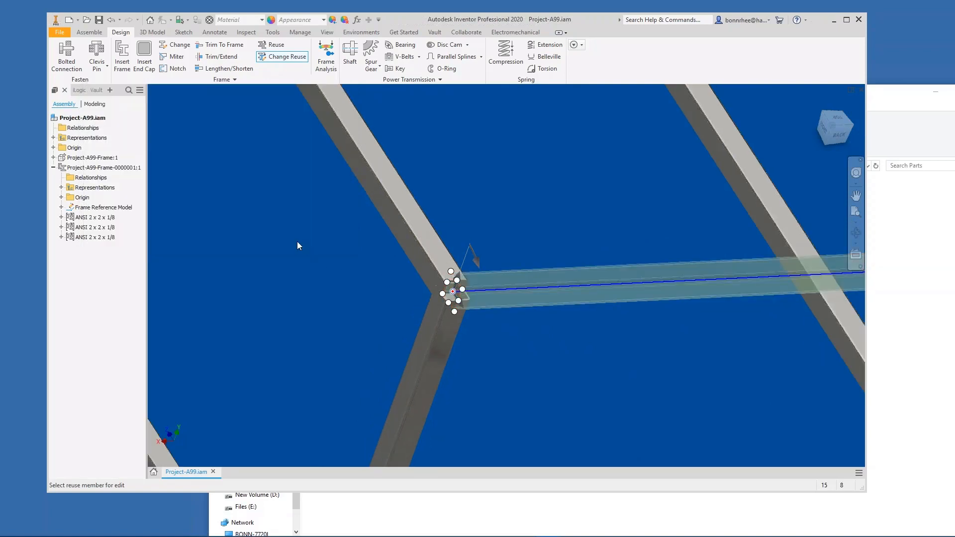
Rotate the short reused tube at the poorly mated top corner to -180 deg with Change Reuse.
{"action": "scroll", "coordinate": [456, 291], "scroll_direction": "up", "scroll_amount": 2}
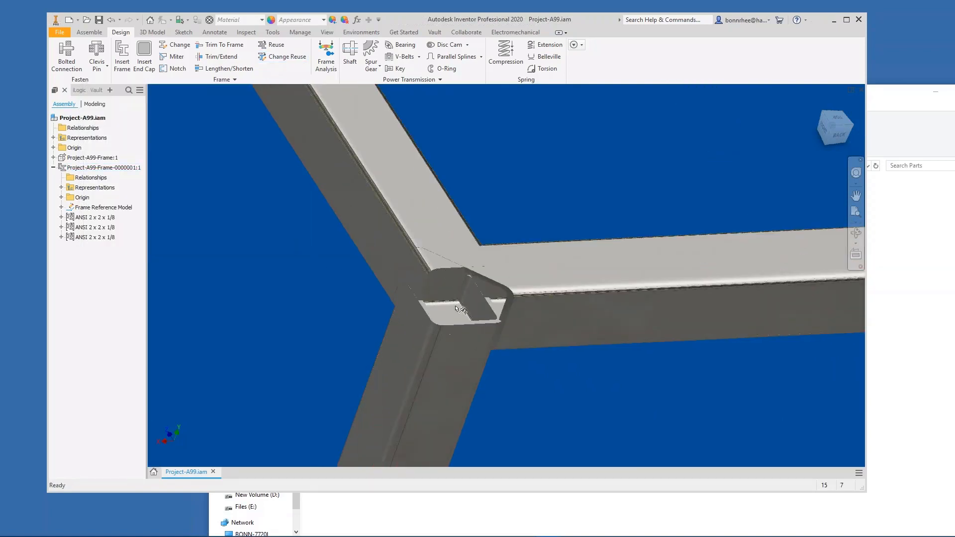
{"action": "scroll", "coordinate": [479, 284], "scroll_direction": "down", "scroll_amount": 3}
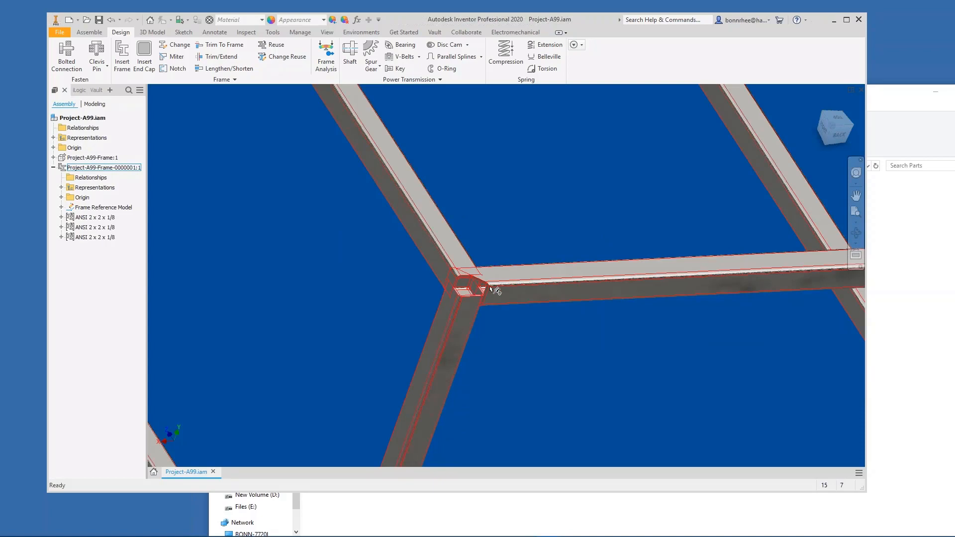
{"action": "scroll", "coordinate": [495, 295], "scroll_direction": "down", "scroll_amount": 2}
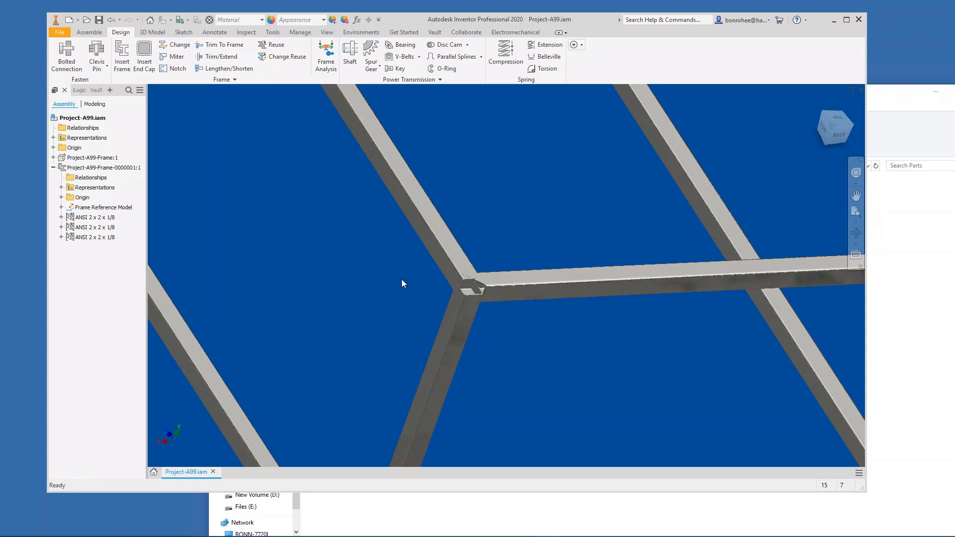
{"action": "left_click", "coordinate": [282, 56]}
{"action": "scroll", "coordinate": [545, 296], "scroll_direction": "down", "scroll_amount": 5}
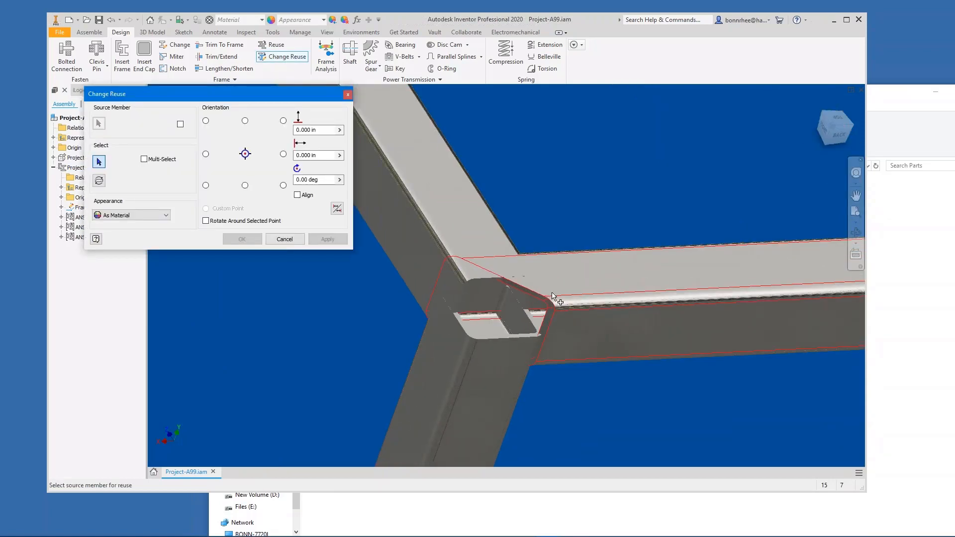
{"action": "left_click", "coordinate": [553, 294]}
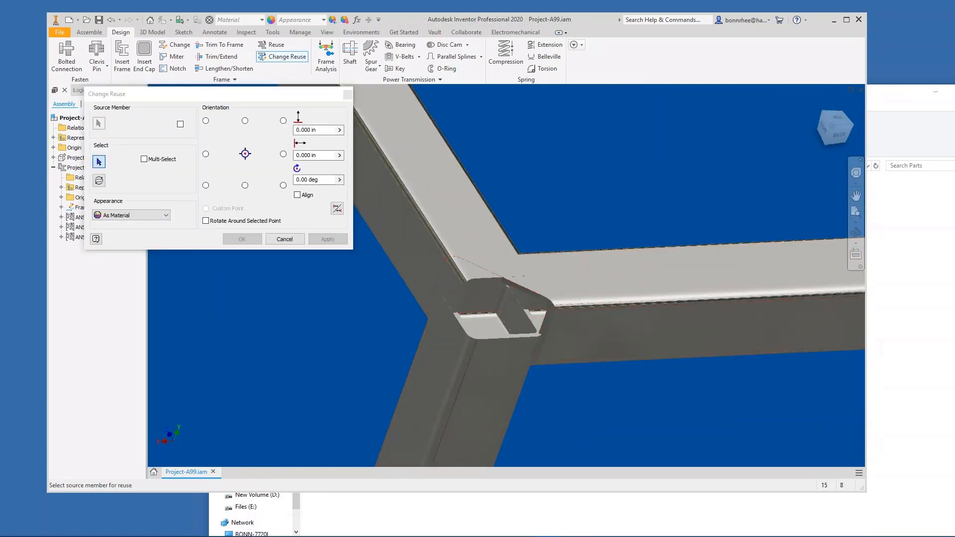
{"action": "left_click", "coordinate": [493, 312]}
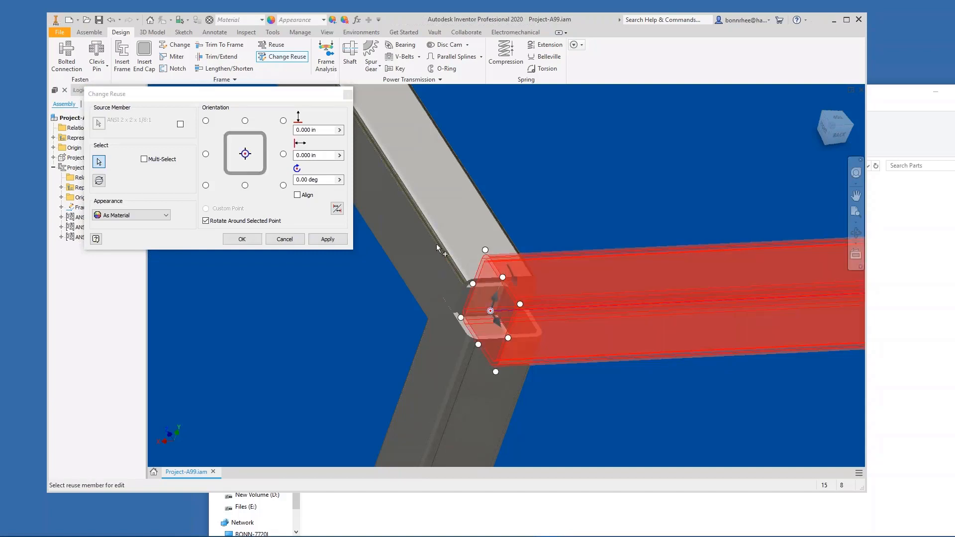
{"action": "left_click_drag", "start_coordinate": [517, 287], "coordinate": [508, 259]}
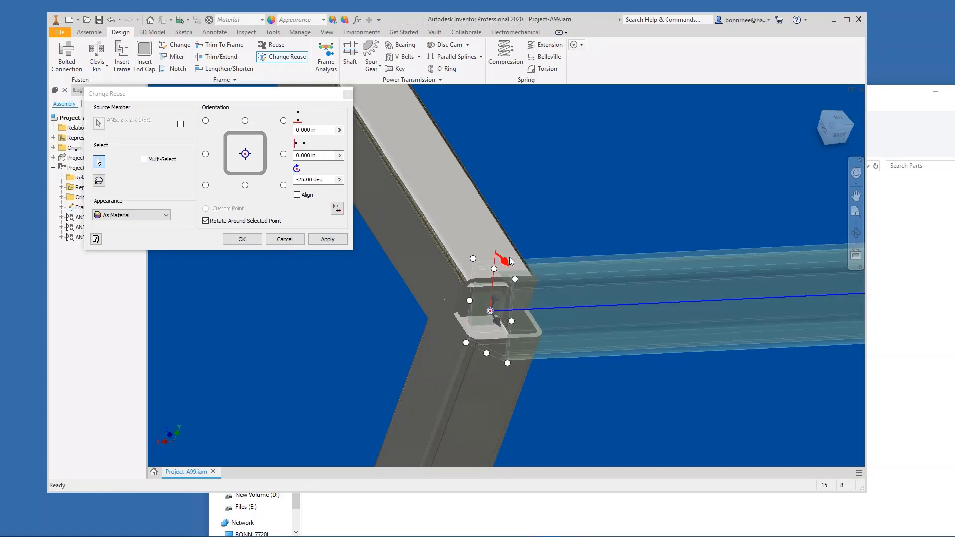
{"action": "left_click", "coordinate": [326, 180]}
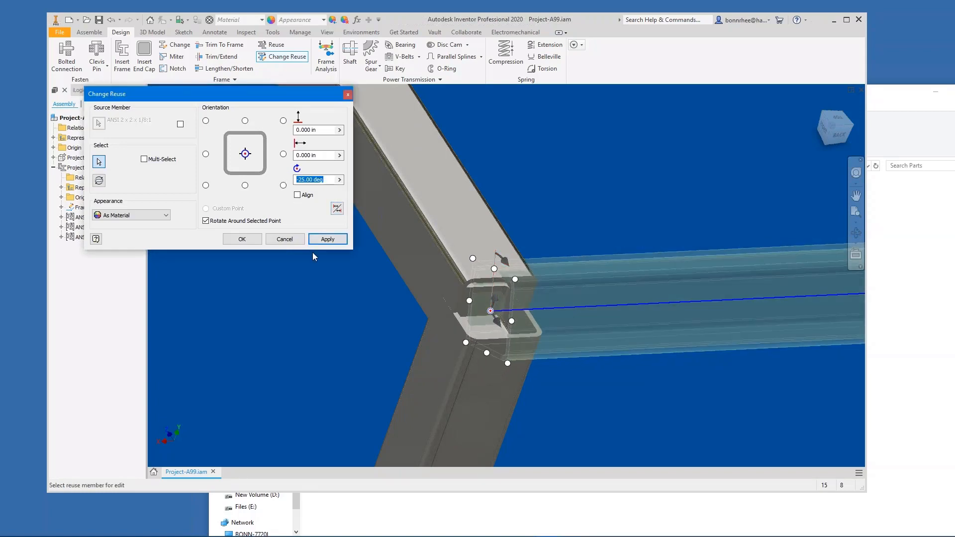
{"action": "type", "text": "-180"}
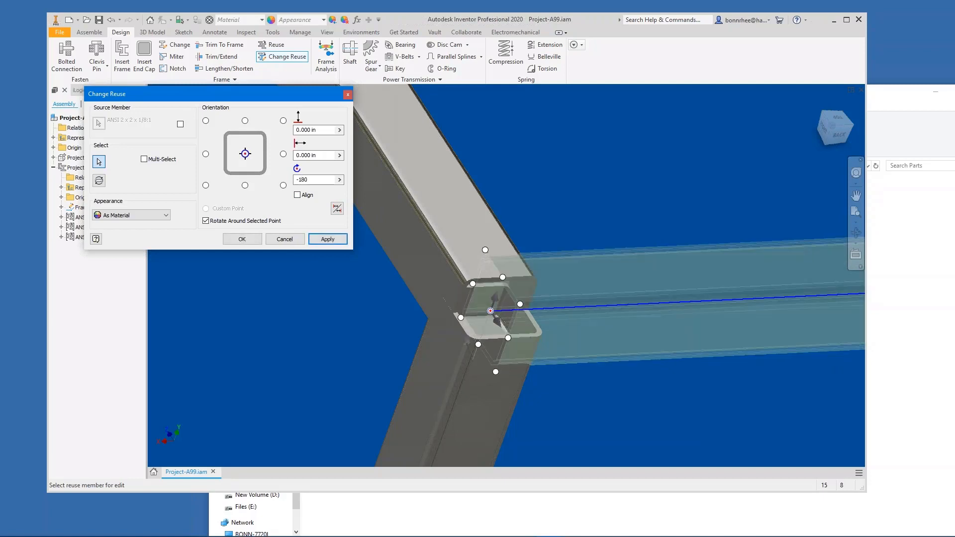
{"action": "left_click", "coordinate": [328, 239]}
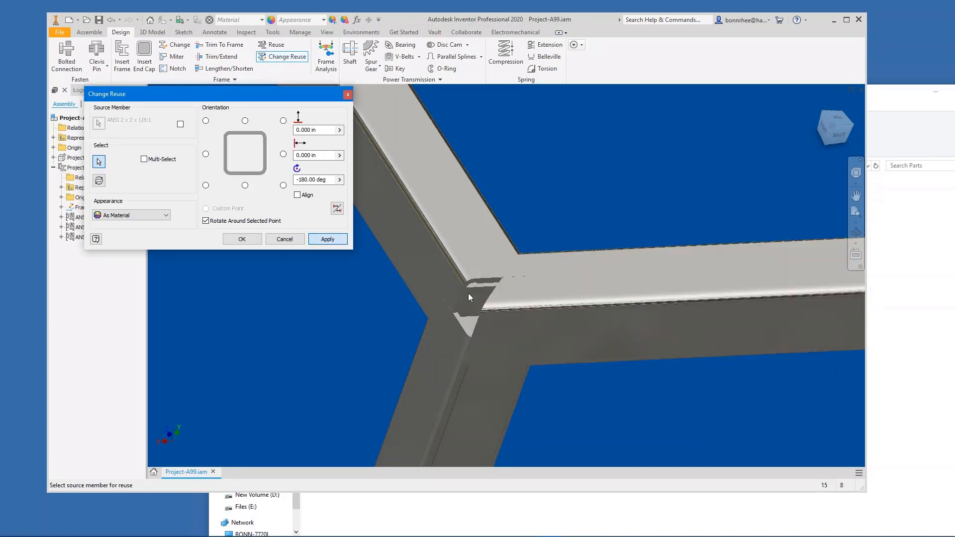
{"action": "left_click", "coordinate": [500, 296]}
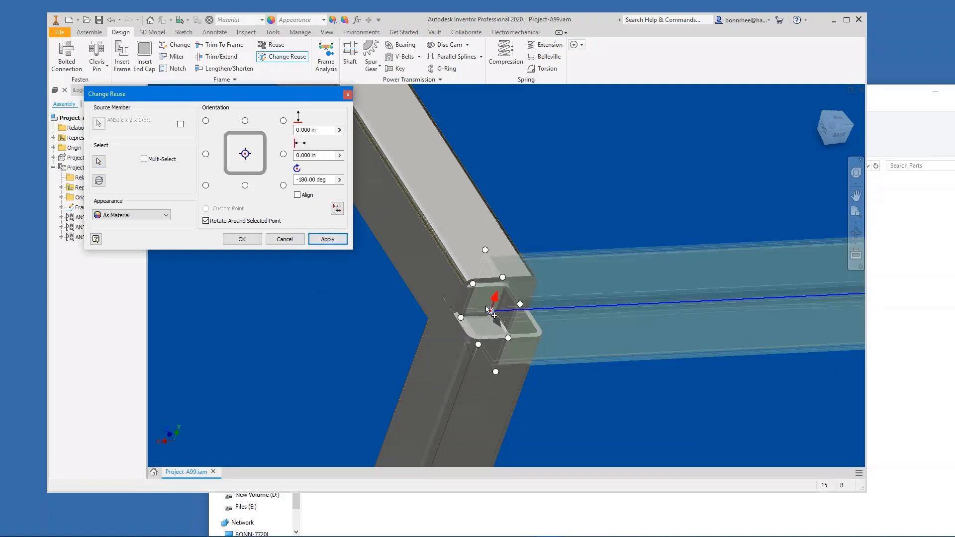
{"action": "left_click", "coordinate": [242, 239]}
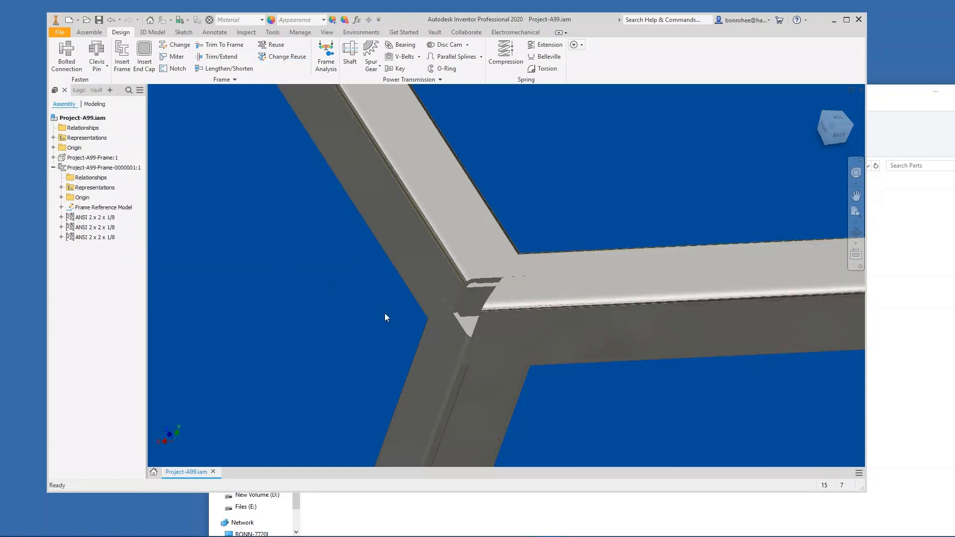
Examine the remaining corner joints around the frame's back side for miter cuts that face the wrong way.
{"action": "scroll", "coordinate": [332, 302], "scroll_direction": "down", "scroll_amount": 5}
{"action": "scroll", "coordinate": [646, 329], "scroll_direction": "down", "scroll_amount": 1}
{"action": "middle_click_drag", "start_coordinate": [658, 328], "coordinate": [535, 316], "text": "shift"}
{"action": "scroll", "coordinate": [459, 271], "scroll_direction": "up", "scroll_amount": 3}
{"action": "left_click", "coordinate": [667, 319]}
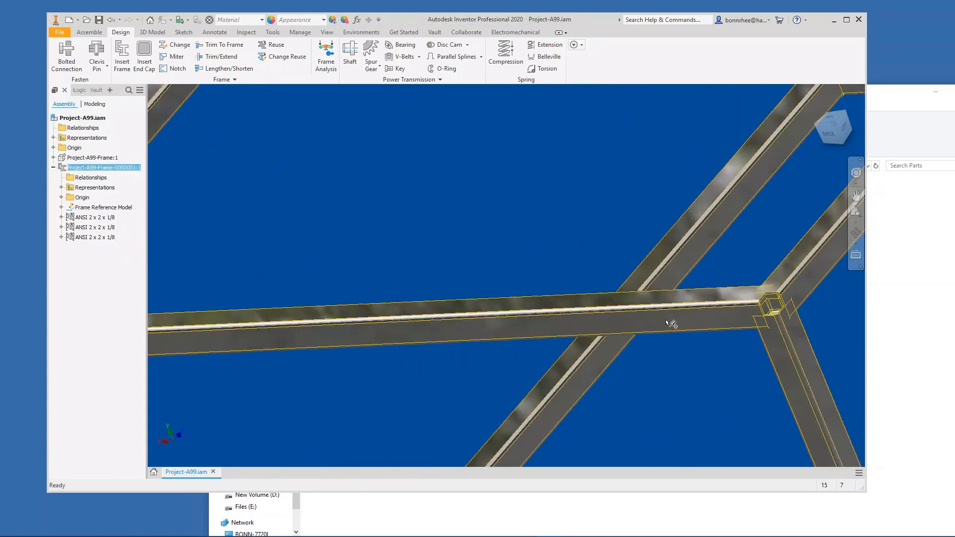
{"action": "scroll", "coordinate": [633, 337], "scroll_direction": "down", "scroll_amount": 2}
{"action": "scroll", "coordinate": [408, 286], "scroll_direction": "down", "scroll_amount": 1}
{"action": "middle_click_drag", "start_coordinate": [408, 285], "coordinate": [271, 351]}
{"action": "scroll", "coordinate": [586, 350], "scroll_direction": "up", "scroll_amount": 4}
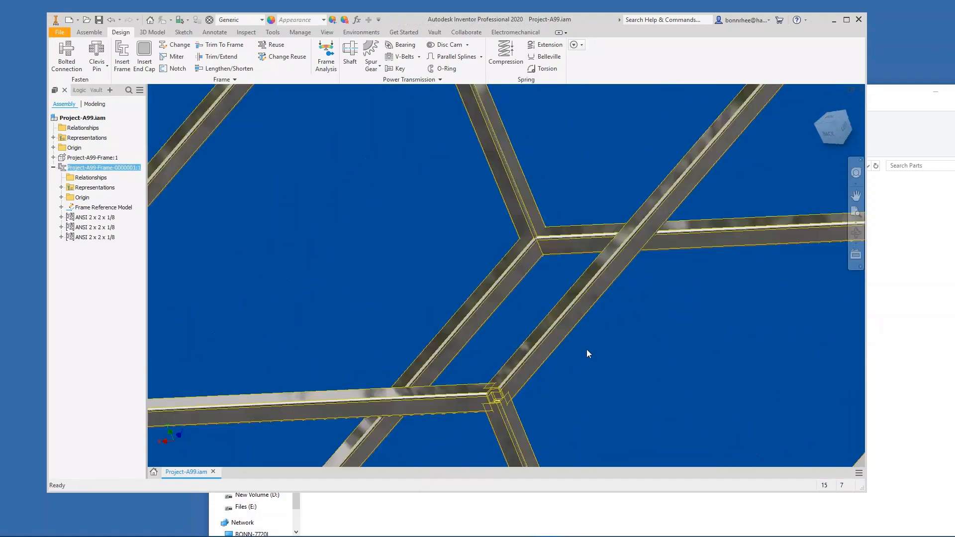
{"action": "middle_click_drag", "start_coordinate": [587, 349], "coordinate": [443, 536]}
{"action": "scroll", "coordinate": [635, 242], "scroll_direction": "down", "scroll_amount": 4}
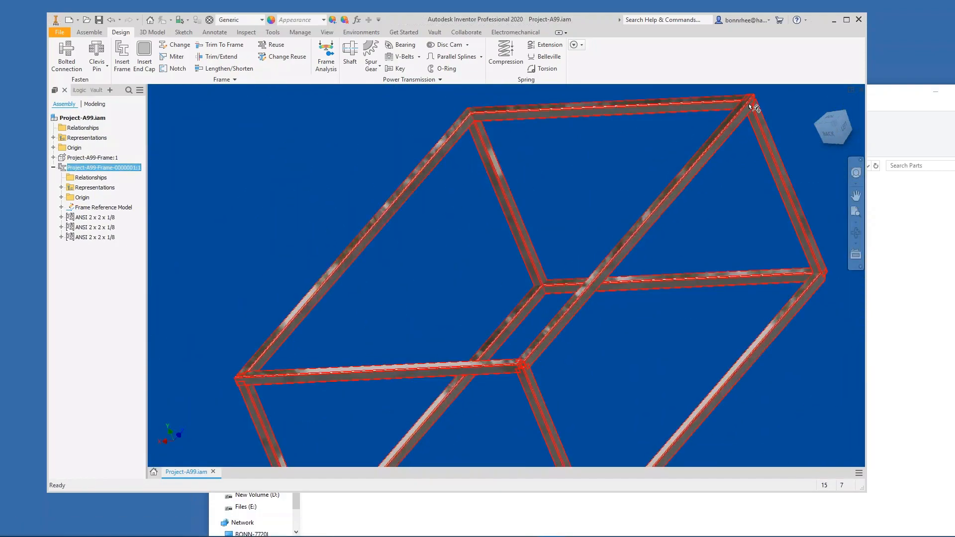
Rotate the long reused top tube at the back corner to -90 deg with Change Reuse.
{"action": "scroll", "coordinate": [750, 105], "scroll_direction": "up", "scroll_amount": 4}
{"action": "middle_click_drag", "start_coordinate": [749, 147], "coordinate": [691, 277]}
{"action": "scroll", "coordinate": [692, 269], "scroll_direction": "down", "scroll_amount": 2}
{"action": "scroll", "coordinate": [708, 238], "scroll_direction": "up", "scroll_amount": 5}
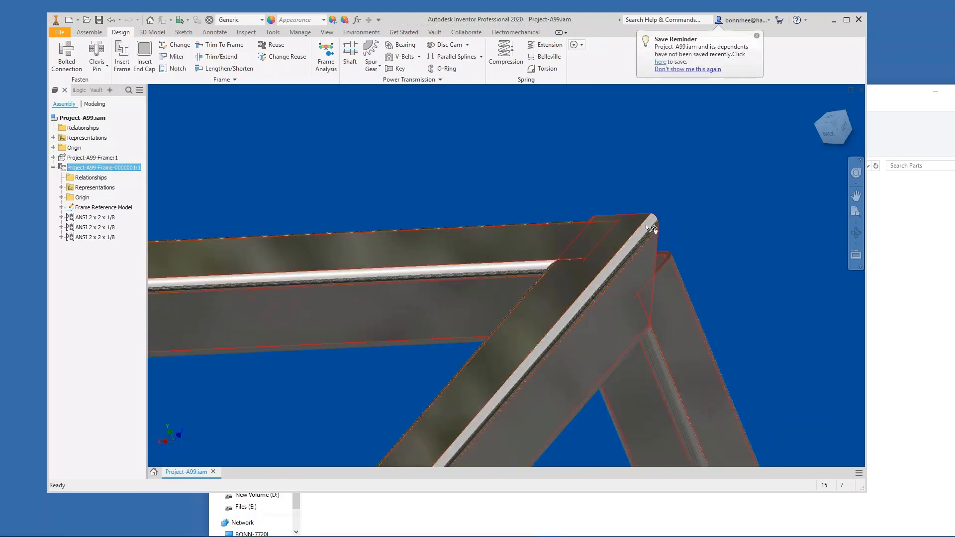
{"action": "scroll", "coordinate": [342, 117], "scroll_direction": "up", "scroll_amount": 1}
{"action": "left_click", "coordinate": [282, 56]}
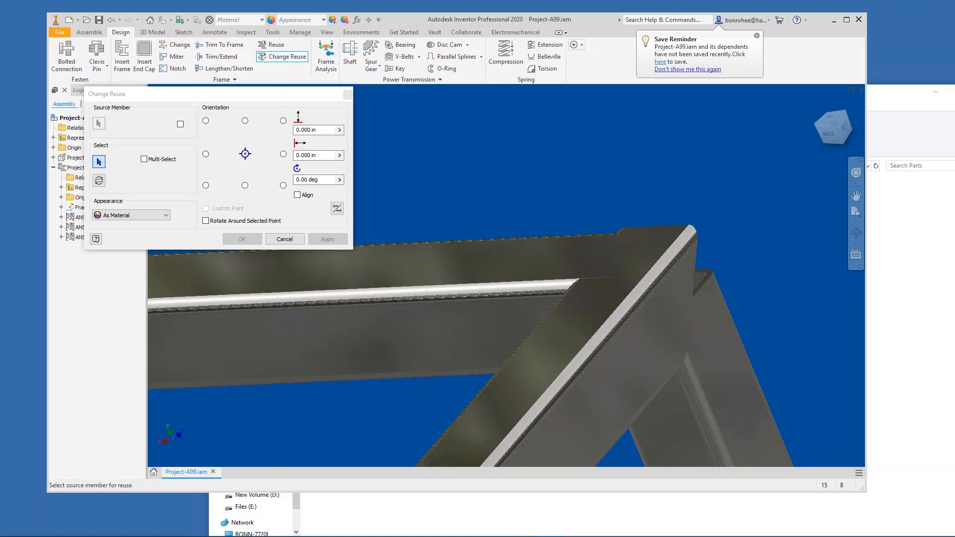
{"action": "left_click", "coordinate": [597, 246]}
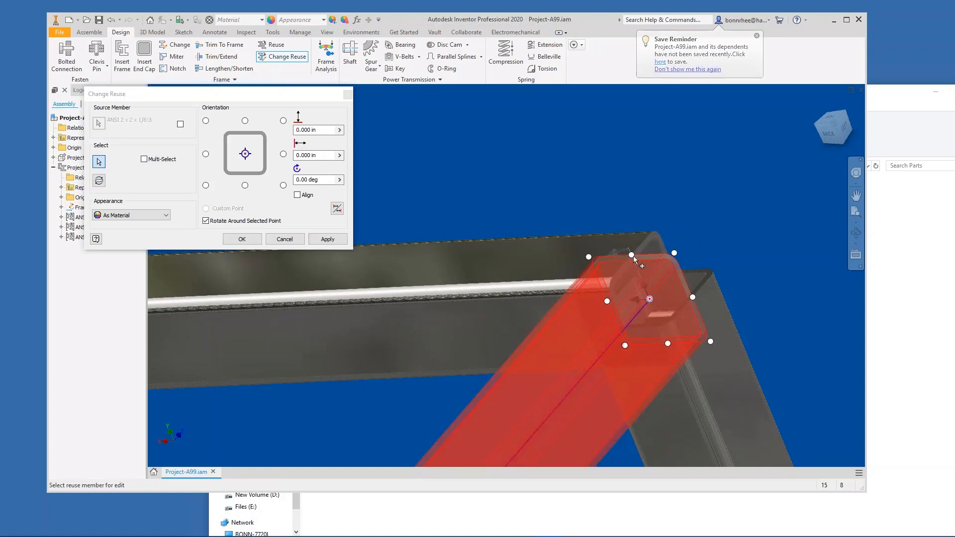
{"action": "mouse_move", "coordinate": [634, 256]}
{"action": "left_mouse_down"}
{"action": "mouse_move", "coordinate": [653, 258]}
{"action": "mouse_move", "coordinate": [645, 250]}
{"action": "left_mouse_up"}
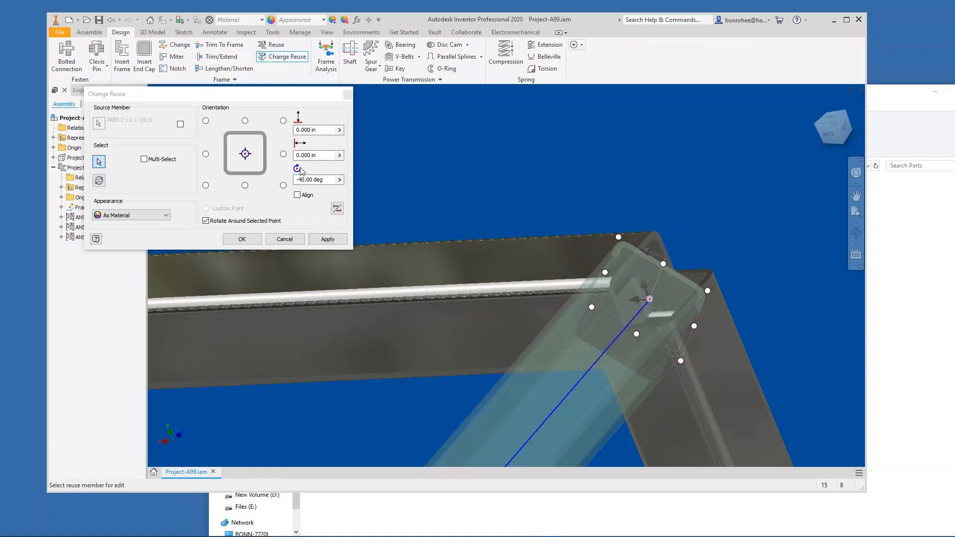
{"action": "left_click", "coordinate": [332, 182]}
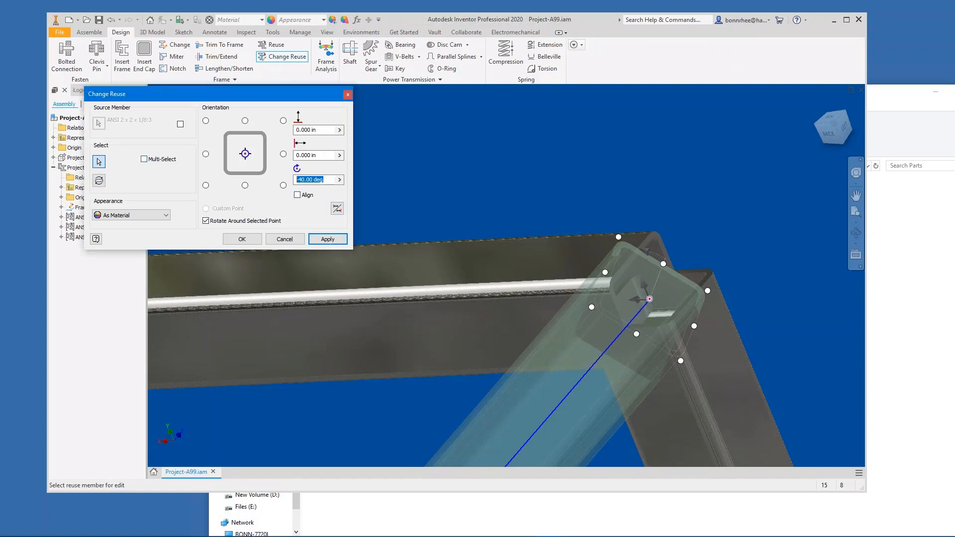
{"action": "type", "text": "-90"}
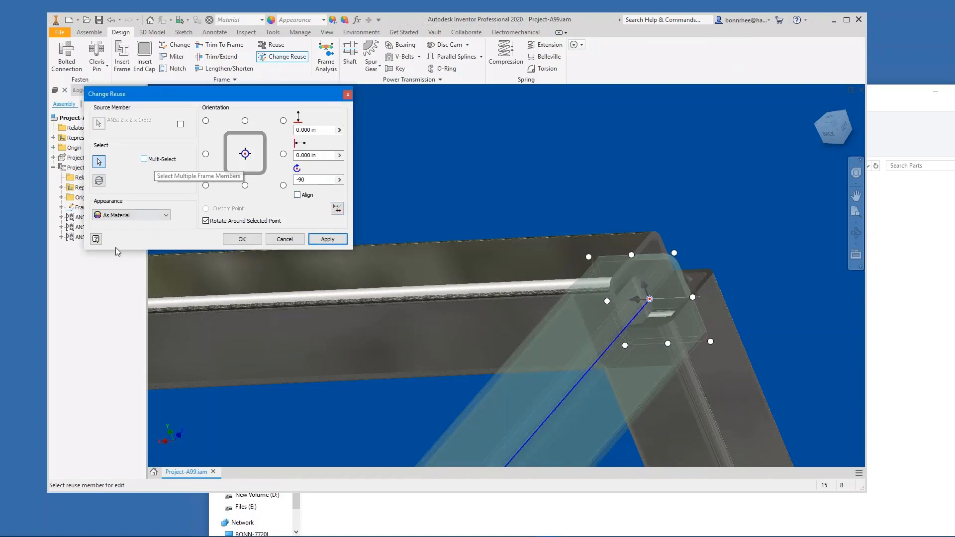
{"action": "left_click", "coordinate": [242, 239]}
Return to the home view to check the whole frame.
{"action": "scroll", "coordinate": [685, 273], "scroll_direction": "up", "scroll_amount": 6}
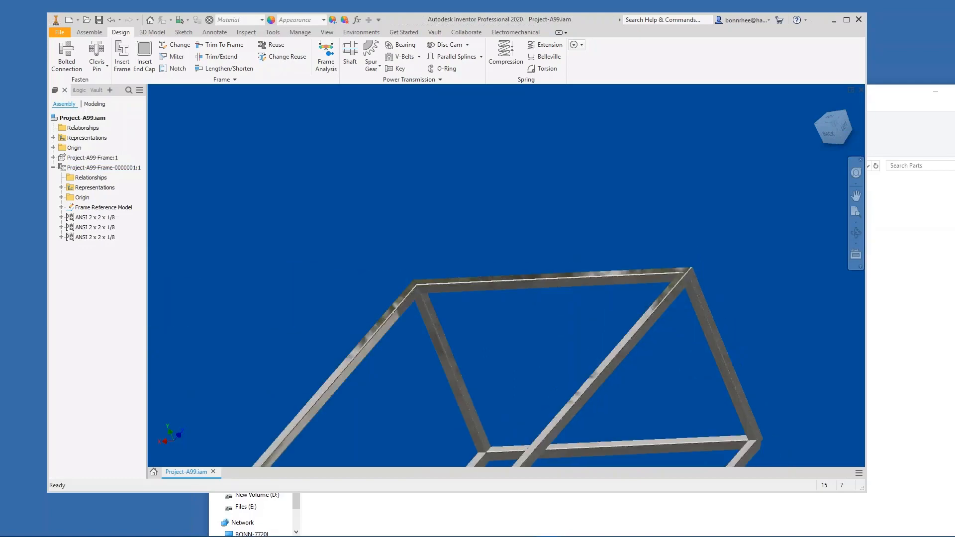
{"action": "middle_click_drag", "start_coordinate": [477, 373], "coordinate": [567, 354], "text": "shift"}
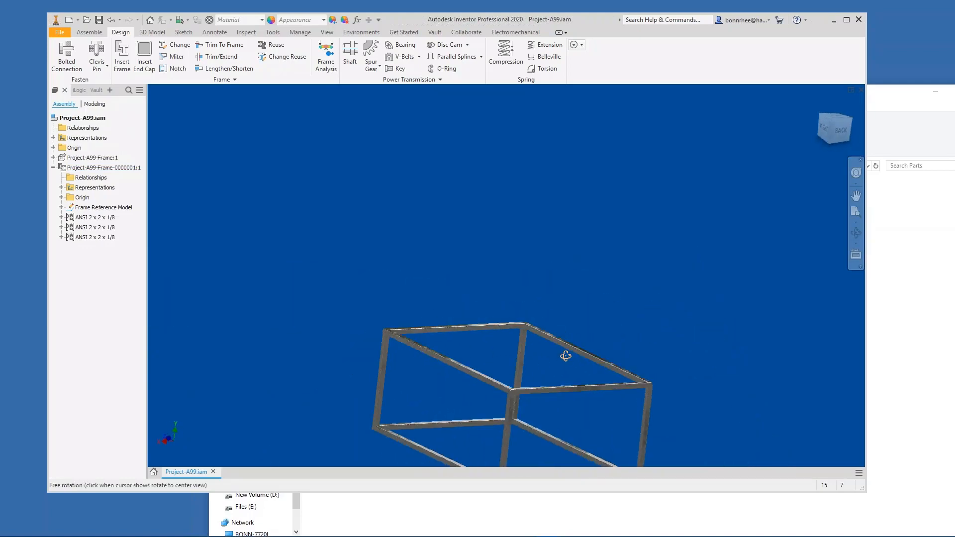
{"action": "left_click", "coordinate": [818, 103]}
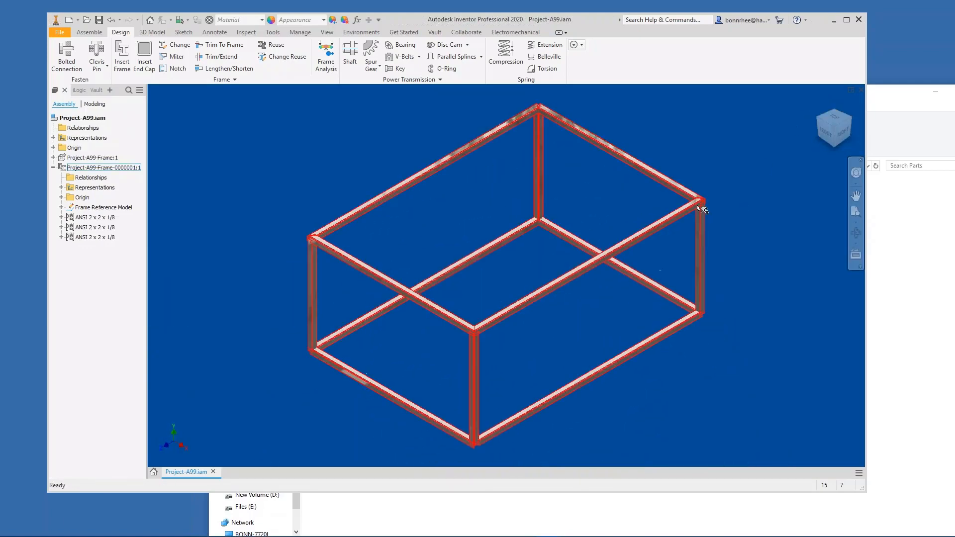
{"action": "scroll", "coordinate": [706, 208], "scroll_direction": "down", "scroll_amount": 5}
{"action": "scroll", "coordinate": [706, 209], "scroll_direction": "down", "scroll_amount": 4}
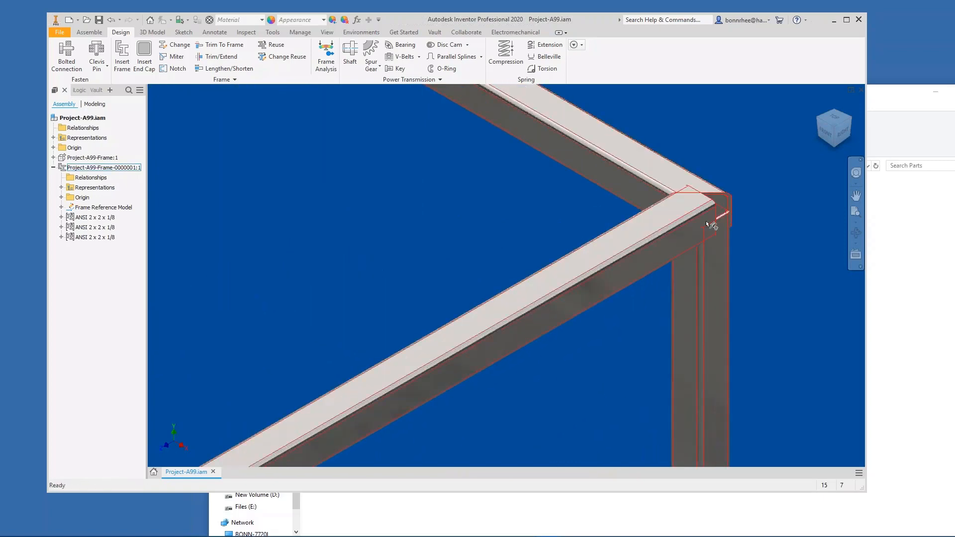
{"action": "left_click", "coordinate": [172, 56]}
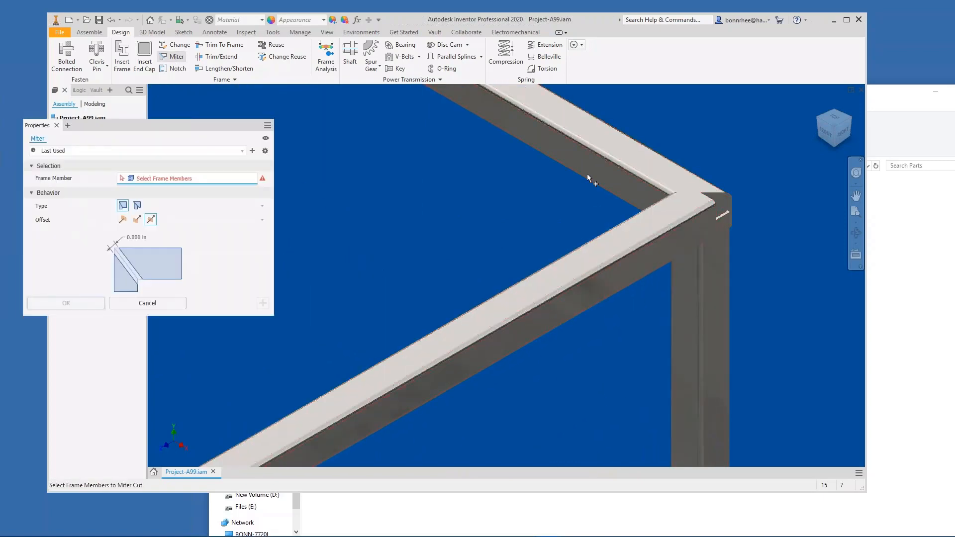
{"action": "left_click", "coordinate": [666, 231]}
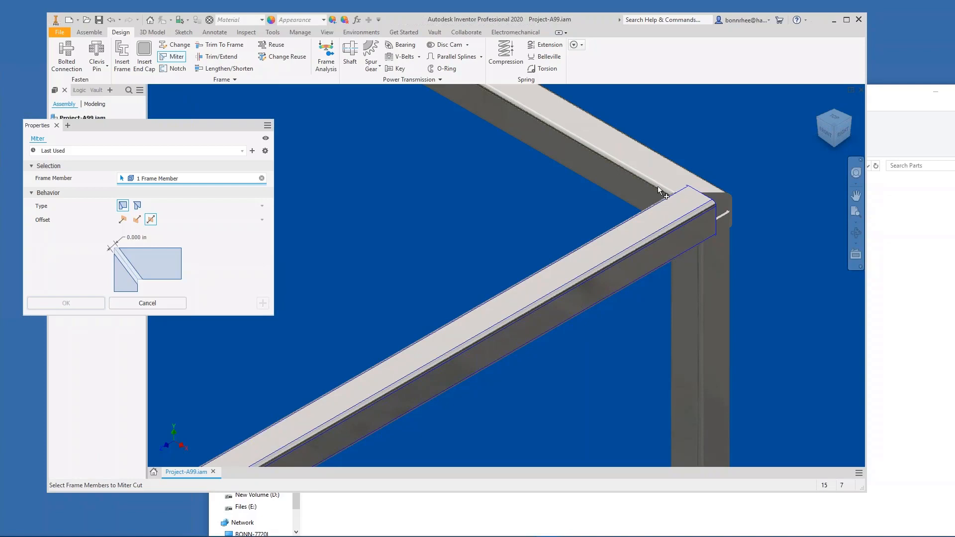
{"action": "left_click", "coordinate": [171, 307]}
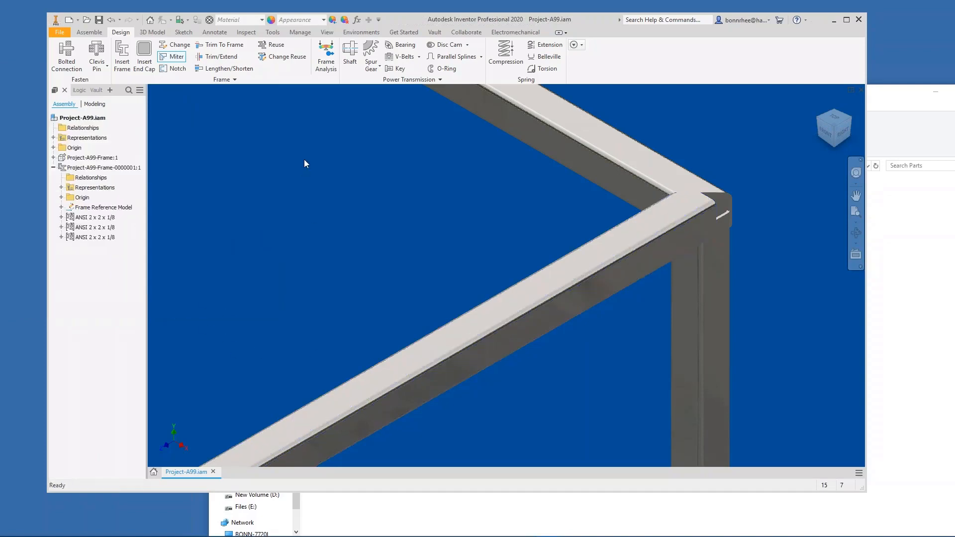
Extend the long front top tube to the mitered end face of the adjoining short top tube with Trim/Extend, 0.000 in offset.
{"action": "left_click", "coordinate": [227, 58]}
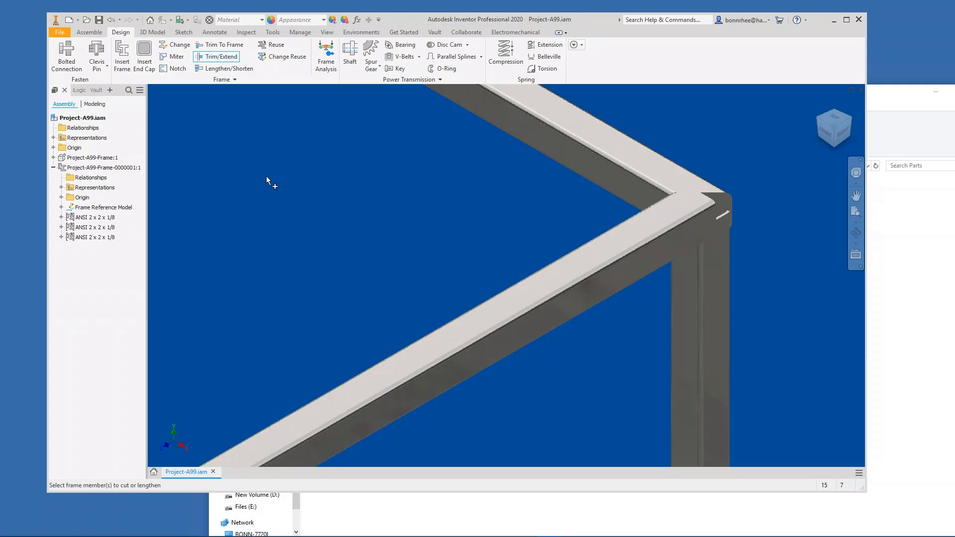
{"action": "left_click_drag", "start_coordinate": [178, 158], "coordinate": [240, 147]}
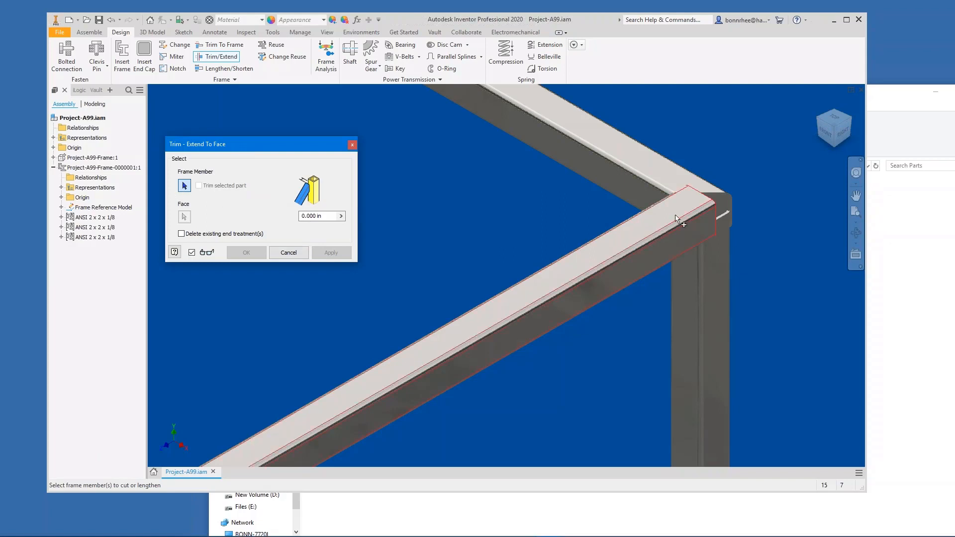
{"action": "left_click", "coordinate": [657, 233]}
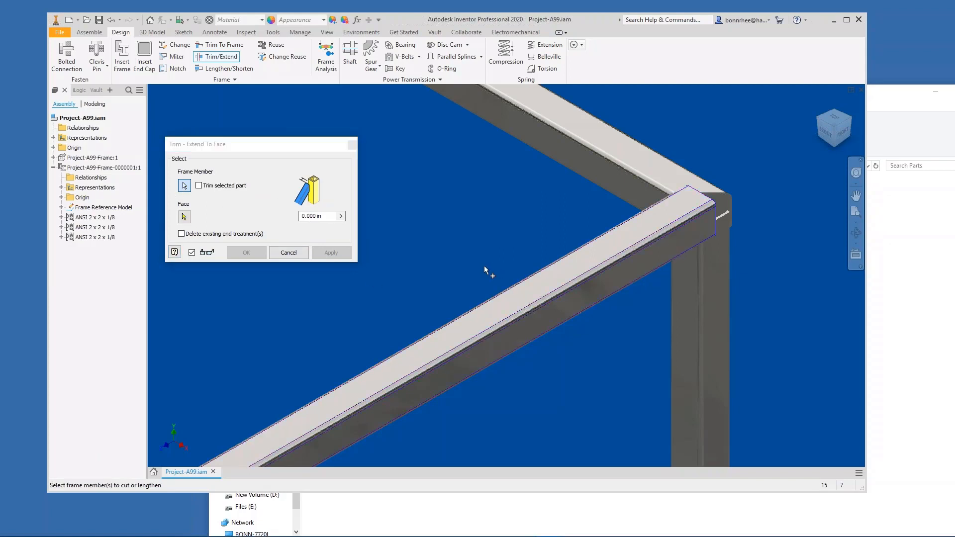
{"action": "left_click", "coordinate": [185, 217]}
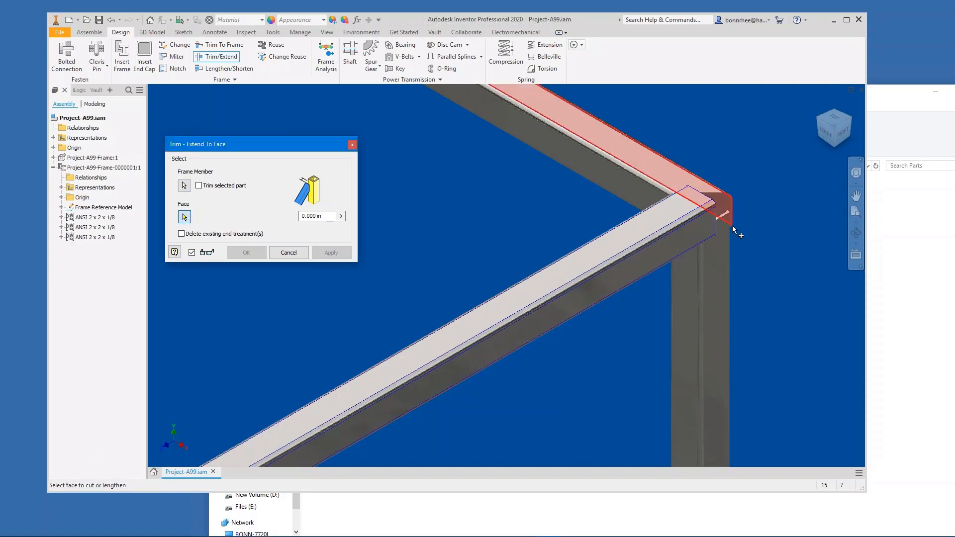
{"action": "scroll", "coordinate": [741, 214], "scroll_direction": "up", "scroll_amount": 3}
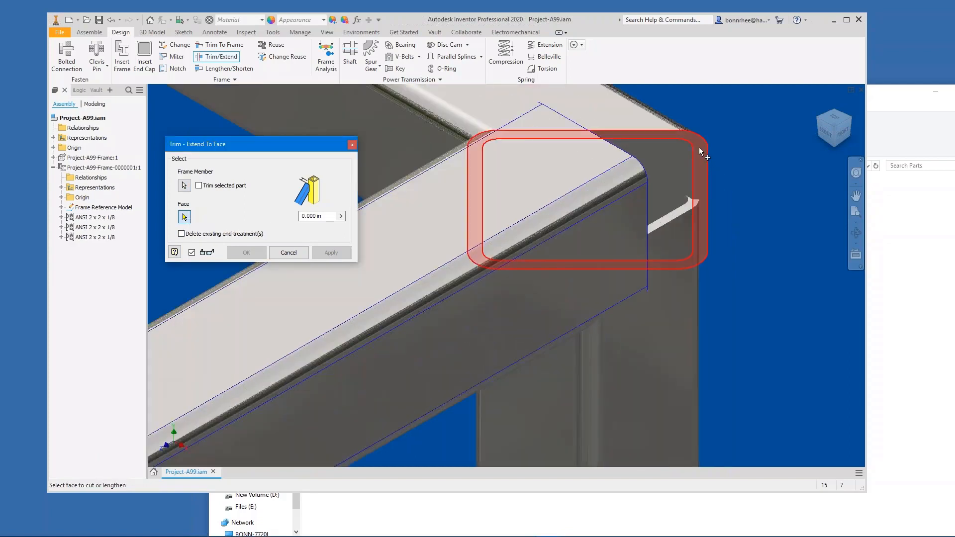
{"action": "left_click", "coordinate": [700, 147]}
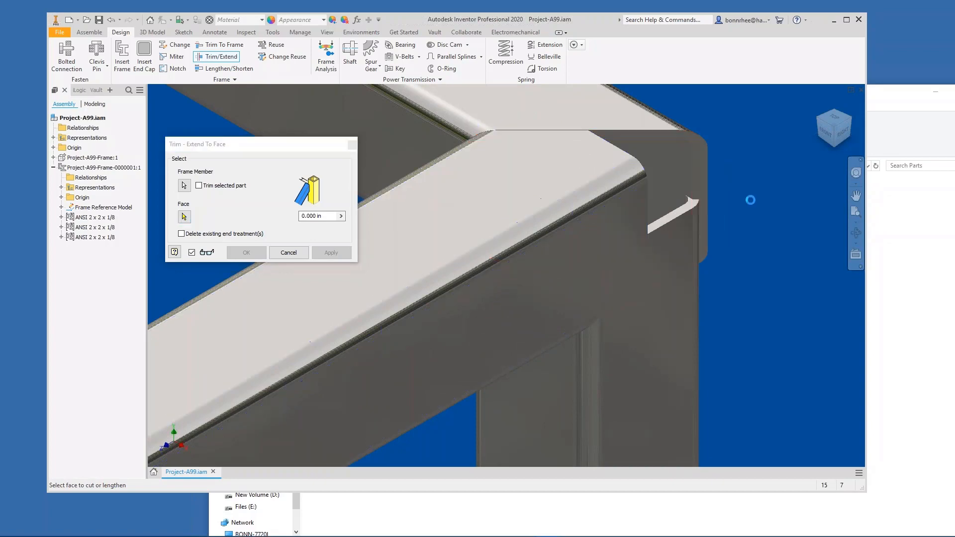
{"action": "scroll", "coordinate": [763, 219], "scroll_direction": "down", "scroll_amount": 3}
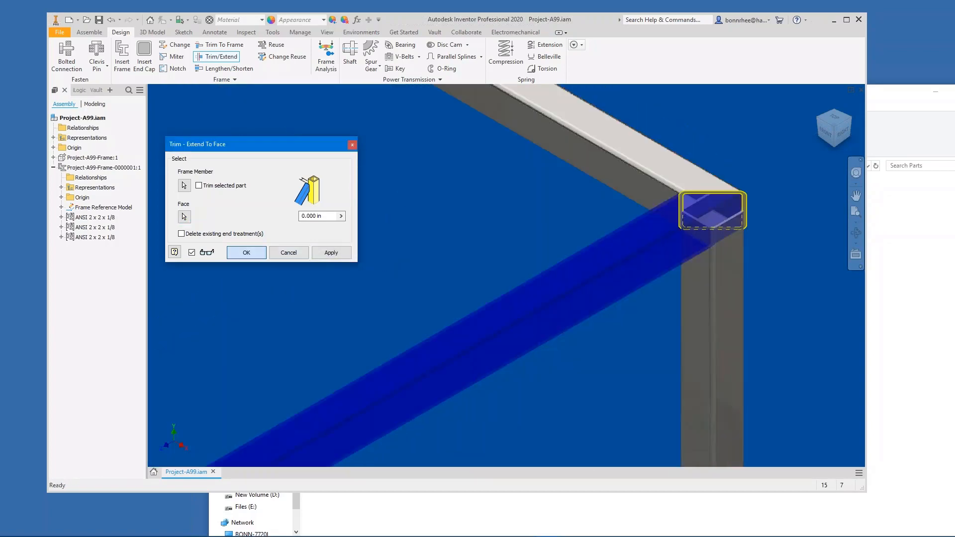
{"action": "left_click", "coordinate": [246, 252]}
Examine the top corner joints around the frame for other tubes that stop short of their neighbour.
{"action": "scroll", "coordinate": [682, 240], "scroll_direction": "up", "scroll_amount": 3}
{"action": "scroll", "coordinate": [683, 243], "scroll_direction": "down", "scroll_amount": 5}
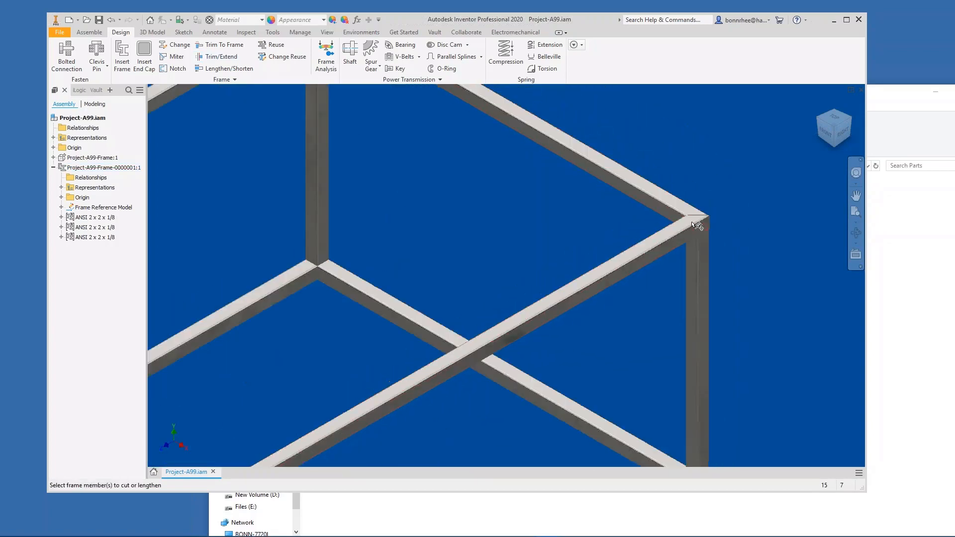
{"action": "middle_click_drag", "start_coordinate": [524, 195], "coordinate": [582, 314]}
{"action": "scroll", "coordinate": [582, 314], "scroll_direction": "down", "scroll_amount": 1}
{"action": "scroll", "coordinate": [505, 224], "scroll_direction": "up", "scroll_amount": 6}
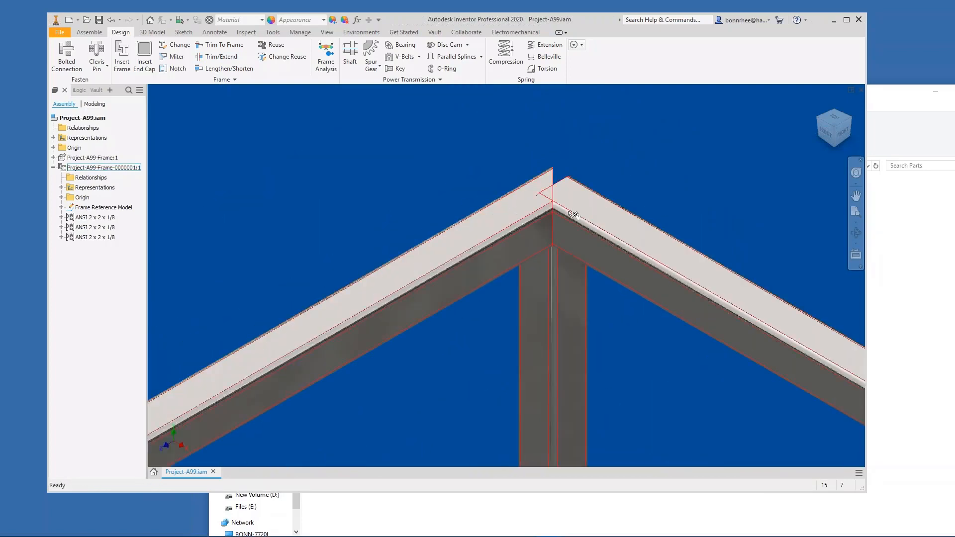
{"action": "scroll", "coordinate": [567, 212], "scroll_direction": "down", "scroll_amount": 3}
{"action": "scroll", "coordinate": [563, 212], "scroll_direction": "up", "scroll_amount": 1}
{"action": "scroll", "coordinate": [567, 216], "scroll_direction": "down", "scroll_amount": 4}
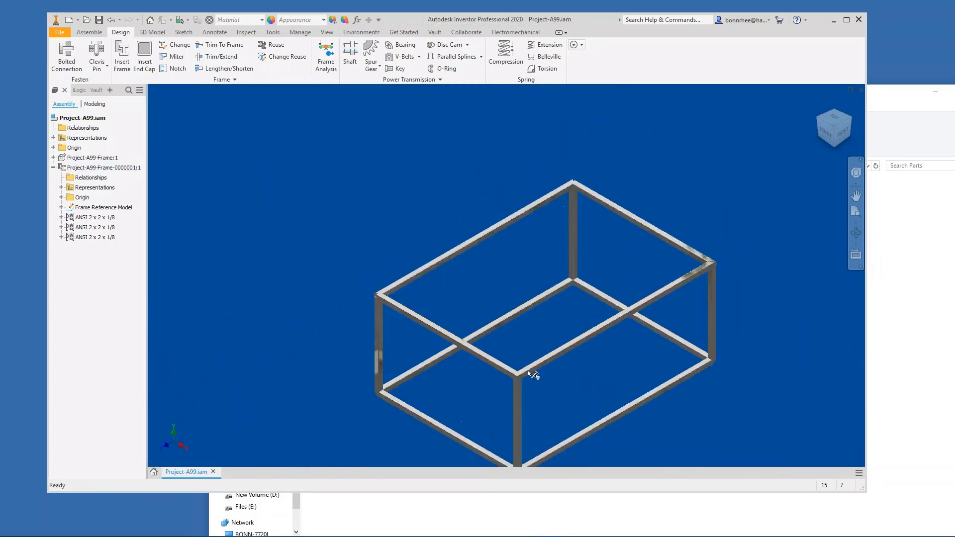
{"action": "scroll", "coordinate": [528, 375], "scroll_direction": "up", "scroll_amount": 6}
{"action": "scroll", "coordinate": [541, 379], "scroll_direction": "down", "scroll_amount": 5}
{"action": "scroll", "coordinate": [182, 204], "scroll_direction": "up", "scroll_amount": 3}
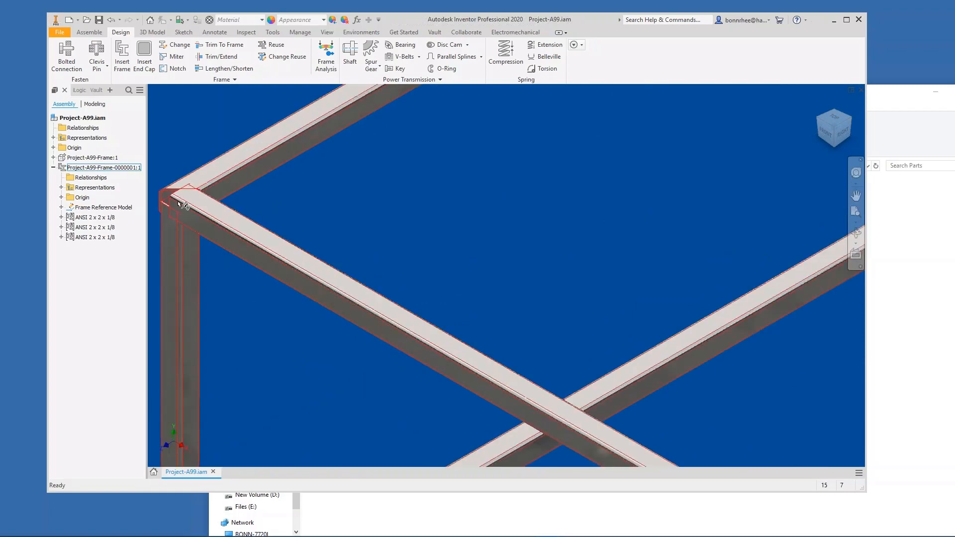
{"action": "scroll", "coordinate": [276, 244], "scroll_direction": "down", "scroll_amount": 1}
{"action": "scroll", "coordinate": [277, 243], "scroll_direction": "down", "scroll_amount": 2}
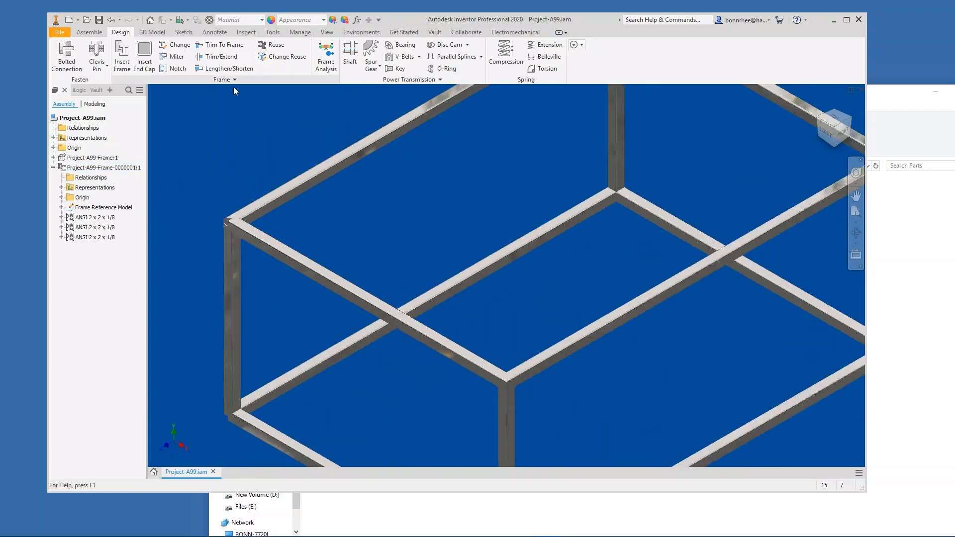
Extend the short front top tube to the mitered end face of the long back top tube with Trim/Extend, 0.000 in offset.
{"action": "left_click", "coordinate": [217, 56]}
{"action": "scroll", "coordinate": [436, 254], "scroll_direction": "down", "scroll_amount": 3}
{"action": "scroll", "coordinate": [663, 335], "scroll_direction": "up", "scroll_amount": 2}
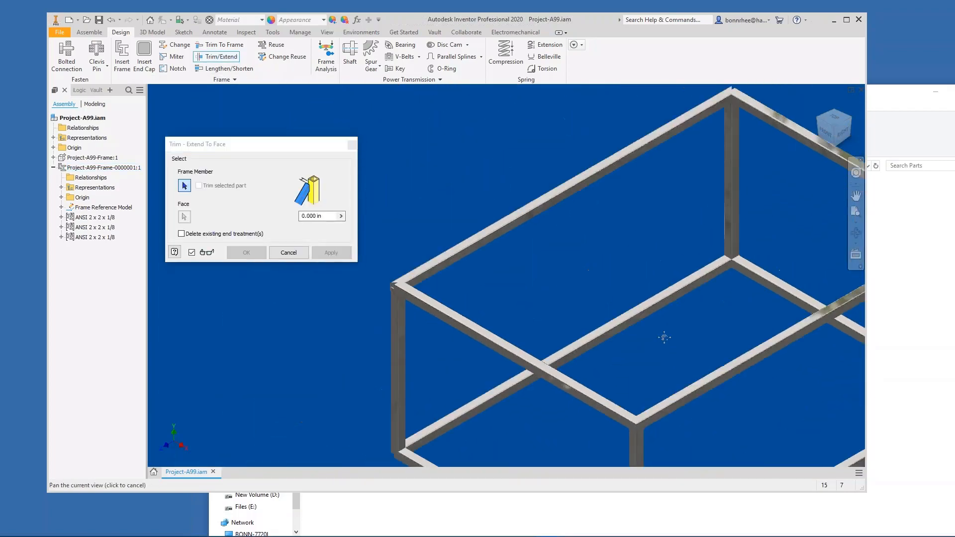
{"action": "scroll", "coordinate": [474, 319], "scroll_direction": "up", "scroll_amount": 4}
{"action": "scroll", "coordinate": [438, 303], "scroll_direction": "down", "scroll_amount": 3}
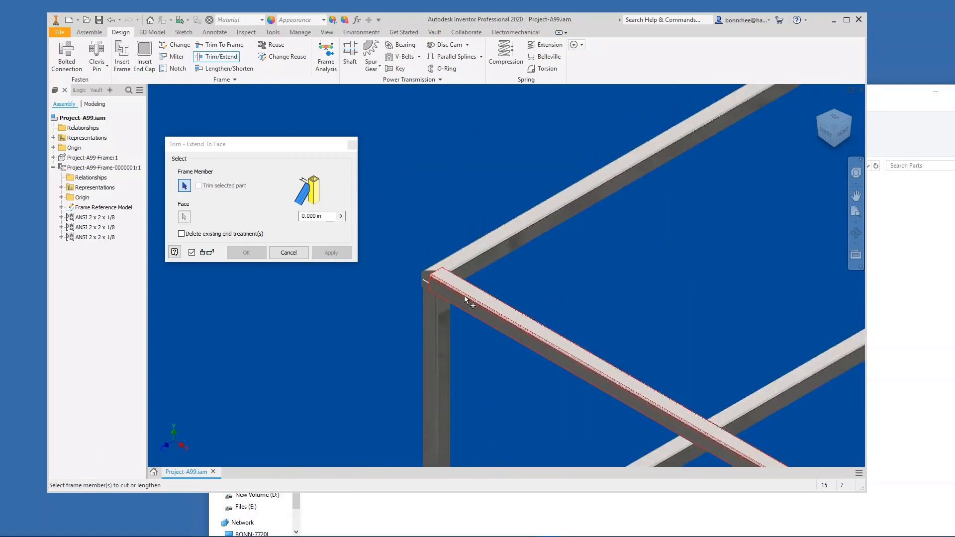
{"action": "left_click", "coordinate": [431, 295]}
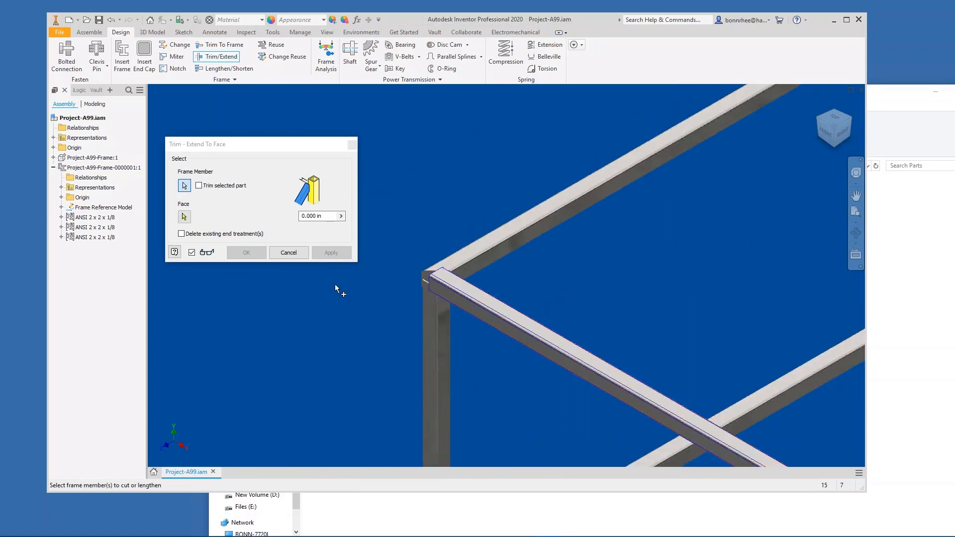
{"action": "left_click", "coordinate": [184, 217]}
{"action": "scroll", "coordinate": [424, 285], "scroll_direction": "up", "scroll_amount": 6}
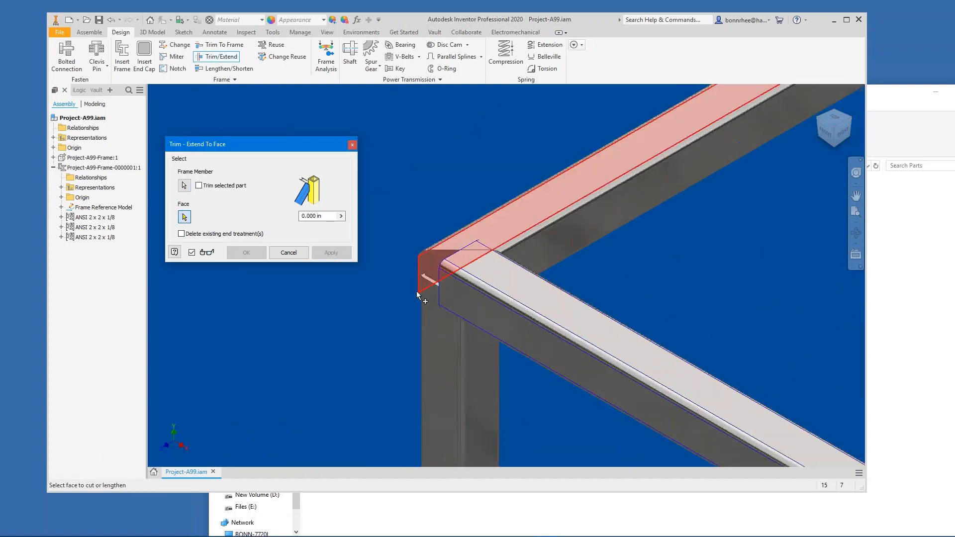
{"action": "left_click", "coordinate": [422, 209]}
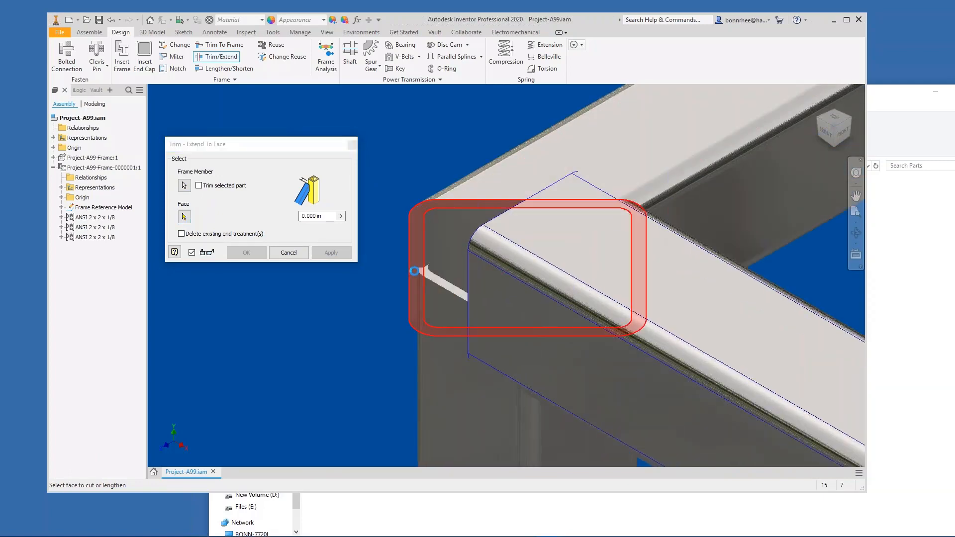
{"action": "left_click", "coordinate": [247, 252]}
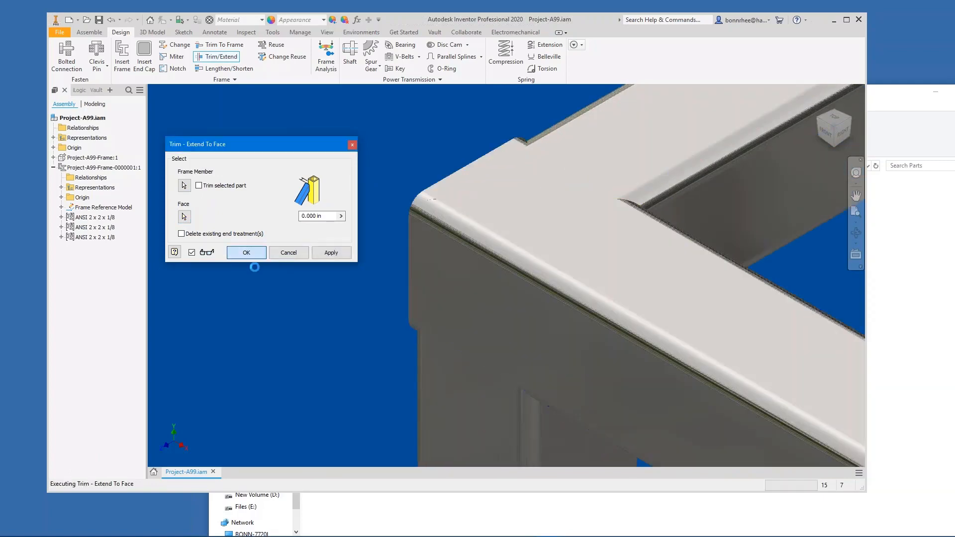
Check the top corner joints again and look over the whole frame, including the vertical posts.
{"action": "scroll", "coordinate": [285, 259], "scroll_direction": "down", "scroll_amount": 3}
{"action": "scroll", "coordinate": [363, 247], "scroll_direction": "down", "scroll_amount": 6}
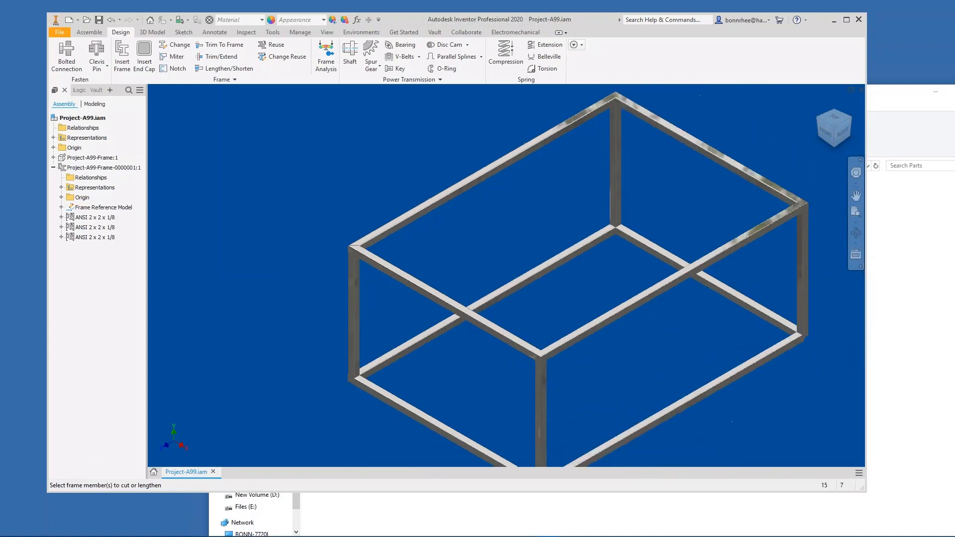
{"action": "middle_click_drag", "start_coordinate": [604, 102], "coordinate": [387, 178]}
{"action": "scroll", "coordinate": [387, 178], "scroll_direction": "up", "scroll_amount": 6}
{"action": "scroll", "coordinate": [460, 177], "scroll_direction": "down", "scroll_amount": 3}
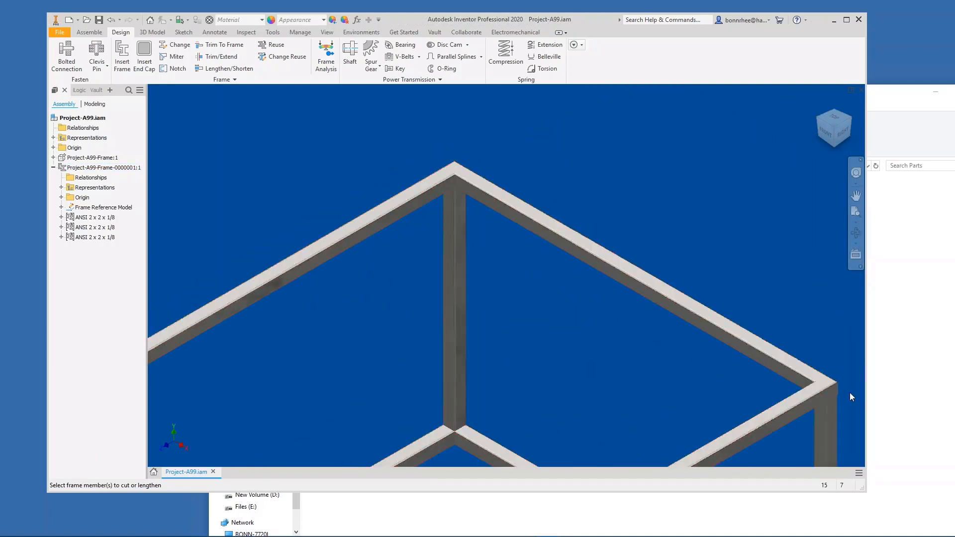
{"action": "scroll", "coordinate": [824, 380], "scroll_direction": "down", "scroll_amount": 3}
{"action": "key", "text": "Escape"}
{"action": "middle_click_drag", "start_coordinate": [631, 299], "coordinate": [607, 175]}
{"action": "scroll", "coordinate": [554, 413], "scroll_direction": "up", "scroll_amount": 6}
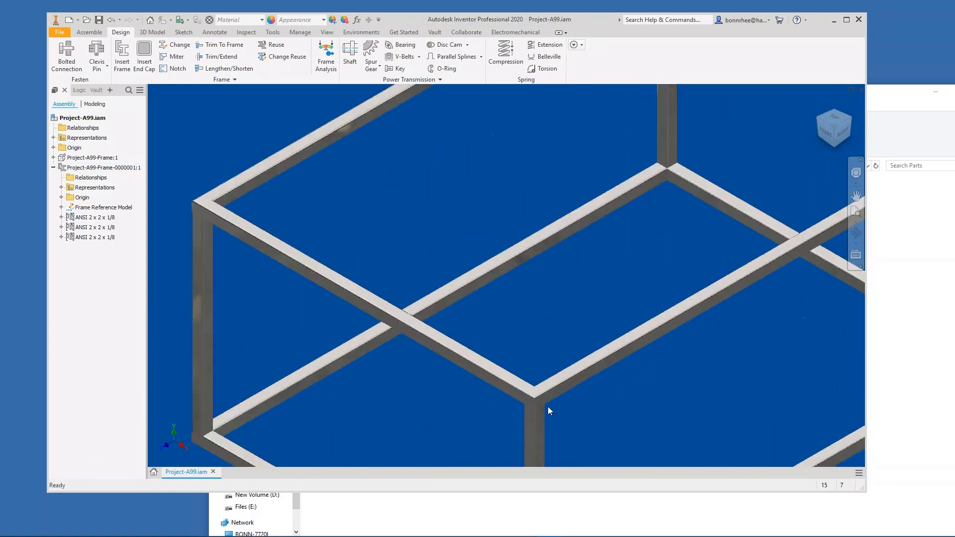
{"action": "scroll", "coordinate": [543, 397], "scroll_direction": "down", "scroll_amount": 1}
{"action": "scroll", "coordinate": [546, 396], "scroll_direction": "down", "scroll_amount": 4}
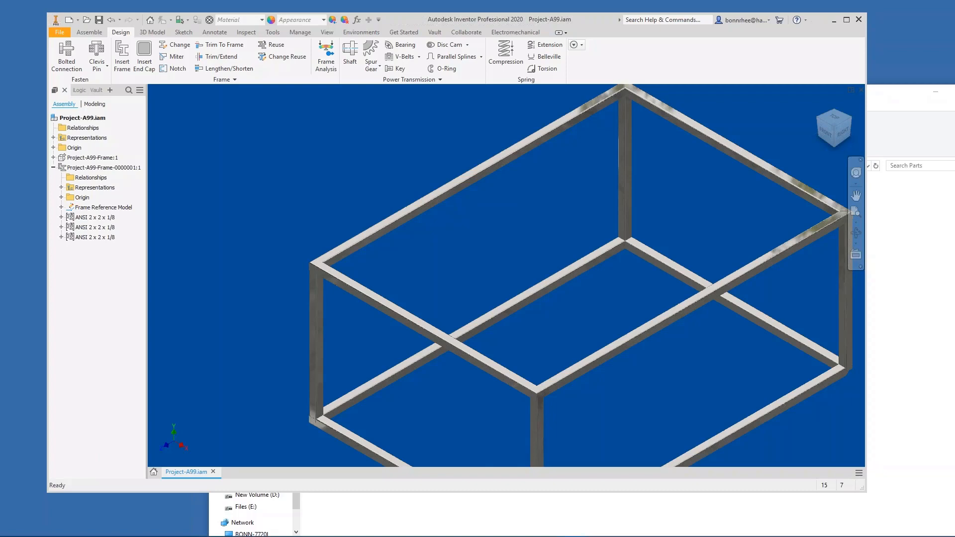
{"action": "scroll", "coordinate": [417, 282], "scroll_direction": "up", "scroll_amount": 2}
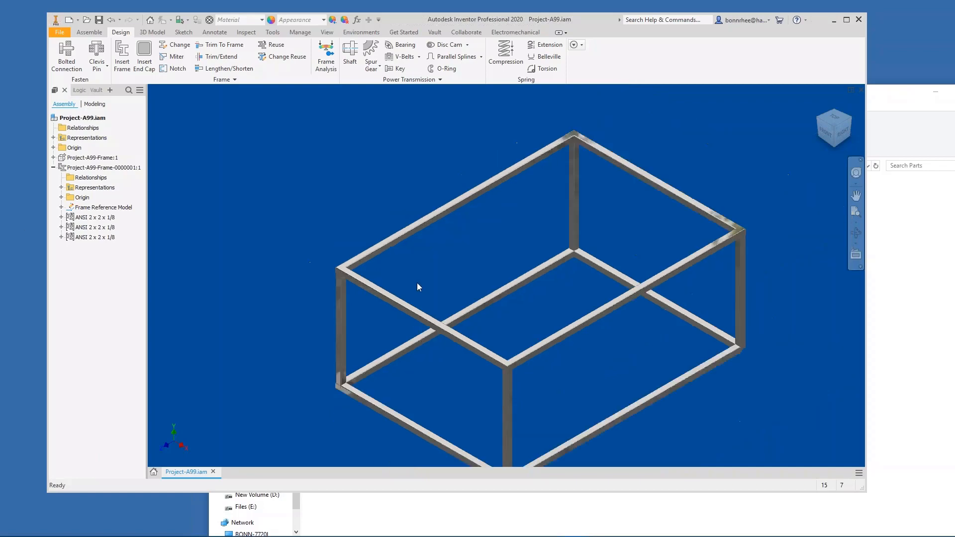
{"action": "middle_click_drag", "start_coordinate": [459, 362], "coordinate": [452, 350]}
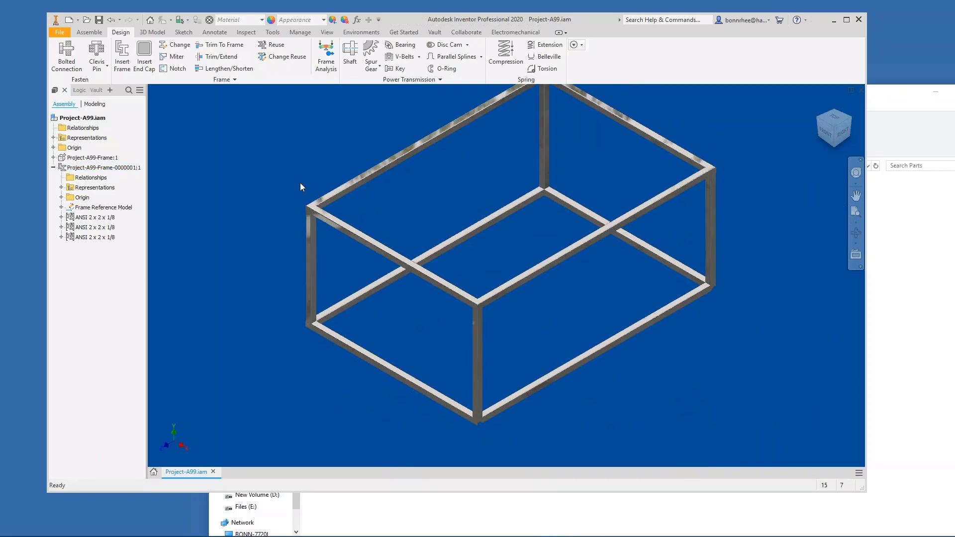
{"action": "scroll", "coordinate": [471, 243], "scroll_direction": "down", "scroll_amount": 4}
{"action": "scroll", "coordinate": [503, 315], "scroll_direction": "up", "scroll_amount": 5}
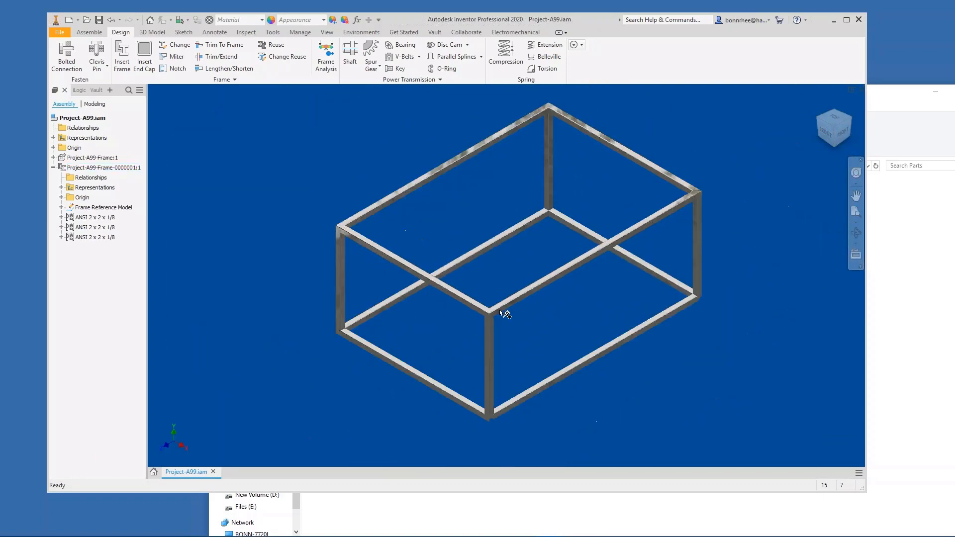
Apply Trim To Frame between the front vertical post and the long front top tube with both offsets at 0.000 in.
{"action": "left_click", "coordinate": [224, 45]}
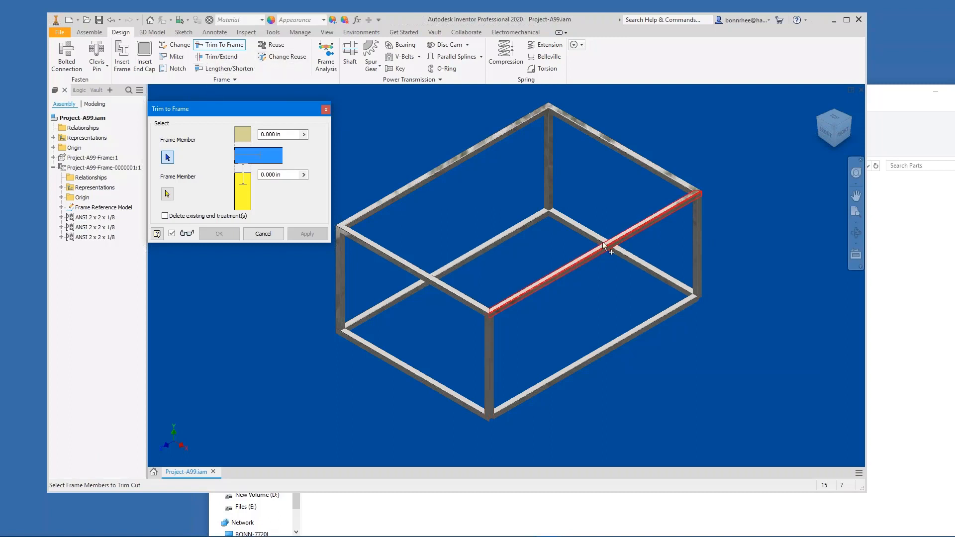
{"action": "left_click", "coordinate": [489, 335]}
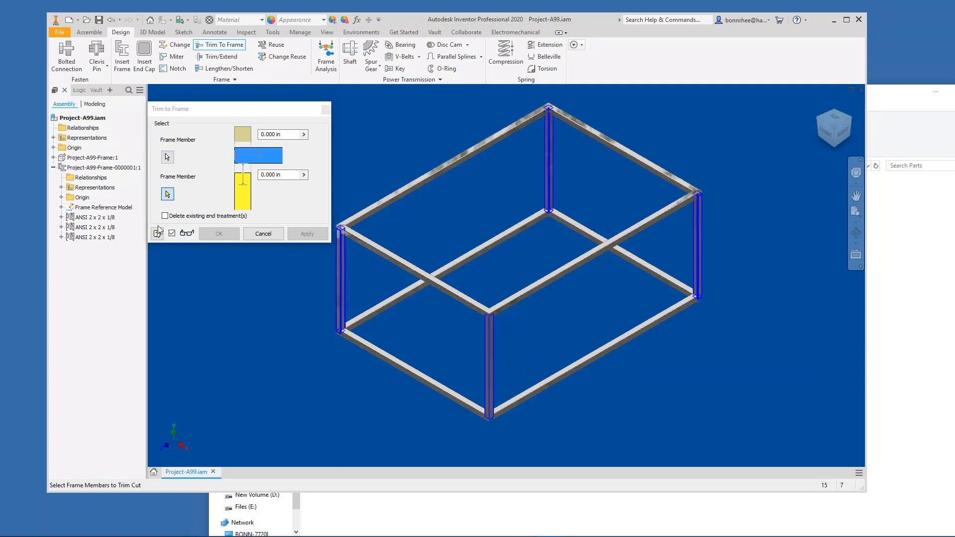
{"action": "left_click", "coordinate": [166, 195]}
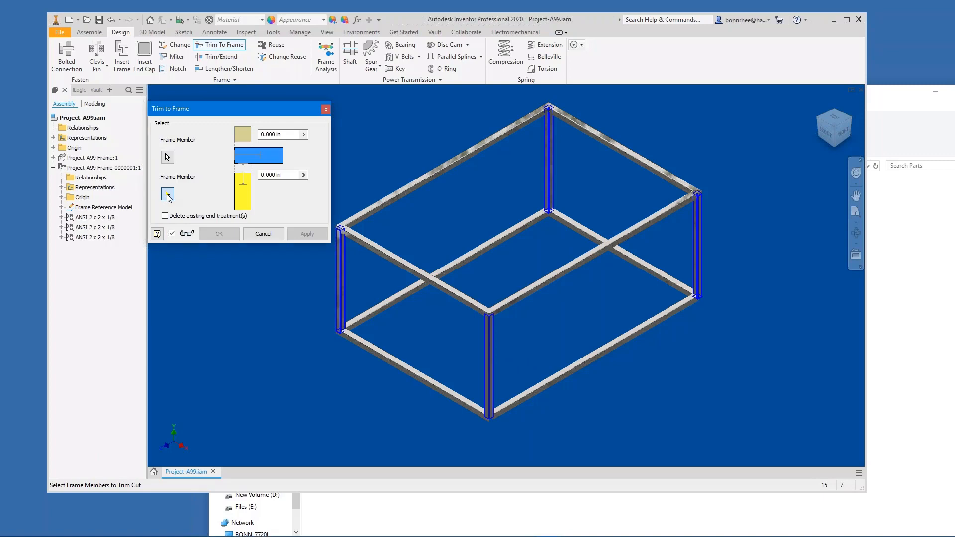
{"action": "left_click", "coordinate": [507, 310]}
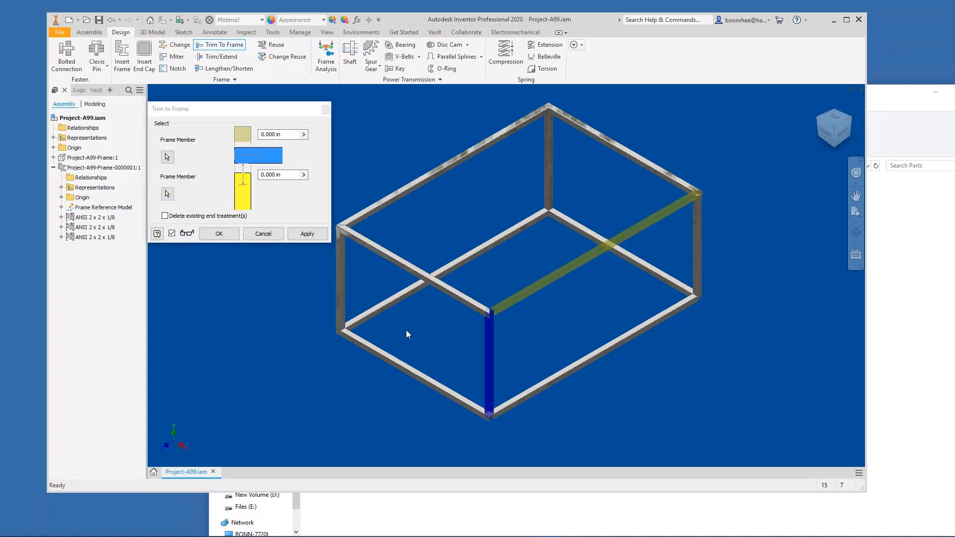
{"action": "scroll", "coordinate": [503, 404], "scroll_direction": "up", "scroll_amount": 5}
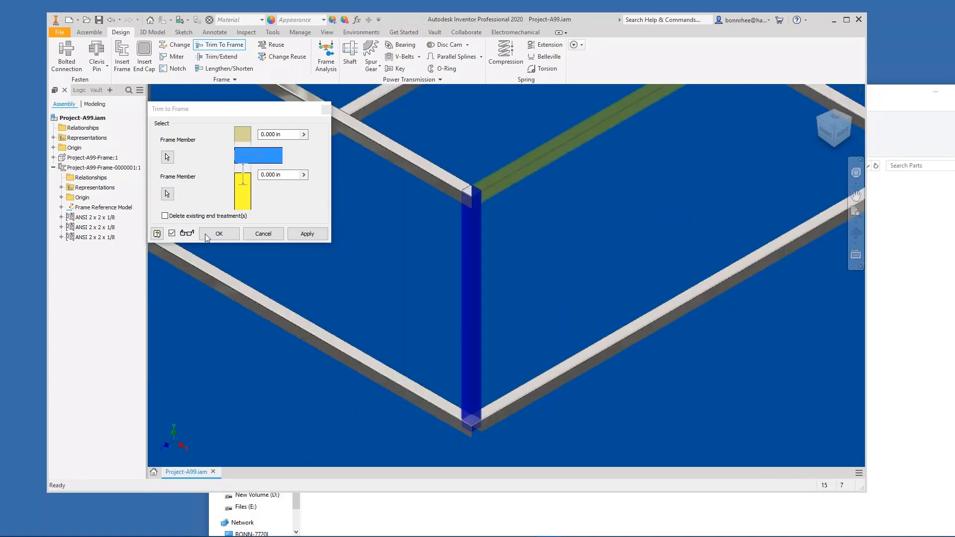
{"action": "left_click", "coordinate": [206, 235]}
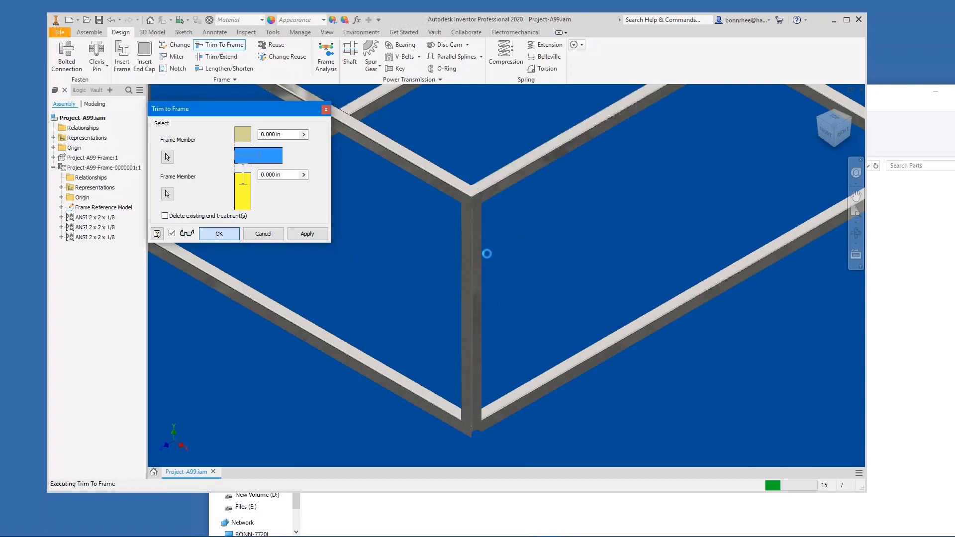
Try to extend the front vertical post to the underside face of the long front top tube with Trim/Extend, 0.000 in offset.
{"action": "left_click", "coordinate": [334, 217]}
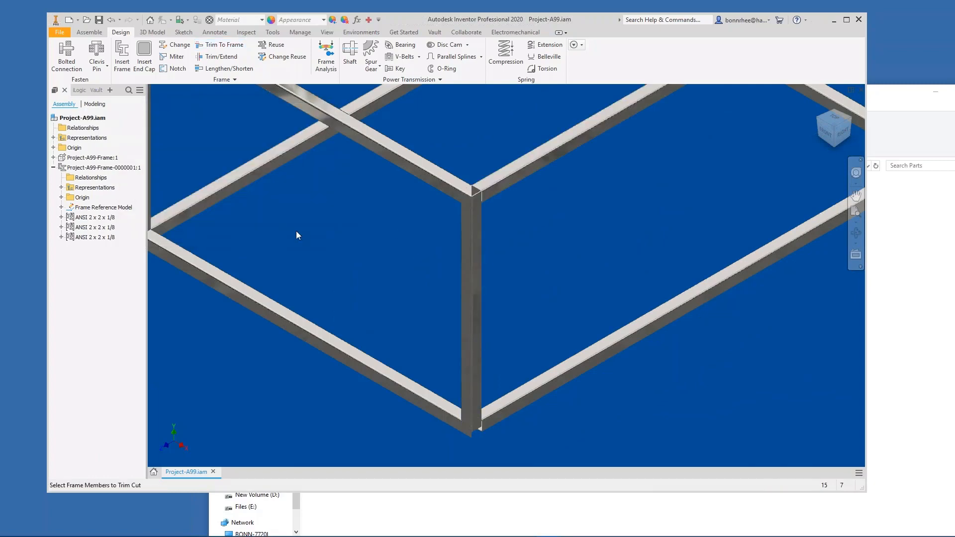
{"action": "scroll", "coordinate": [373, 183], "scroll_direction": "down", "scroll_amount": 5}
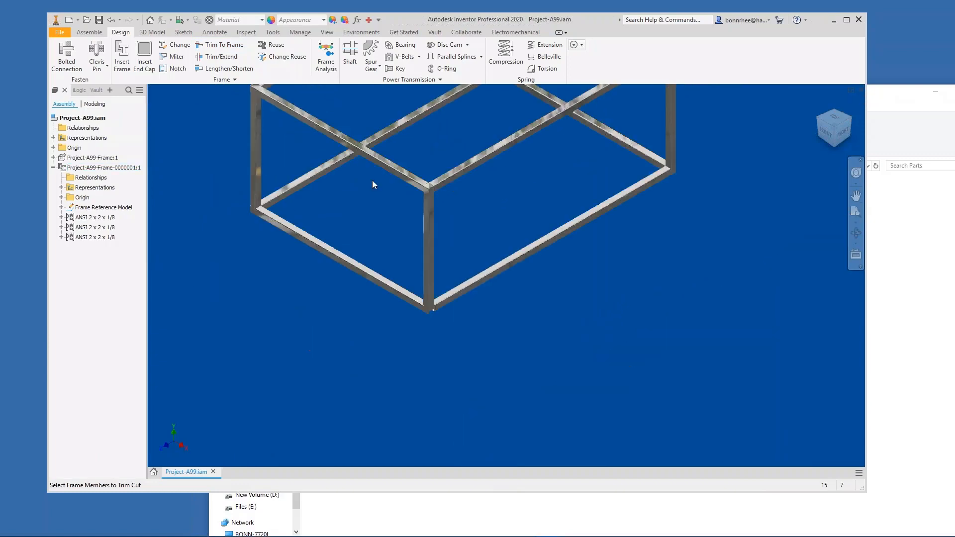
{"action": "left_click", "coordinate": [224, 57]}
{"action": "middle_click_drag", "start_coordinate": [477, 204], "coordinate": [556, 319]}
{"action": "left_click", "coordinate": [475, 288]}
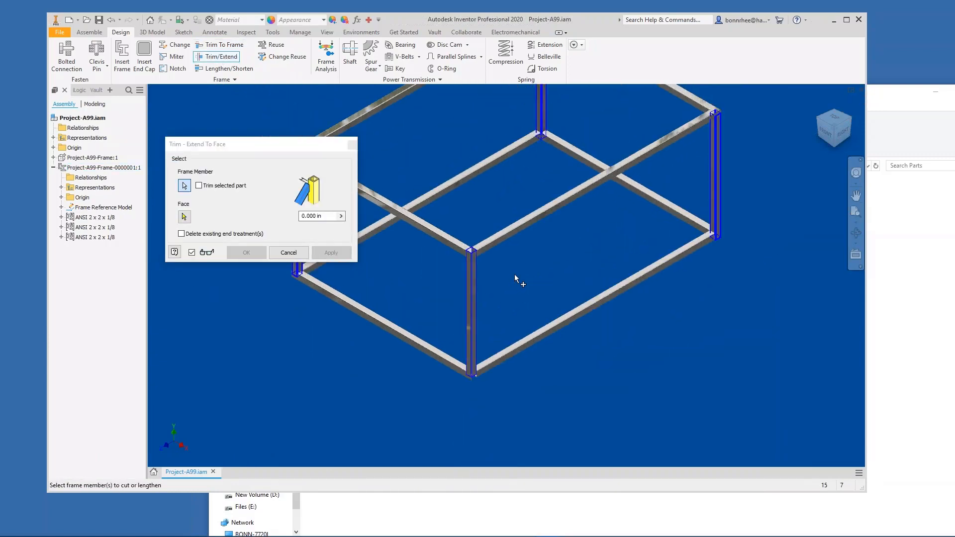
{"action": "middle_click_drag", "start_coordinate": [514, 273], "coordinate": [487, 363], "text": "shift"}
{"action": "scroll", "coordinate": [447, 251], "scroll_direction": "down", "scroll_amount": 5}
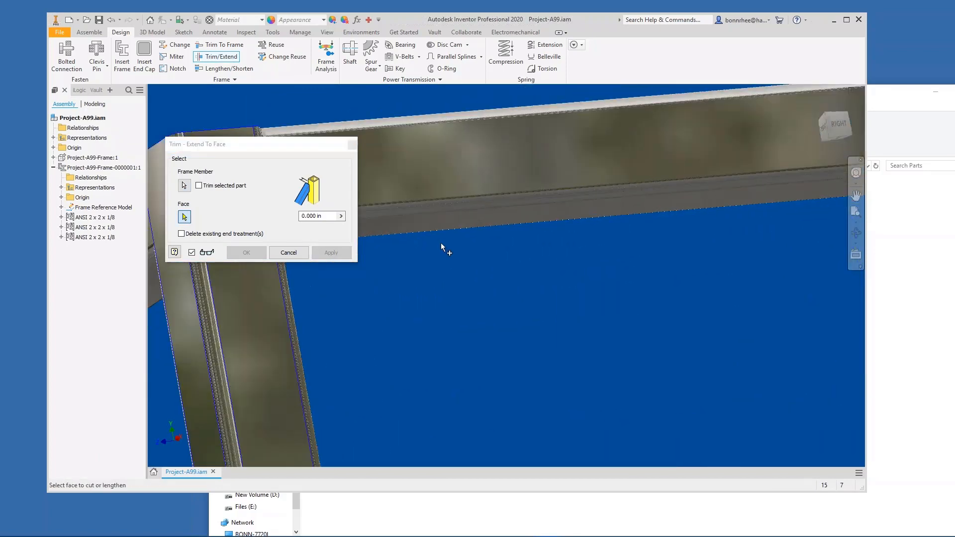
{"action": "left_click", "coordinate": [457, 226]}
{"action": "scroll", "coordinate": [515, 265], "scroll_direction": "up", "scroll_amount": 5}
{"action": "left_click", "coordinate": [256, 255]}
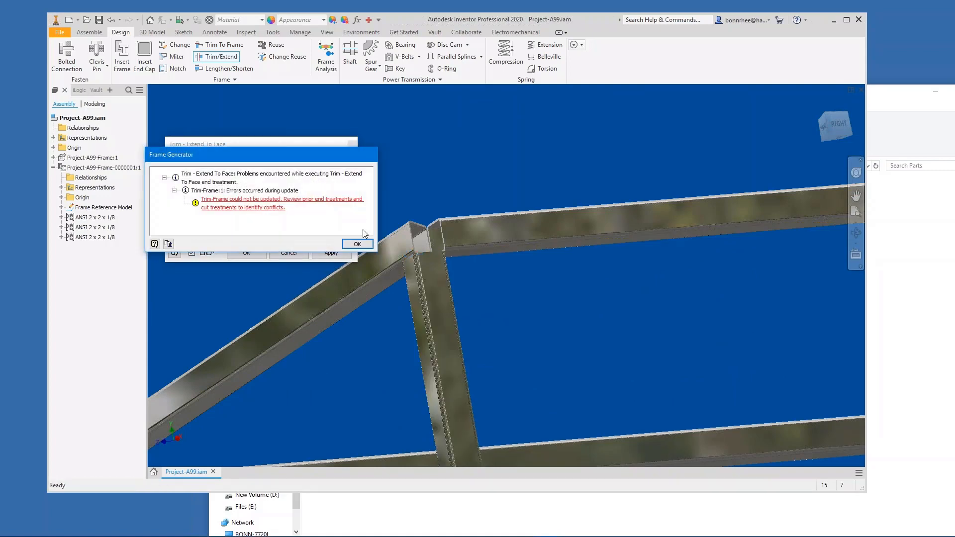
{"action": "left_click", "coordinate": [358, 244]}
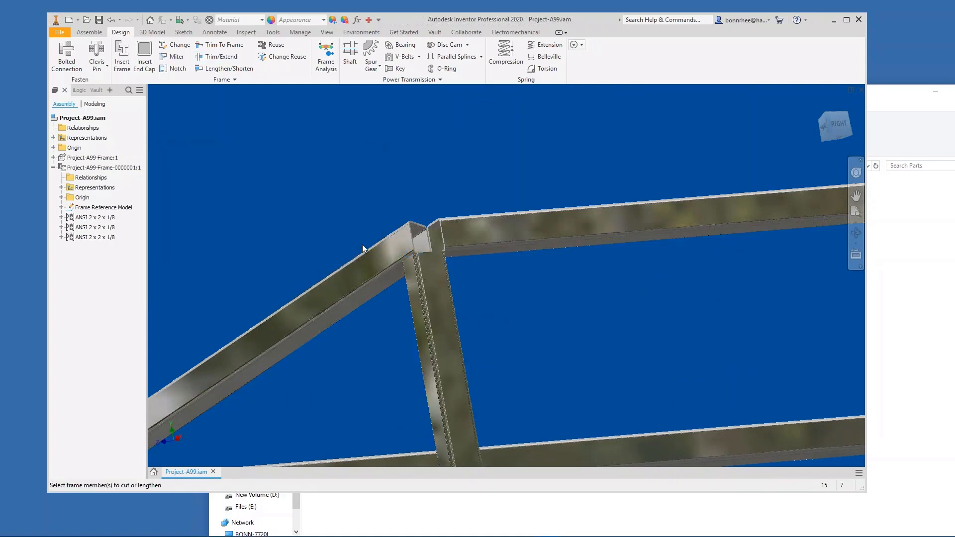
Examine the front top corner where the vertical post meets the short and long top tubes.
{"action": "scroll", "coordinate": [446, 302], "scroll_direction": "up", "scroll_amount": 10}
{"action": "scroll", "coordinate": [454, 300], "scroll_direction": "down", "scroll_amount": 5}
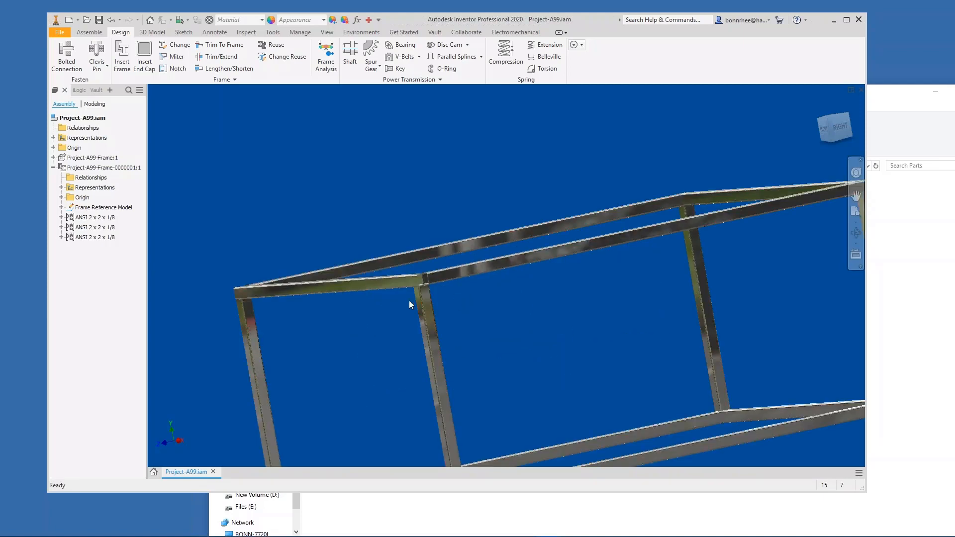
{"action": "scroll", "coordinate": [420, 295], "scroll_direction": "down", "scroll_amount": 5}
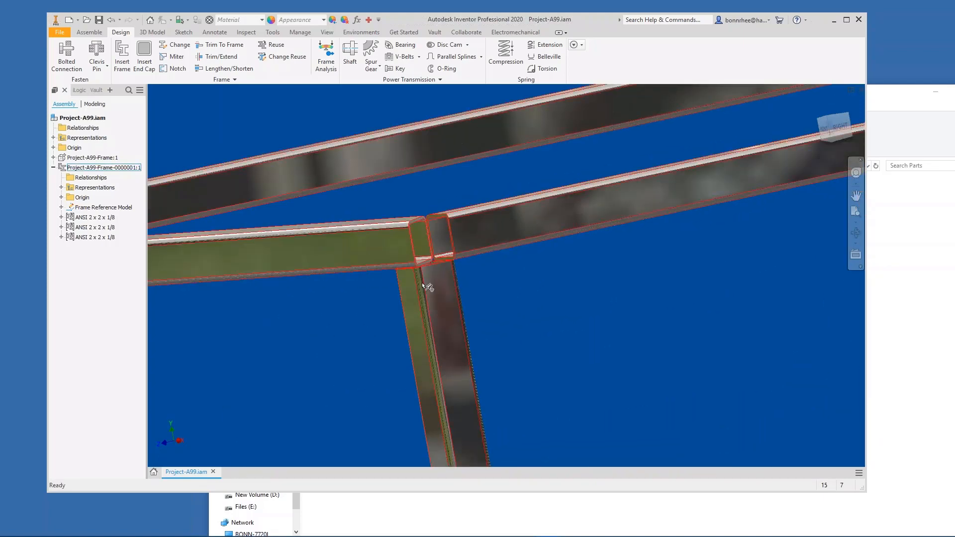
{"action": "scroll", "coordinate": [424, 282], "scroll_direction": "up", "scroll_amount": 4}
{"action": "middle_click_drag", "start_coordinate": [437, 297], "coordinate": [448, 432], "text": "shift"}
{"action": "scroll", "coordinate": [447, 432], "scroll_direction": "down", "scroll_amount": 2}
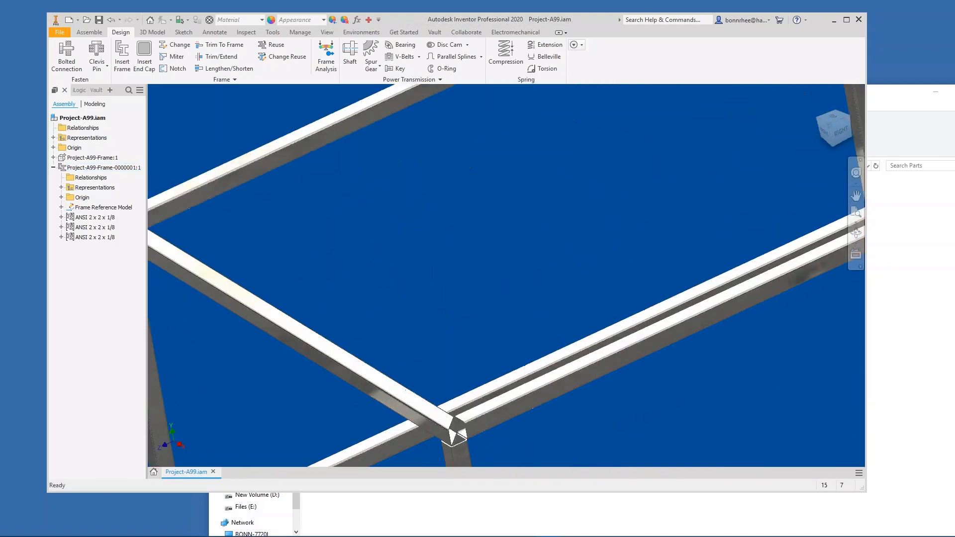
{"action": "scroll", "coordinate": [454, 437], "scroll_direction": "down", "scroll_amount": 2}
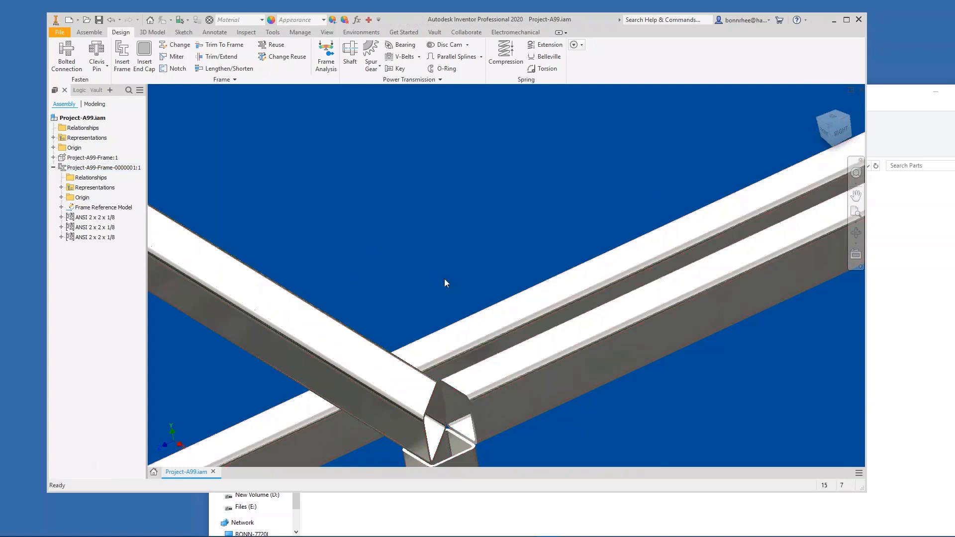
{"action": "scroll", "coordinate": [444, 279], "scroll_direction": "up", "scroll_amount": 3}
Try to extend the long front top tube to the short top tube's mitered end face with Trim/Extend, 0.000 in offset, deleting existing end treatments.
{"action": "left_click", "coordinate": [223, 58]}
{"action": "scroll", "coordinate": [436, 358], "scroll_direction": "down", "scroll_amount": 3}
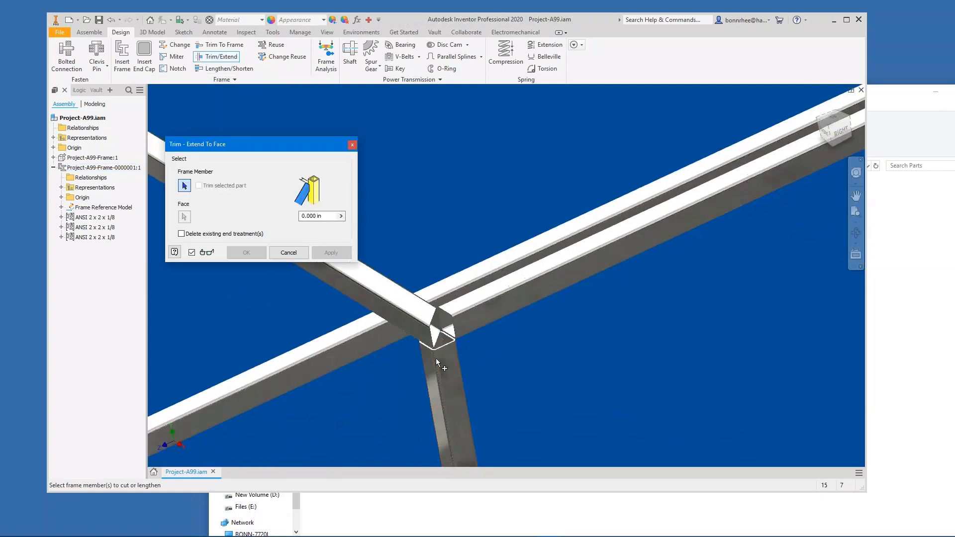
{"action": "scroll", "coordinate": [436, 309], "scroll_direction": "down", "scroll_amount": 2}
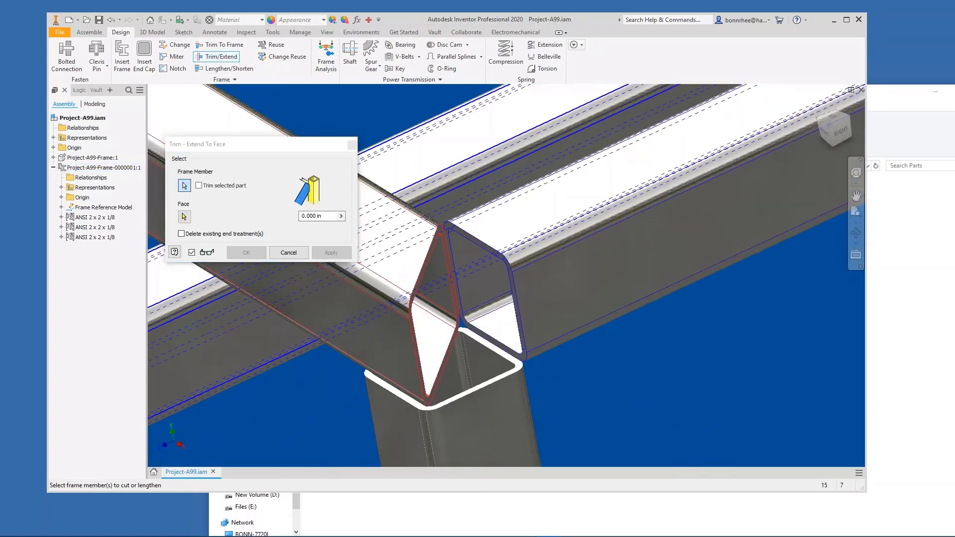
{"action": "left_click", "coordinate": [475, 276]}
{"action": "scroll", "coordinate": [477, 274], "scroll_direction": "down", "scroll_amount": 2}
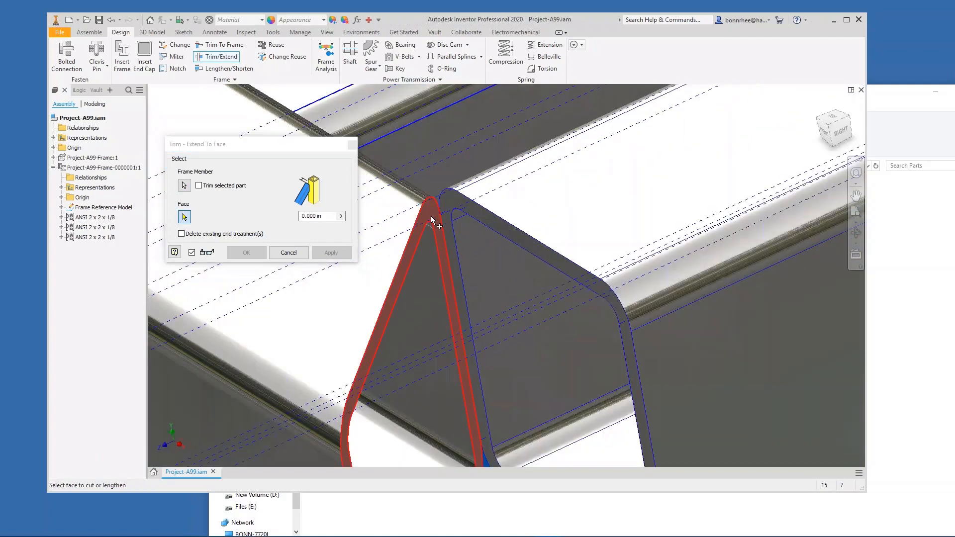
{"action": "left_click", "coordinate": [435, 214]}
{"action": "left_click", "coordinate": [247, 253]}
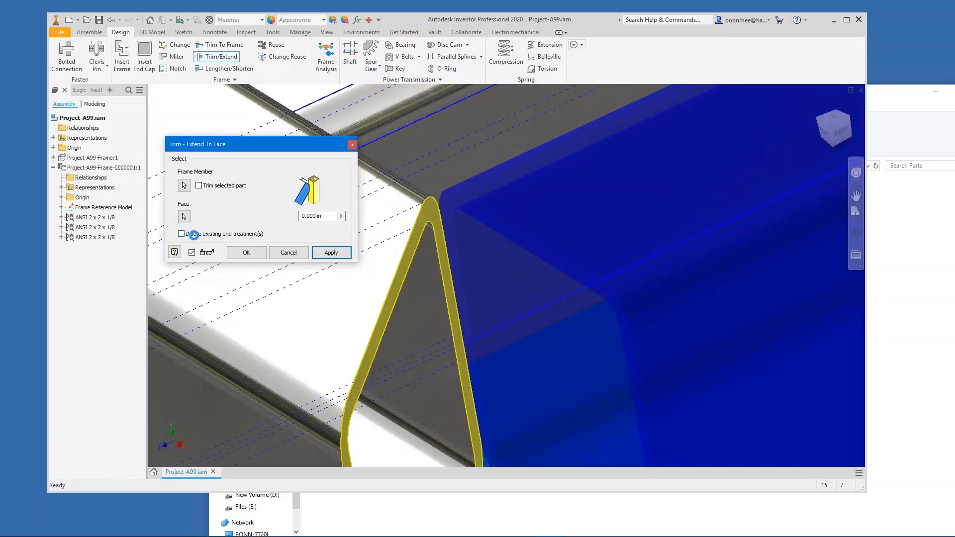
{"action": "left_click", "coordinate": [194, 235]}
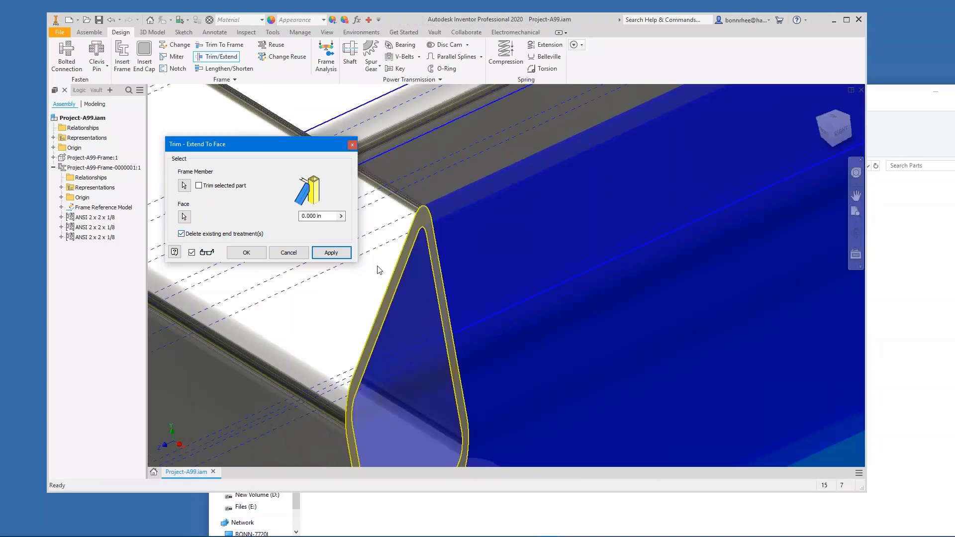
{"action": "left_click", "coordinate": [329, 254]}
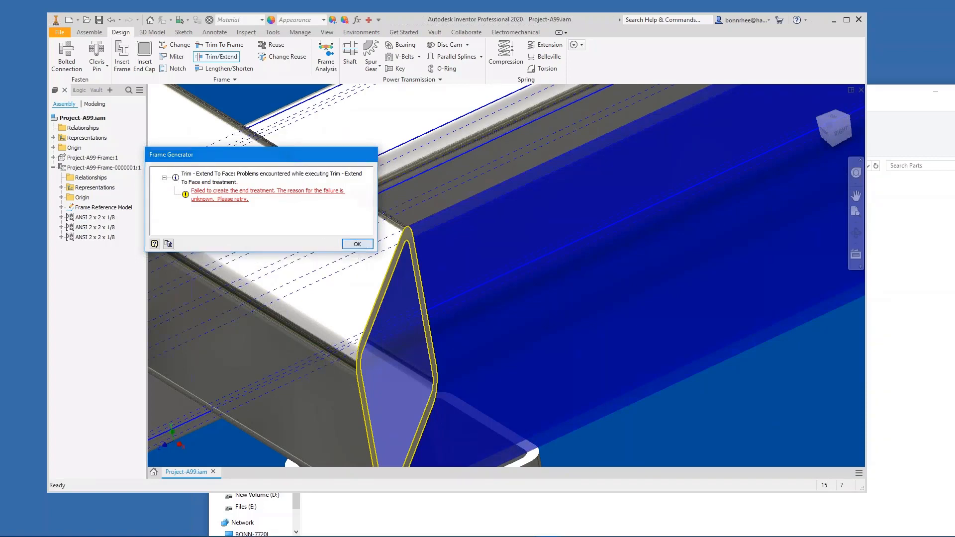
{"action": "left_click", "coordinate": [354, 242]}
Check the Trim/Extend, Trim To Frame and Miter commands for the option to delete existing end treatments.
{"action": "left_click", "coordinate": [216, 56]}
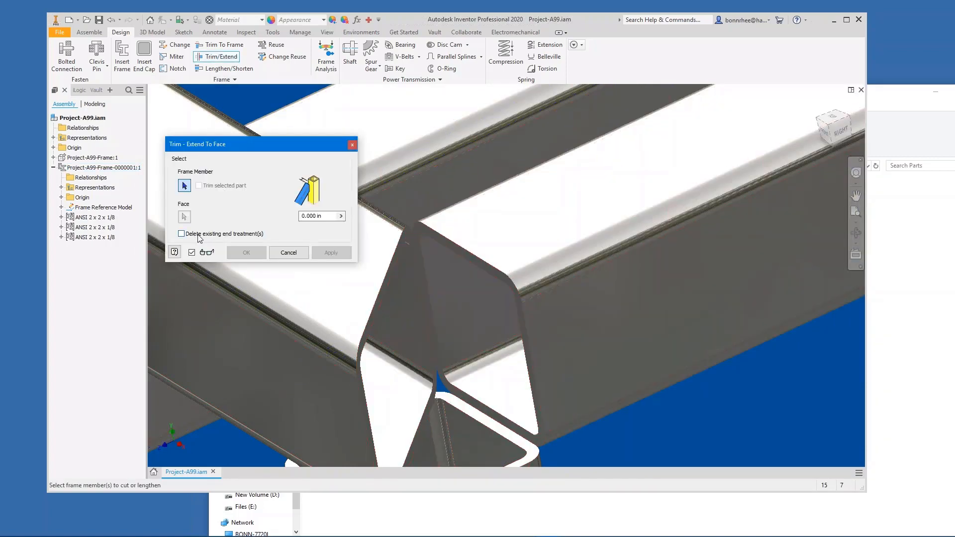
{"action": "left_click", "coordinate": [289, 253]}
{"action": "scroll", "coordinate": [432, 250], "scroll_direction": "down", "scroll_amount": 5}
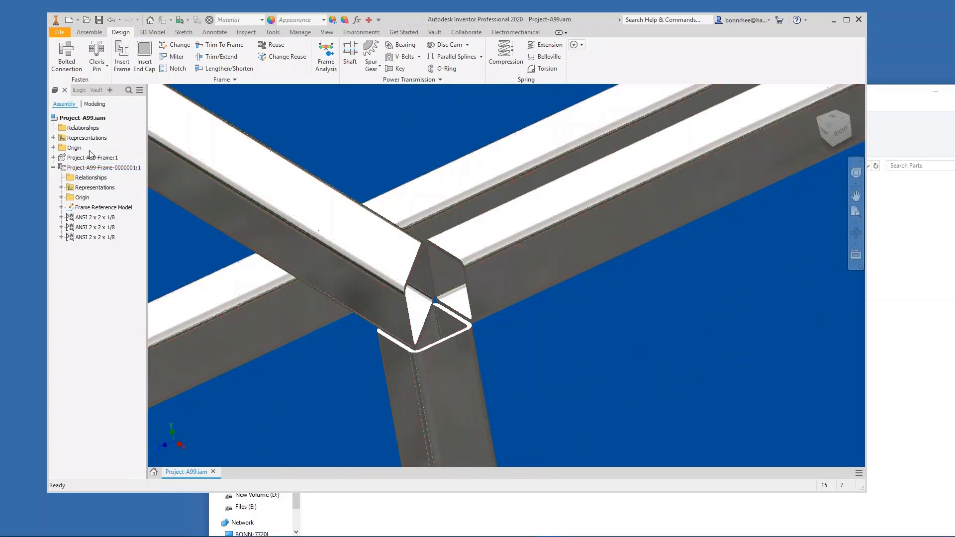
{"action": "left_click", "coordinate": [219, 44]}
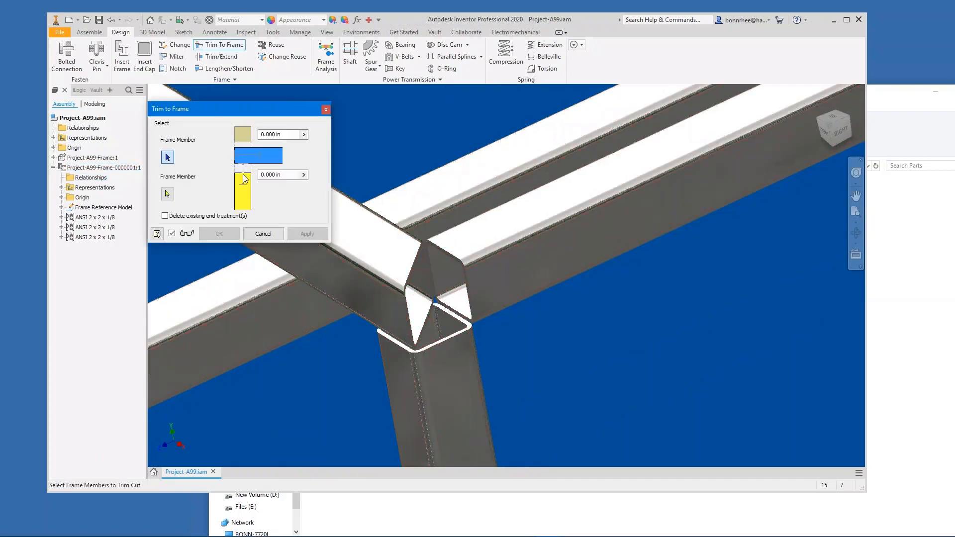
{"action": "left_click", "coordinate": [262, 234]}
{"action": "left_click", "coordinate": [217, 57]}
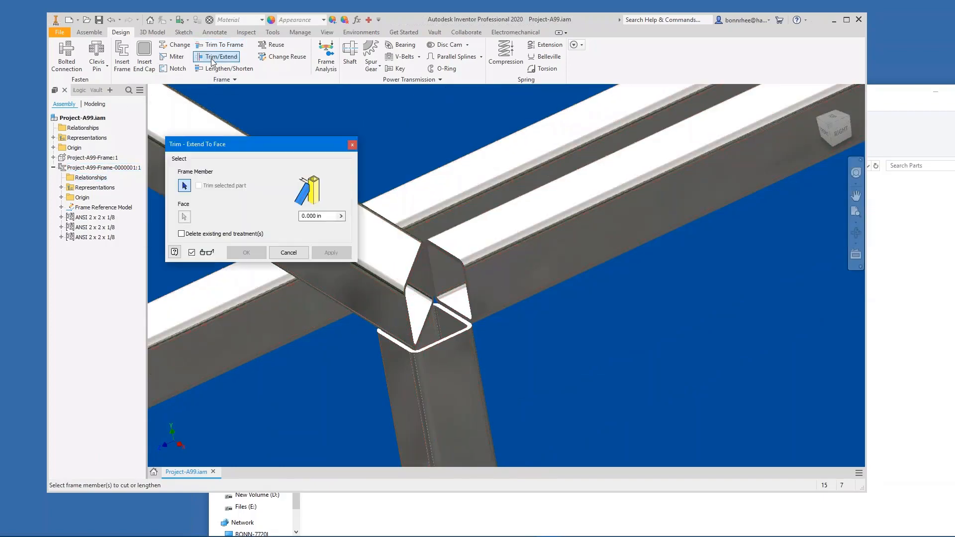
{"action": "left_click", "coordinate": [352, 145]}
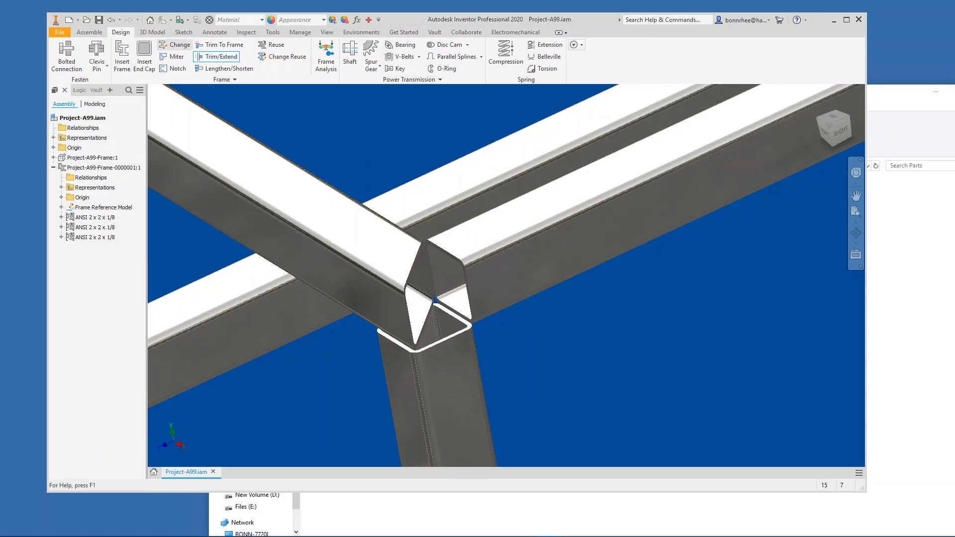
{"action": "left_click", "coordinate": [175, 45]}
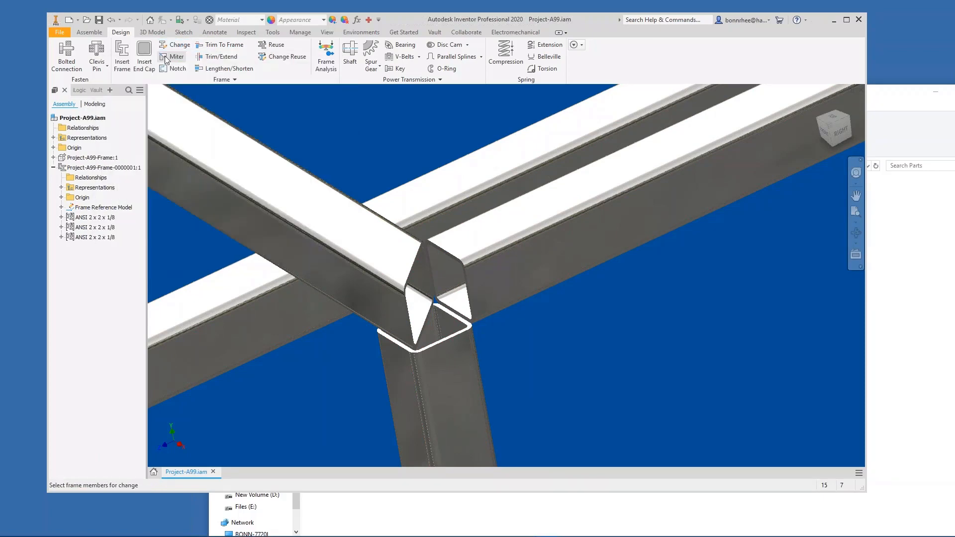
{"action": "left_click", "coordinate": [169, 57]}
{"action": "left_click", "coordinate": [268, 126]}
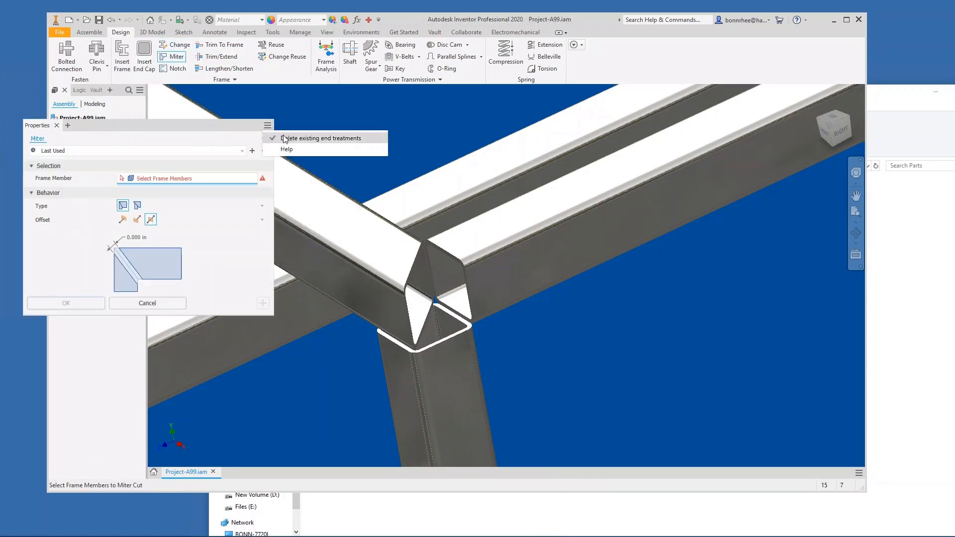
{"action": "left_click", "coordinate": [231, 124]}
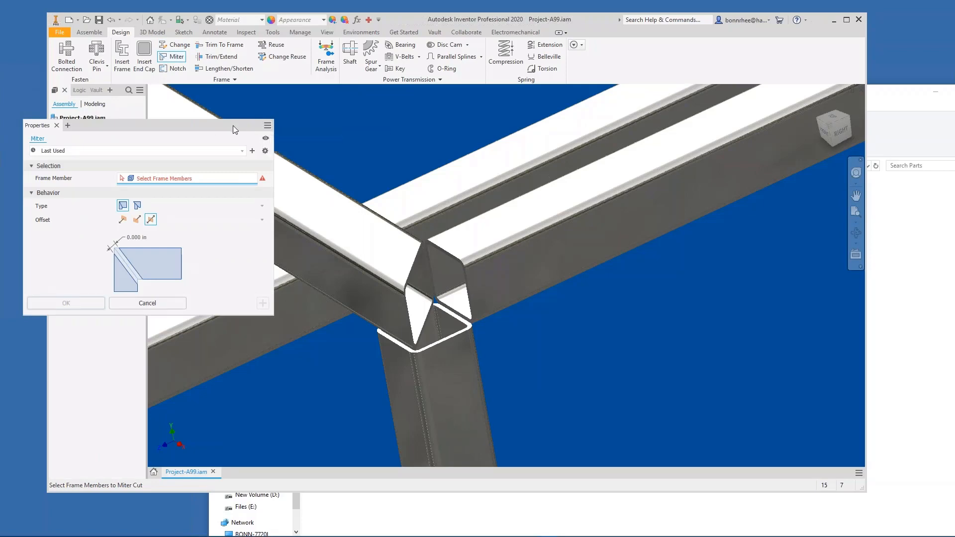
{"action": "scroll", "coordinate": [420, 201], "scroll_direction": "down", "scroll_amount": 4}
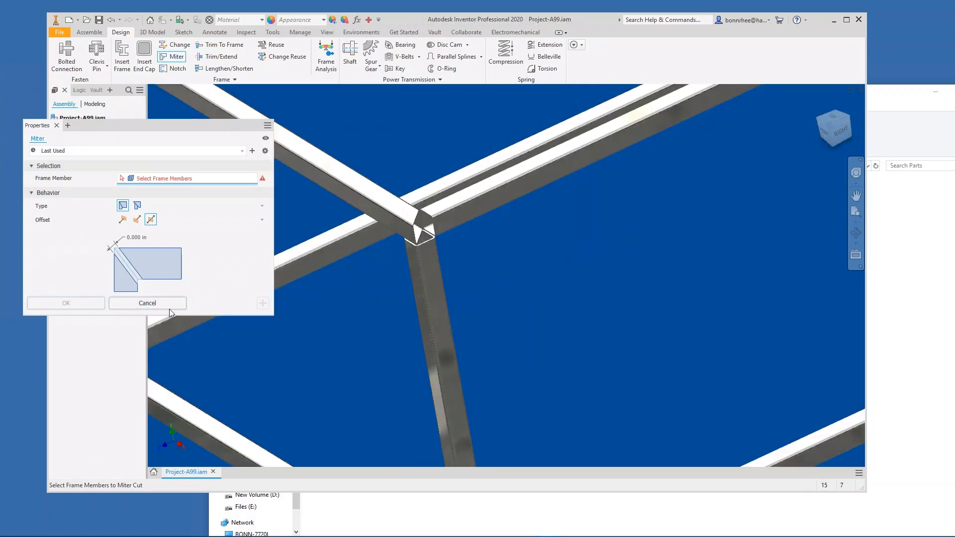
{"action": "left_click", "coordinate": [169, 307]}
{"action": "scroll", "coordinate": [296, 306], "scroll_direction": "down", "scroll_amount": 3}
{"action": "scroll", "coordinate": [393, 372], "scroll_direction": "down", "scroll_amount": 2}
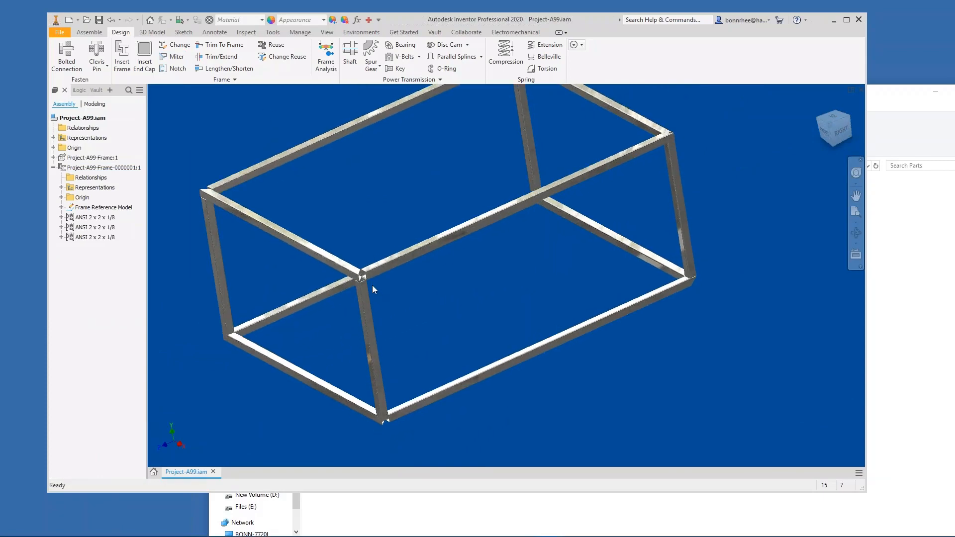
{"action": "scroll", "coordinate": [371, 284], "scroll_direction": "up", "scroll_amount": 3}
{"action": "scroll", "coordinate": [391, 277], "scroll_direction": "down", "scroll_amount": 3}
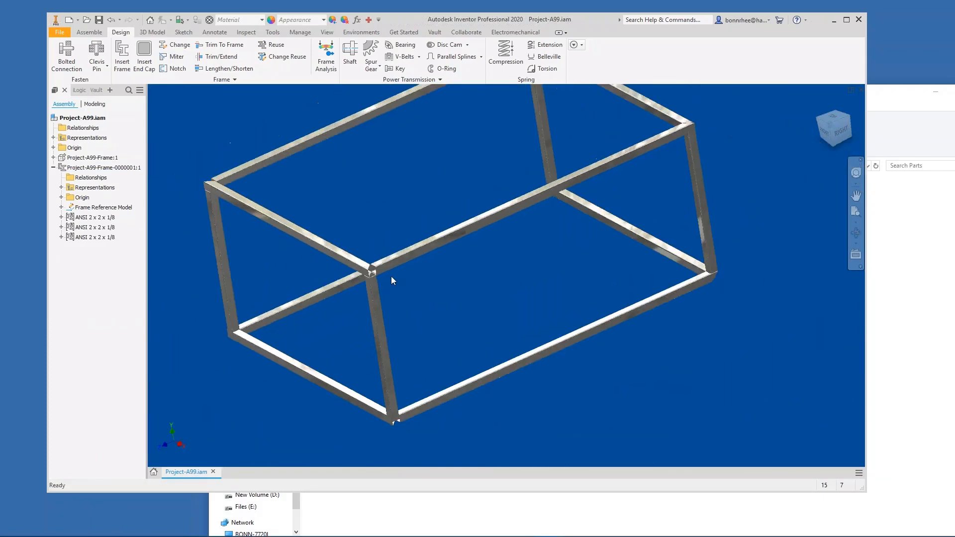
{"action": "left_click", "coordinate": [229, 69]}
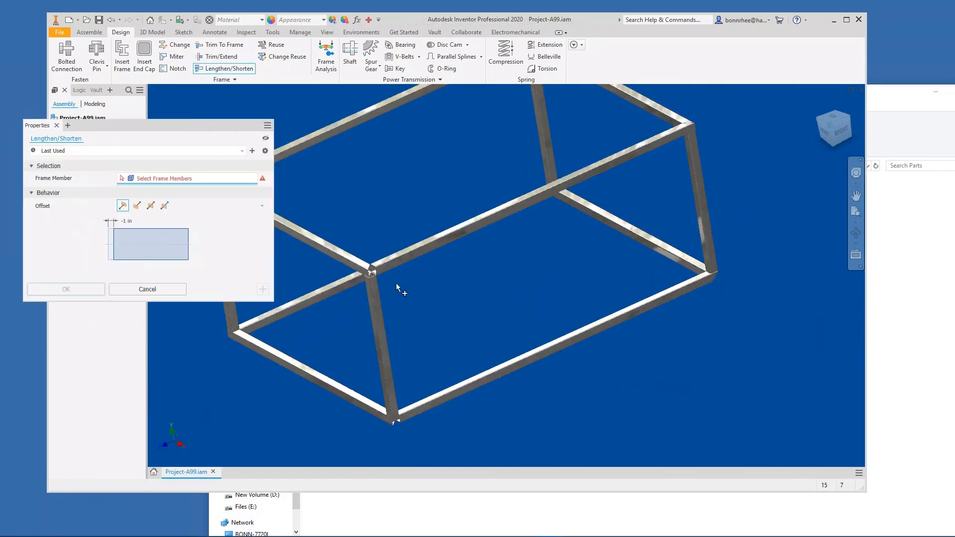
{"action": "left_click", "coordinate": [375, 312]}
{"action": "left_click", "coordinate": [163, 293]}
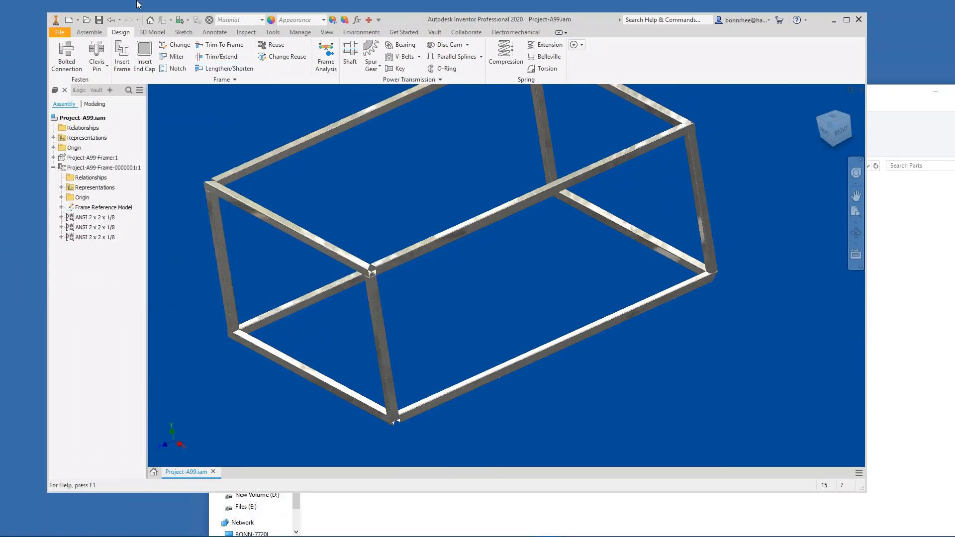
Undo the Trim To Frame cut between the front vertical post and the long front top tube.
{"action": "left_click", "coordinate": [112, 20]}
Apply Lengthen/Shorten to the front vertical post with an offset of -4 in at its start end only.
{"action": "left_click", "coordinate": [224, 69]}
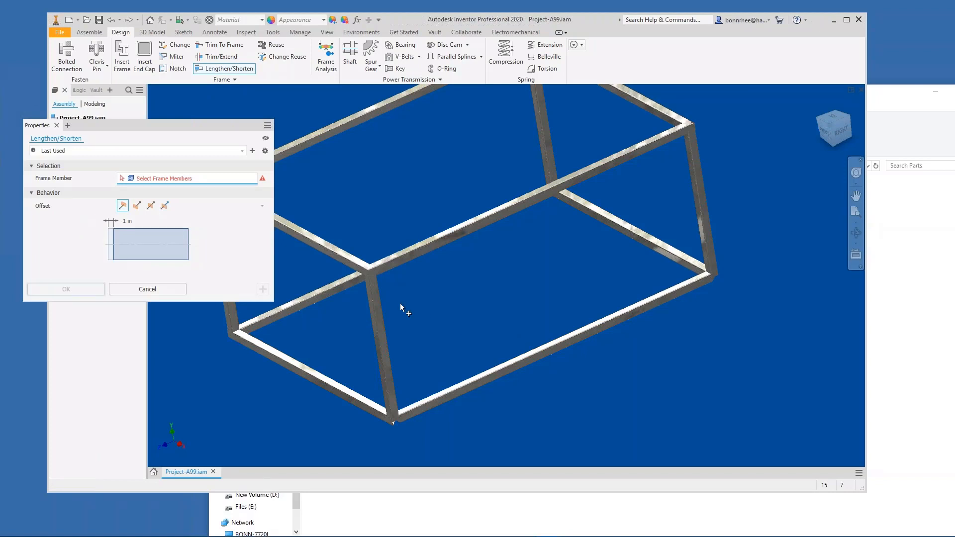
{"action": "left_click", "coordinate": [384, 301]}
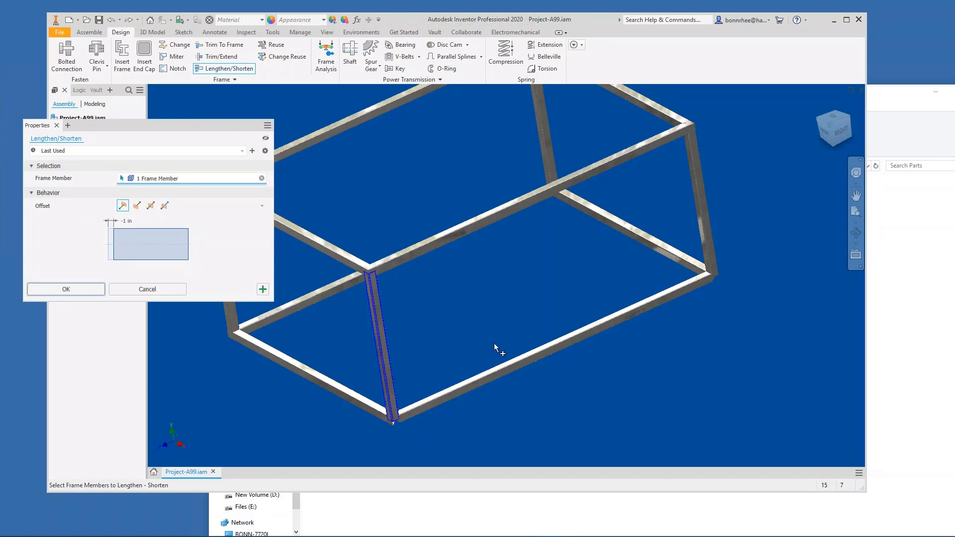
{"action": "middle_click_drag", "start_coordinate": [488, 314], "coordinate": [532, 321]}
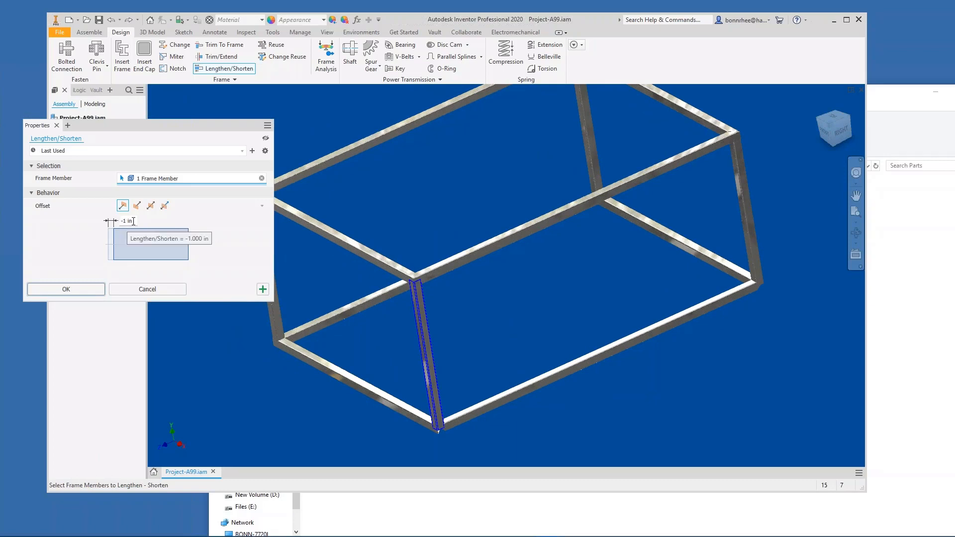
{"action": "left_click", "coordinate": [137, 205]}
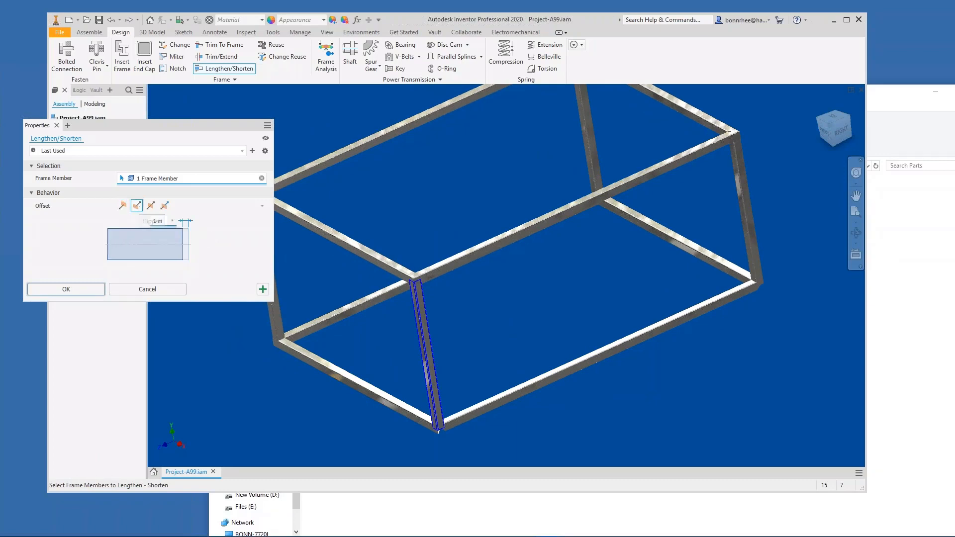
{"action": "left_click", "coordinate": [124, 208]}
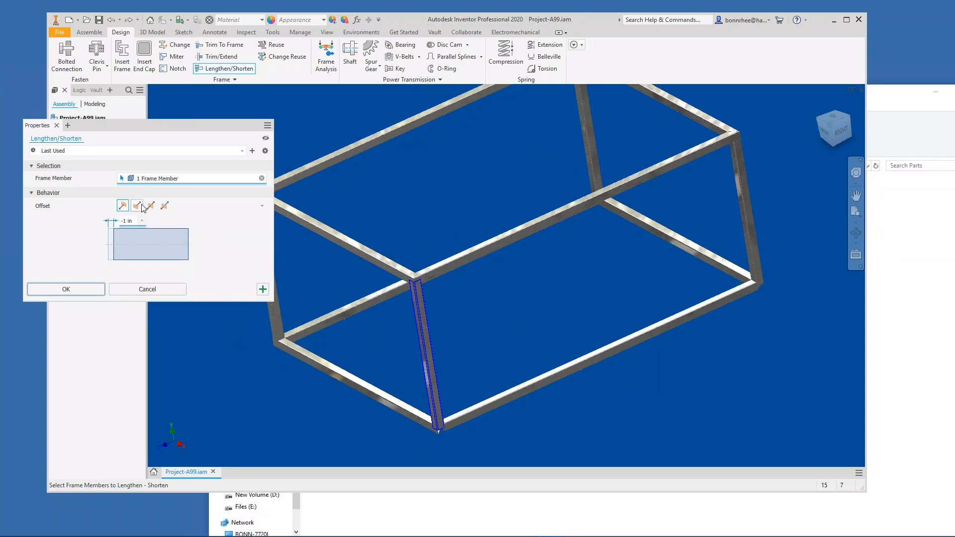
{"action": "left_click", "coordinate": [130, 231]}
{"action": "type", "text": "-4"}
{"action": "left_click", "coordinate": [86, 293]}
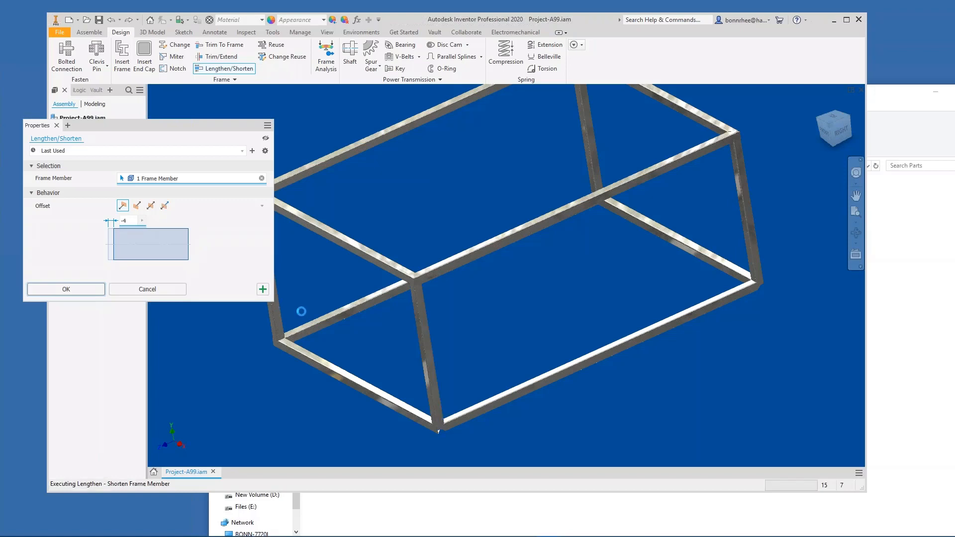
Reverse the direction of the reused vertical post at the frame's rear right corner with Change Reuse.
{"action": "scroll", "coordinate": [500, 296], "scroll_direction": "down", "scroll_amount": 3}
{"action": "mouse_move", "coordinate": [500, 297]}
{"action": "middle_mouse_down", "text": "shift"}
{"action": "mouse_move", "coordinate": [505, 288]}
{"action": "mouse_move", "coordinate": [491, 283]}
{"action": "middle_mouse_up", "text": "shift"}
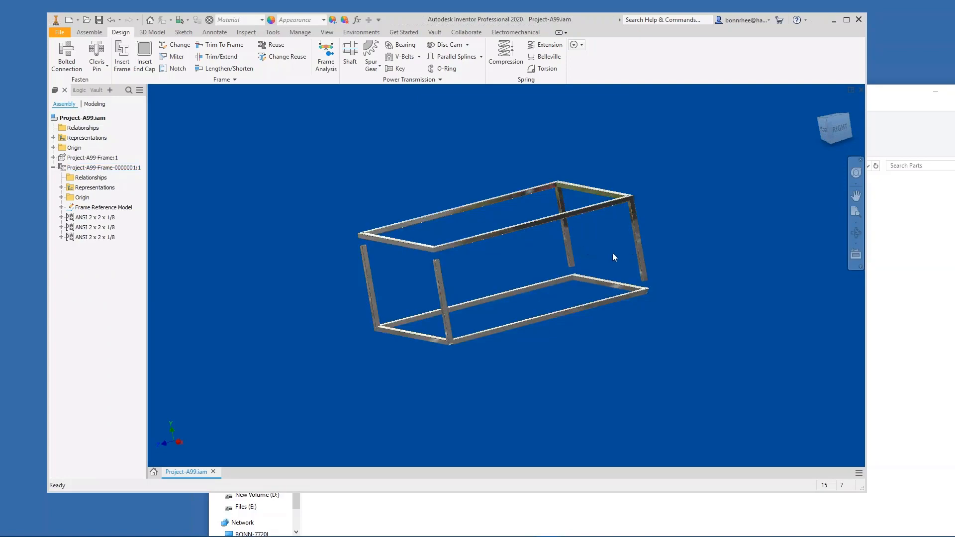
{"action": "middle_click_drag", "start_coordinate": [578, 278], "coordinate": [548, 273], "text": "shift"}
{"action": "left_click", "coordinate": [282, 56]}
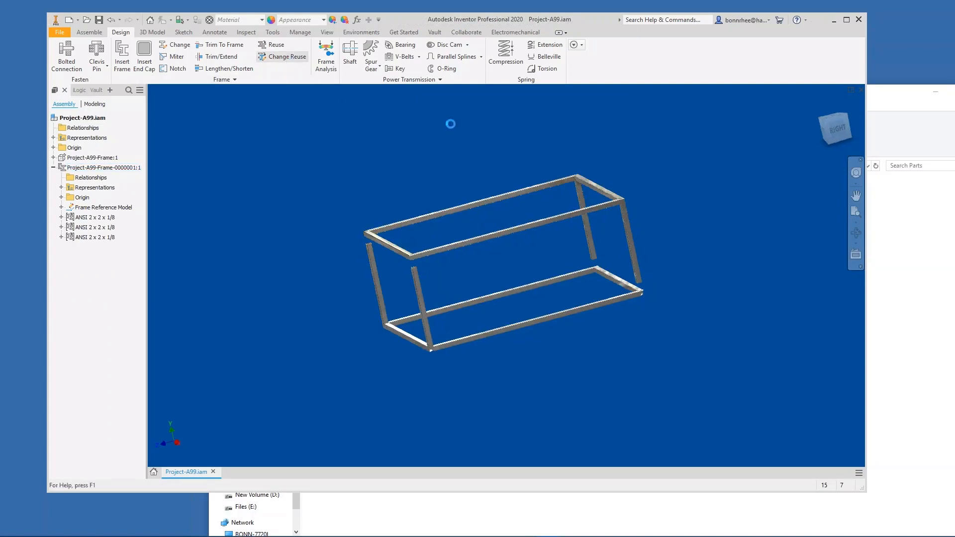
{"action": "left_click", "coordinate": [594, 240]}
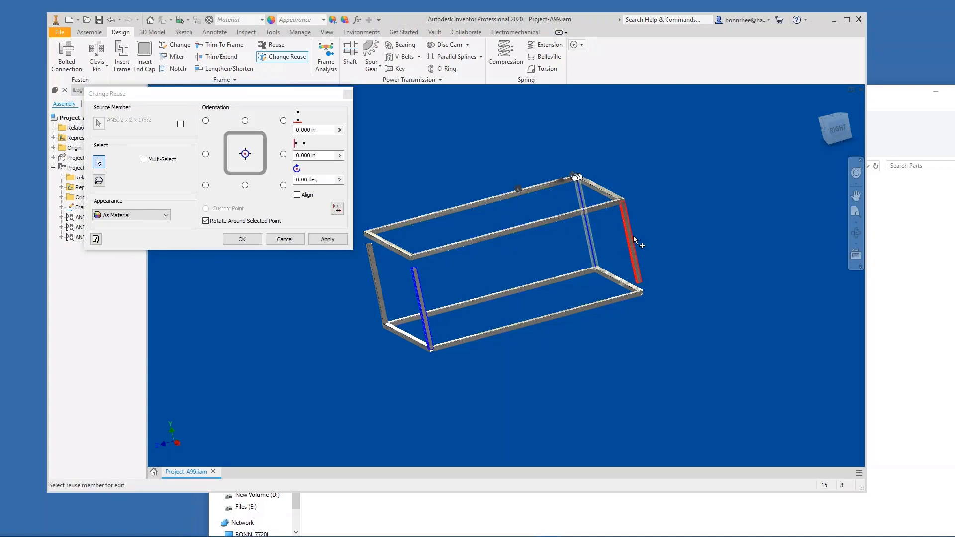
{"action": "left_click", "coordinate": [99, 184]}
{"action": "left_click", "coordinate": [243, 240]}
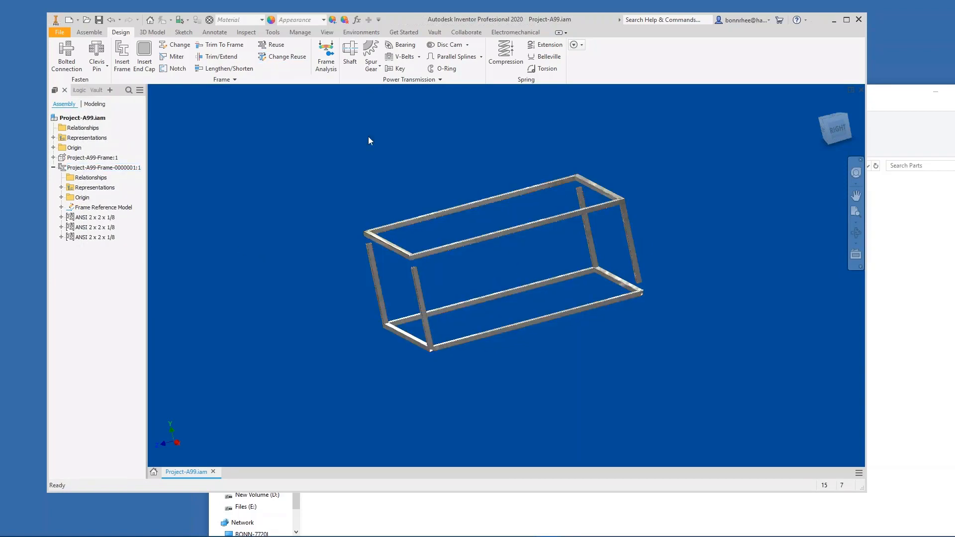
{"action": "left_click", "coordinate": [292, 59]}
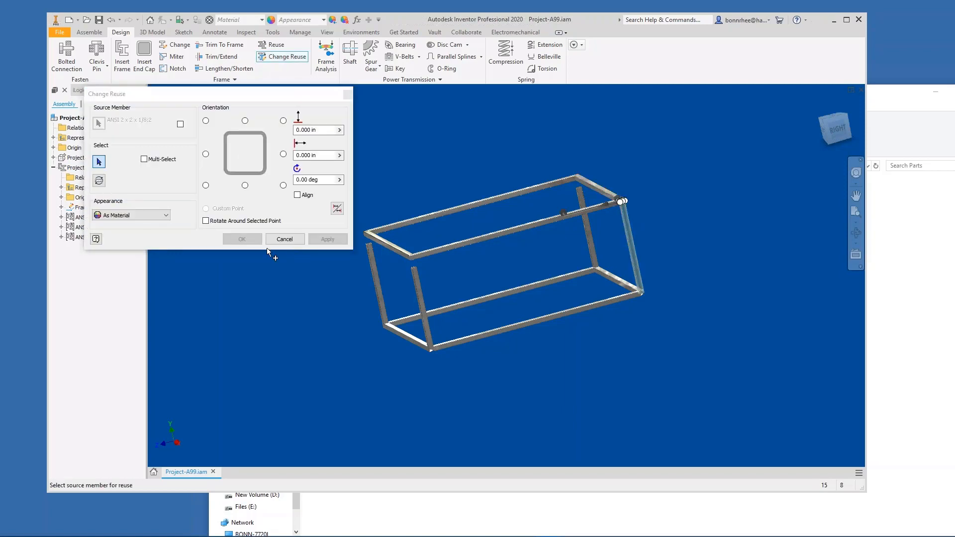
{"action": "left_click", "coordinate": [622, 200]}
{"action": "left_click", "coordinate": [242, 239]}
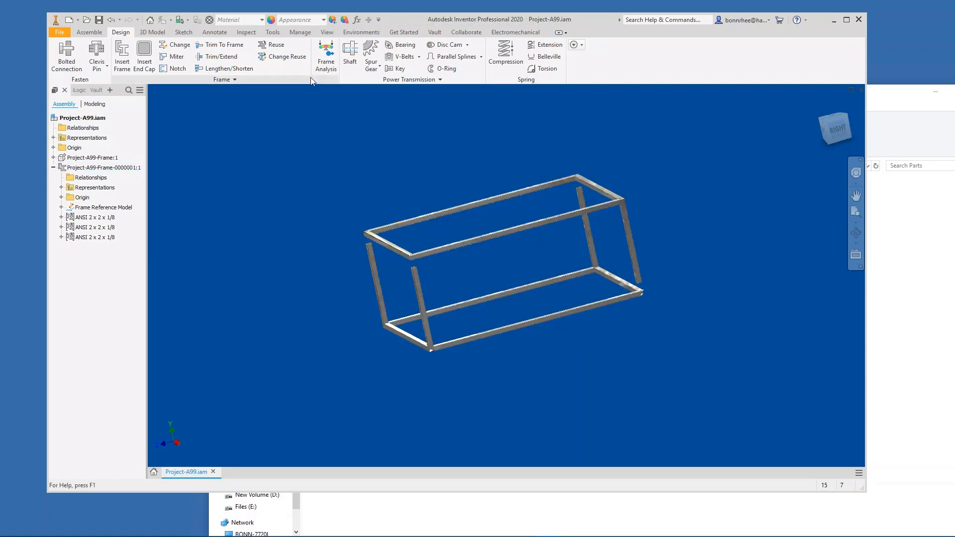
Flip the reused vertical post at the frame's front right corner end for end with Change Reuse.
{"action": "left_click", "coordinate": [293, 61]}
{"action": "left_click", "coordinate": [633, 234]}
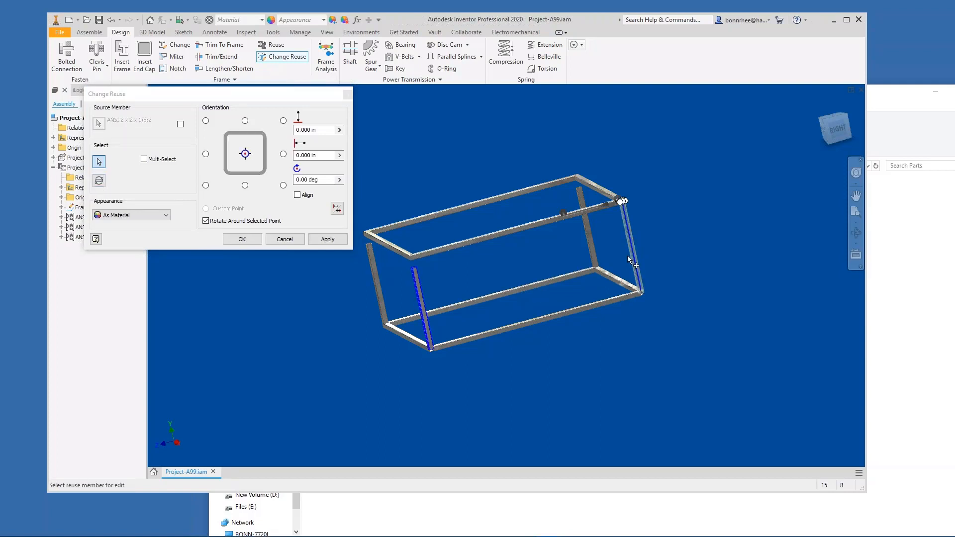
{"action": "left_click", "coordinate": [100, 182]}
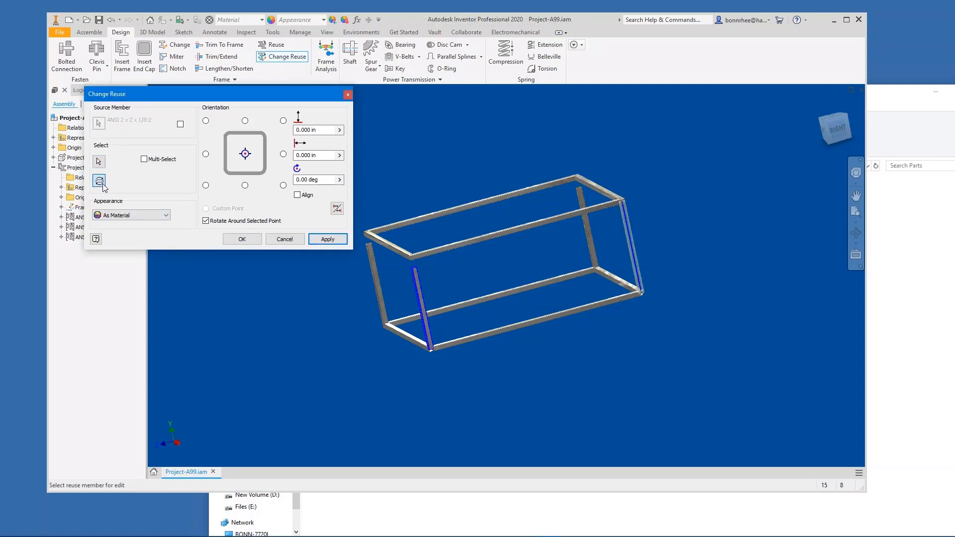
{"action": "left_click", "coordinate": [241, 240]}
{"action": "left_click", "coordinate": [631, 263]}
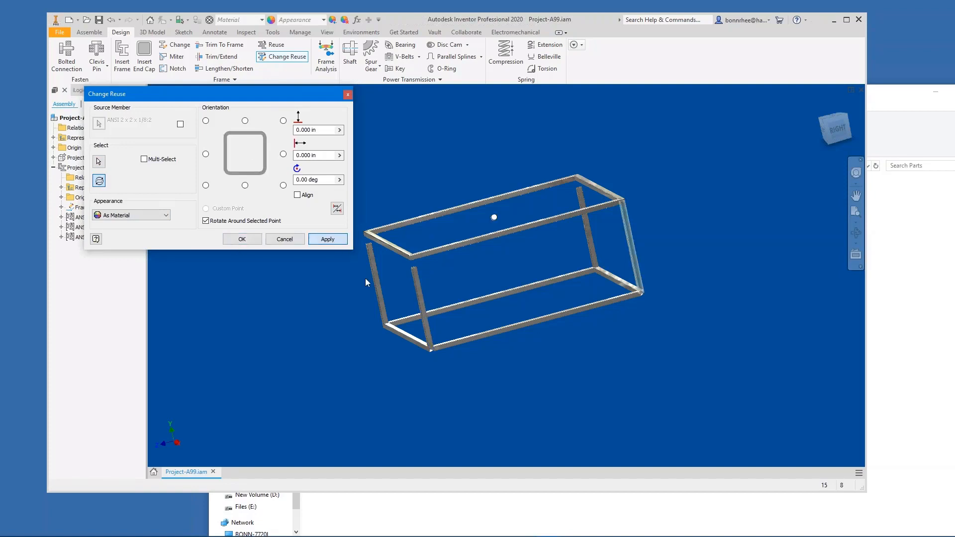
{"action": "left_click", "coordinate": [327, 240]}
{"action": "left_click", "coordinate": [284, 239]}
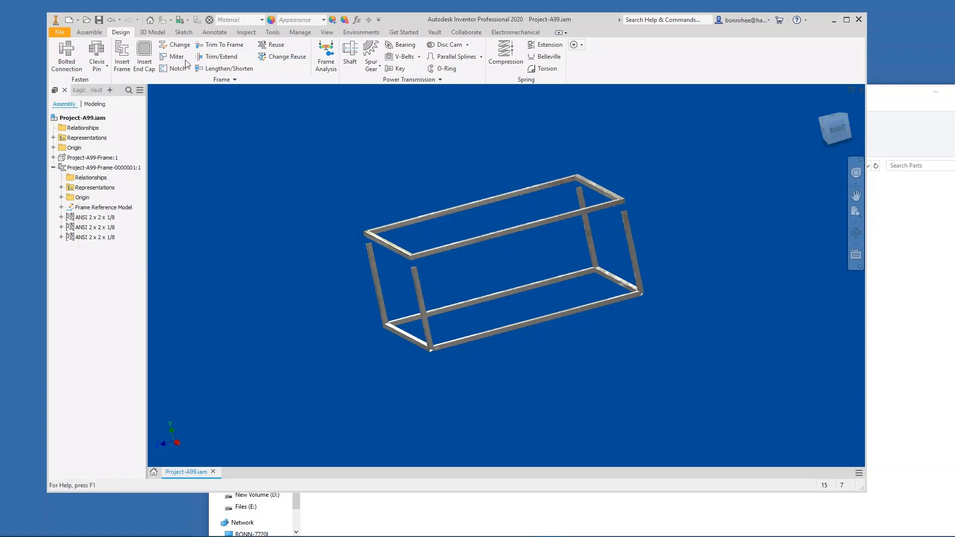
{"action": "left_click", "coordinate": [175, 45]}
{"action": "left_click", "coordinate": [418, 280]}
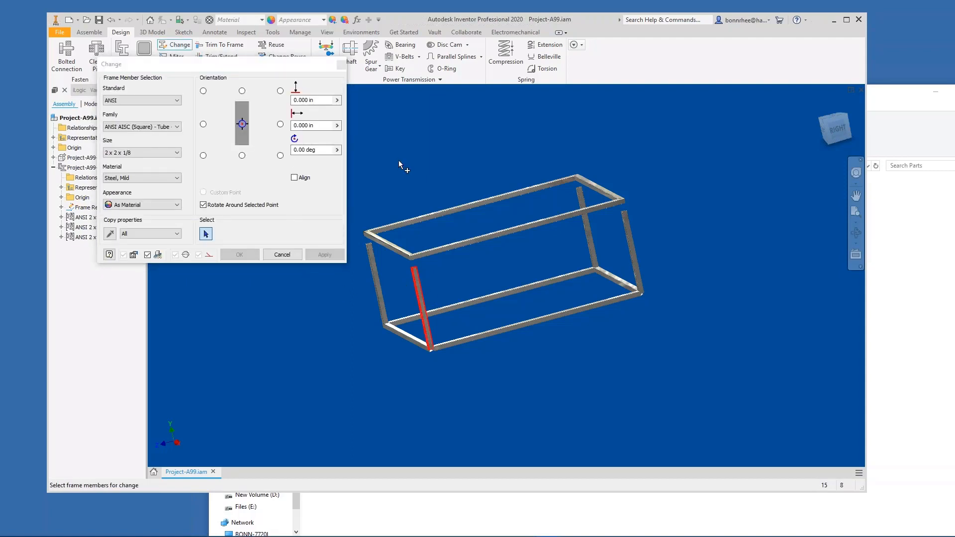
{"action": "left_click", "coordinate": [282, 254]}
Set the Lengthen/Shorten offset at the upper end of the front left vertical post to -2 in.
{"action": "left_click", "coordinate": [223, 68]}
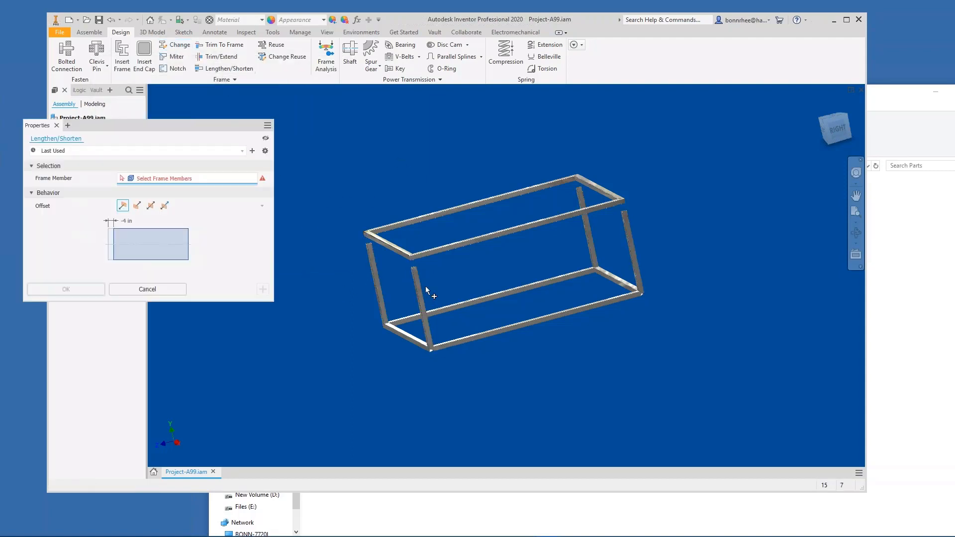
{"action": "left_click", "coordinate": [417, 283]}
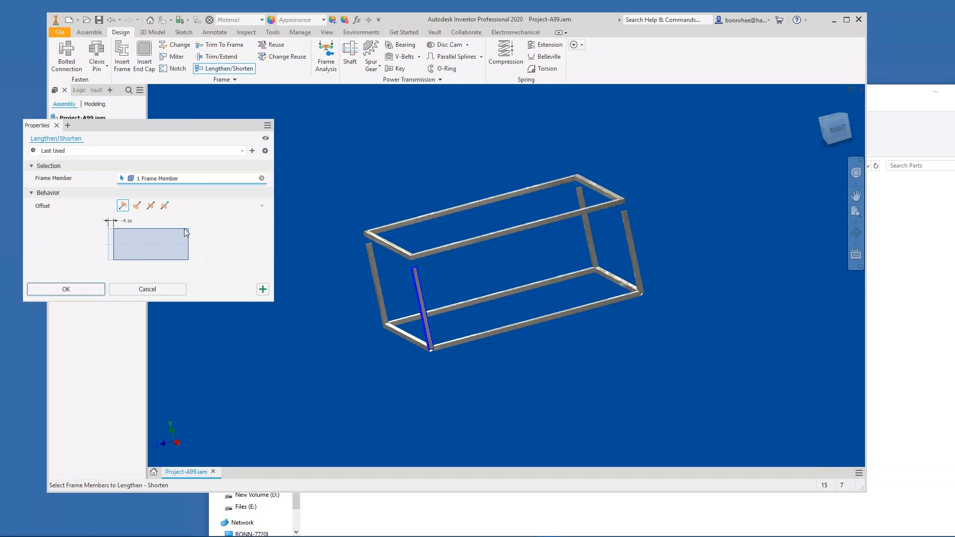
{"action": "left_click", "coordinate": [127, 222]}
{"action": "key", "text": "BackSpace"}
{"action": "type", "text": "2"}
{"action": "left_click", "coordinate": [60, 292]}
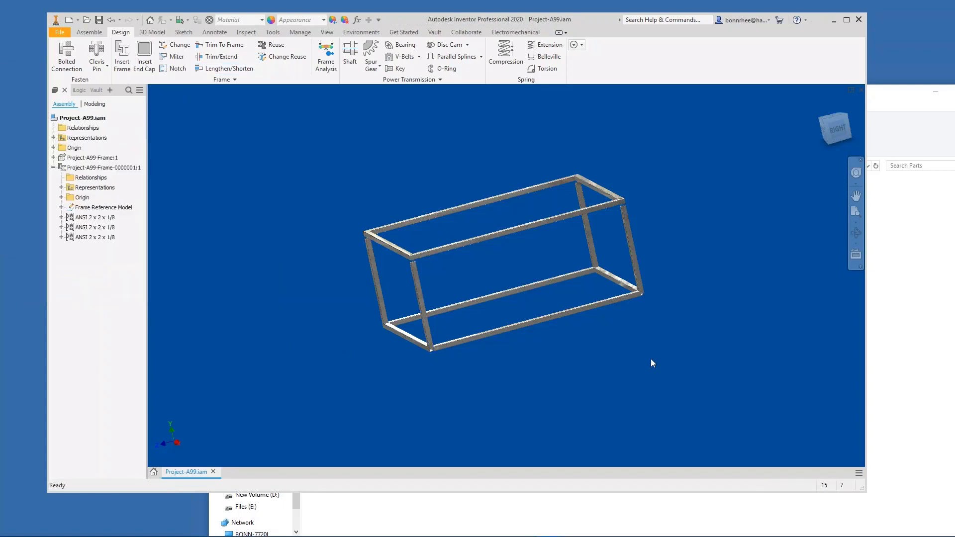
Lengthen the vertical posts by 4 in at their lower ends with Lengthen/Shorten.
{"action": "left_click", "coordinate": [833, 128]}
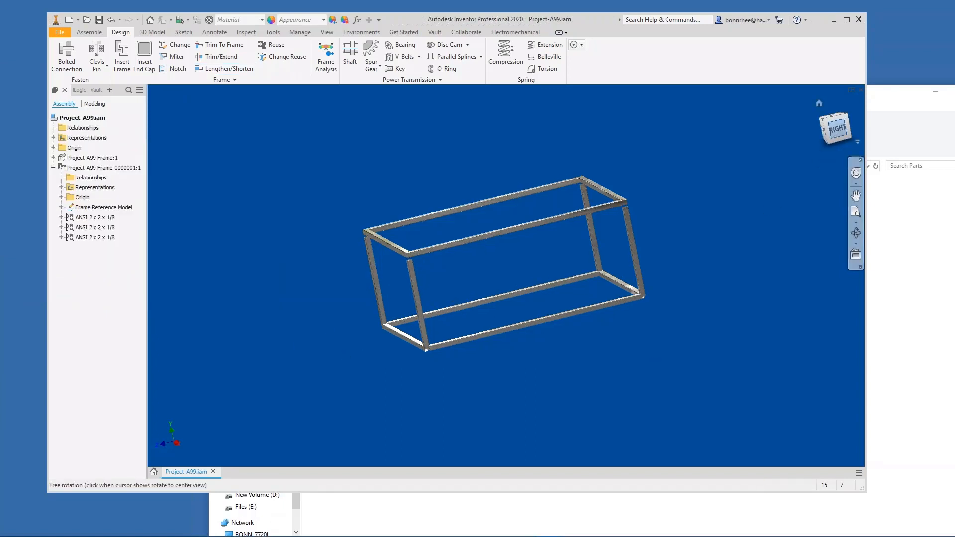
{"action": "left_click", "coordinate": [469, 306]}
{"action": "key", "text": "F6"}
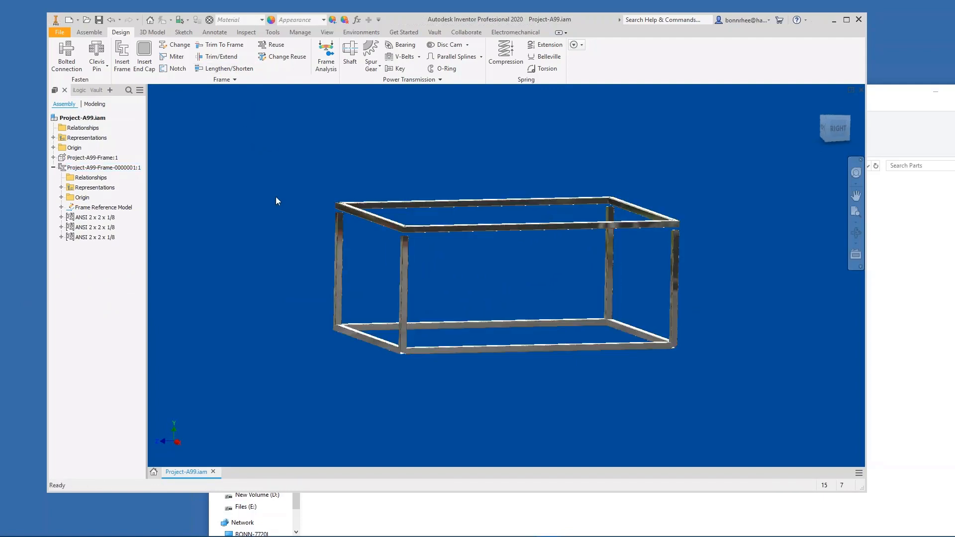
{"action": "middle_click_drag", "start_coordinate": [406, 267], "coordinate": [418, 249], "text": "shift"}
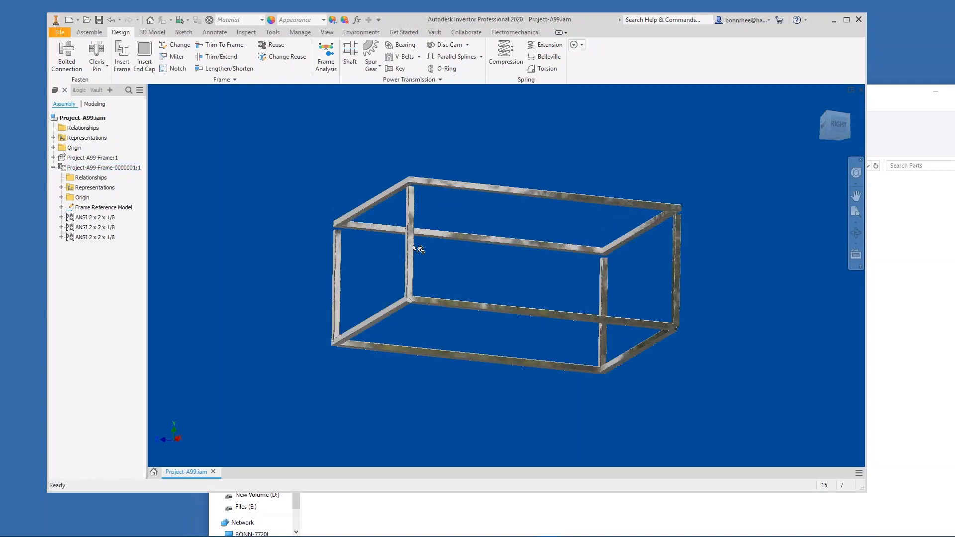
{"action": "left_click", "coordinate": [227, 68]}
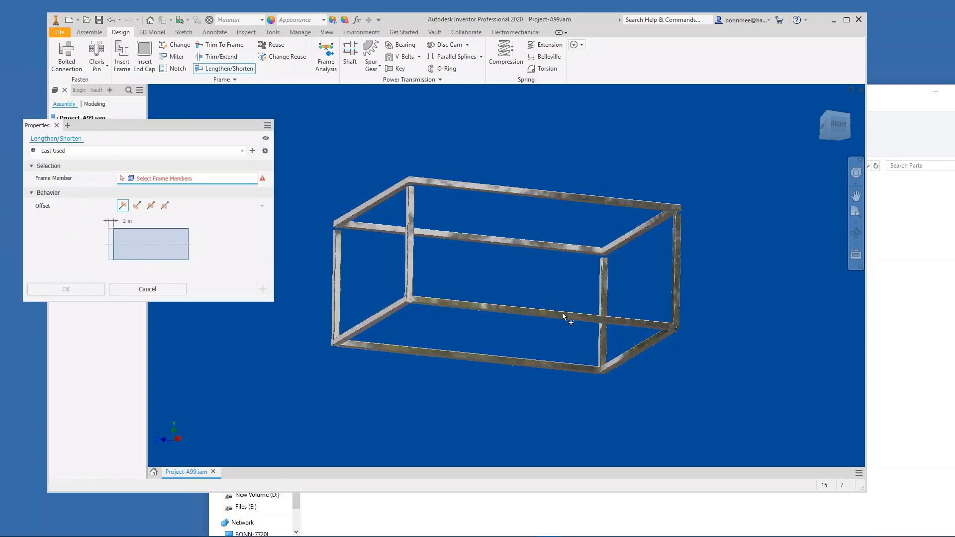
{"action": "left_click", "coordinate": [412, 268]}
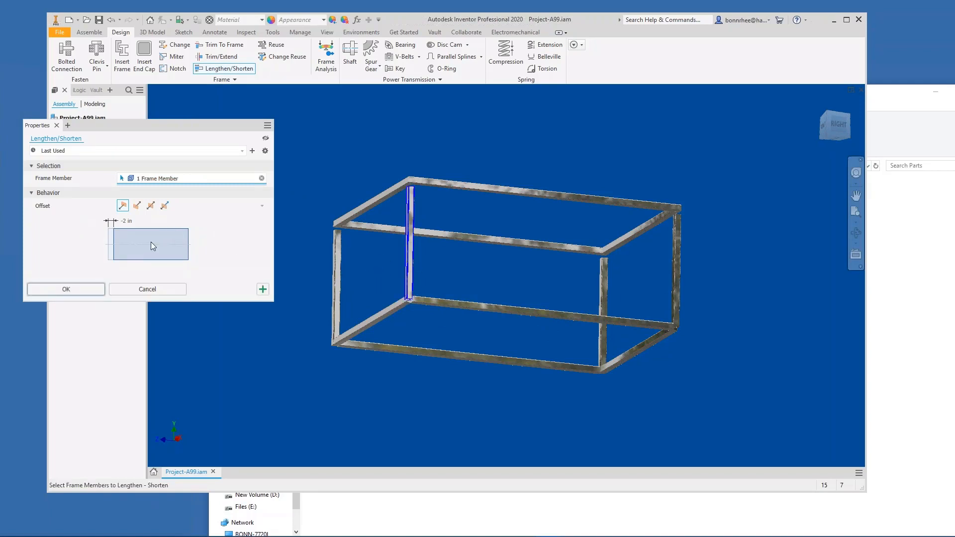
{"action": "left_click", "coordinate": [127, 221]}
{"action": "type", "text": "4"}
{"action": "left_click", "coordinate": [69, 291]}
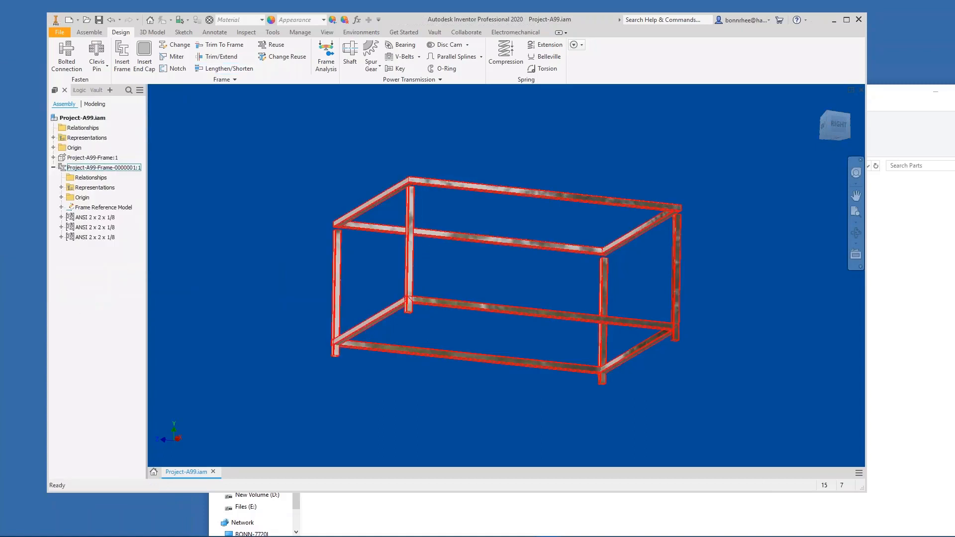
Try to insert an end cap on the open lower end face of a vertical post, using Steel, Mild and a -1 in offset.
{"action": "middle_click_drag", "start_coordinate": [458, 371], "coordinate": [438, 298], "text": "shift"}
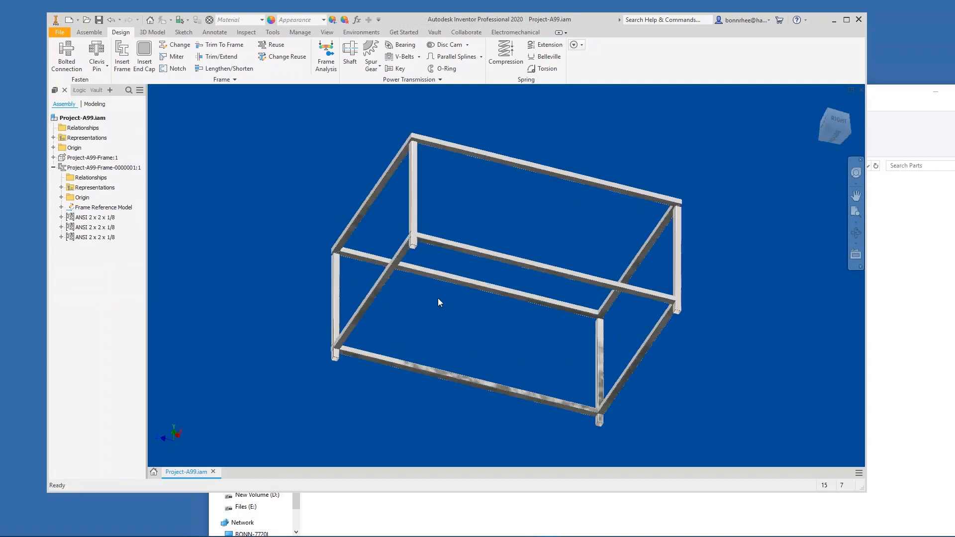
{"action": "left_click", "coordinate": [145, 51]}
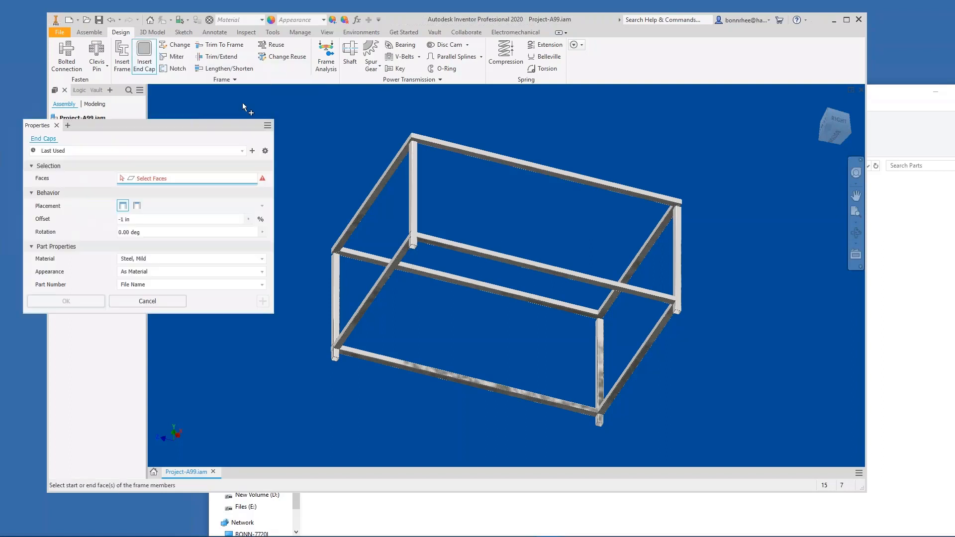
{"action": "left_click_drag", "start_coordinate": [199, 126], "coordinate": [237, 97]}
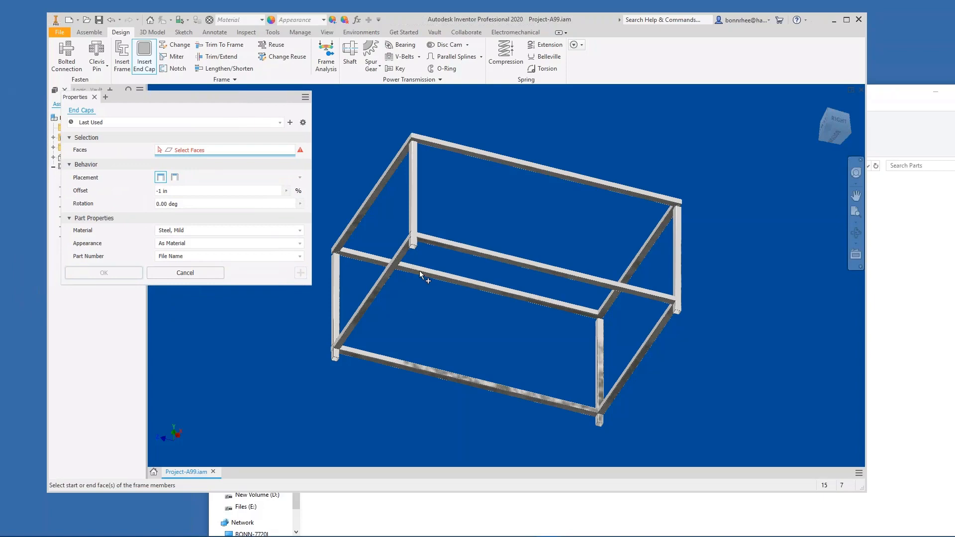
{"action": "scroll", "coordinate": [420, 272], "scroll_direction": "down", "scroll_amount": 3}
{"action": "scroll", "coordinate": [408, 246], "scroll_direction": "down", "scroll_amount": 5}
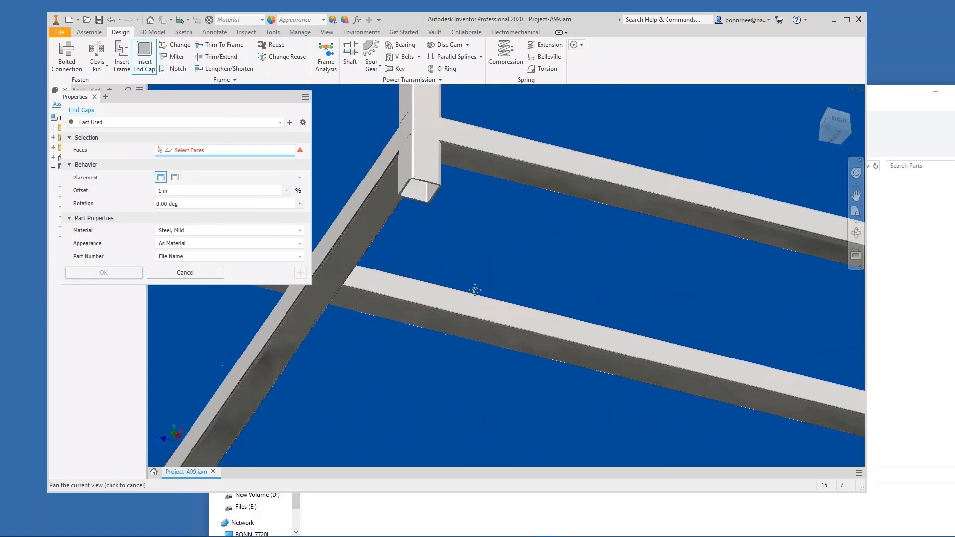
{"action": "scroll", "coordinate": [523, 236], "scroll_direction": "down", "scroll_amount": 3}
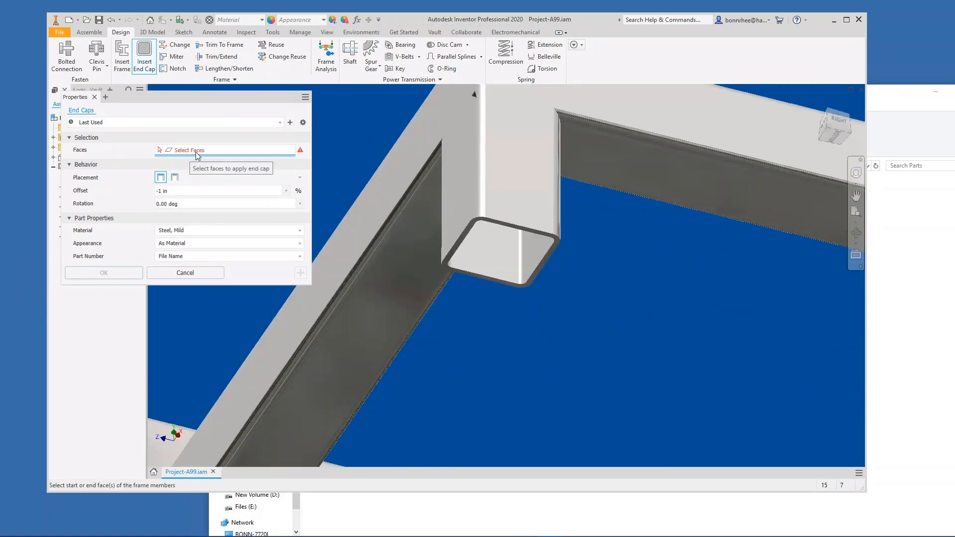
{"action": "scroll", "coordinate": [524, 215], "scroll_direction": "down", "scroll_amount": 3}
{"action": "left_click", "coordinate": [611, 286]}
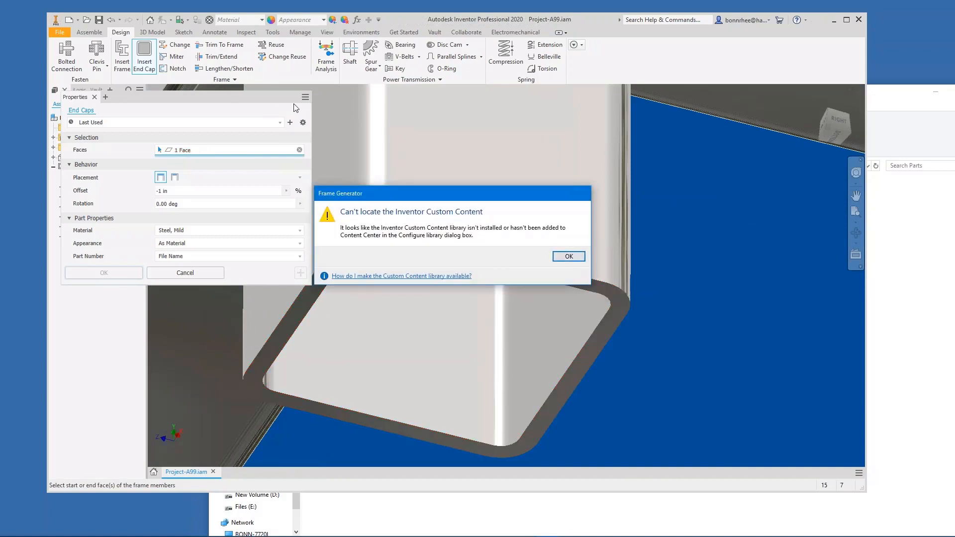
{"action": "left_click", "coordinate": [94, 99]}
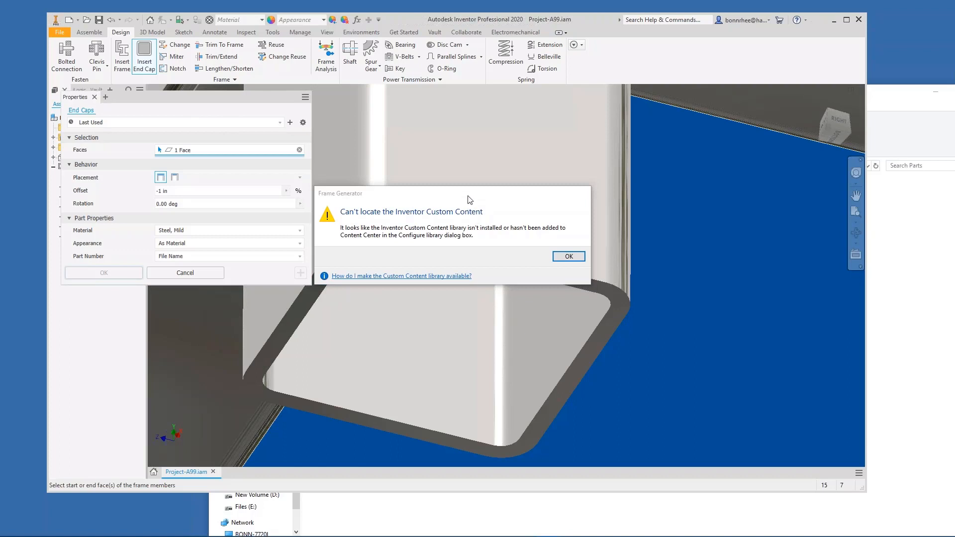
{"action": "left_click_drag", "start_coordinate": [468, 196], "coordinate": [482, 162]}
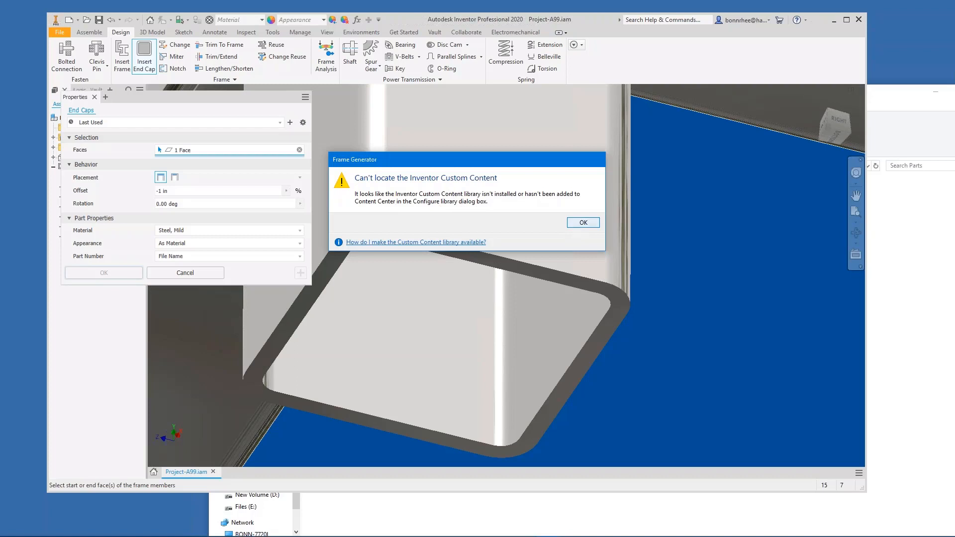
{"action": "left_click", "coordinate": [583, 222]}
{"action": "left_click", "coordinate": [199, 298]}
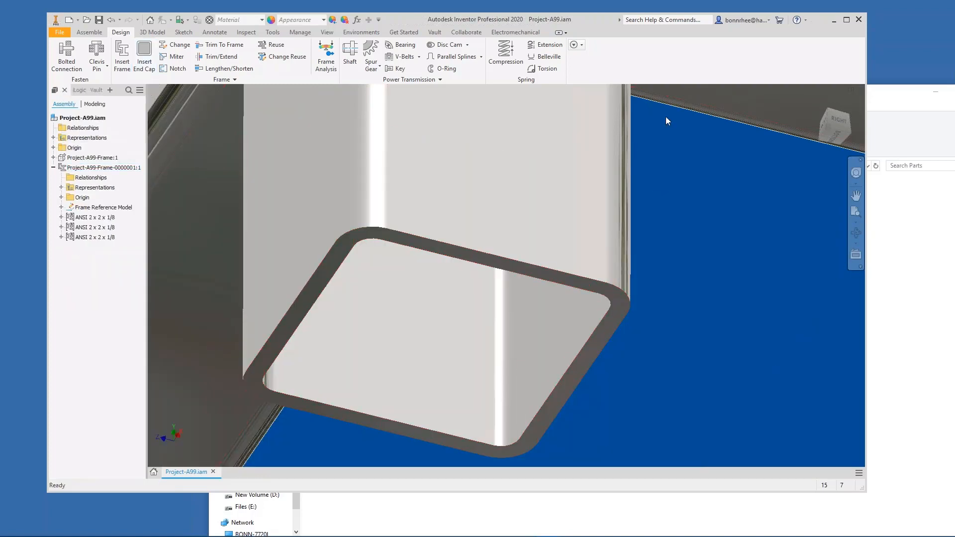
Return the frame to its home view, save the Project-A99.iam assembly and close it.
{"action": "left_click", "coordinate": [819, 105]}
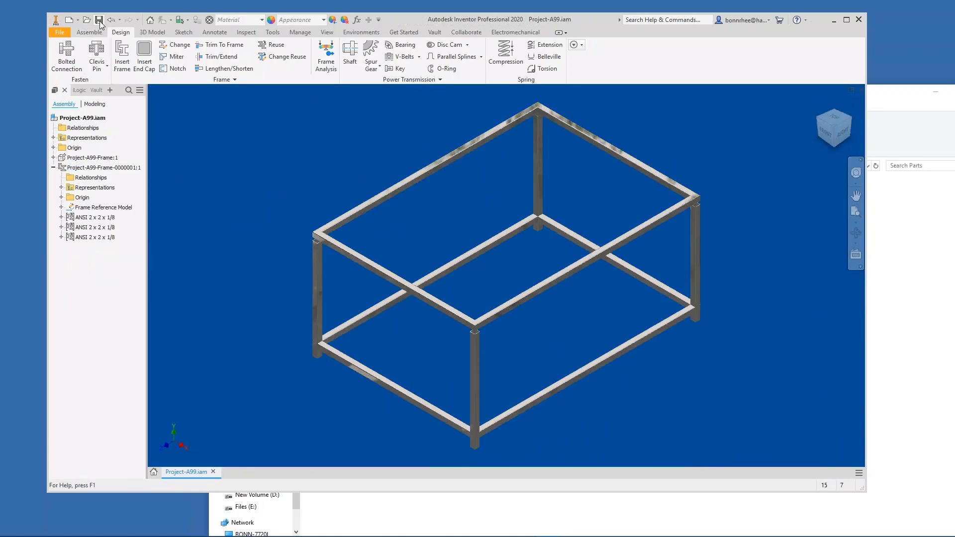
{"action": "left_click", "coordinate": [99, 21]}
{"action": "key", "text": "Return"}
{"action": "left_click", "coordinate": [862, 91]}
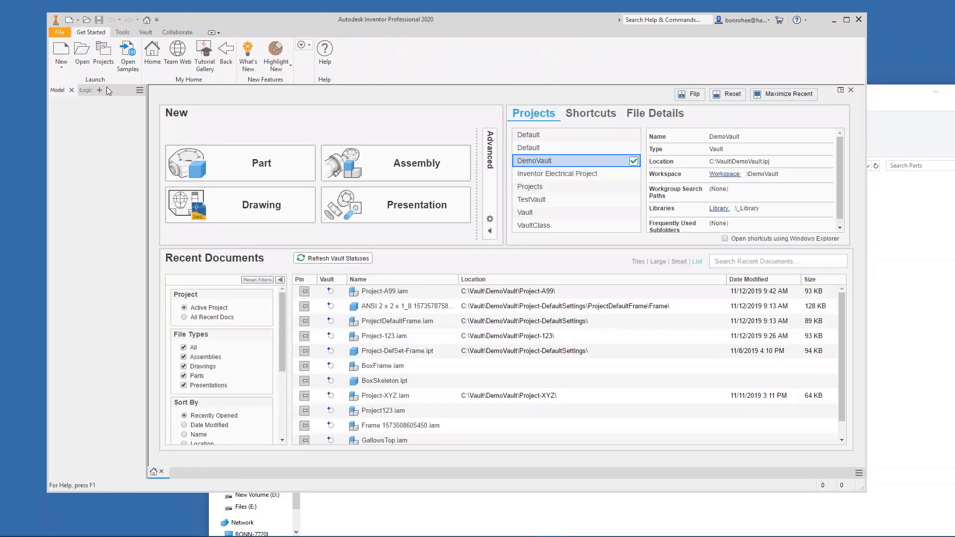
Enable the Custom Content library in the DemoVault project's Content Center library configuration.
{"action": "left_click", "coordinate": [100, 58]}
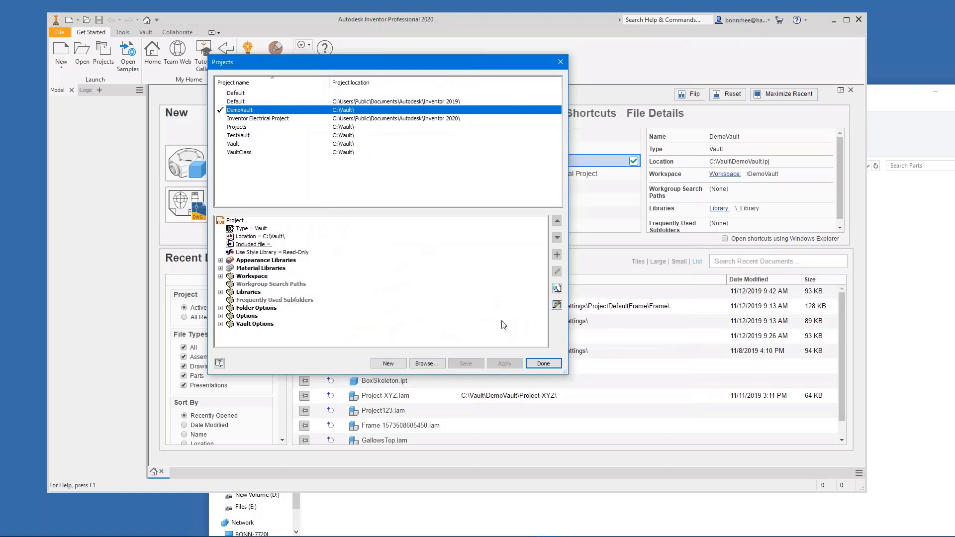
{"action": "left_click", "coordinate": [557, 305]}
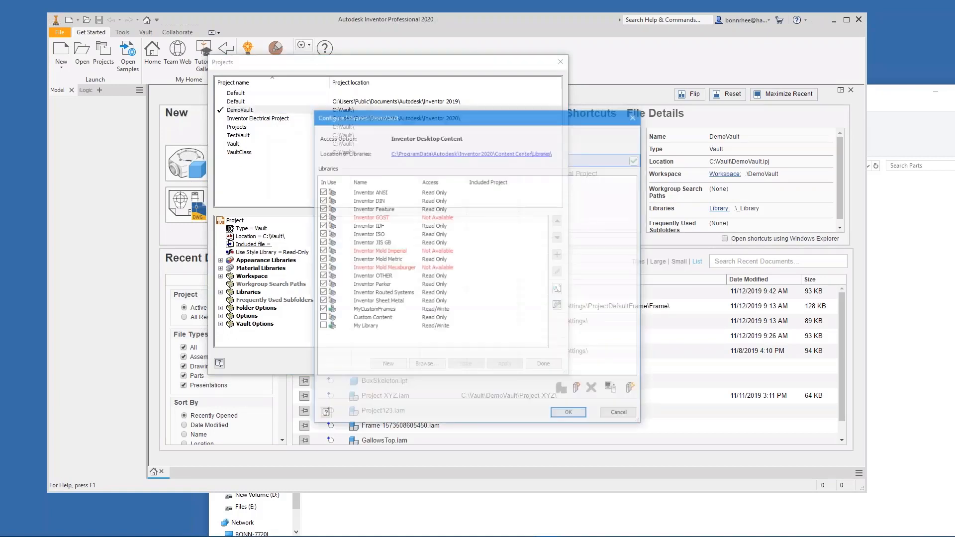
{"action": "left_click", "coordinate": [358, 320]}
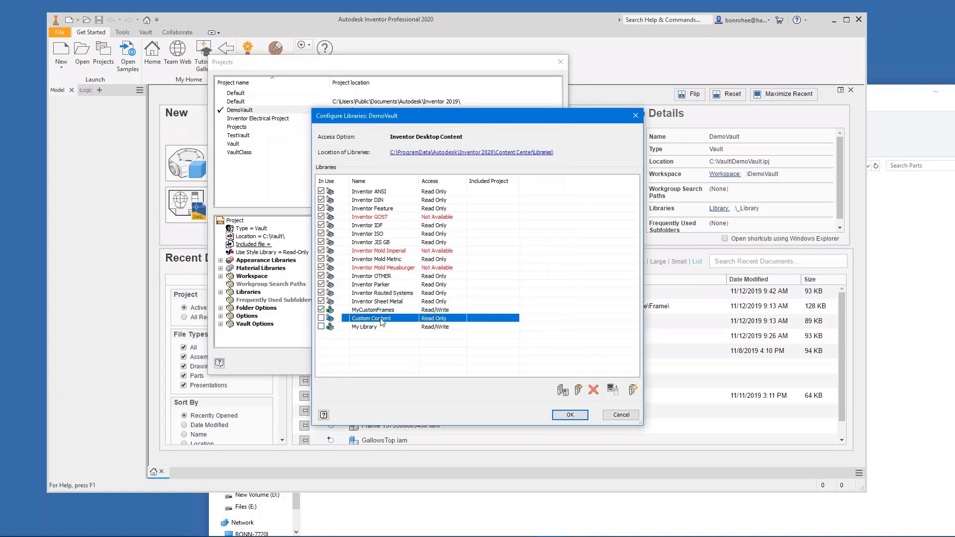
{"action": "left_click", "coordinate": [321, 319]}
{"action": "left_click", "coordinate": [570, 416]}
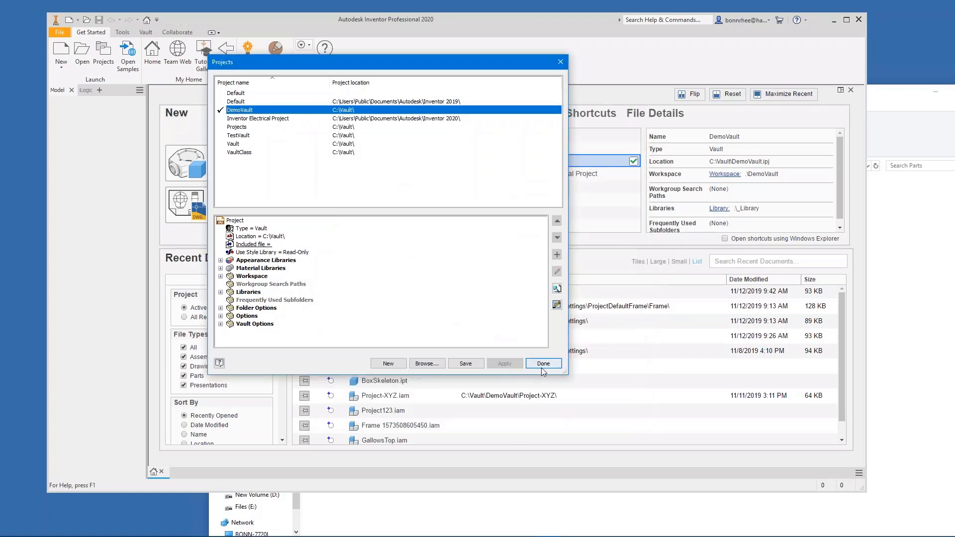
Save the DemoVault project changes and reopen the Project-A99.iam assembly.
{"action": "left_click", "coordinate": [543, 364]}
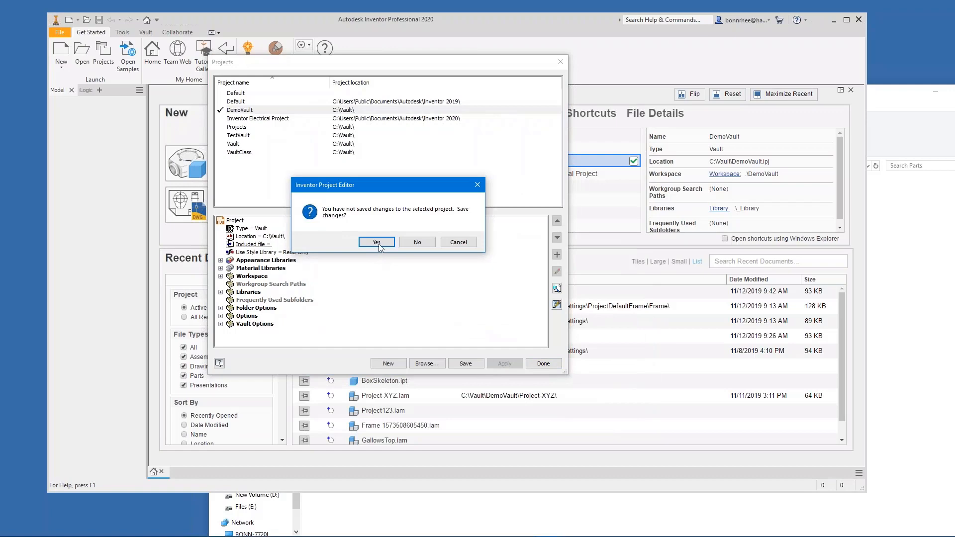
{"action": "left_click", "coordinate": [377, 242]}
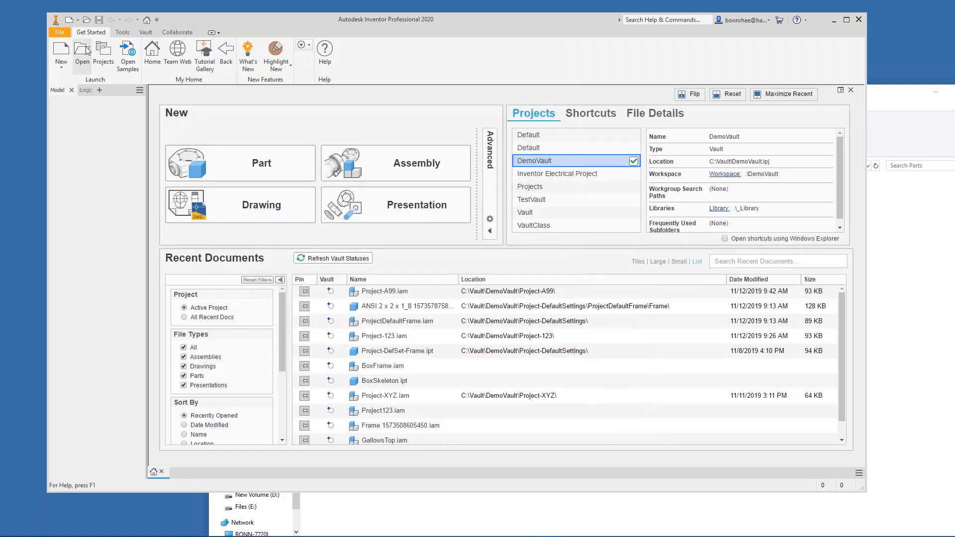
{"action": "key", "text": "ctrl+o"}
{"action": "double_click", "coordinate": [365, 154]}
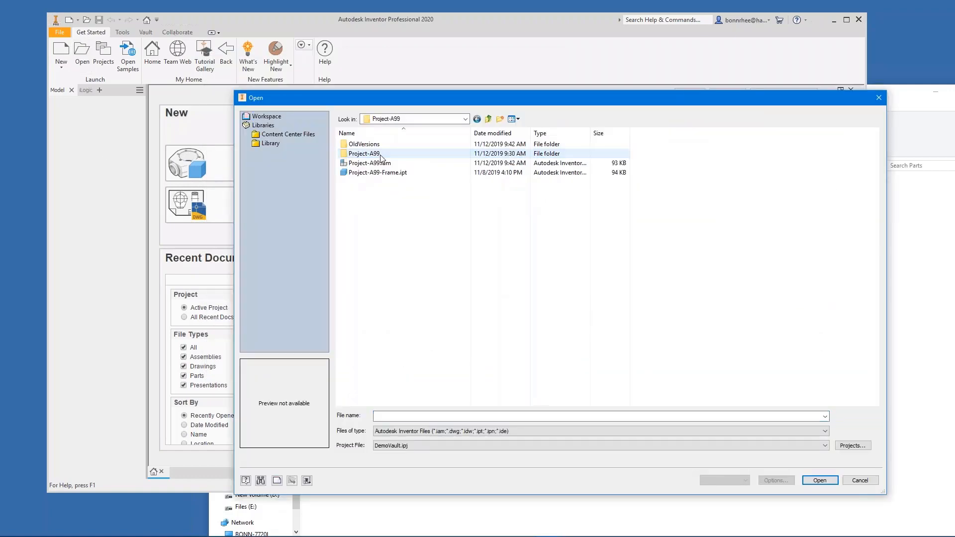
{"action": "left_click", "coordinate": [381, 164]}
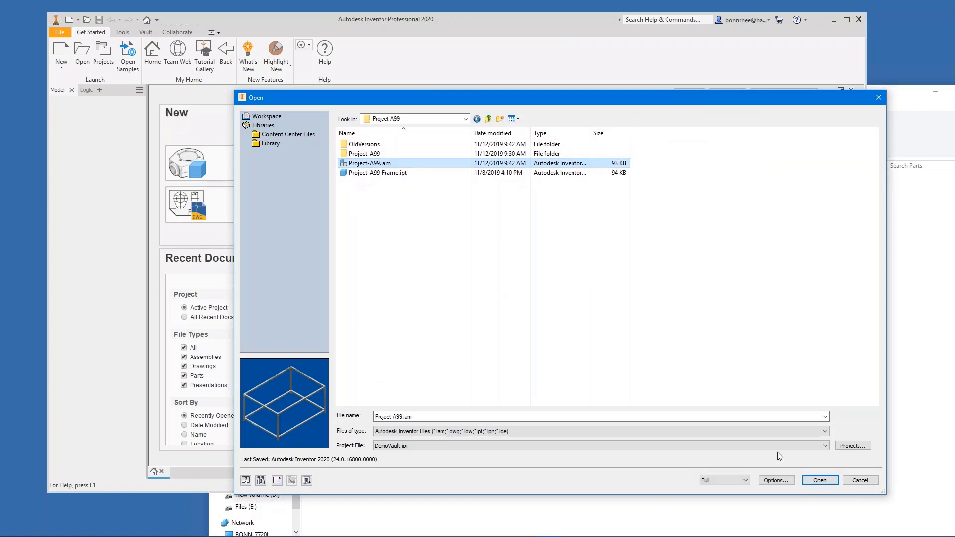
{"action": "left_click", "coordinate": [818, 481]}
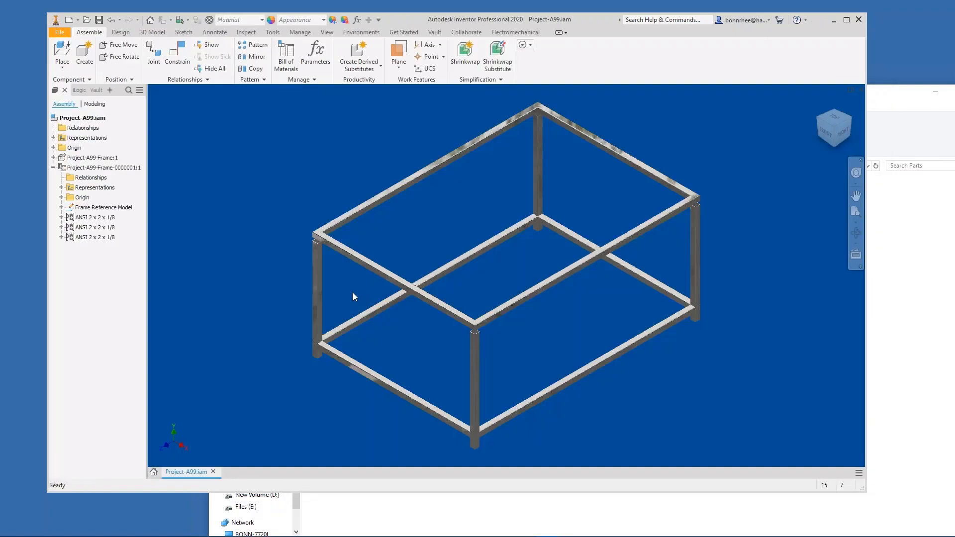
Start an end cap on the open lower end face of a vertical post of the frame.
{"action": "left_click", "coordinate": [121, 32]}
{"action": "left_click", "coordinate": [144, 54]}
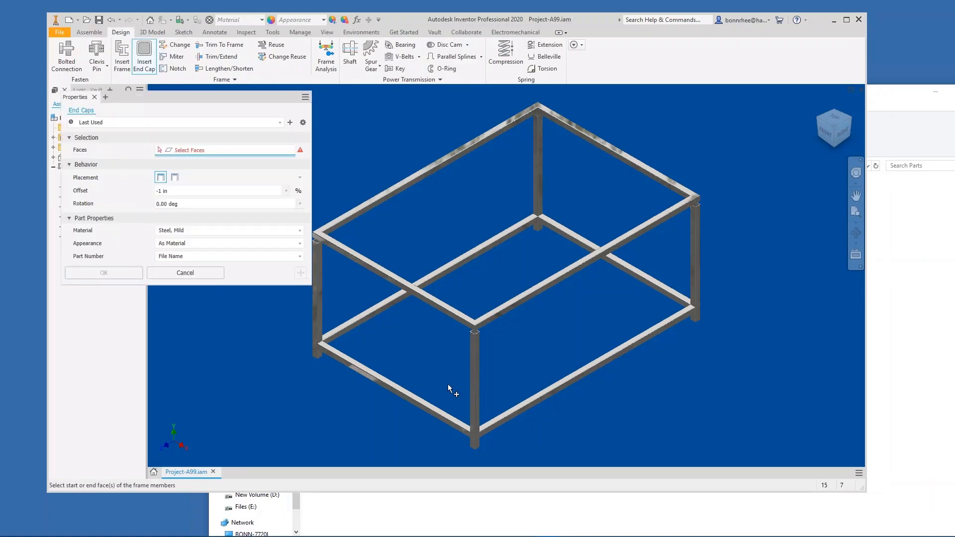
{"action": "middle_click_drag", "start_coordinate": [488, 407], "coordinate": [512, 240], "text": "shift"}
{"action": "scroll", "coordinate": [513, 240], "scroll_direction": "down", "scroll_amount": 10}
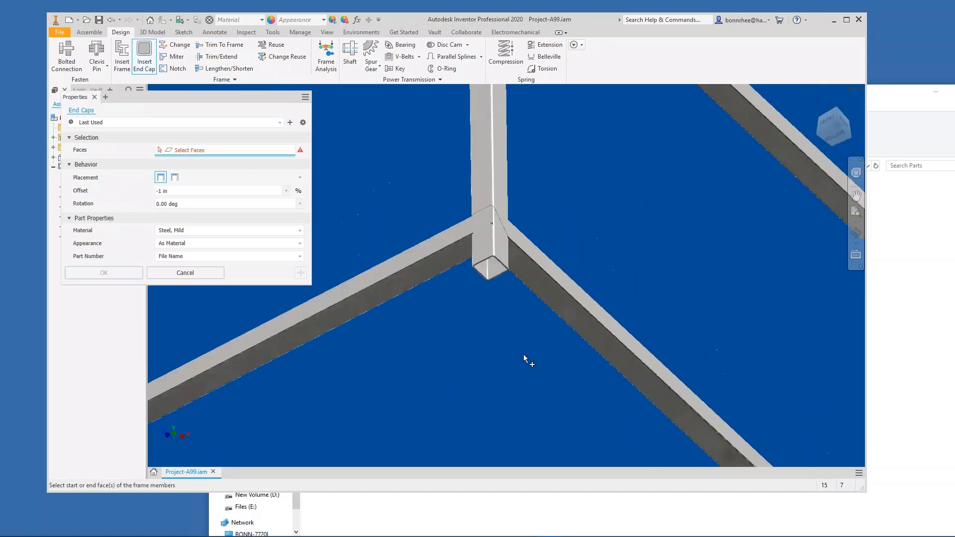
{"action": "left_click", "coordinate": [478, 338]}
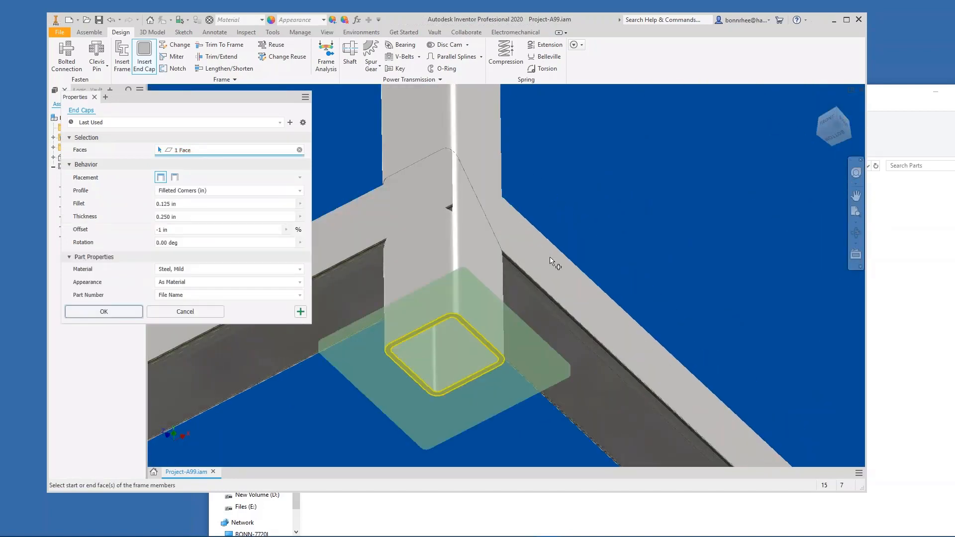
Preview the end cap inset inside the tube from the front view, and restore its placement outside the tube end.
{"action": "scroll", "coordinate": [563, 261], "scroll_direction": "up", "scroll_amount": 5}
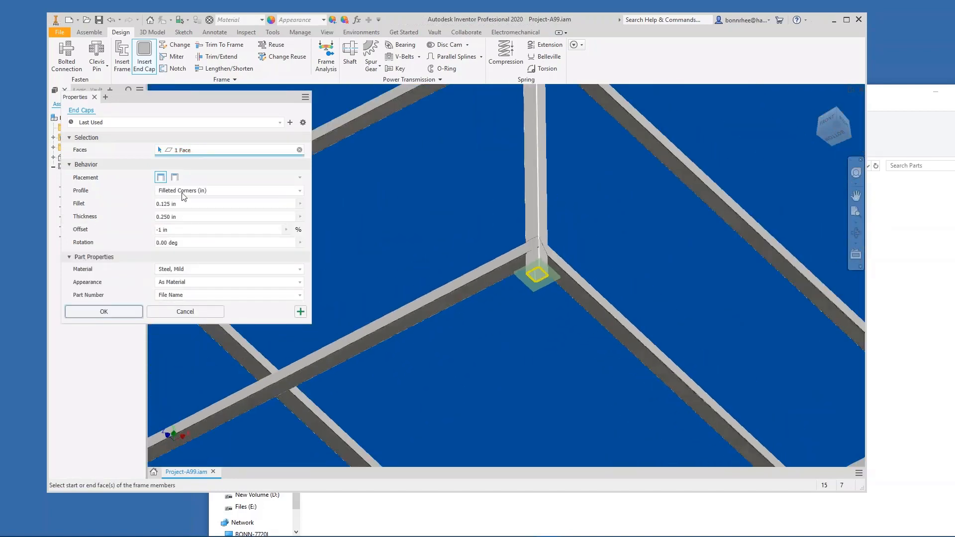
{"action": "scroll", "coordinate": [516, 324], "scroll_direction": "down", "scroll_amount": 1}
{"action": "middle_click_drag", "start_coordinate": [516, 323], "coordinate": [512, 378], "text": "shift"}
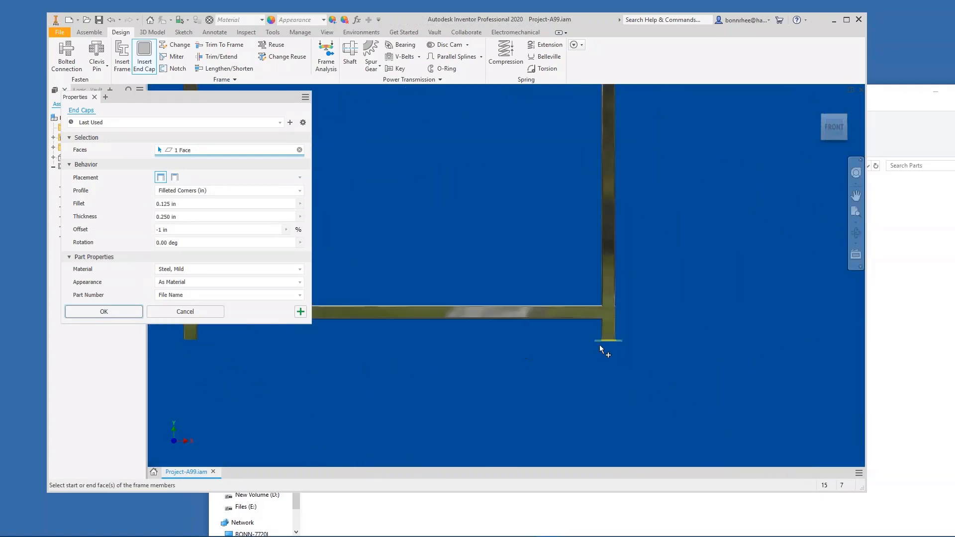
{"action": "scroll", "coordinate": [600, 344], "scroll_direction": "down", "scroll_amount": 3}
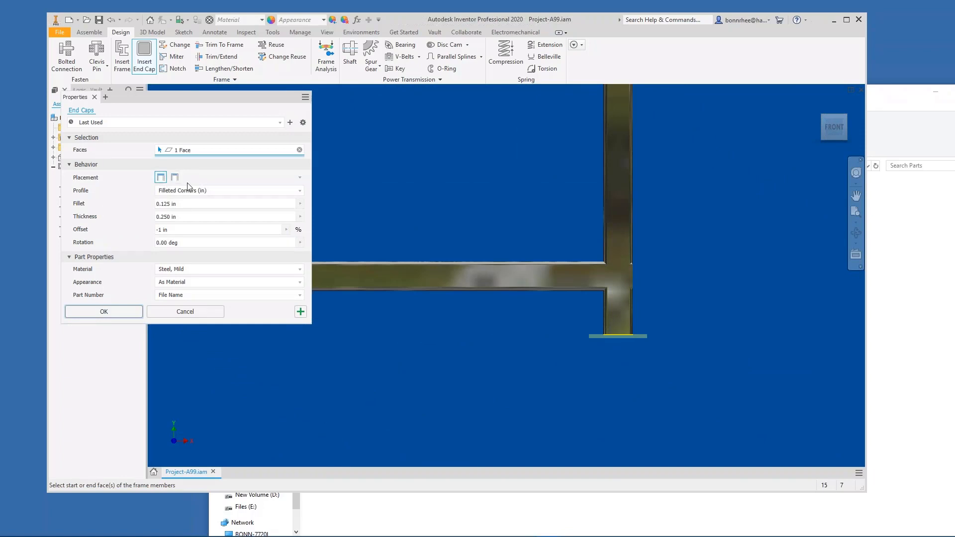
{"action": "left_click", "coordinate": [174, 178]}
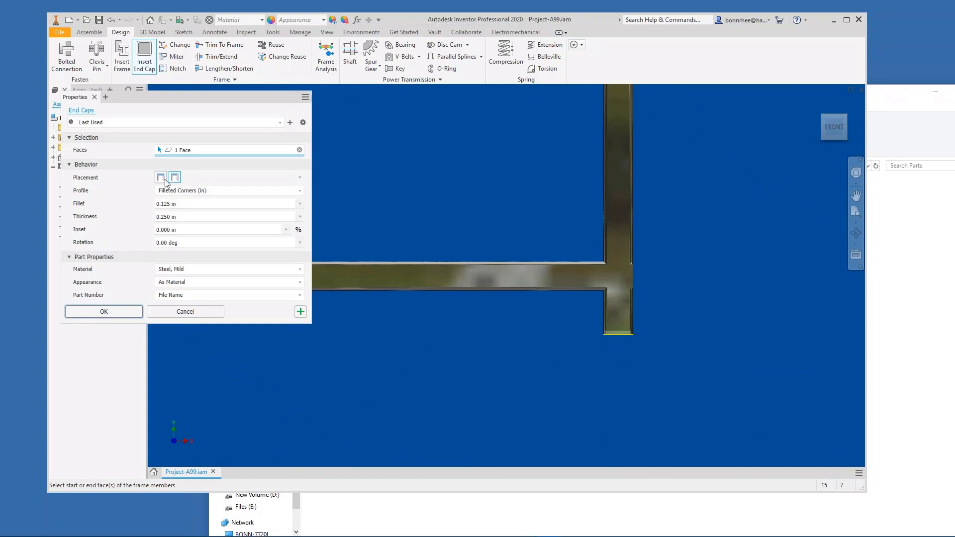
{"action": "scroll", "coordinate": [613, 343], "scroll_direction": "down", "scroll_amount": 2}
{"action": "scroll", "coordinate": [612, 341], "scroll_direction": "down", "scroll_amount": 3}
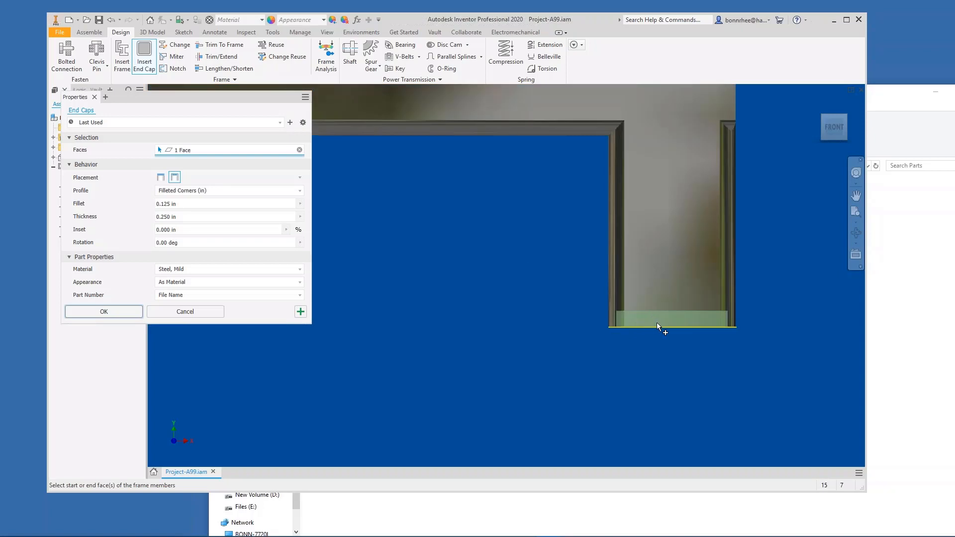
{"action": "left_click", "coordinate": [160, 177]}
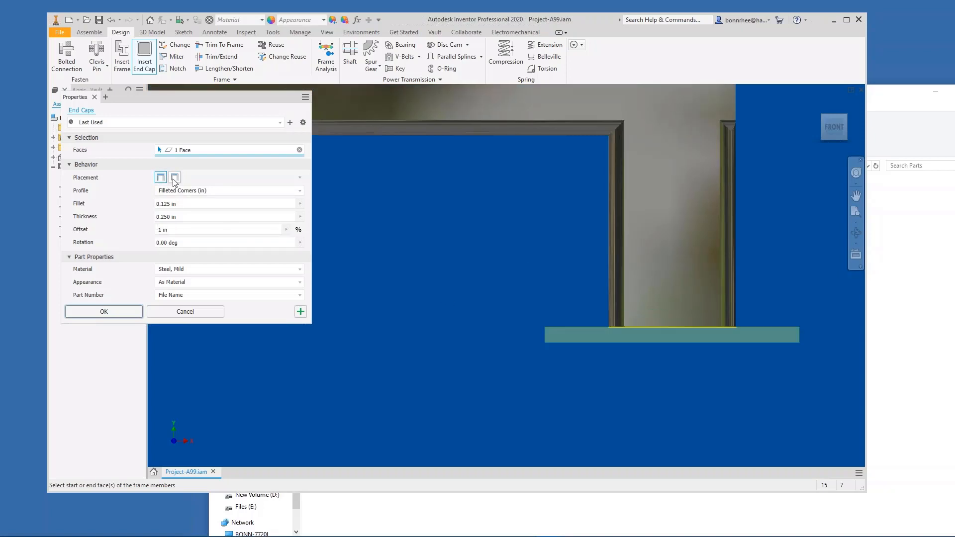
Try end cap offsets of 1, -1 and -4 in while viewing the post from below.
{"action": "scroll", "coordinate": [340, 303], "scroll_direction": "up", "scroll_amount": 4}
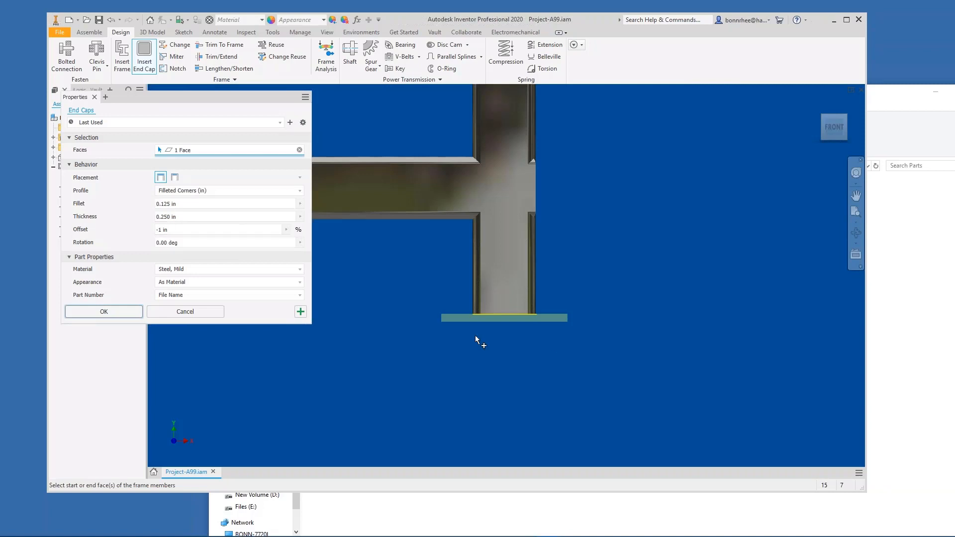
{"action": "middle_click_drag", "start_coordinate": [482, 332], "coordinate": [614, 265], "text": "shift"}
{"action": "scroll", "coordinate": [499, 312], "scroll_direction": "up", "scroll_amount": 2}
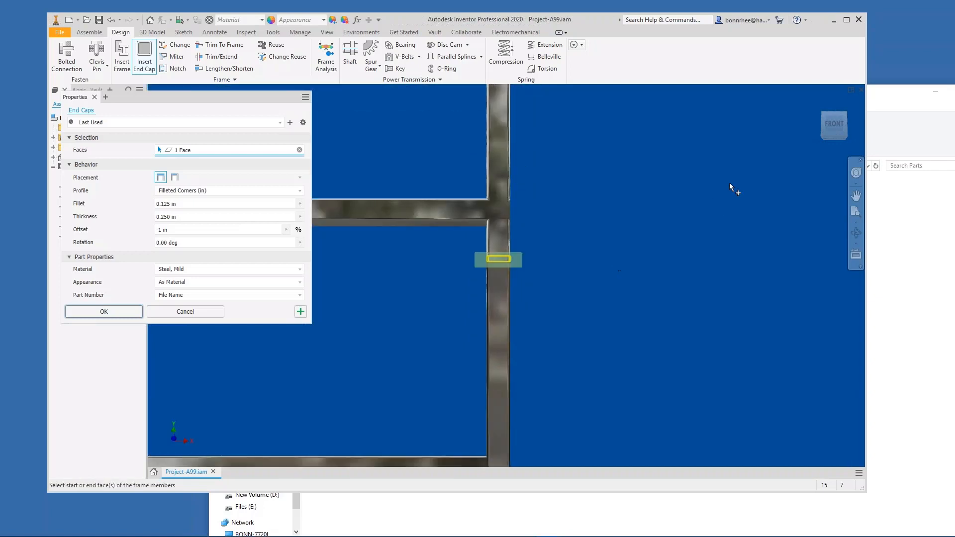
{"action": "left_click", "coordinate": [830, 139]}
{"action": "scroll", "coordinate": [466, 209], "scroll_direction": "down", "scroll_amount": 1}
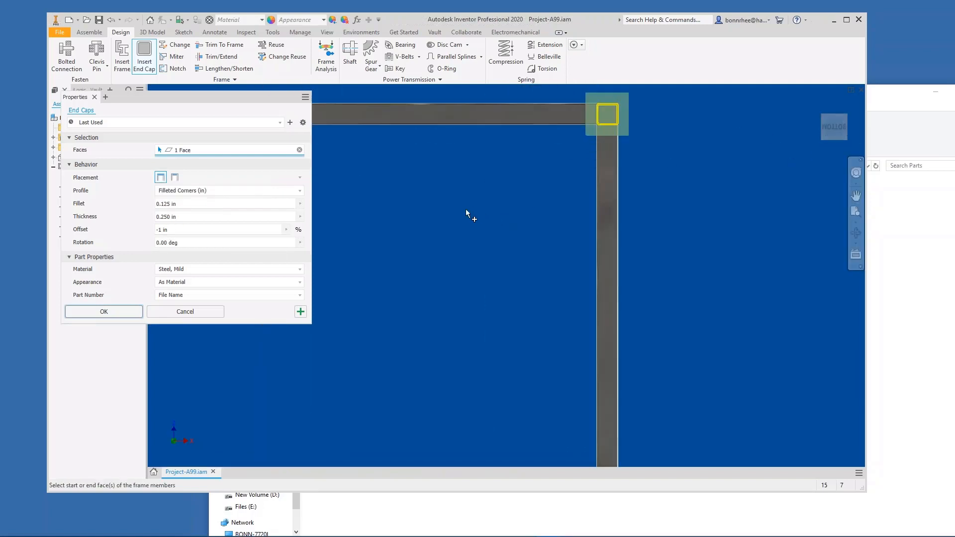
{"action": "middle_click_drag", "start_coordinate": [462, 228], "coordinate": [410, 363]}
{"action": "left_click_drag", "start_coordinate": [179, 230], "coordinate": [126, 230]}
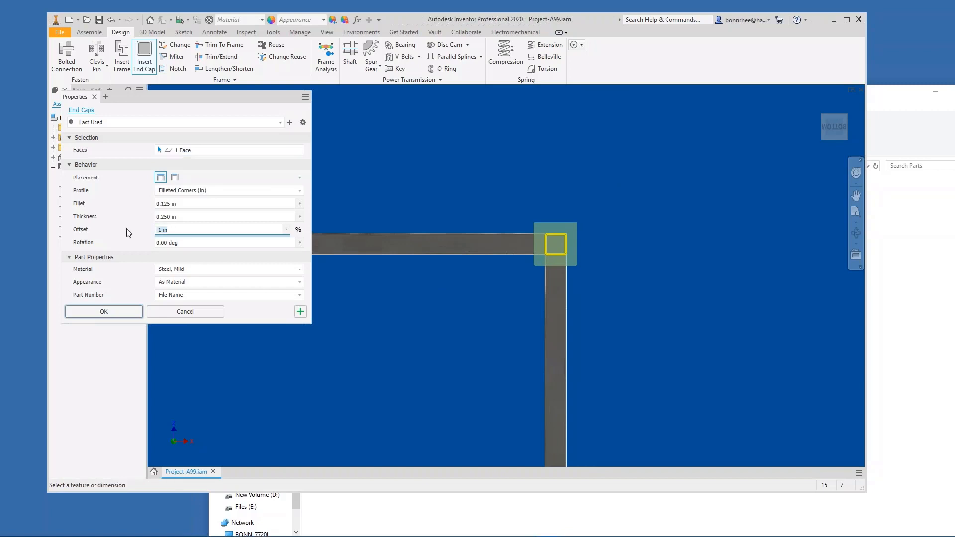
{"action": "type", "text": "1"}
{"action": "scroll", "coordinate": [574, 230], "scroll_direction": "down", "scroll_amount": 3}
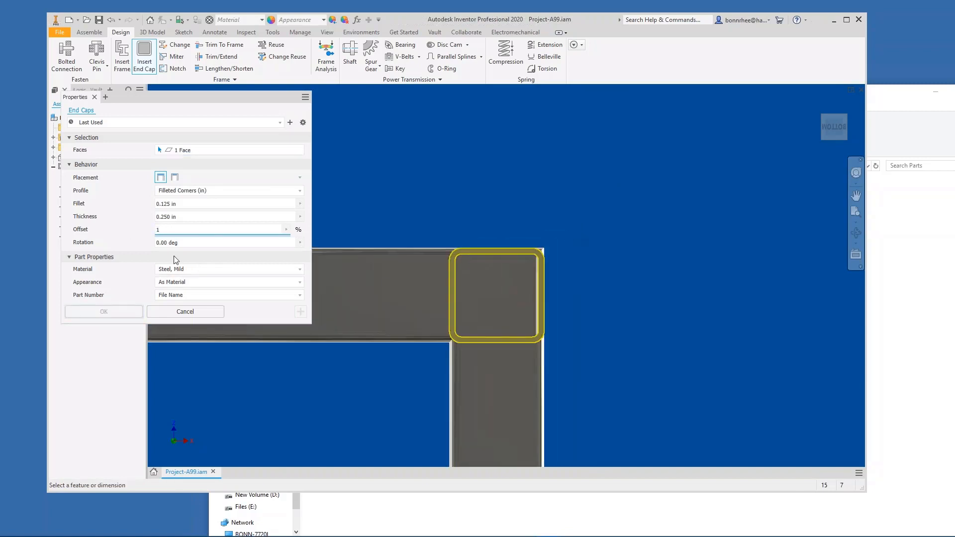
{"action": "key", "text": "BackSpace"}
{"action": "type", "text": "-1"}
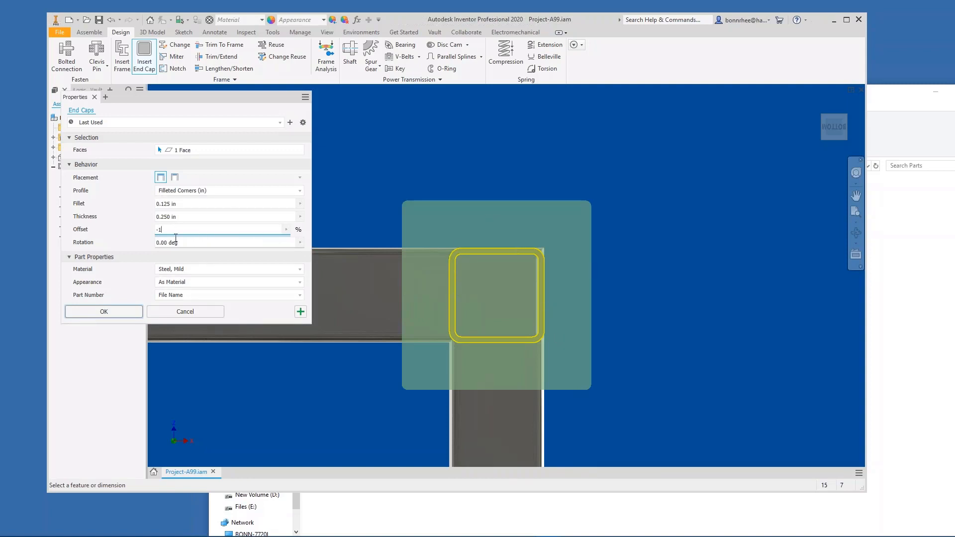
{"action": "key", "text": "BackSpace"}
{"action": "type", "text": "4"}
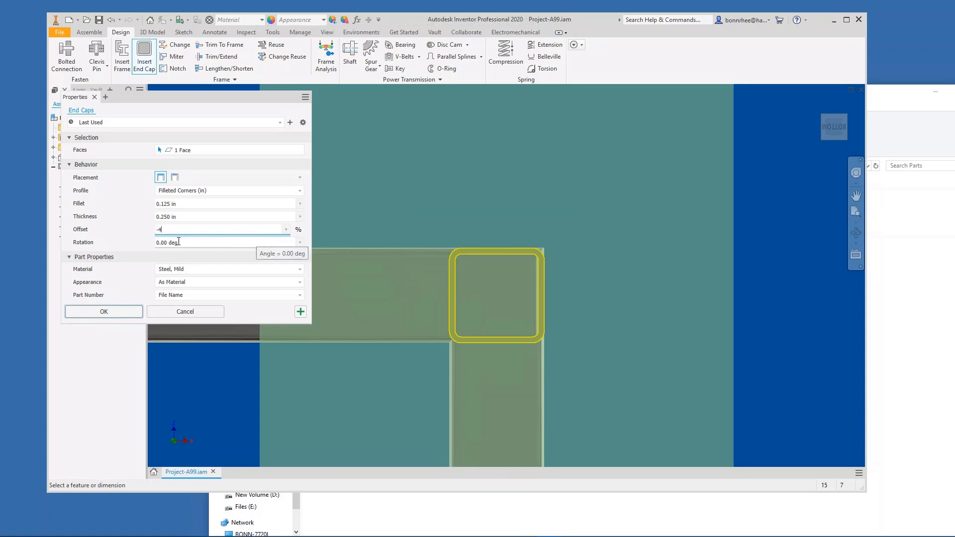
Set the end cap offset to -1 in and create the Filleted Corners (in) plate with the proposed file name.
{"action": "key", "text": "BackSpace"}
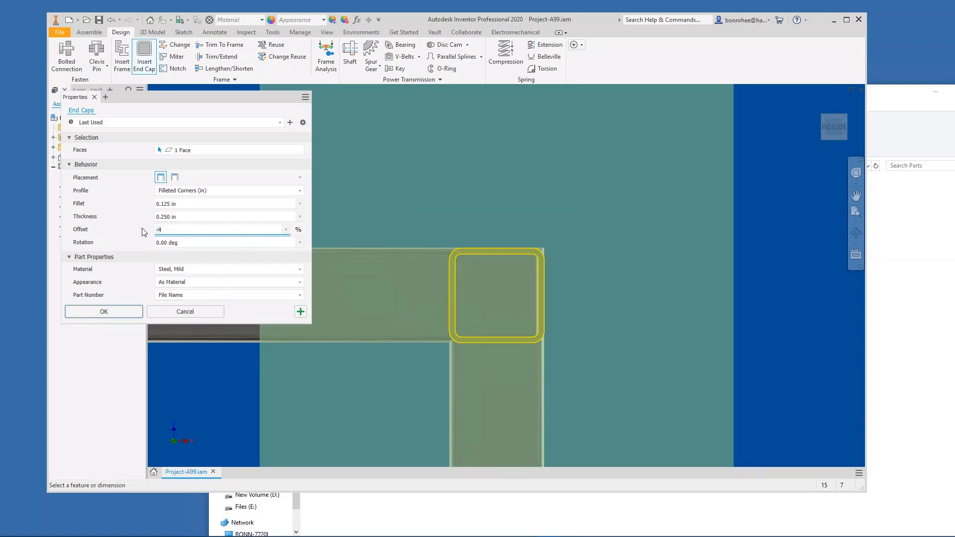
{"action": "type", "text": "1"}
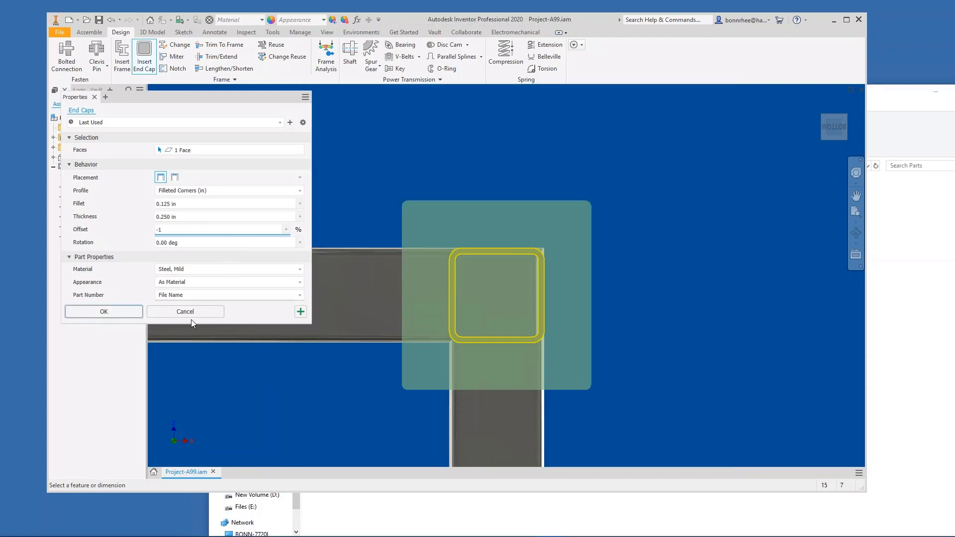
{"action": "left_click", "coordinate": [126, 311]}
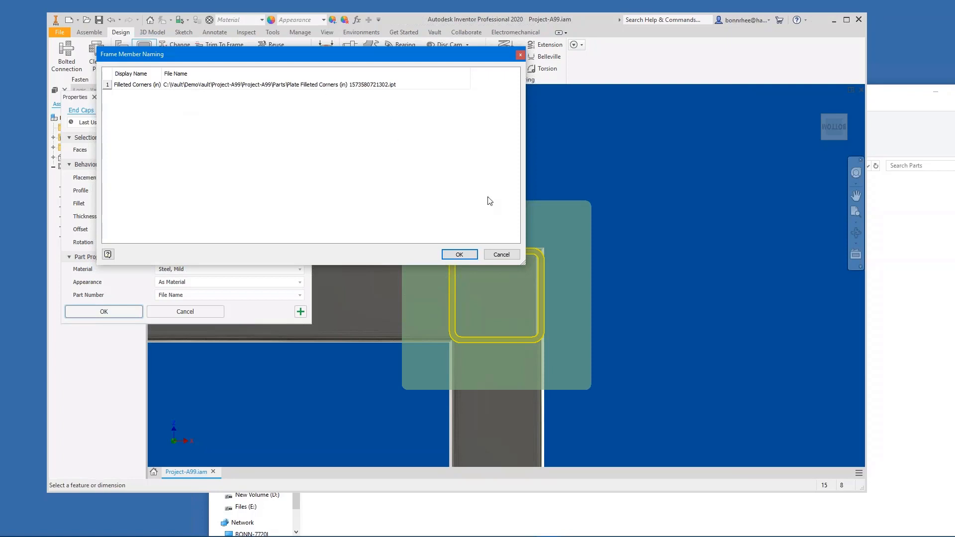
{"action": "left_click", "coordinate": [459, 257]}
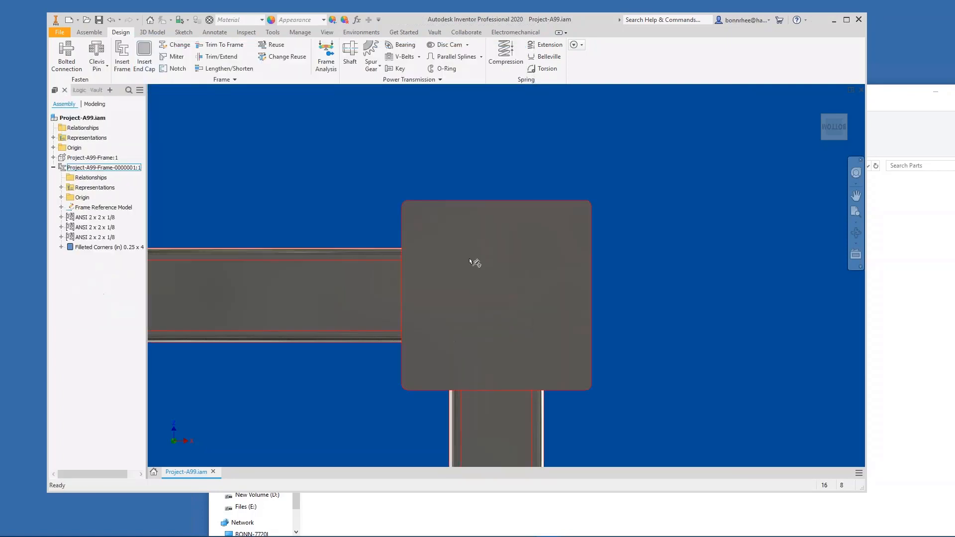
{"action": "scroll", "coordinate": [689, 253], "scroll_direction": "down", "scroll_amount": 3}
{"action": "left_click", "coordinate": [819, 103]}
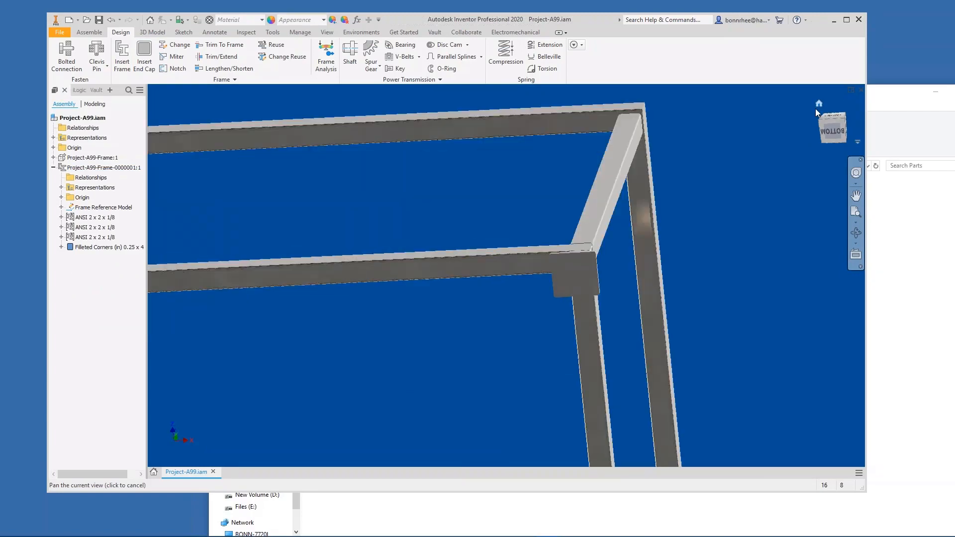
{"action": "scroll", "coordinate": [518, 264], "scroll_direction": "up", "scroll_amount": 5}
{"action": "middle_click_drag", "start_coordinate": [517, 264], "coordinate": [534, 200]}
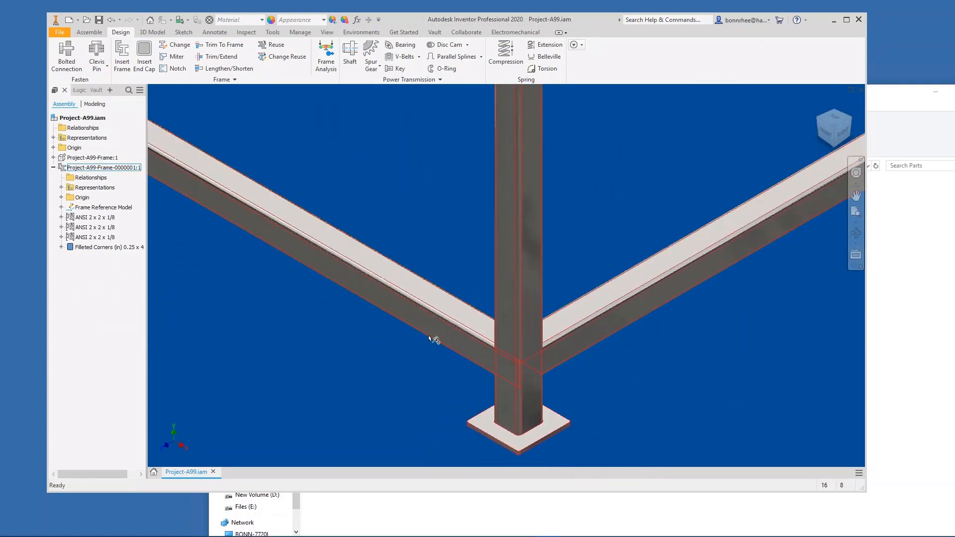
{"action": "scroll", "coordinate": [429, 336], "scroll_direction": "down", "scroll_amount": 1}
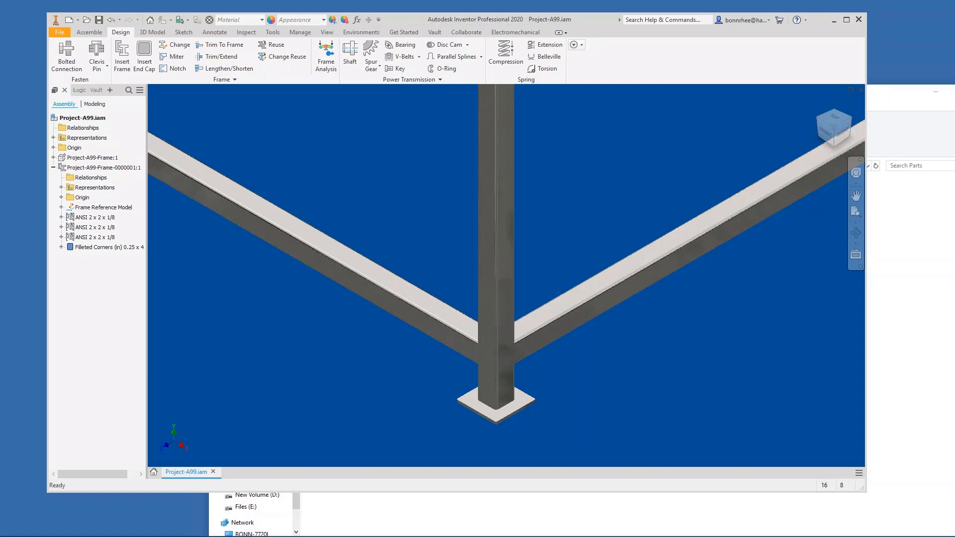
Open the File Naming Defaults for Frame Generator and review the attributes offered for the frame assembly name.
{"action": "left_click", "coordinate": [272, 33]}
{"action": "left_click", "coordinate": [197, 56]}
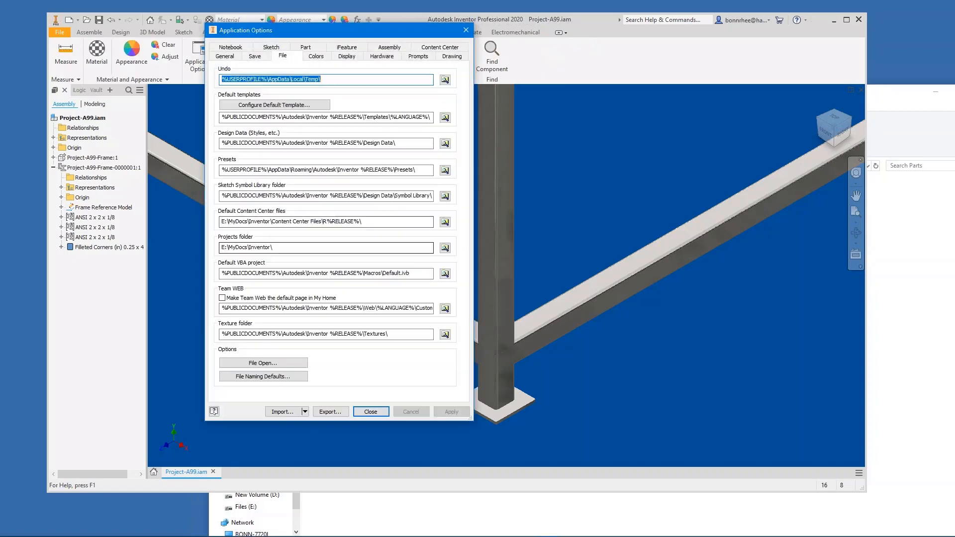
{"action": "left_click", "coordinate": [302, 376]}
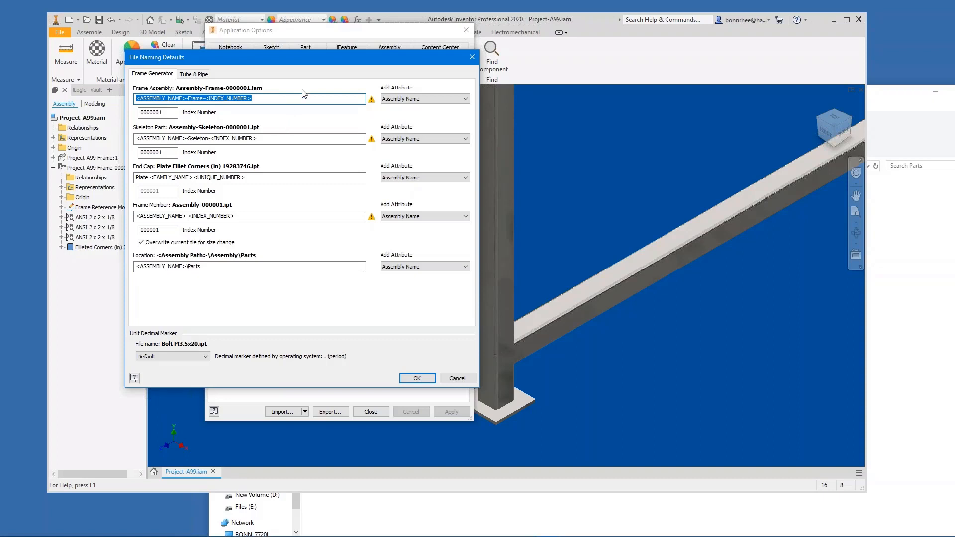
{"action": "left_click", "coordinate": [423, 99]}
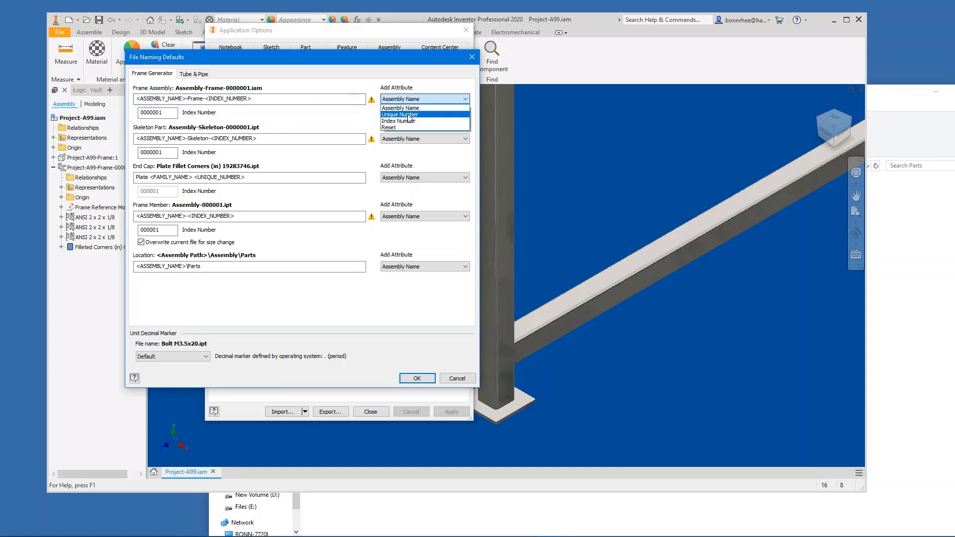
{"action": "left_click", "coordinate": [326, 54]}
{"action": "left_click_drag", "start_coordinate": [187, 99], "coordinate": [123, 107]}
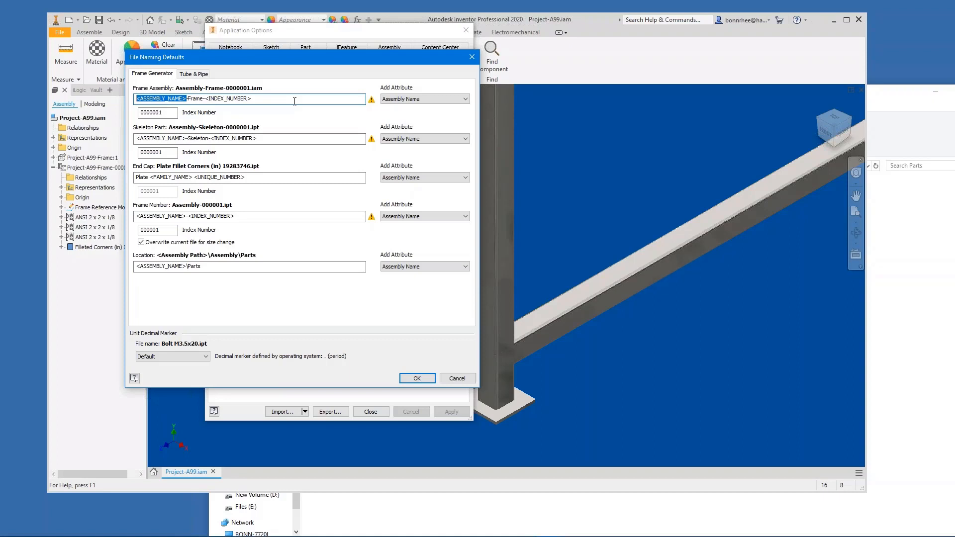
{"action": "left_click", "coordinate": [294, 101]}
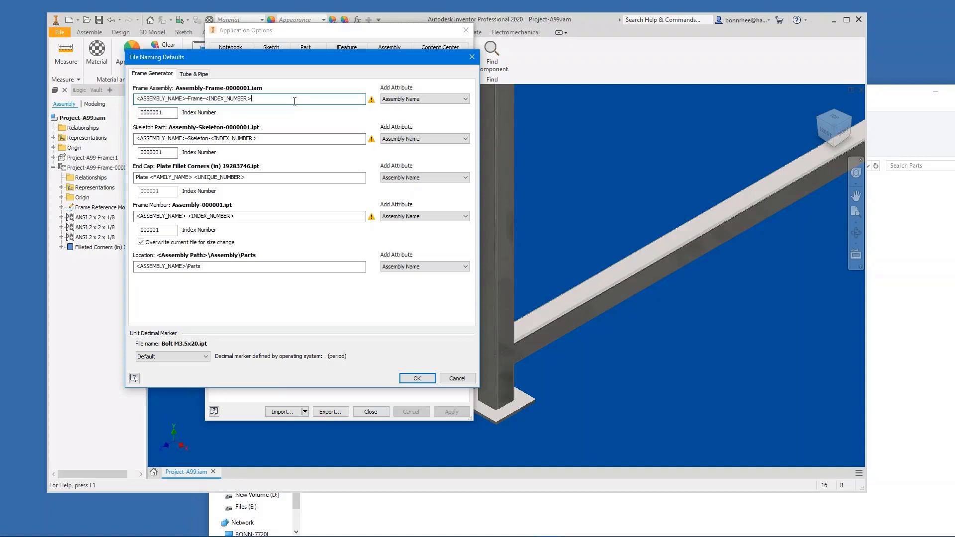
Reset the Frame Generator naming formats for the frame assembly, skeleton part and end cap.
{"action": "left_click", "coordinate": [409, 101]}
{"action": "left_click", "coordinate": [390, 127]}
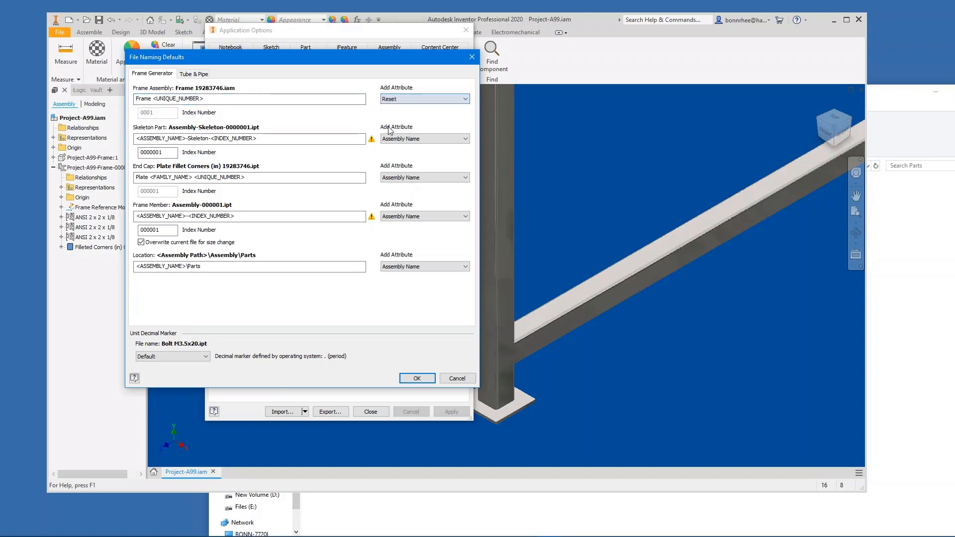
{"action": "left_click", "coordinate": [413, 139]}
{"action": "left_click", "coordinate": [393, 167]}
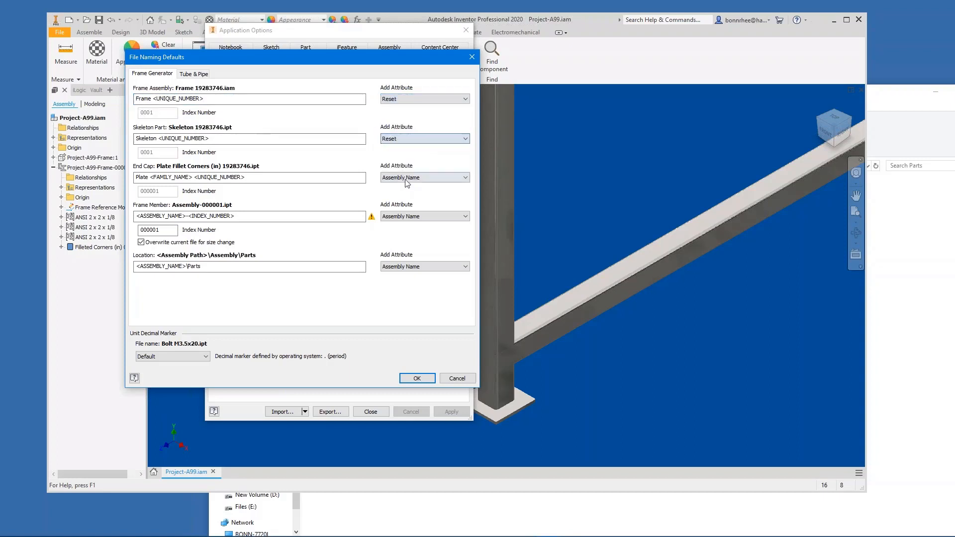
{"action": "left_click", "coordinate": [409, 177]}
{"action": "left_click", "coordinate": [398, 245]}
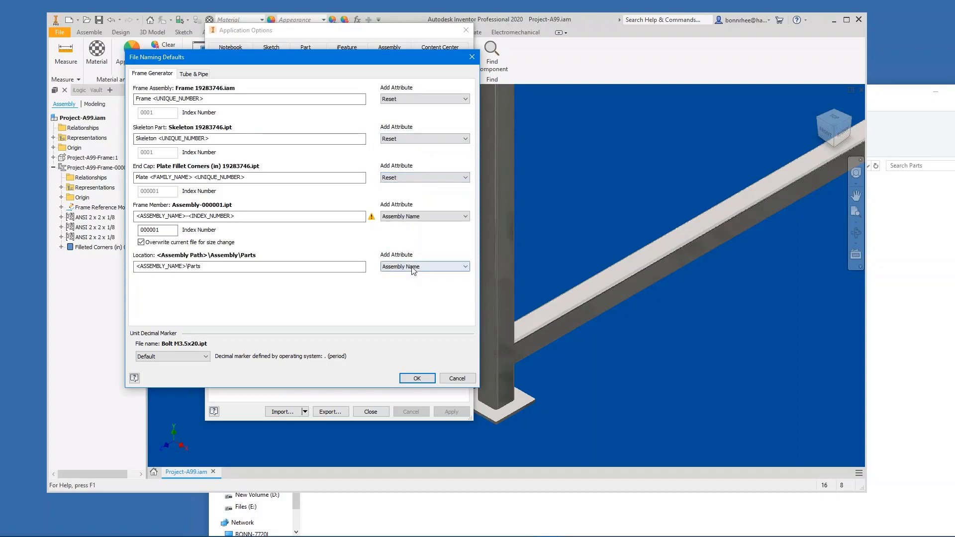
Reset the naming formats for the frame member and file location, and accept the File Naming Defaults.
{"action": "left_click", "coordinate": [413, 268]}
{"action": "left_click", "coordinate": [406, 275]}
{"action": "left_click", "coordinate": [405, 216]}
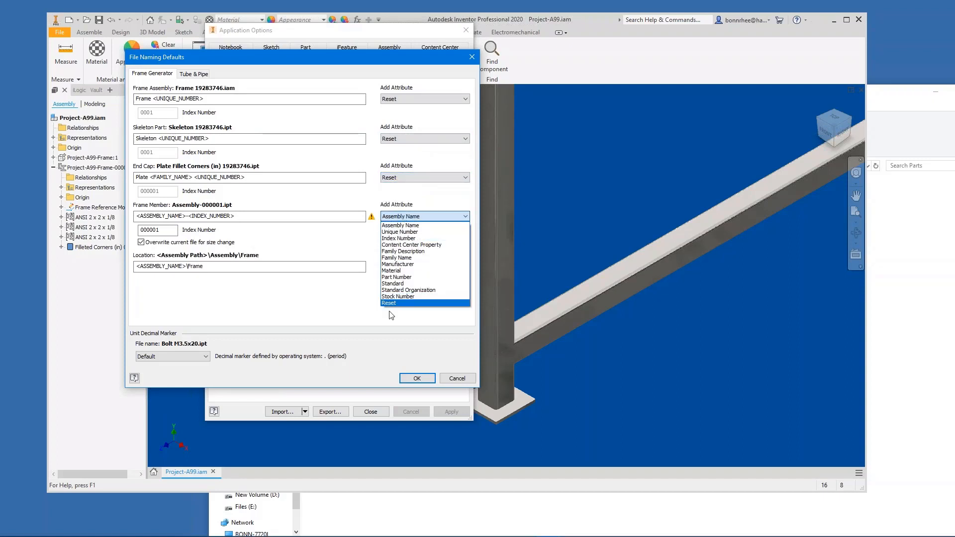
{"action": "left_click", "coordinate": [393, 303]}
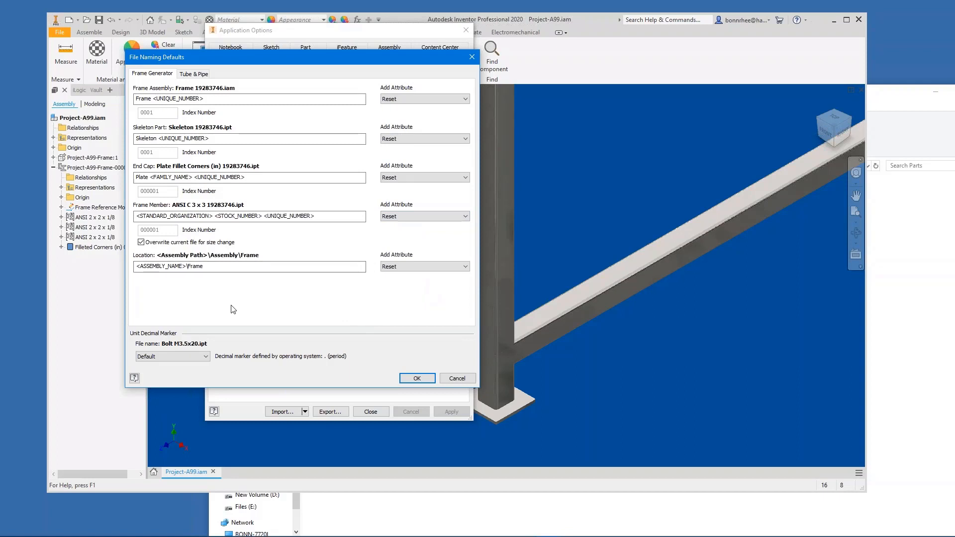
{"action": "left_click", "coordinate": [414, 381]}
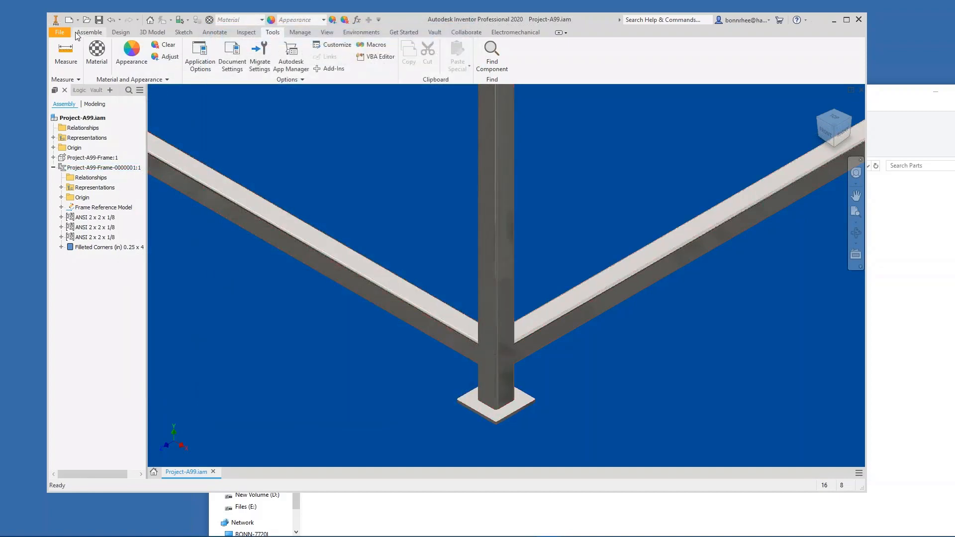
Switch to File Explorer and go up from the Parts folder to the DemoVault folder.
{"action": "scroll", "coordinate": [312, 237], "scroll_direction": "up", "scroll_amount": 3}
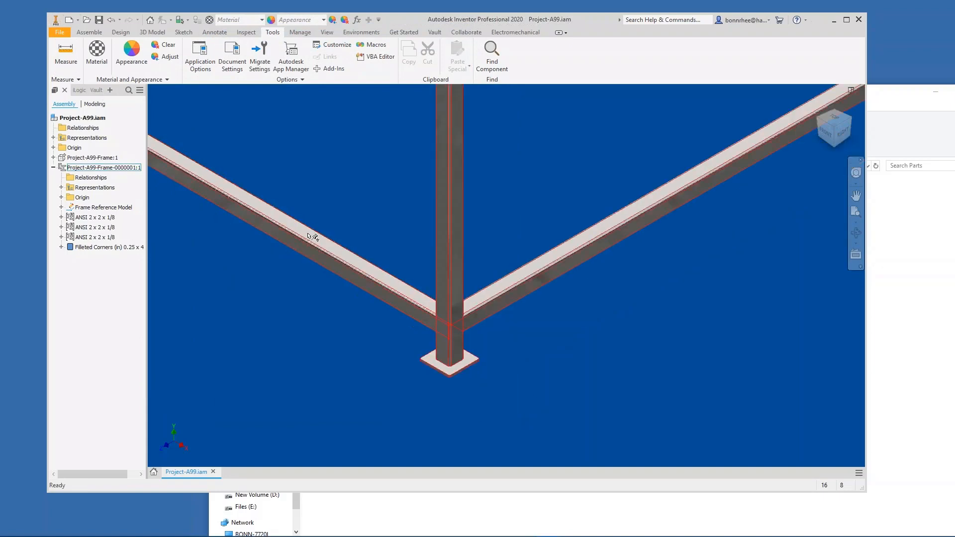
{"action": "left_click", "coordinate": [381, 515]}
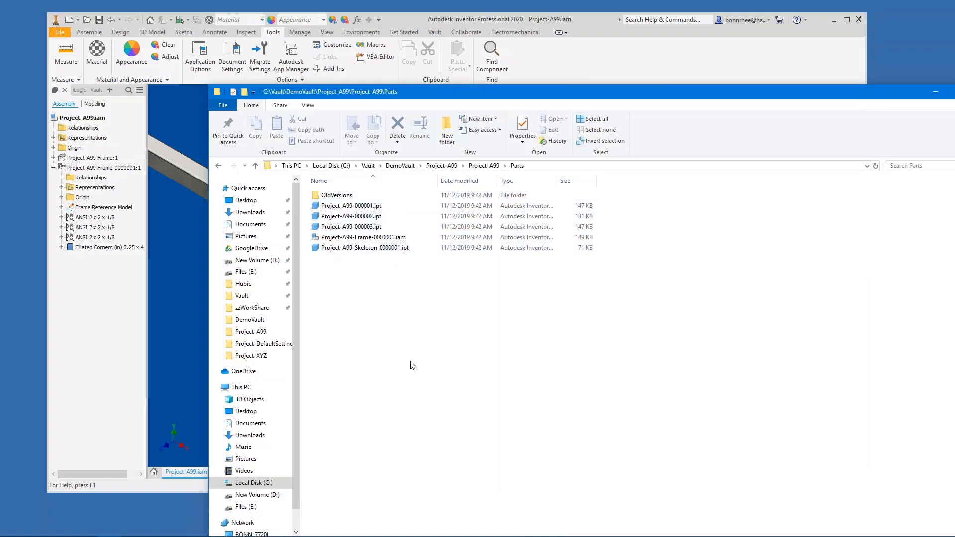
{"action": "left_click", "coordinate": [412, 166]}
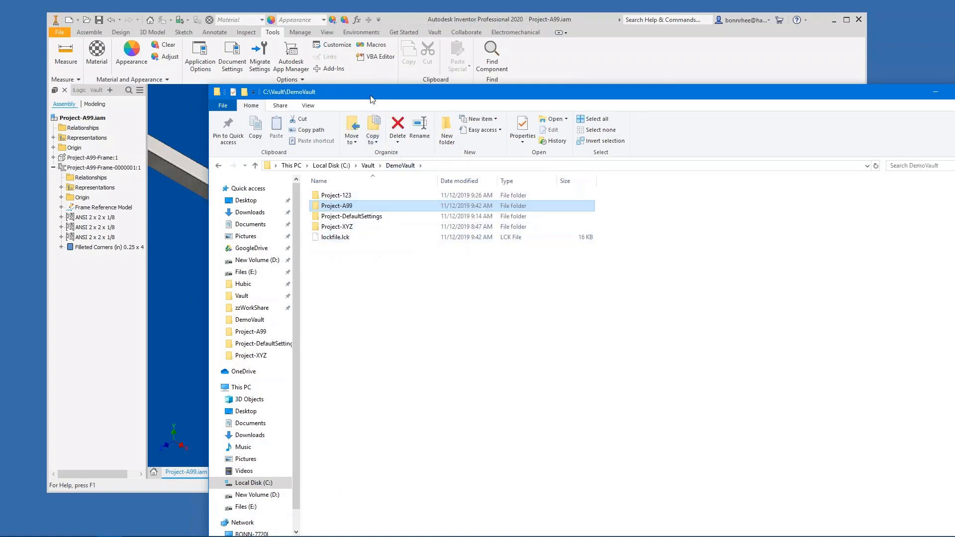
Return to Inventor, show the whole frame in the home view, and close Project-A99.iam with its changes saved.
{"action": "left_click_drag", "start_coordinate": [422, 22], "coordinate": [405, 17]}
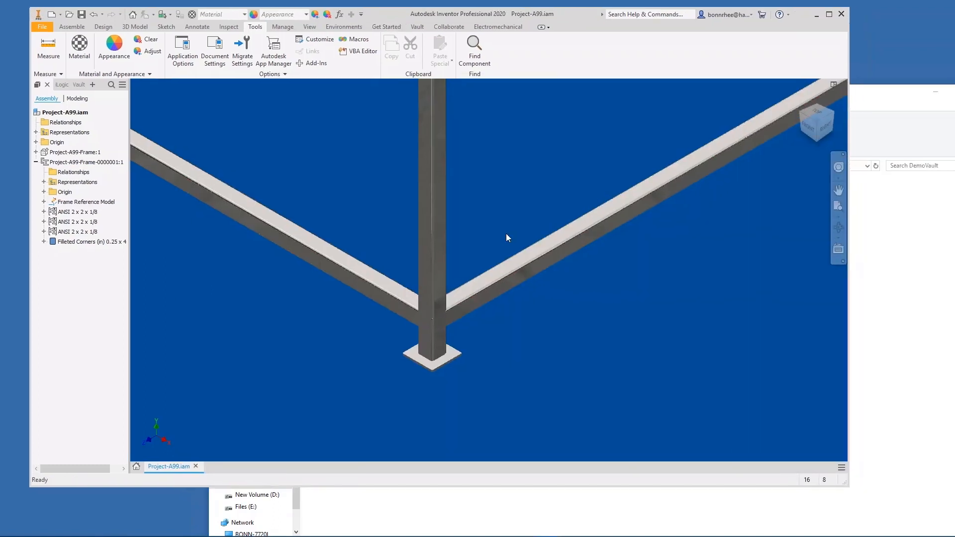
{"action": "left_click", "coordinate": [839, 190]}
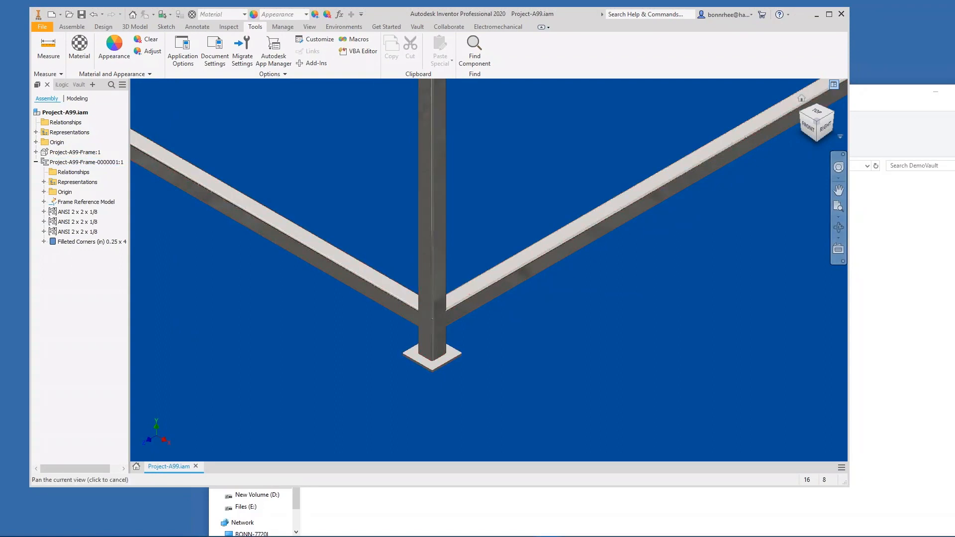
{"action": "left_click", "coordinate": [801, 98]}
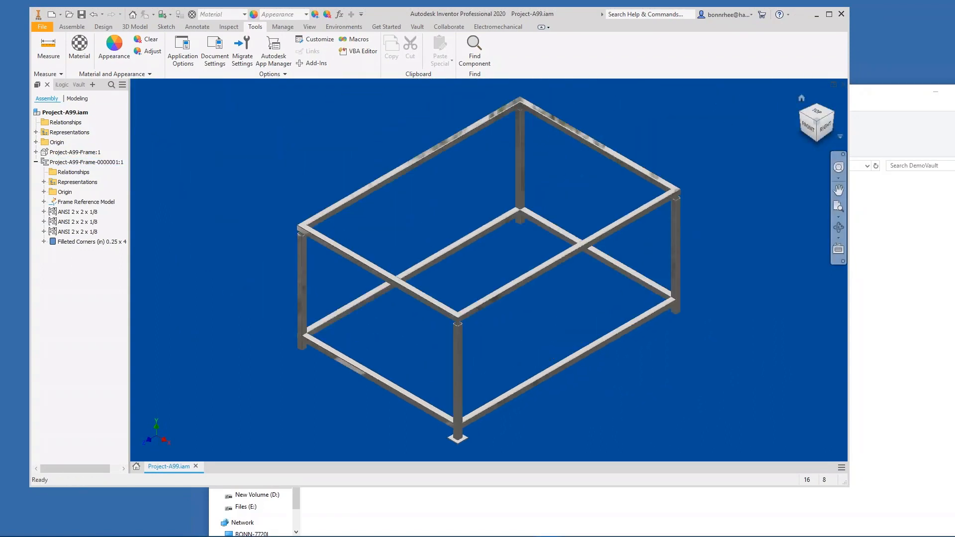
{"action": "left_click", "coordinate": [844, 85]}
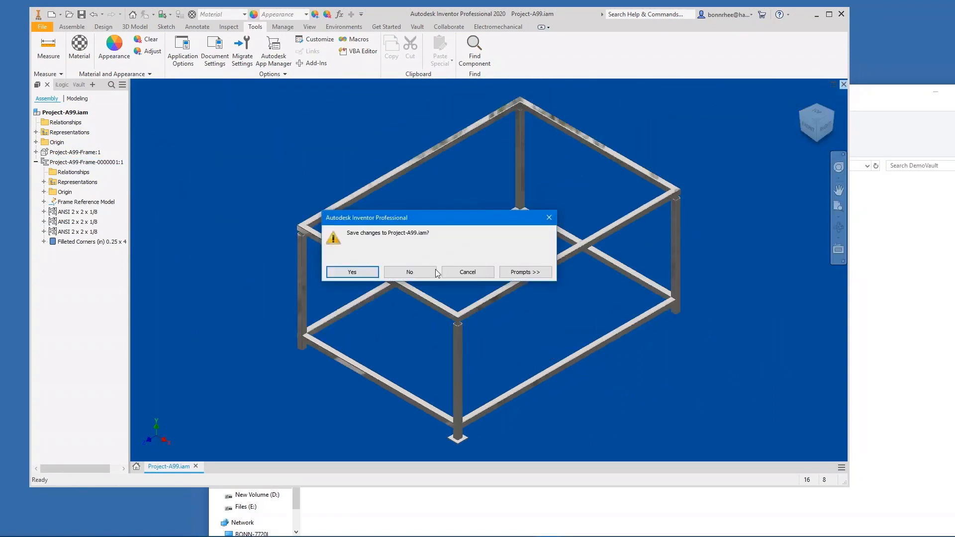
{"action": "left_click", "coordinate": [354, 273]}
{"action": "left_click", "coordinate": [491, 211]}
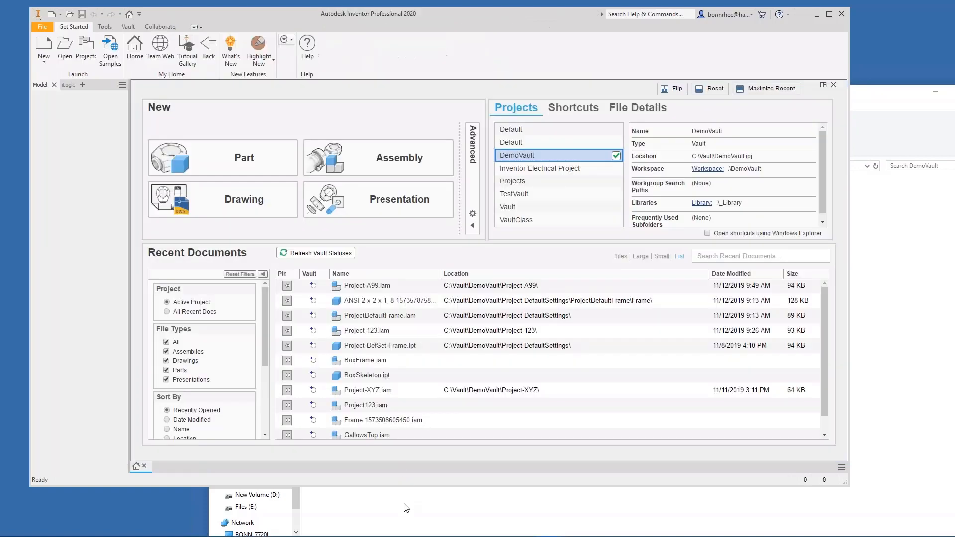
Create a new assembly in Inventor and check the DemoVault project folders in File Explorer.
{"action": "left_click", "coordinate": [404, 505]}
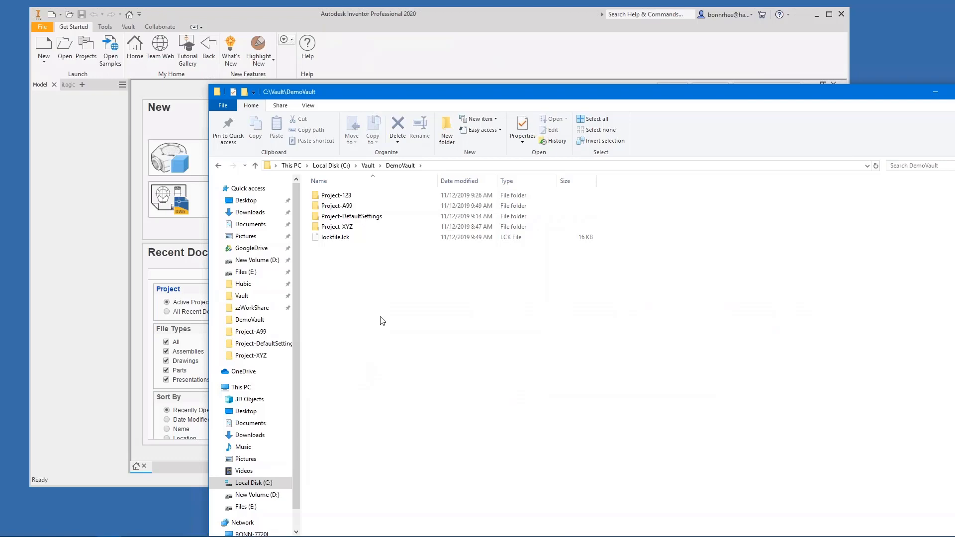
{"action": "left_click", "coordinate": [82, 177]}
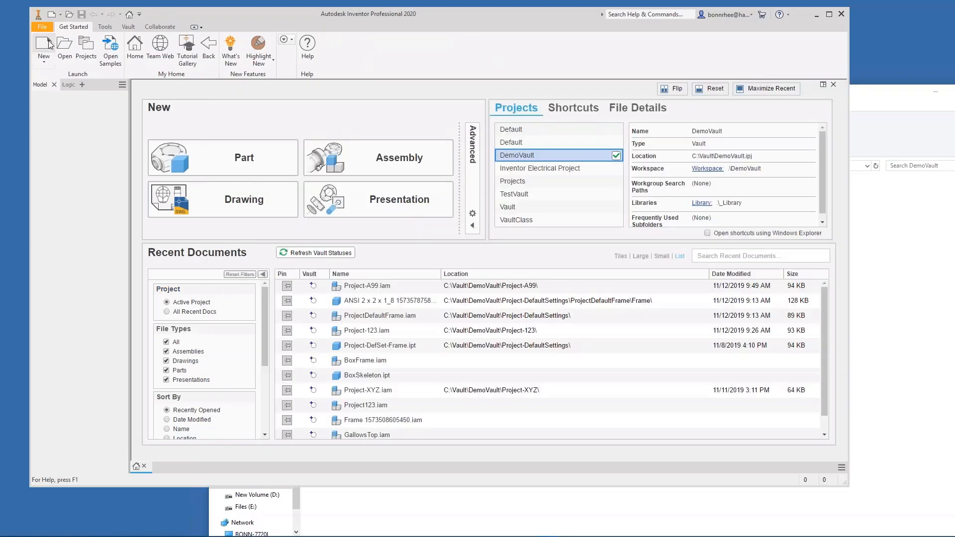
{"action": "left_click", "coordinate": [620, 463]}
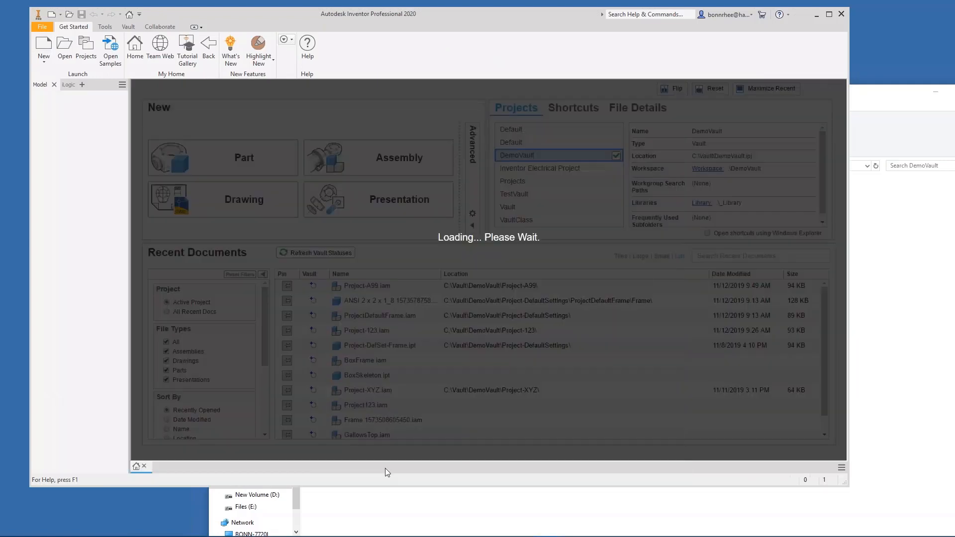
{"action": "left_click", "coordinate": [412, 518]}
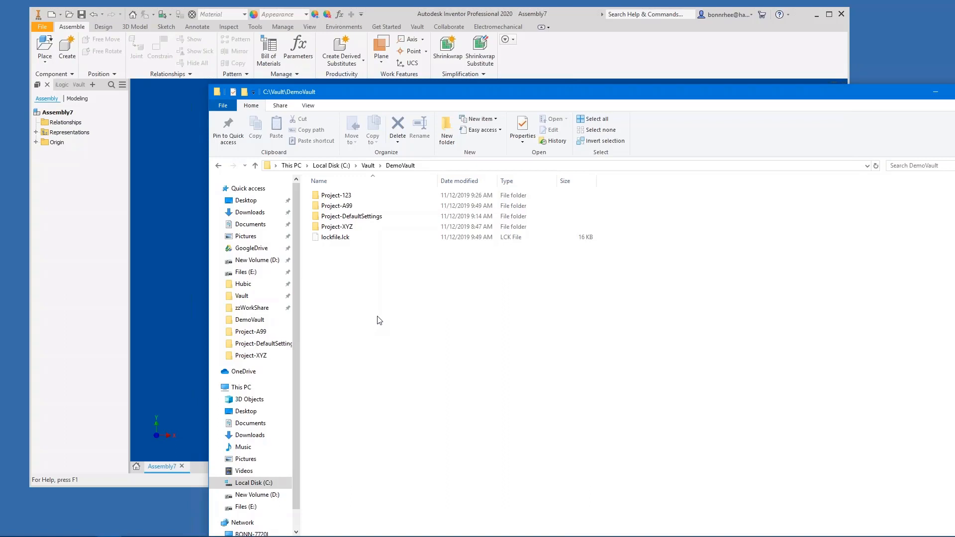
{"action": "left_click", "coordinate": [64, 209]}
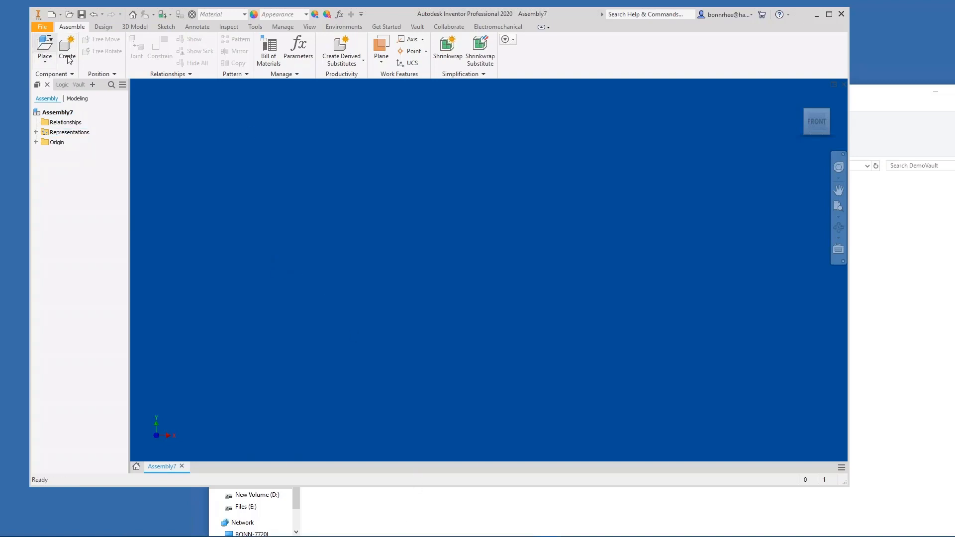
{"action": "key", "text": "p"}
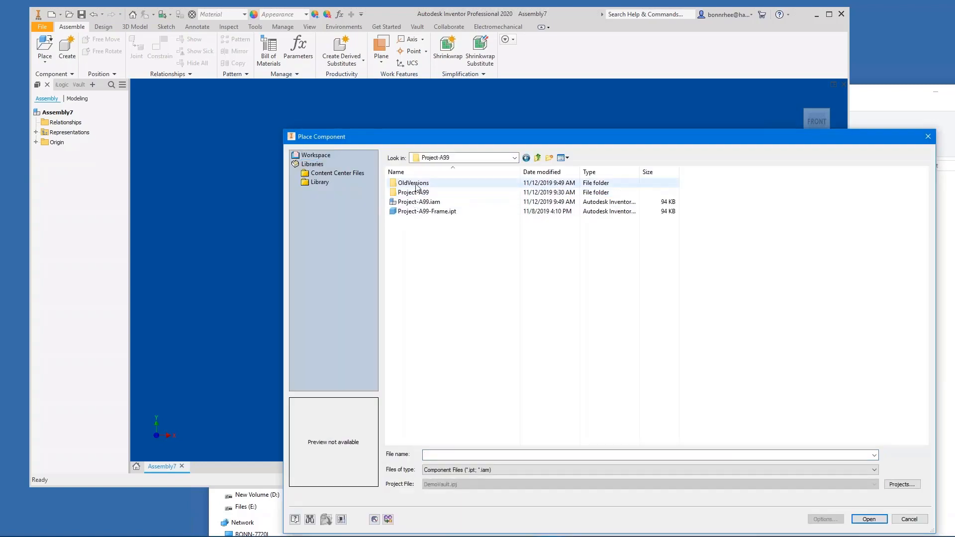
{"action": "double_click", "coordinate": [418, 202]}
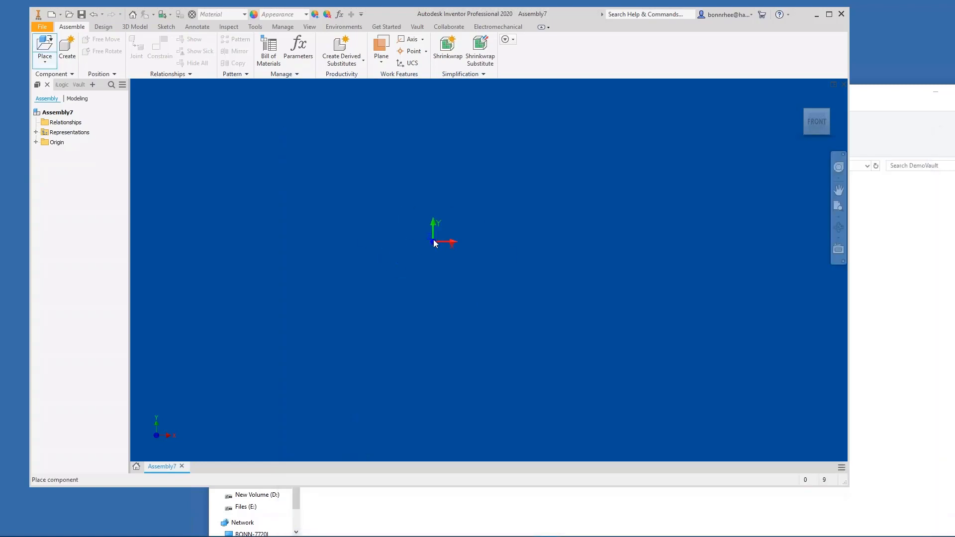
{"action": "right_click", "coordinate": [434, 243]}
{"action": "left_click", "coordinate": [465, 238]}
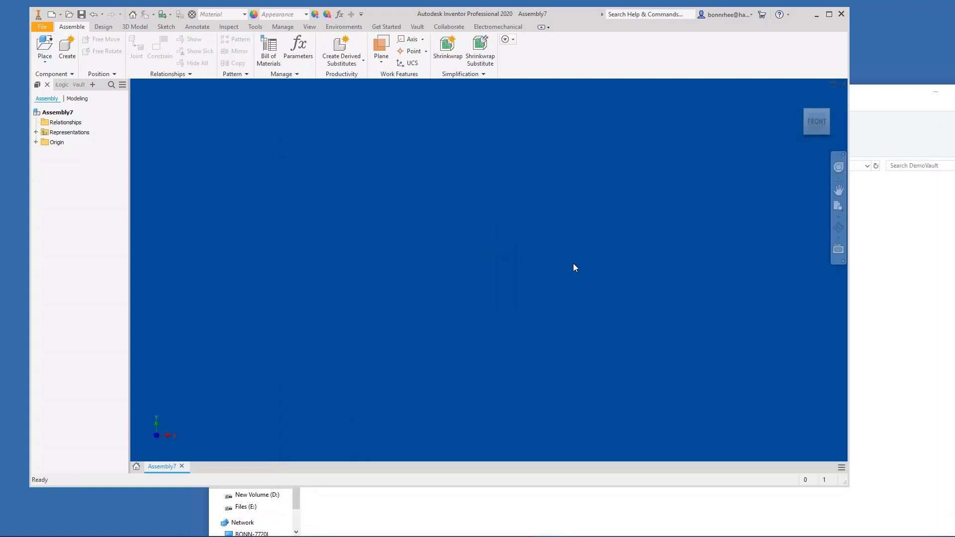
Set the new assembly to the home view and place one instance of Project-A99.iam in it.
{"action": "left_click", "coordinate": [803, 97]}
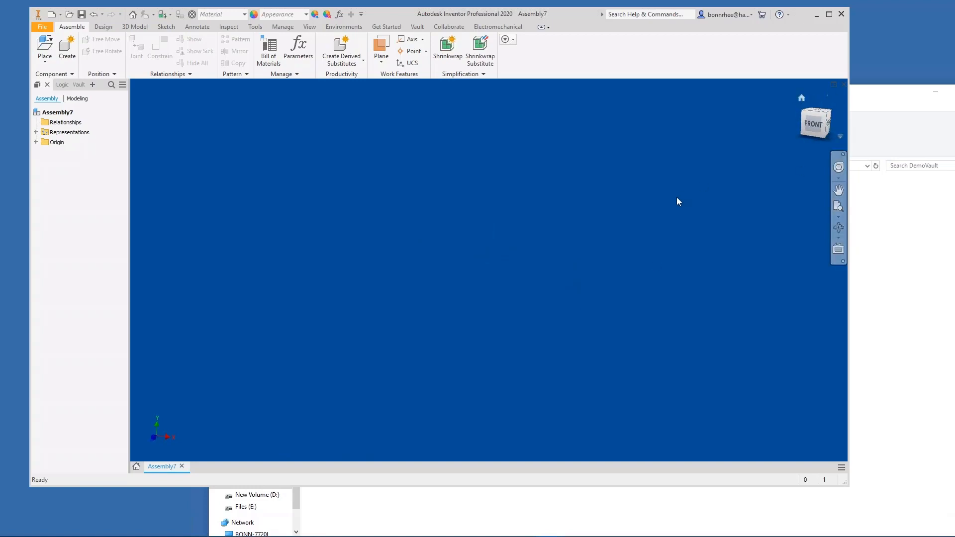
{"action": "left_click", "coordinate": [45, 46]}
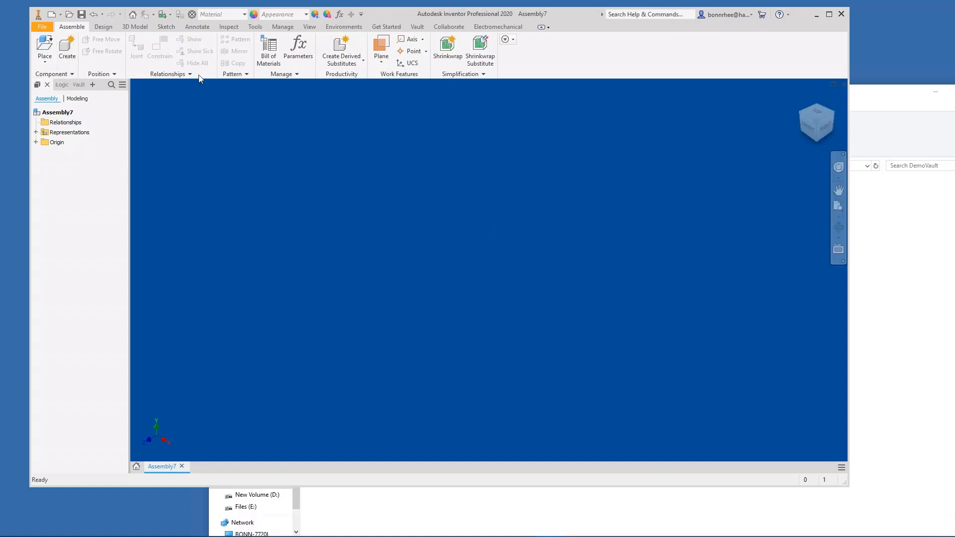
{"action": "double_click", "coordinate": [405, 204]}
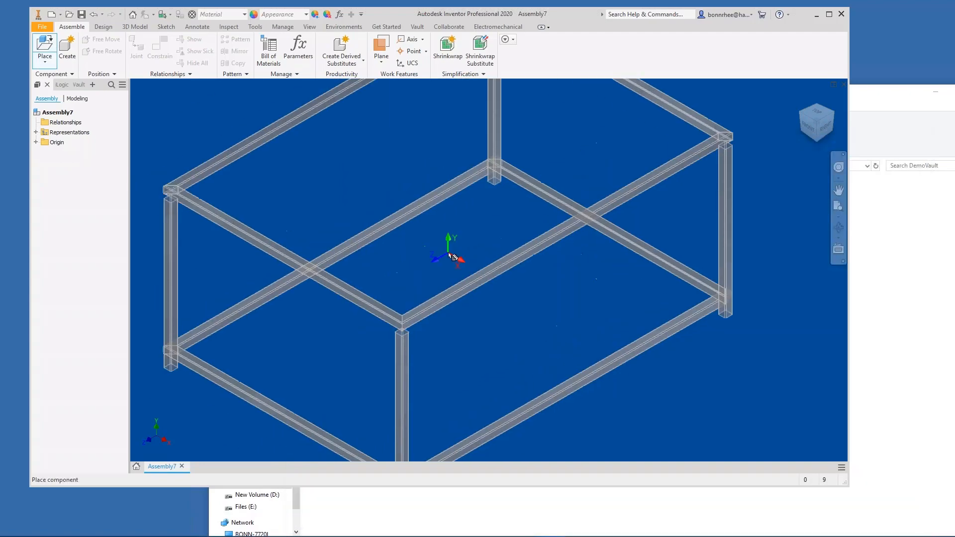
{"action": "right_click", "coordinate": [479, 243]}
{"action": "left_click", "coordinate": [512, 256]}
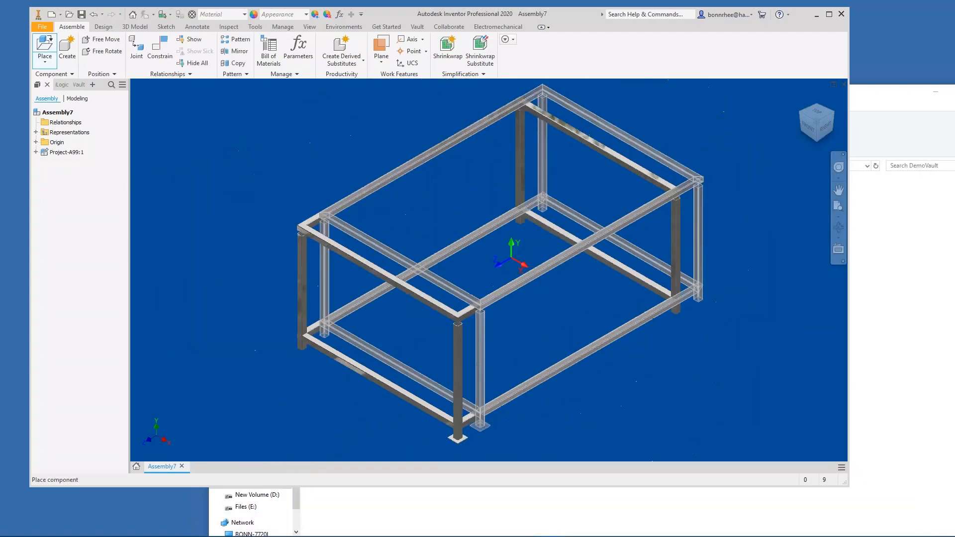
{"action": "key", "text": "Escape"}
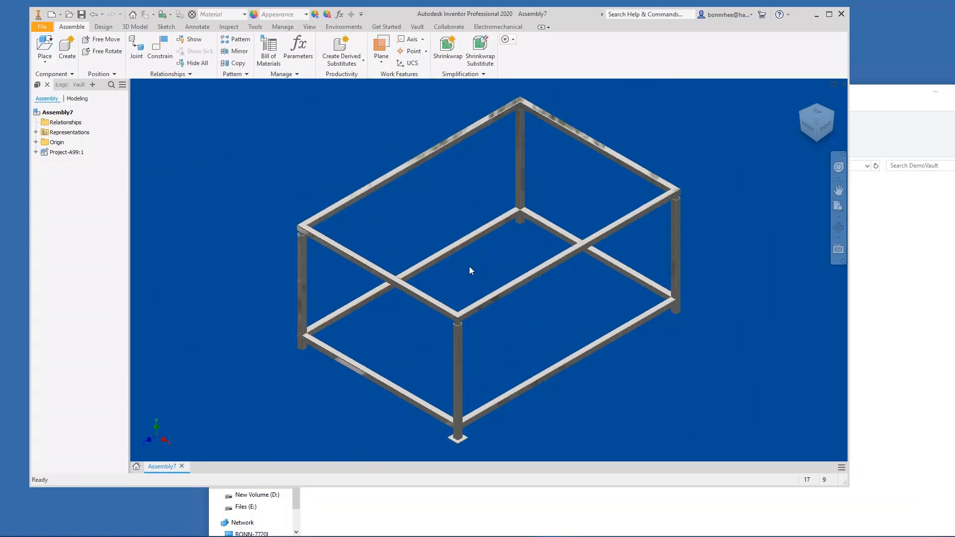
Open the placed Project-A99 assembly and its Project-A99-Frame part in their own document windows.
{"action": "left_click", "coordinate": [64, 151]}
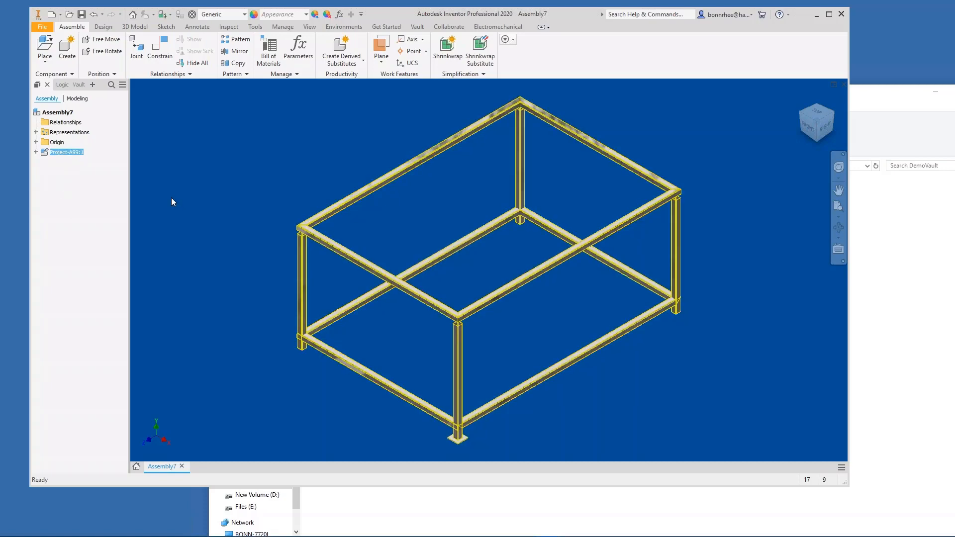
{"action": "scroll", "coordinate": [324, 249], "scroll_direction": "down", "scroll_amount": 3}
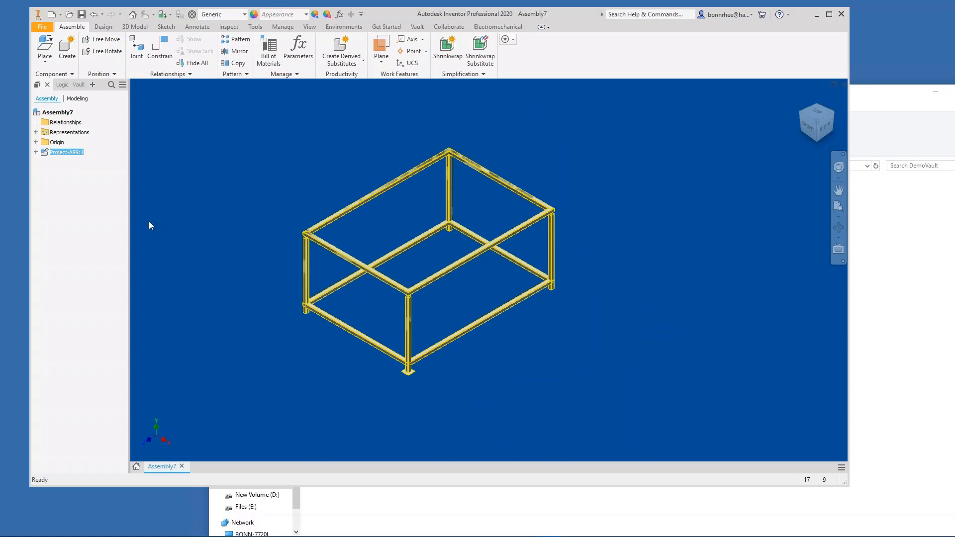
{"action": "left_click", "coordinate": [60, 218]}
{"action": "left_click", "coordinate": [65, 152]}
{"action": "right_click", "coordinate": [69, 153]}
{"action": "left_click", "coordinate": [115, 178]}
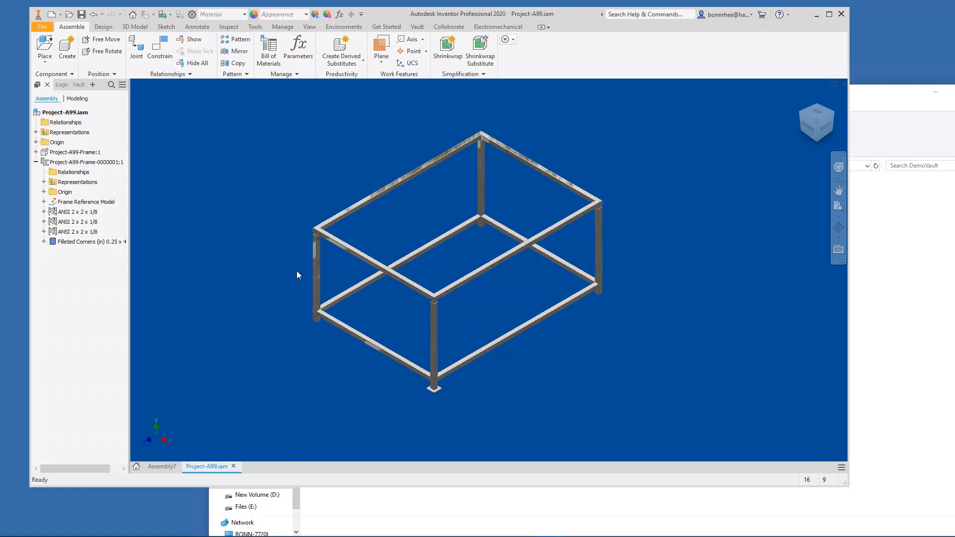
{"action": "right_click", "coordinate": [70, 152]}
{"action": "left_click", "coordinate": [87, 180]}
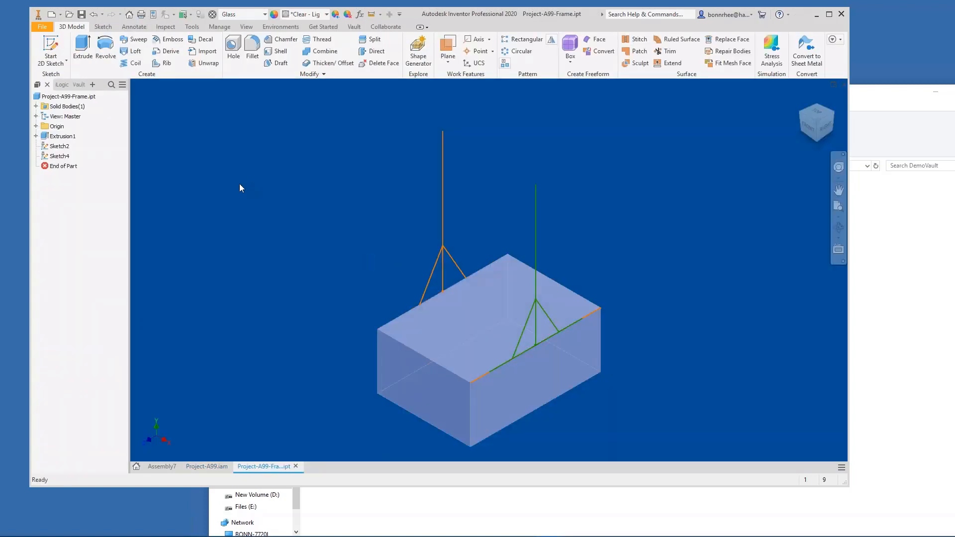
{"action": "left_click", "coordinate": [45, 27]}
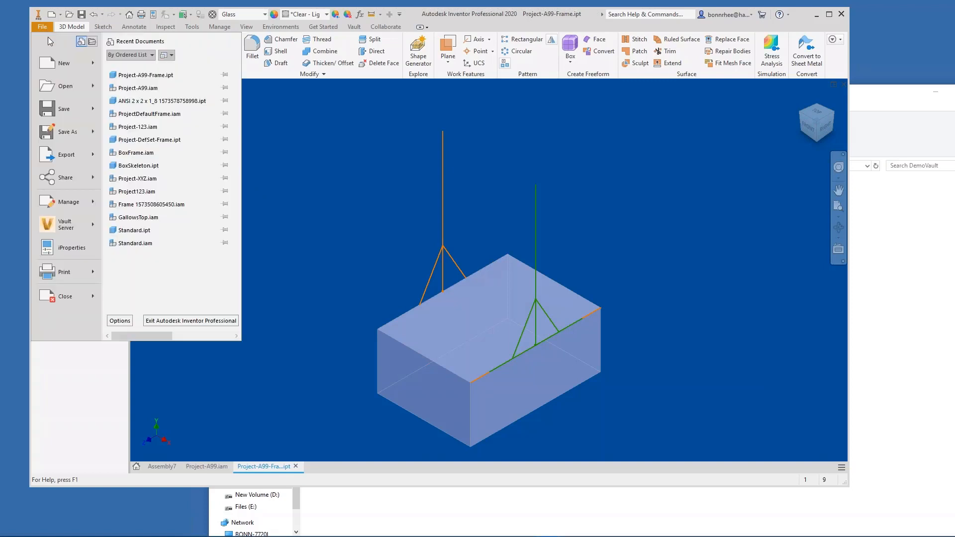
{"action": "mouse_move", "coordinate": [76, 76]}
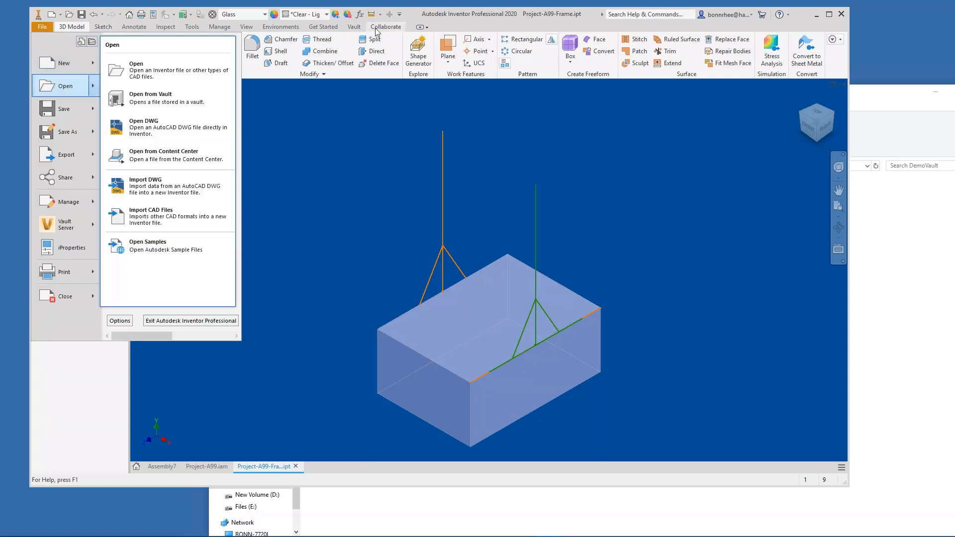
{"action": "left_click", "coordinate": [354, 27]}
{"action": "left_click", "coordinate": [318, 28]}
{"action": "left_click", "coordinate": [291, 28]}
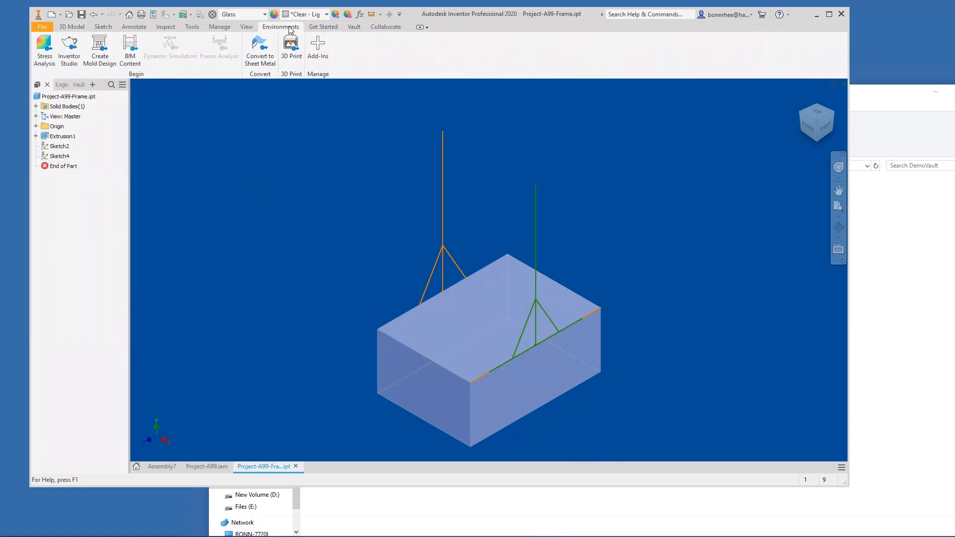
{"action": "left_click", "coordinate": [323, 30]}
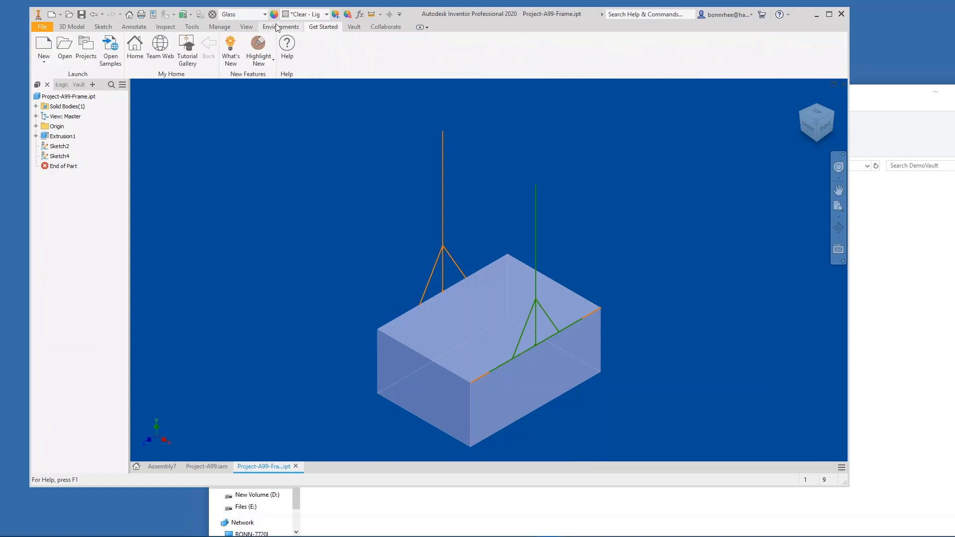
{"action": "left_click", "coordinate": [220, 30]}
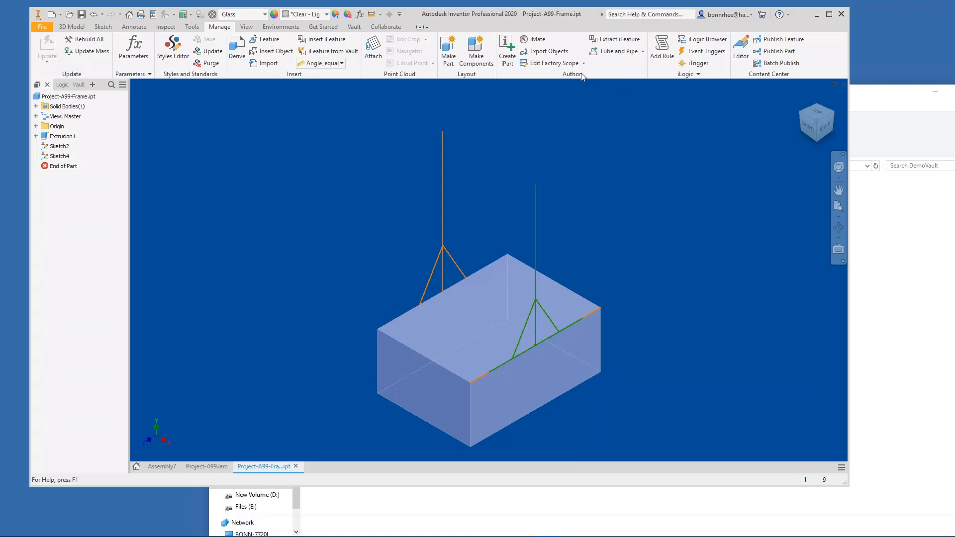
{"action": "left_click", "coordinate": [197, 29]}
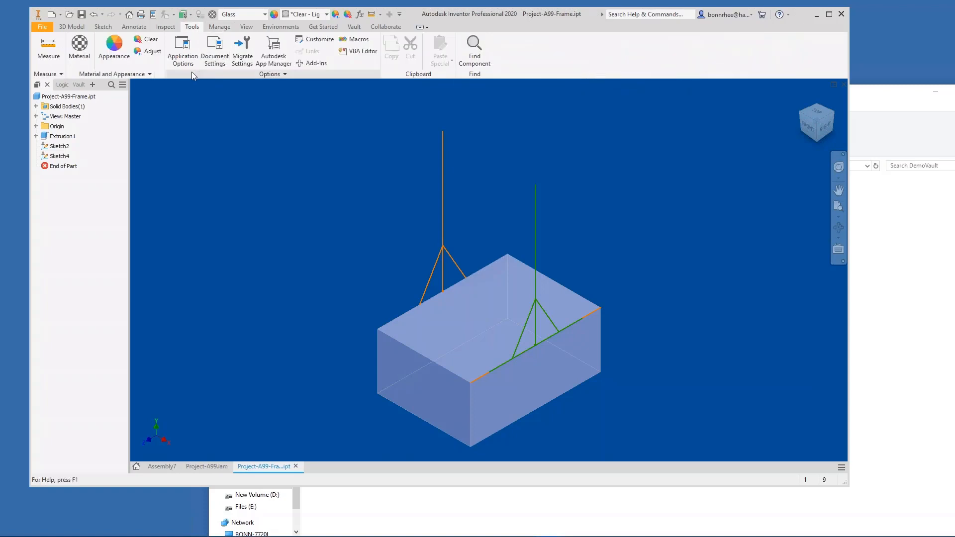
{"action": "left_click", "coordinate": [140, 28]}
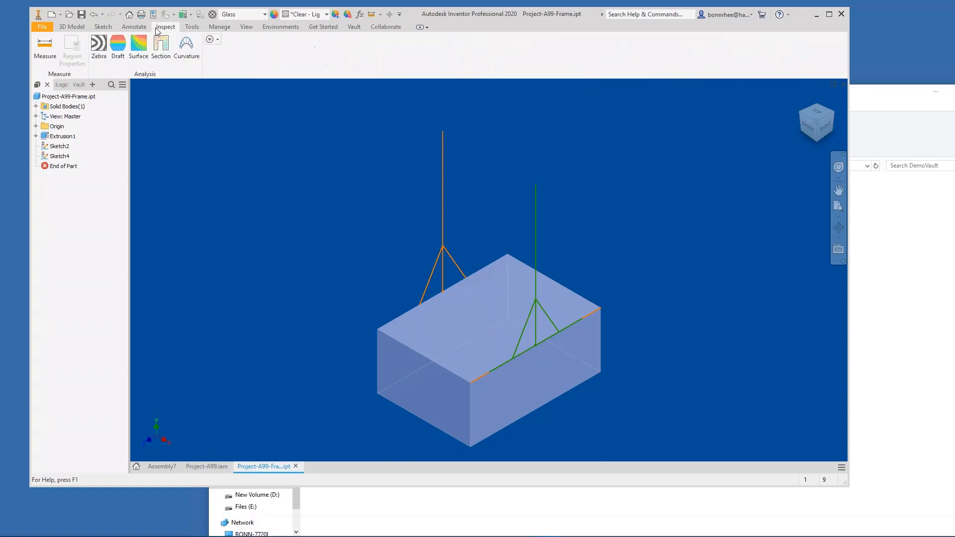
{"action": "left_click", "coordinate": [107, 28]}
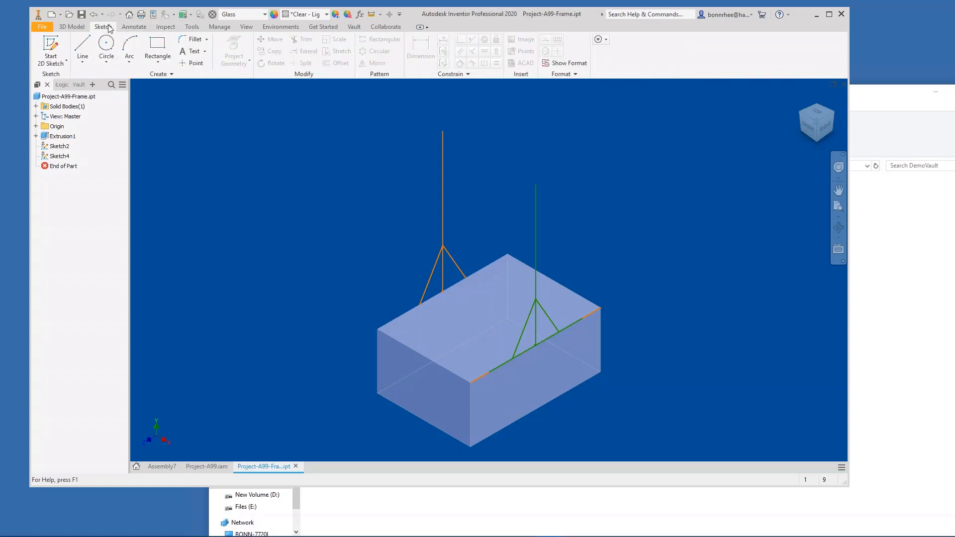
{"action": "left_click", "coordinate": [82, 29]}
Switch to Project-A99.iam and examine the iCopy Author's layout part selection, closing it without making a choice.
{"action": "left_click", "coordinate": [206, 466]}
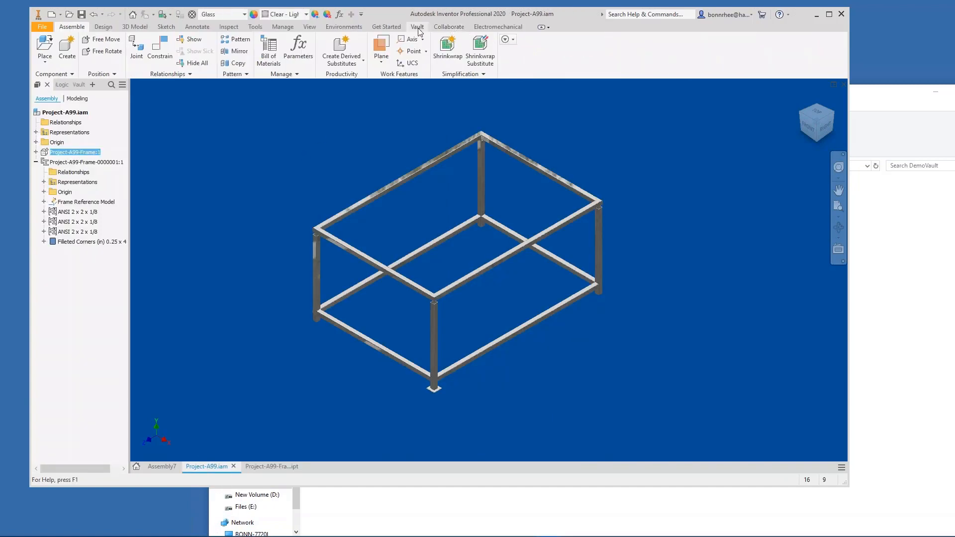
{"action": "left_click", "coordinate": [416, 27]}
{"action": "left_click", "coordinate": [386, 27]}
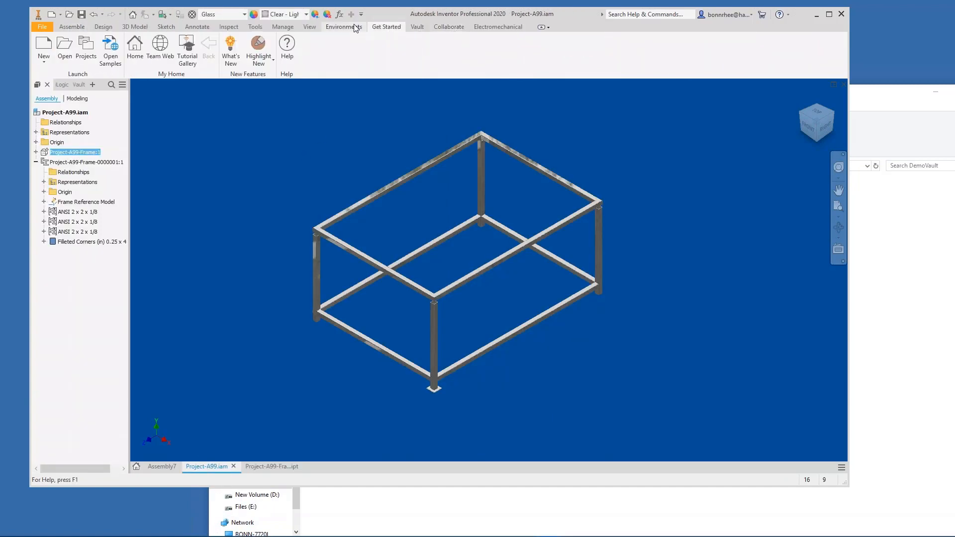
{"action": "left_click", "coordinate": [355, 28]}
{"action": "left_click", "coordinate": [309, 27]}
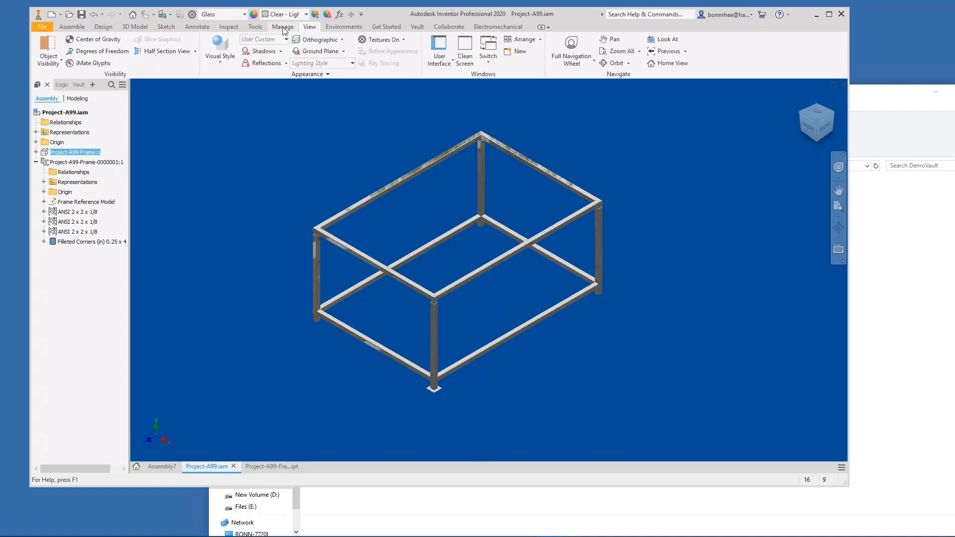
{"action": "left_click", "coordinate": [283, 27]}
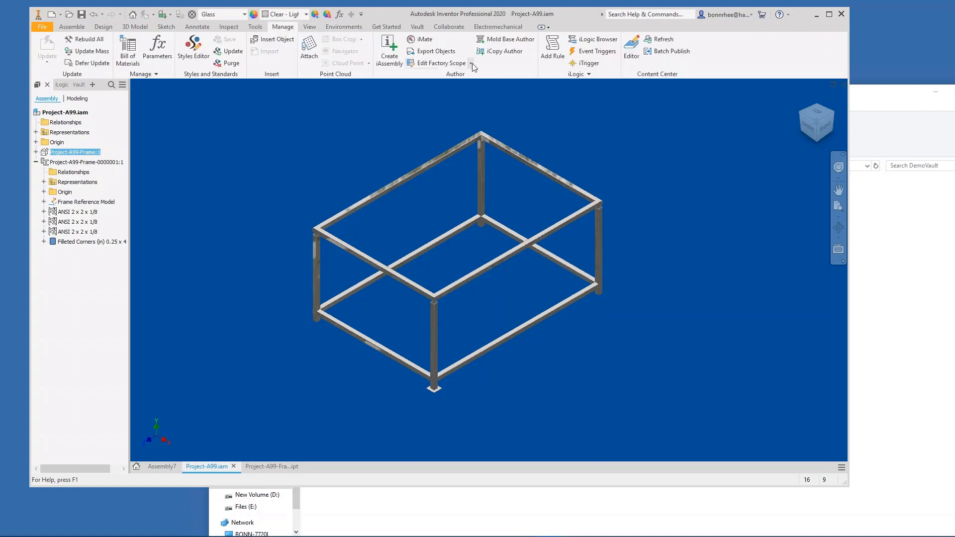
{"action": "left_click", "coordinate": [501, 52]}
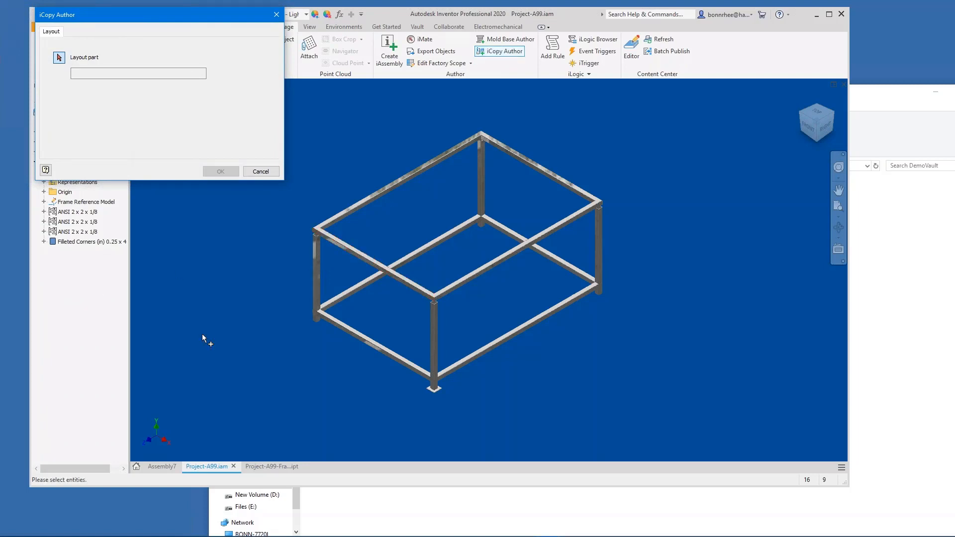
{"action": "scroll", "coordinate": [202, 333], "scroll_direction": "down", "scroll_amount": 3}
{"action": "scroll", "coordinate": [145, 298], "scroll_direction": "down", "scroll_amount": 1}
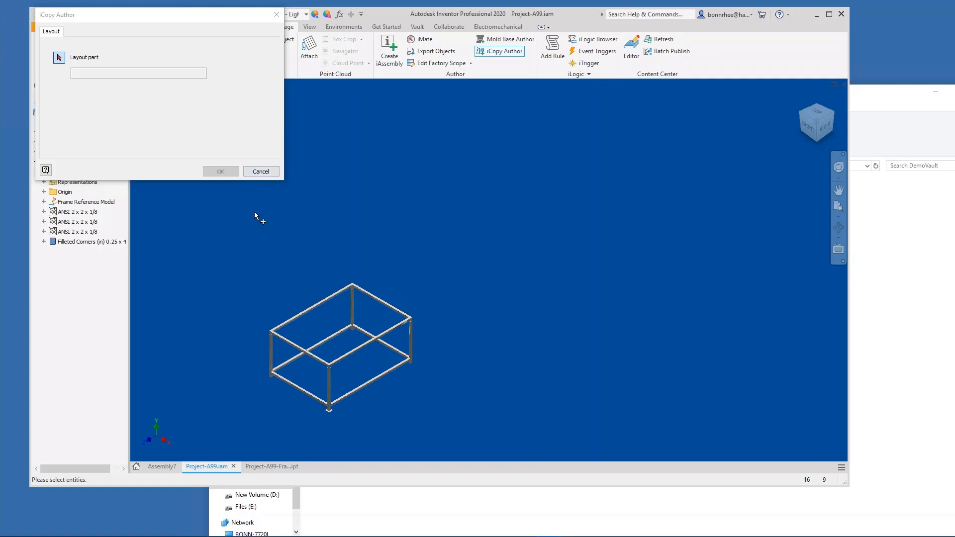
{"action": "left_click", "coordinate": [272, 173]}
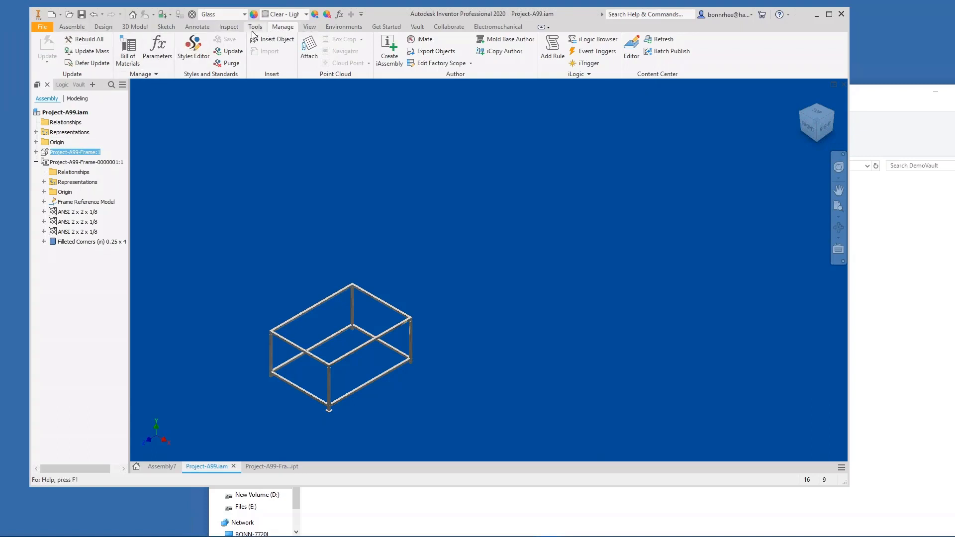
Inspect the corner where the front post meets the upper tubes of the frame.
{"action": "left_click", "coordinate": [73, 26]}
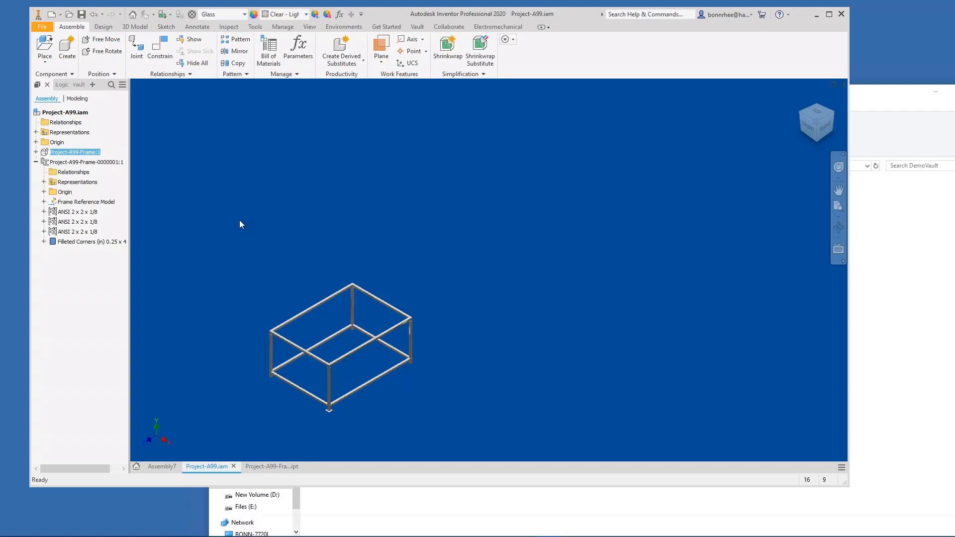
{"action": "scroll", "coordinate": [298, 344], "scroll_direction": "up", "scroll_amount": 6}
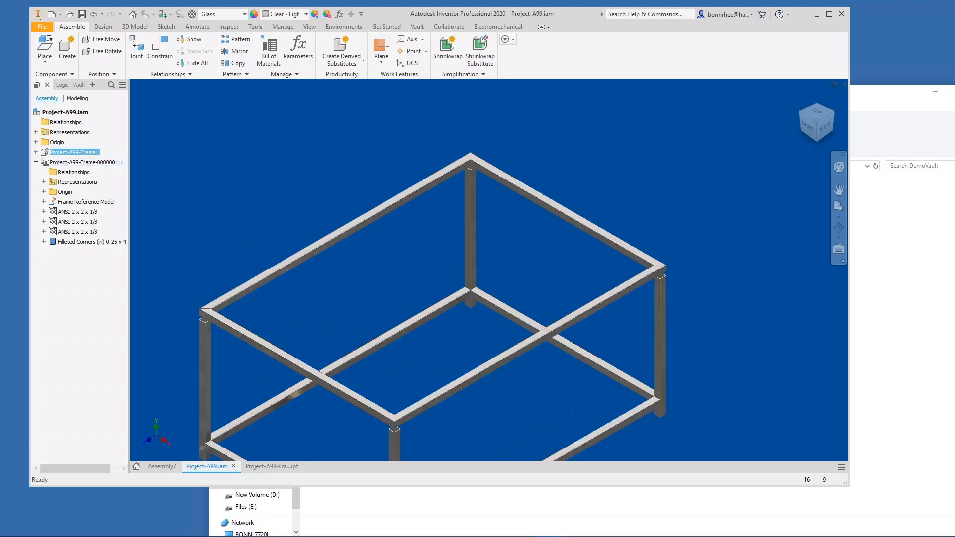
{"action": "scroll", "coordinate": [392, 282], "scroll_direction": "up", "scroll_amount": 3}
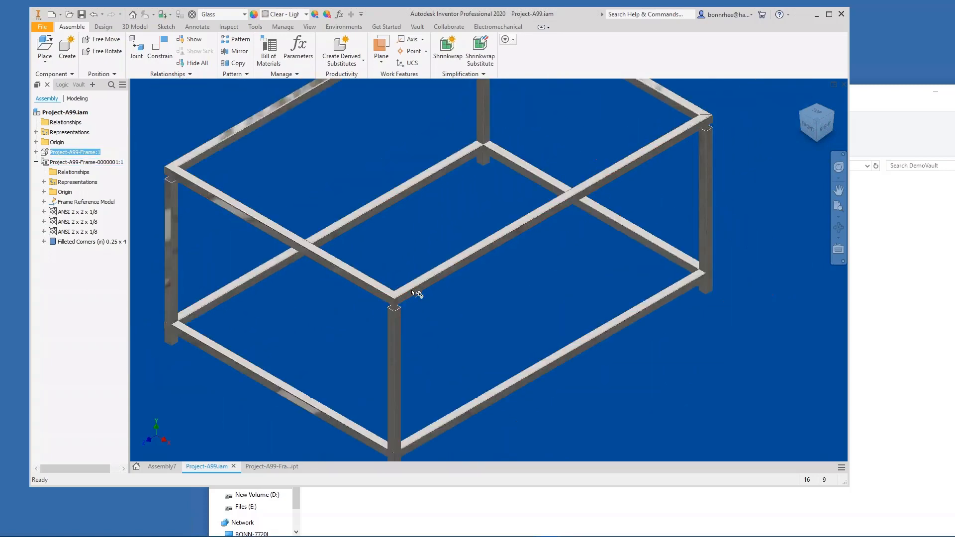
{"action": "scroll", "coordinate": [398, 295], "scroll_direction": "up", "scroll_amount": 2}
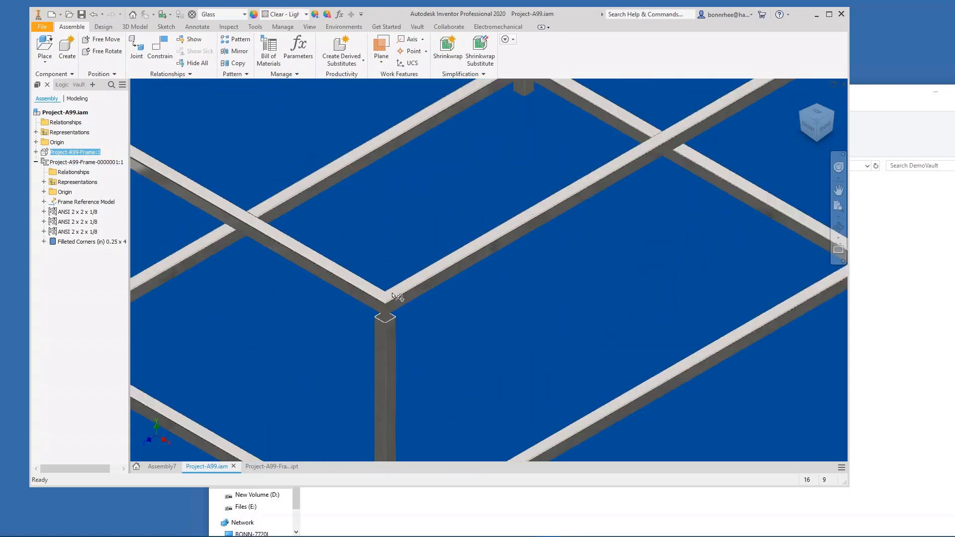
{"action": "scroll", "coordinate": [398, 296], "scroll_direction": "down", "scroll_amount": 5}
{"action": "key", "text": "Escape"}
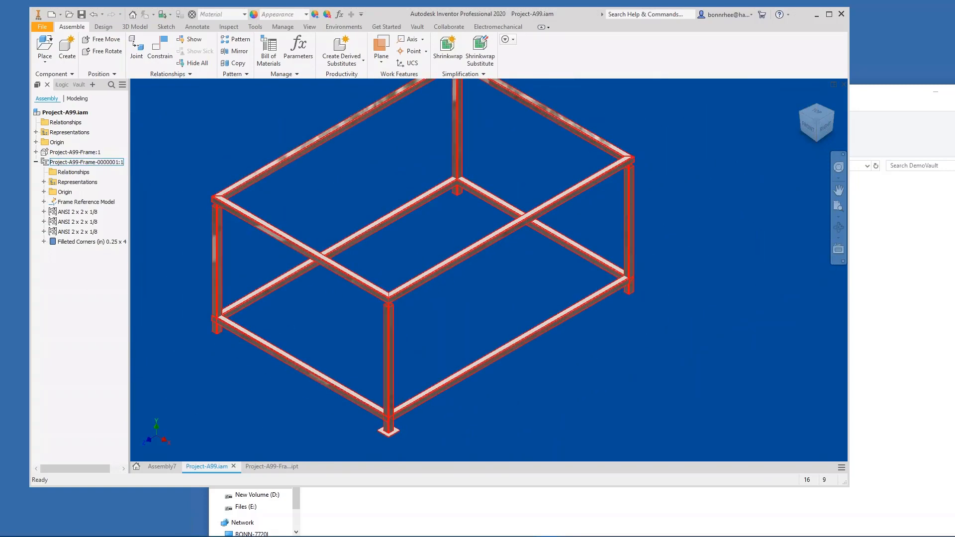
{"action": "left_click", "coordinate": [103, 27]}
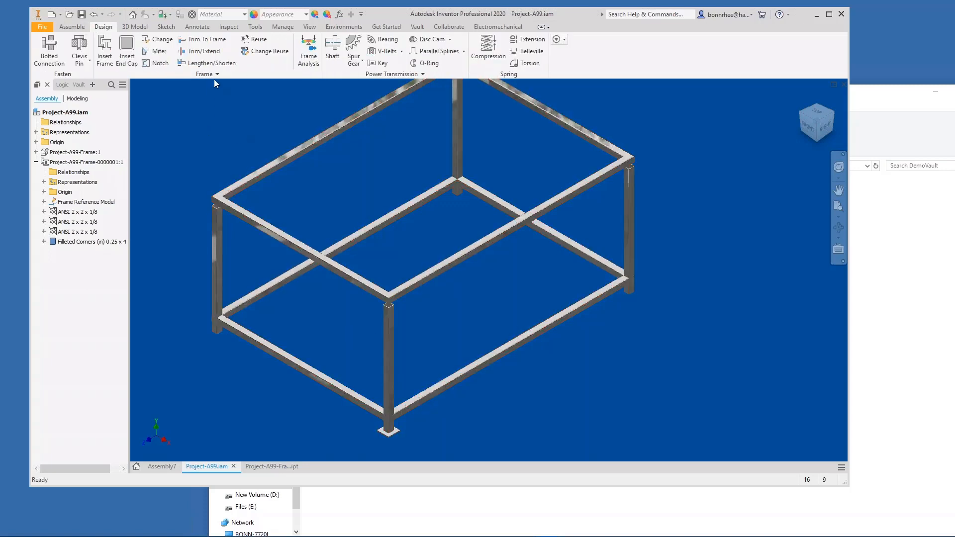
{"action": "left_click", "coordinate": [208, 64]}
{"action": "left_click", "coordinate": [389, 343]}
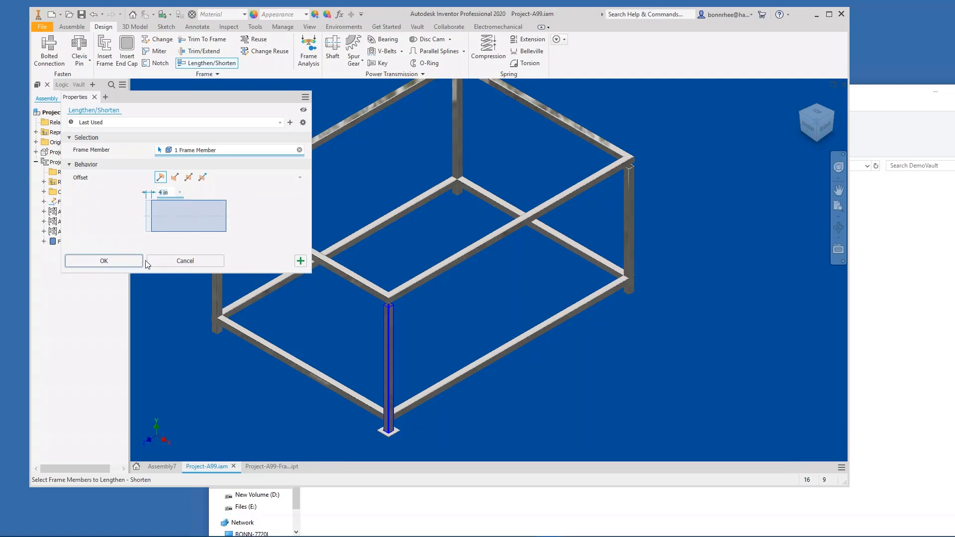
{"action": "left_click", "coordinate": [184, 262]}
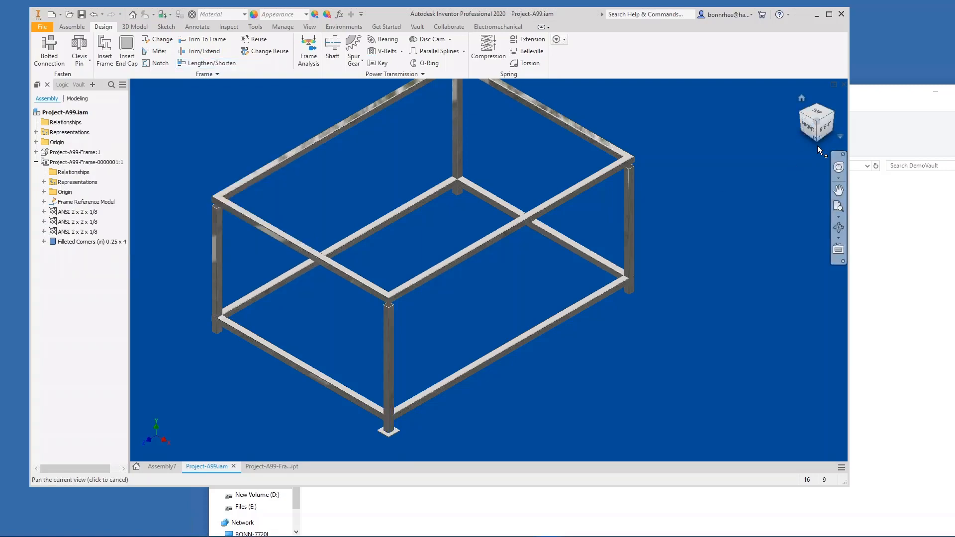
Edit the end cap at the foot of the corner post so it uses the inset placement inside the tube.
{"action": "left_click", "coordinate": [817, 143]}
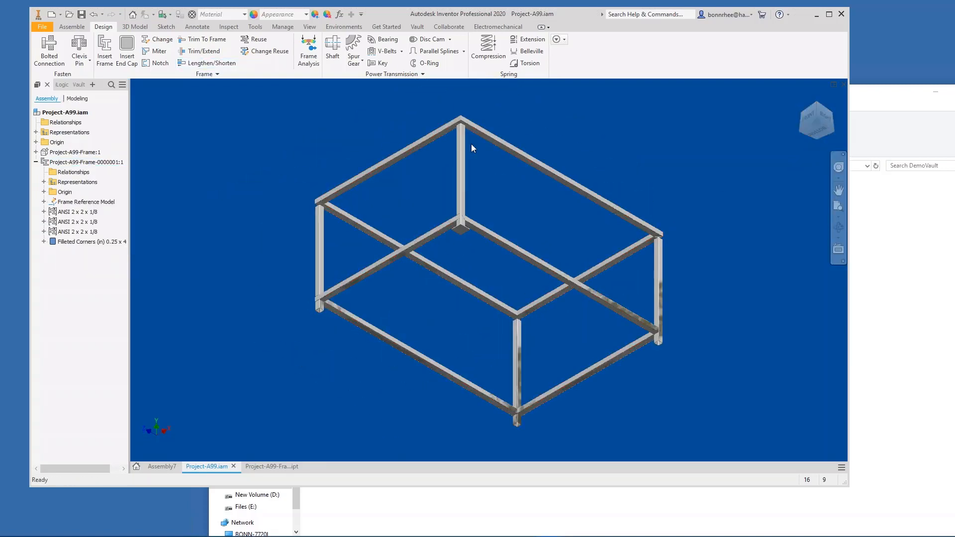
{"action": "key", "text": "F4"}
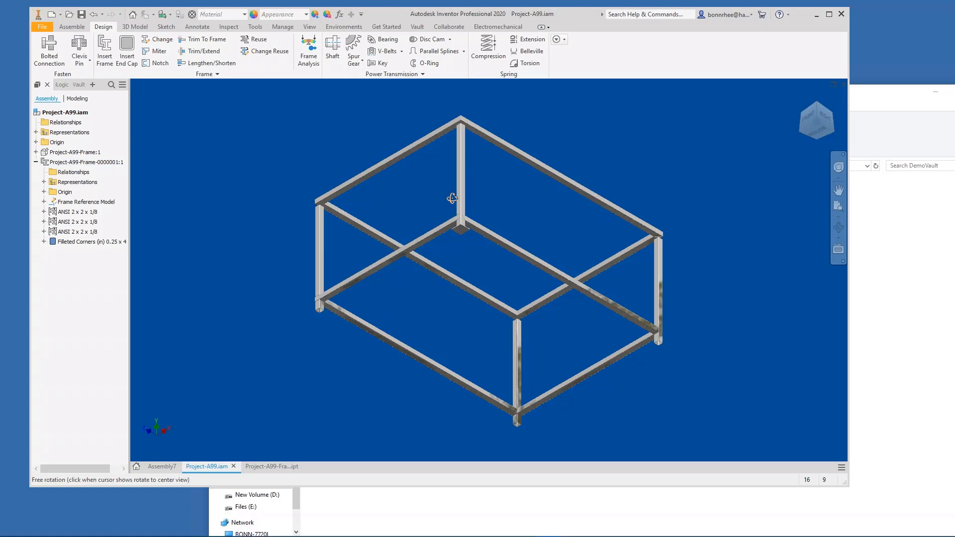
{"action": "mouse_move", "coordinate": [452, 199]}
{"action": "middle_mouse_down", "text": "shift"}
{"action": "mouse_move", "coordinate": [448, 217]}
{"action": "mouse_move", "coordinate": [452, 211]}
{"action": "middle_mouse_up", "text": "shift"}
{"action": "scroll", "coordinate": [453, 211], "scroll_direction": "down", "scroll_amount": 6}
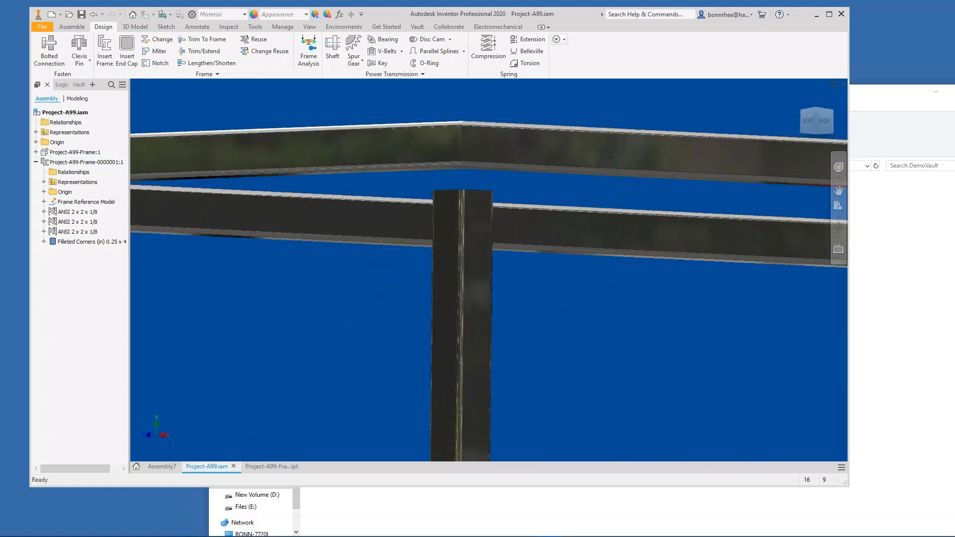
{"action": "scroll", "coordinate": [452, 211], "scroll_direction": "up", "scroll_amount": 6}
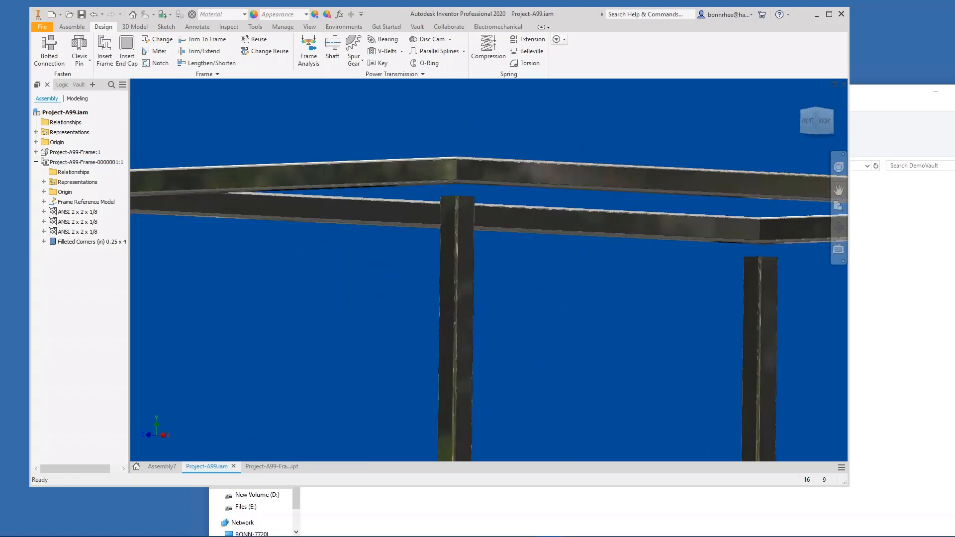
{"action": "left_click", "coordinate": [59, 243]}
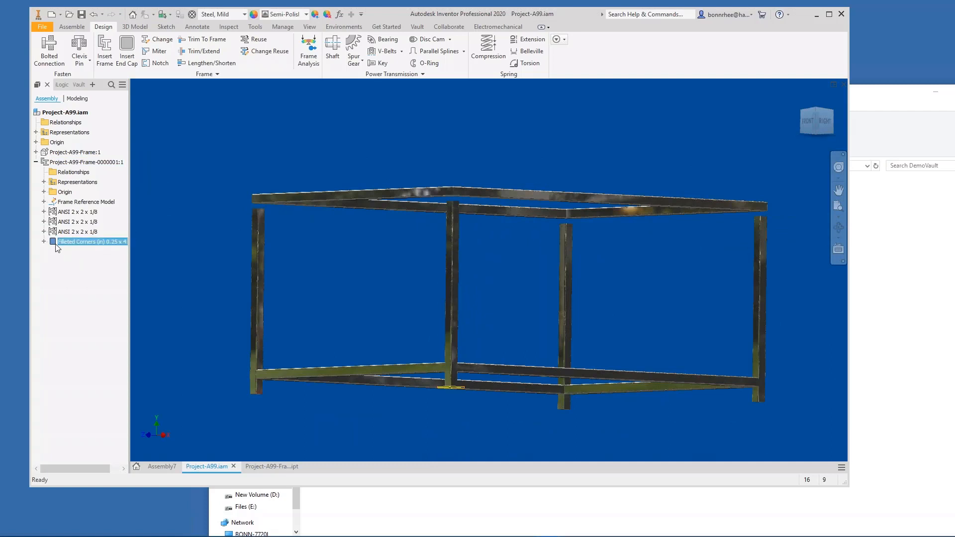
{"action": "right_click", "coordinate": [56, 243]}
{"action": "left_click", "coordinate": [73, 271]}
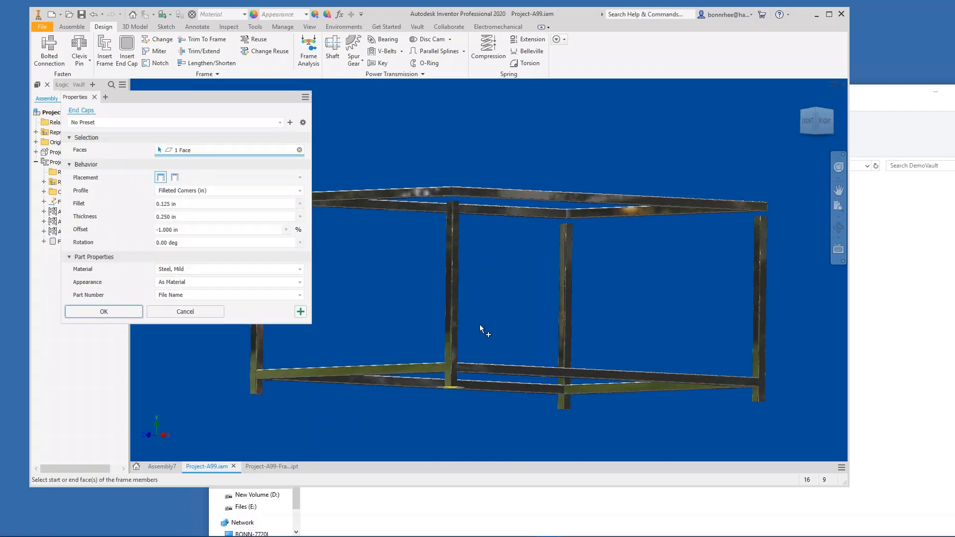
{"action": "middle_click_drag", "start_coordinate": [480, 325], "coordinate": [480, 269], "text": "shift"}
{"action": "left_click", "coordinate": [174, 177]}
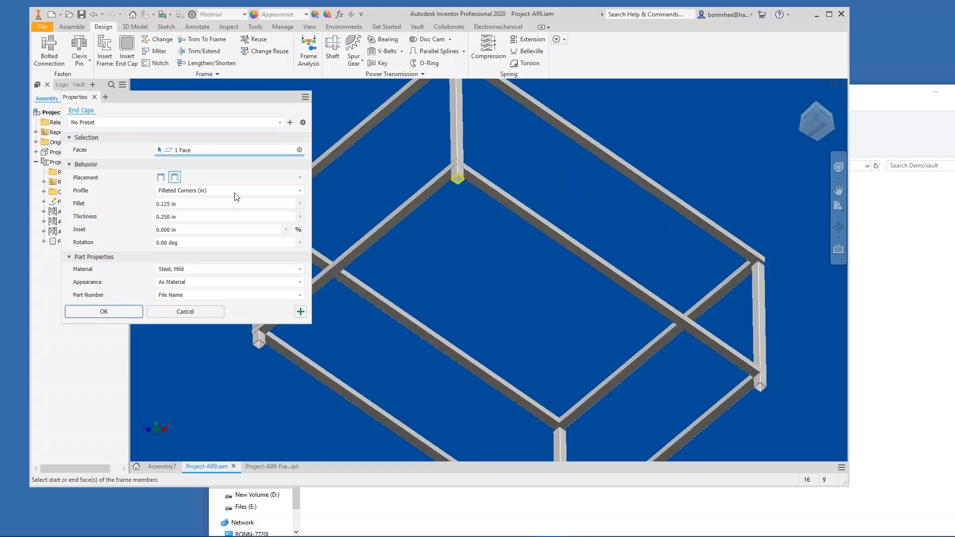
{"action": "left_click", "coordinate": [124, 312]}
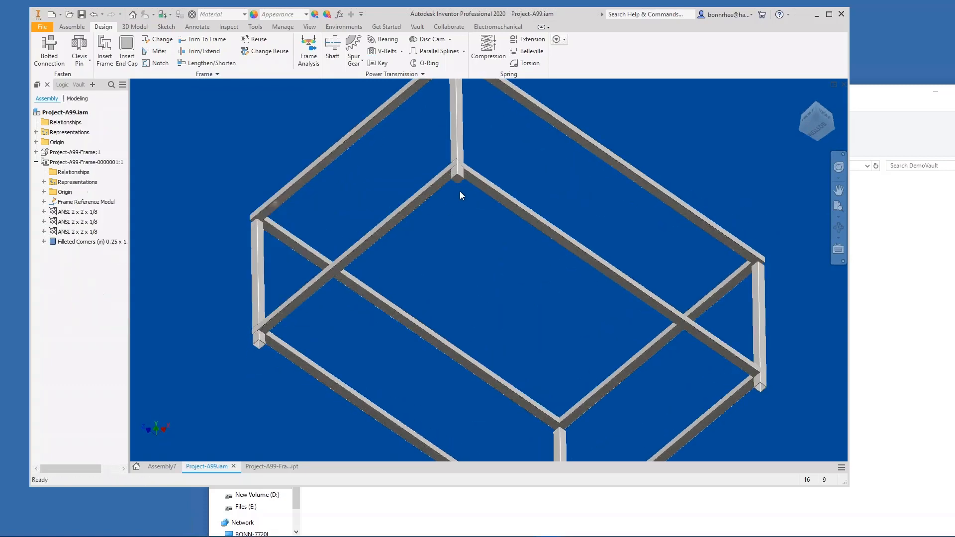
Examine the inset end cap from below and the gaps between the post tops and the upper tubes.
{"action": "scroll", "coordinate": [459, 194], "scroll_direction": "down", "scroll_amount": 6}
{"action": "scroll", "coordinate": [453, 153], "scroll_direction": "down", "scroll_amount": 1}
{"action": "left_click", "coordinate": [450, 180]}
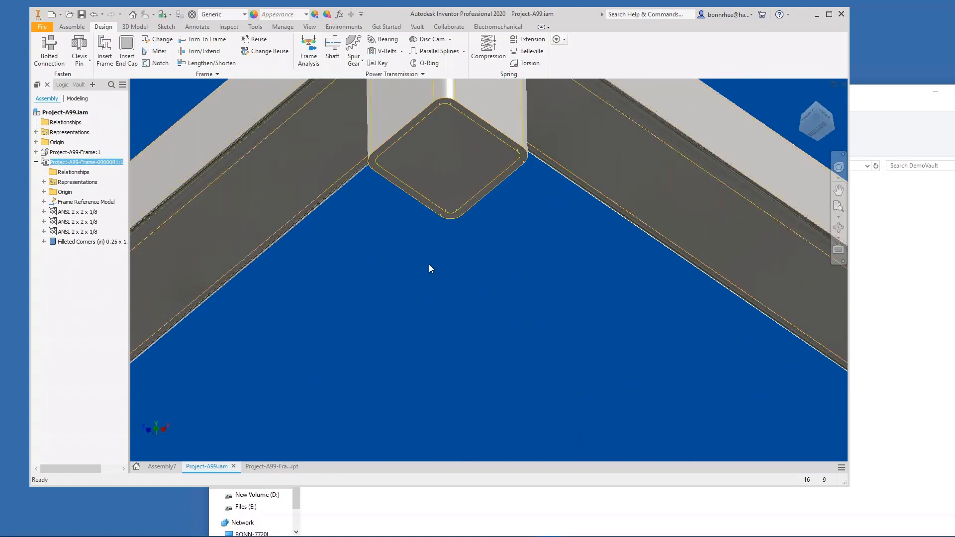
{"action": "mouse_move", "coordinate": [431, 269]}
{"action": "middle_mouse_down", "text": "shift"}
{"action": "mouse_move", "coordinate": [442, 214]}
{"action": "mouse_move", "coordinate": [432, 237]}
{"action": "mouse_move", "coordinate": [440, 258]}
{"action": "middle_mouse_up", "text": "shift"}
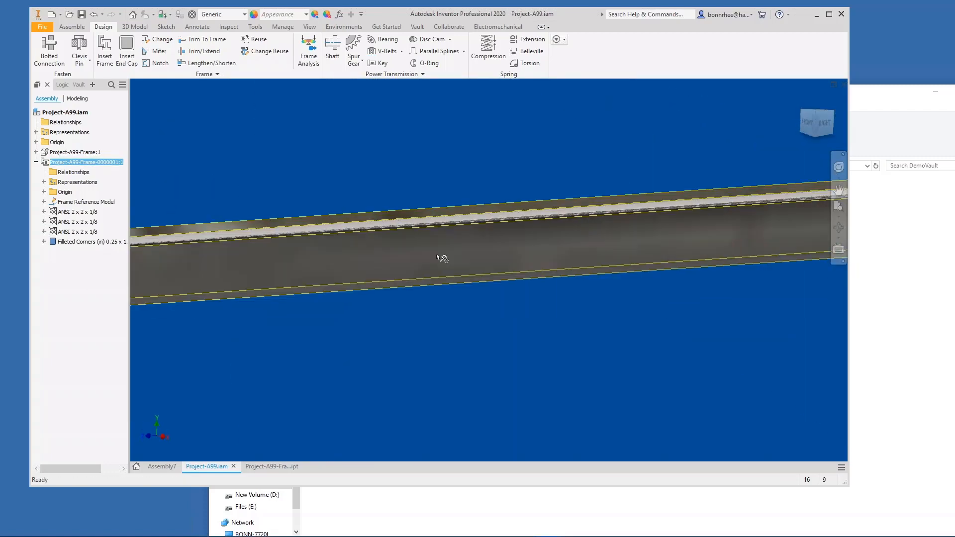
{"action": "scroll", "coordinate": [440, 258], "scroll_direction": "down", "scroll_amount": 3}
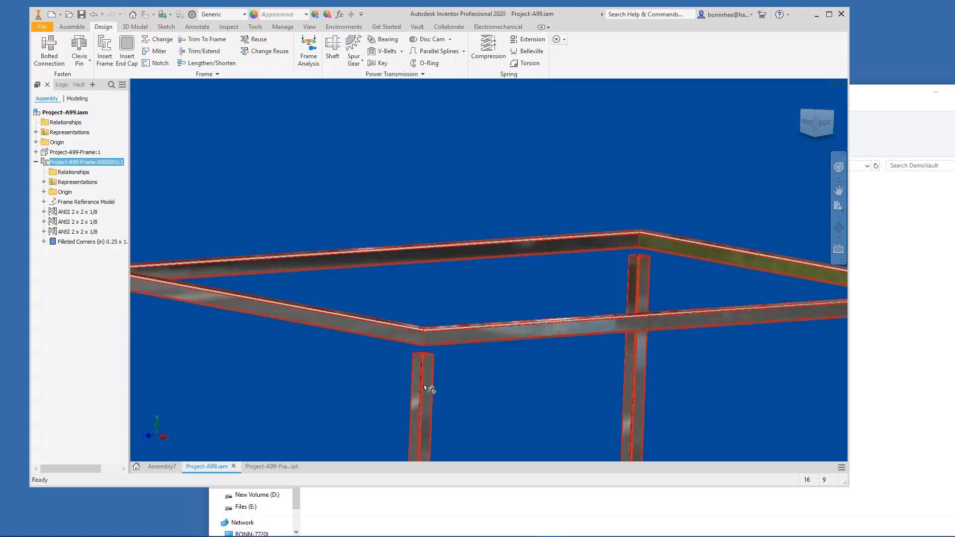
{"action": "scroll", "coordinate": [439, 381], "scroll_direction": "up", "scroll_amount": 2}
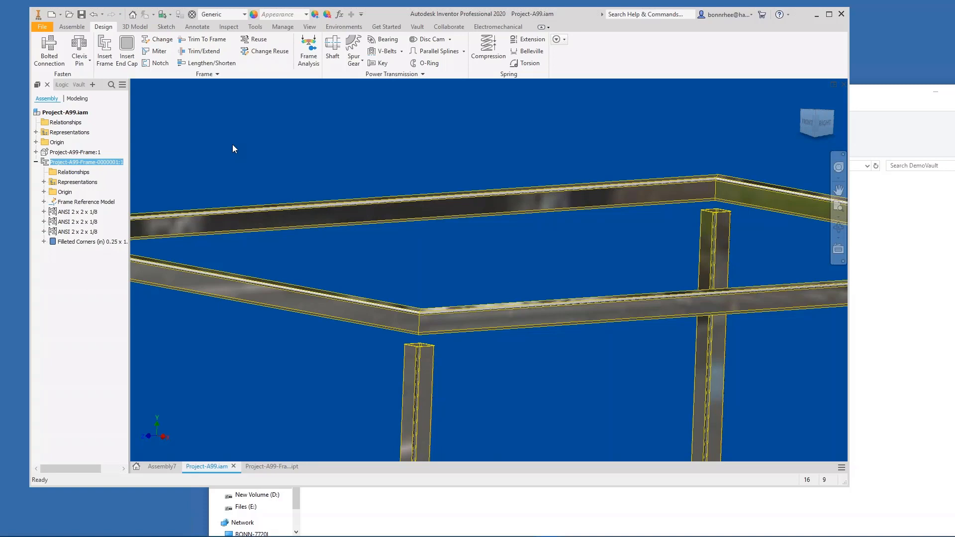
{"action": "scroll", "coordinate": [319, 164], "scroll_direction": "down", "scroll_amount": 1}
Return the frame to the home view and close the DemoVault File Explorer window.
{"action": "left_click", "coordinate": [801, 98]}
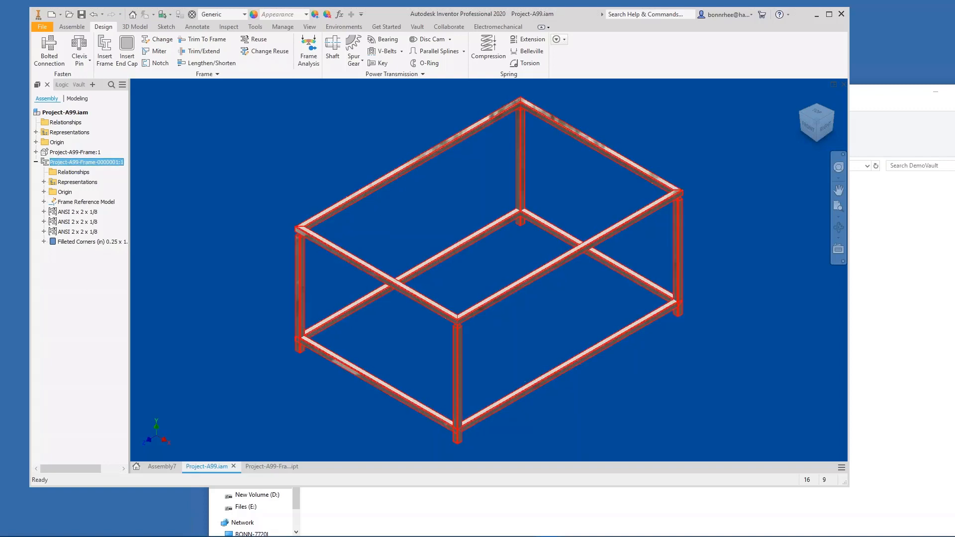
{"action": "left_click_drag", "start_coordinate": [865, 97], "coordinate": [709, 108]}
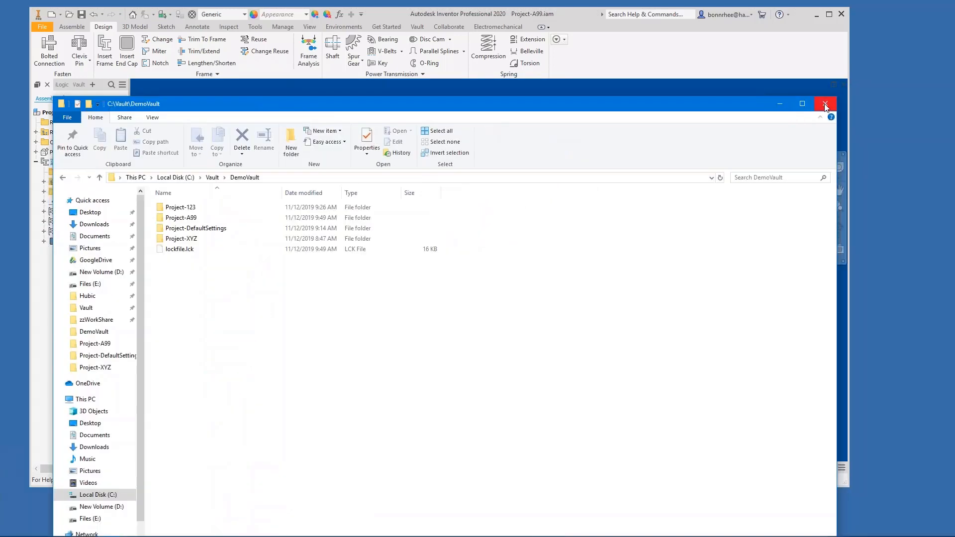
{"action": "left_click", "coordinate": [826, 104]}
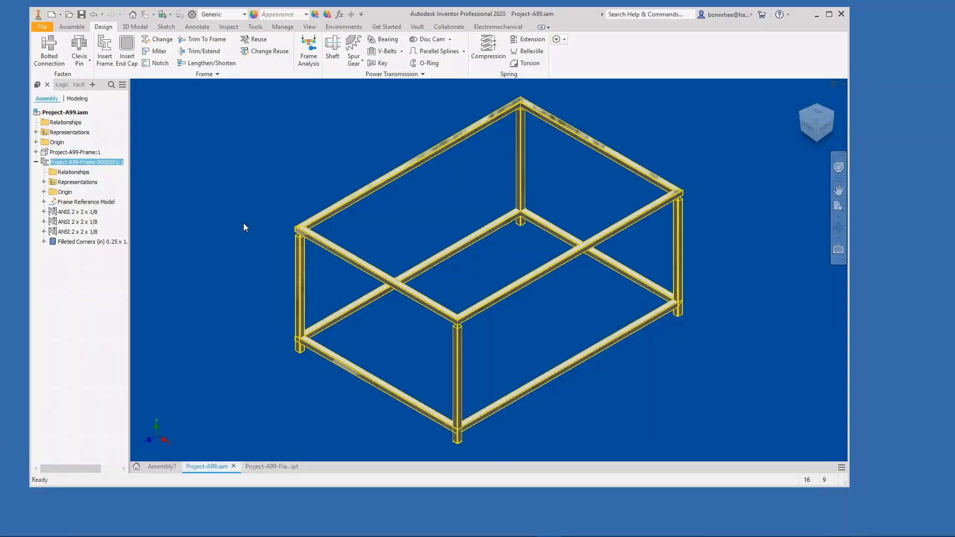